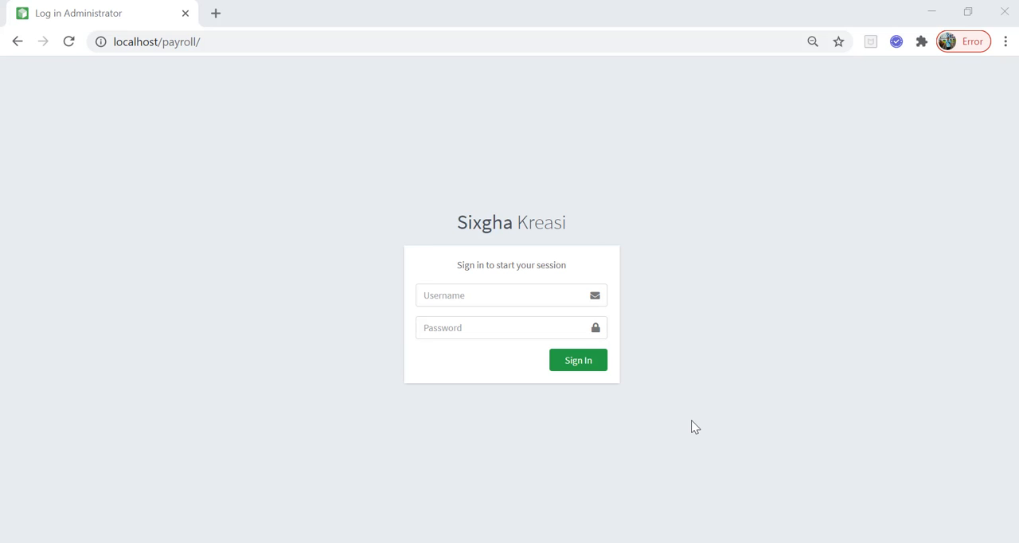
Sign in to the payroll site with the username admin and the account password
{"action": "left_click", "coordinate": [452, 304]}
{"action": "type", "text": "adm"}
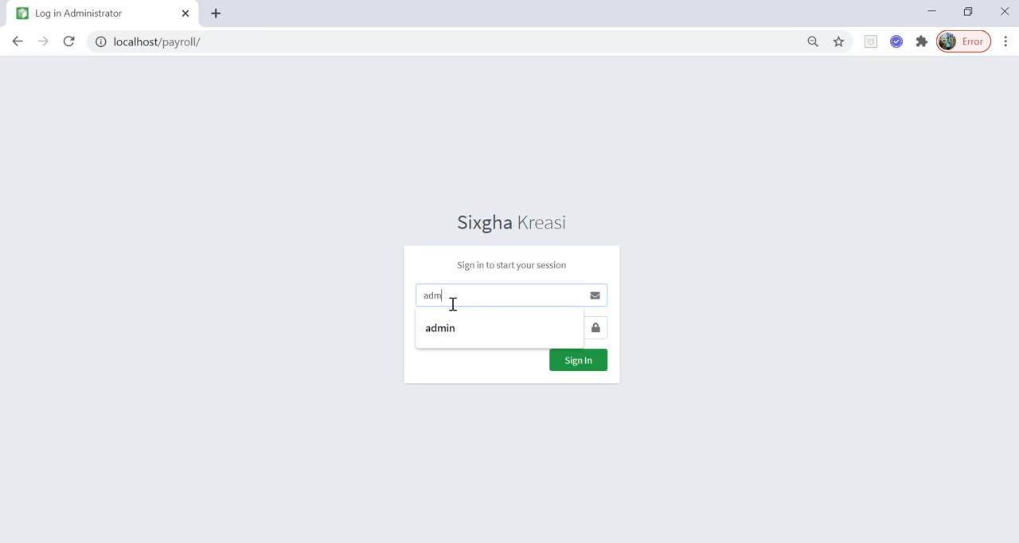
{"action": "type", "text": "in"}
{"action": "key", "text": "Tab"}
{"action": "type", "text": "a"}
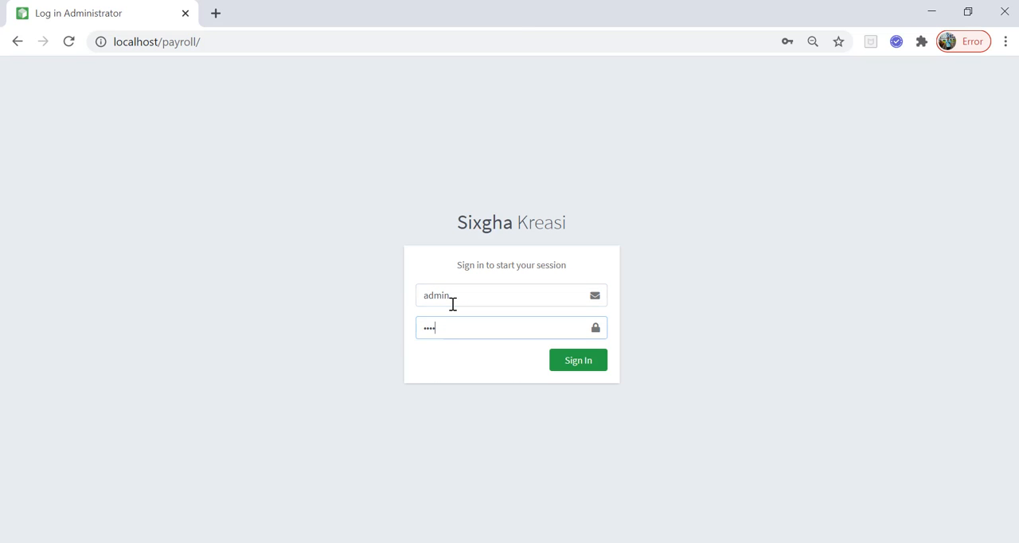
{"action": "key", "text": "BackSpace"}
{"action": "key", "text": "BackSpace"}
{"action": "type", "text": "adm"}
{"action": "left_click", "coordinate": [575, 368]}
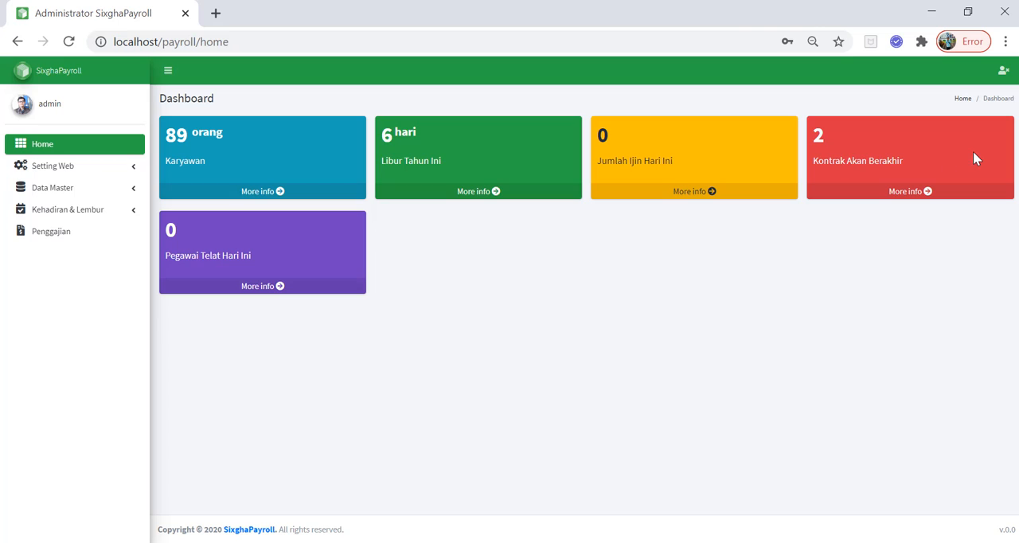
View the detail pages behind the Karyawan and Libur Tahun Ini dashboard cards, returning to the dashboard after each one
{"action": "left_click", "coordinate": [278, 194]}
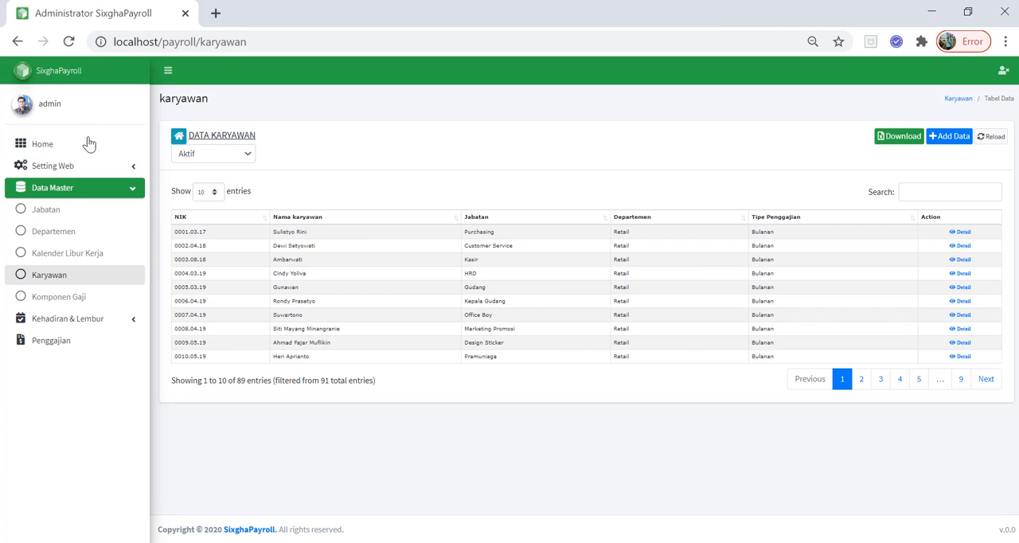
{"action": "left_click", "coordinate": [17, 42]}
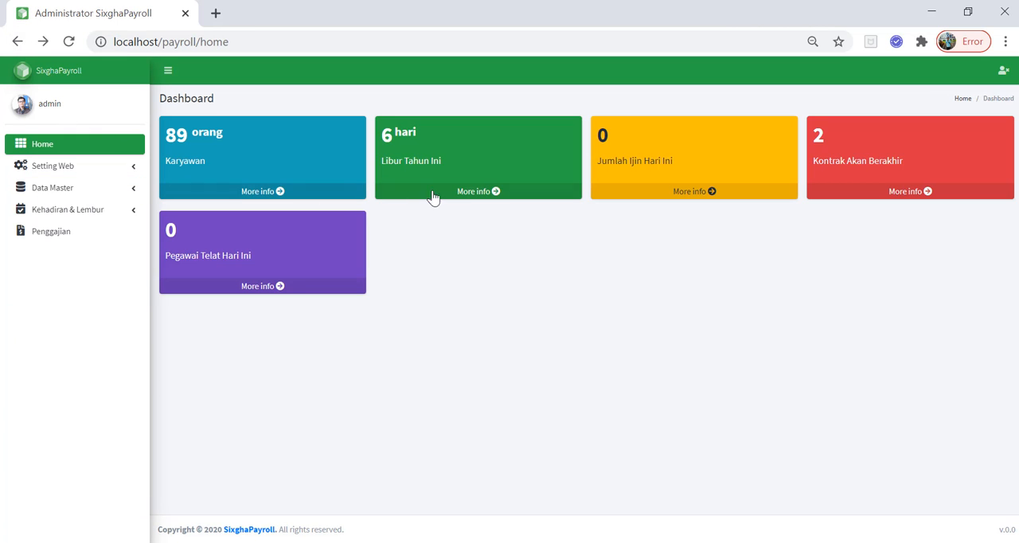
{"action": "left_click", "coordinate": [460, 197]}
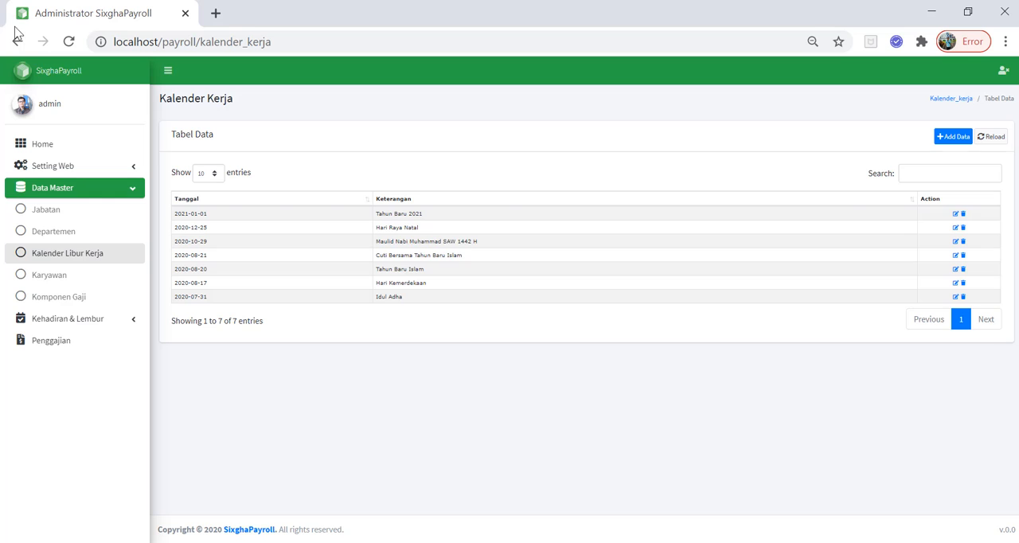
{"action": "left_click", "coordinate": [17, 42]}
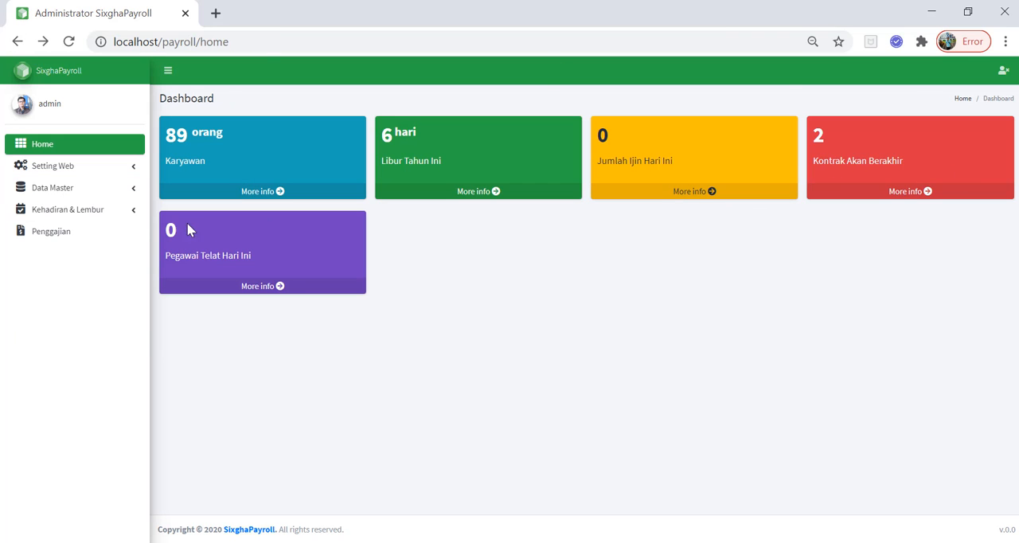
Open the Users management page under Setting Web
{"action": "left_click", "coordinate": [127, 167]}
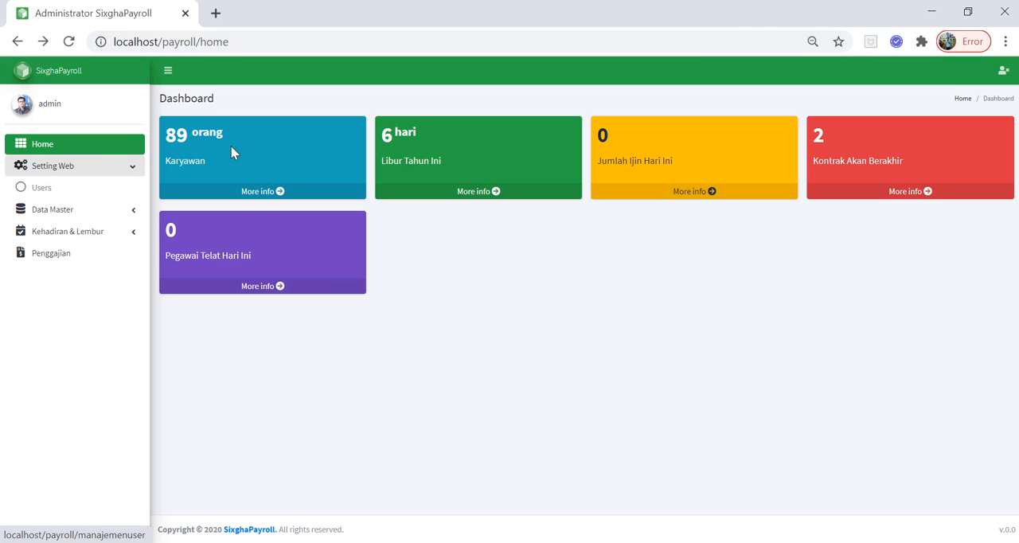
{"action": "left_click", "coordinate": [133, 165]}
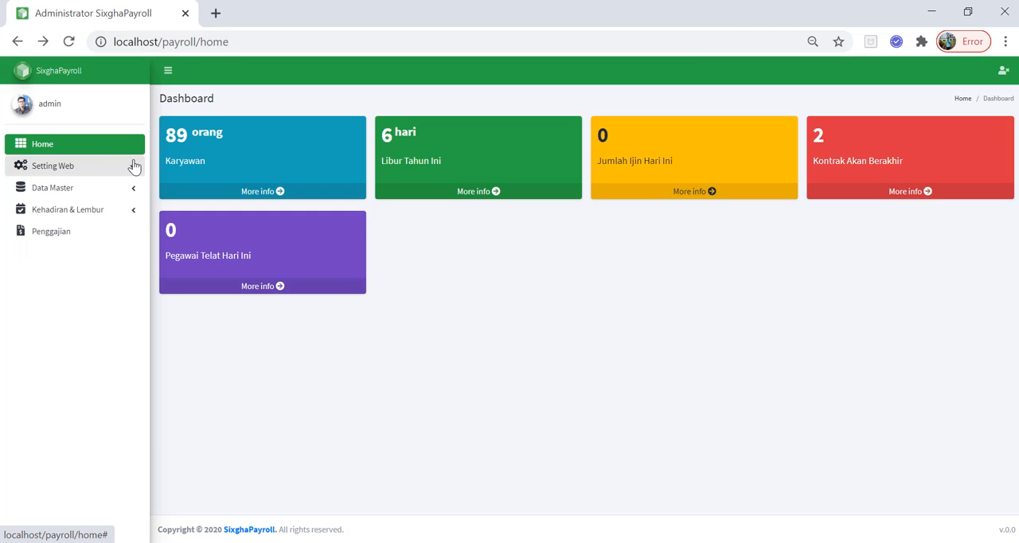
{"action": "left_click", "coordinate": [132, 165]}
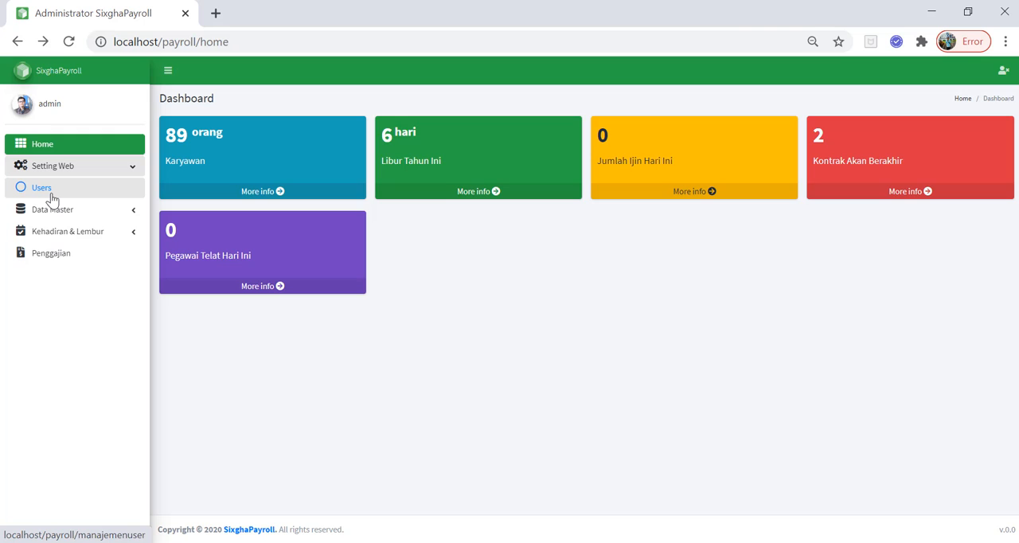
{"action": "left_click", "coordinate": [51, 196]}
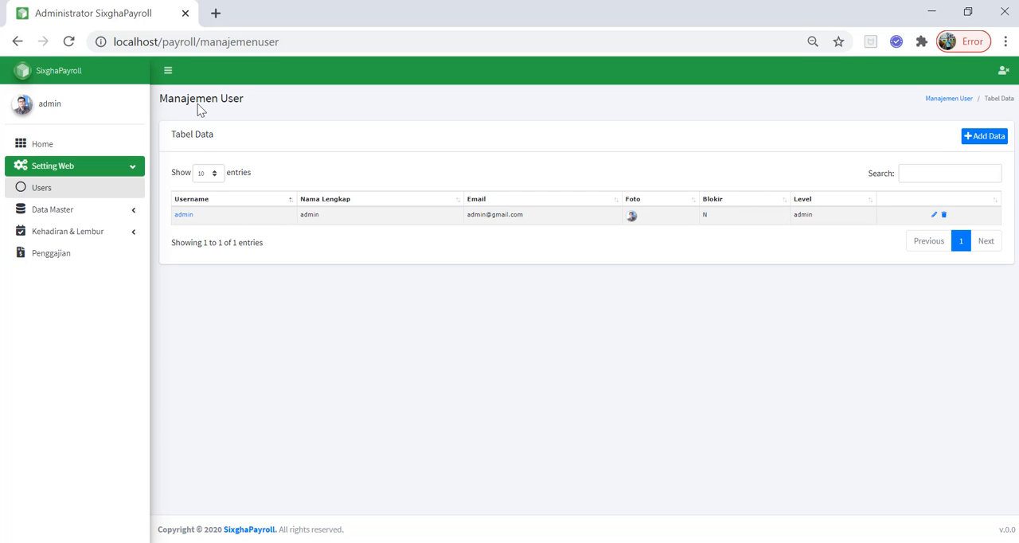
Start a new user record and fill in its username, password and full name
{"action": "left_click", "coordinate": [983, 136]}
{"action": "left_click", "coordinate": [287, 178]}
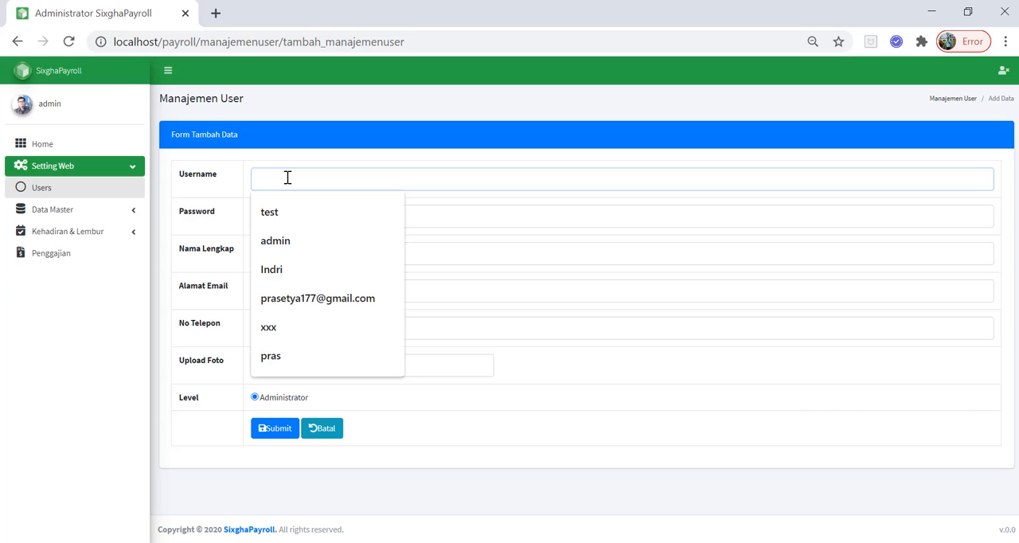
{"action": "type", "text": "rizal"}
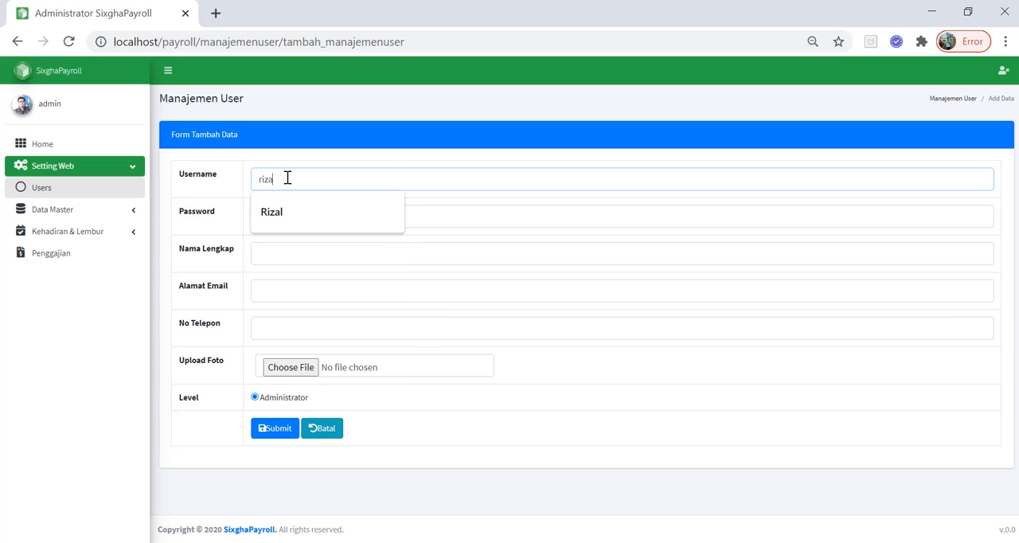
{"action": "key", "text": "Tab"}
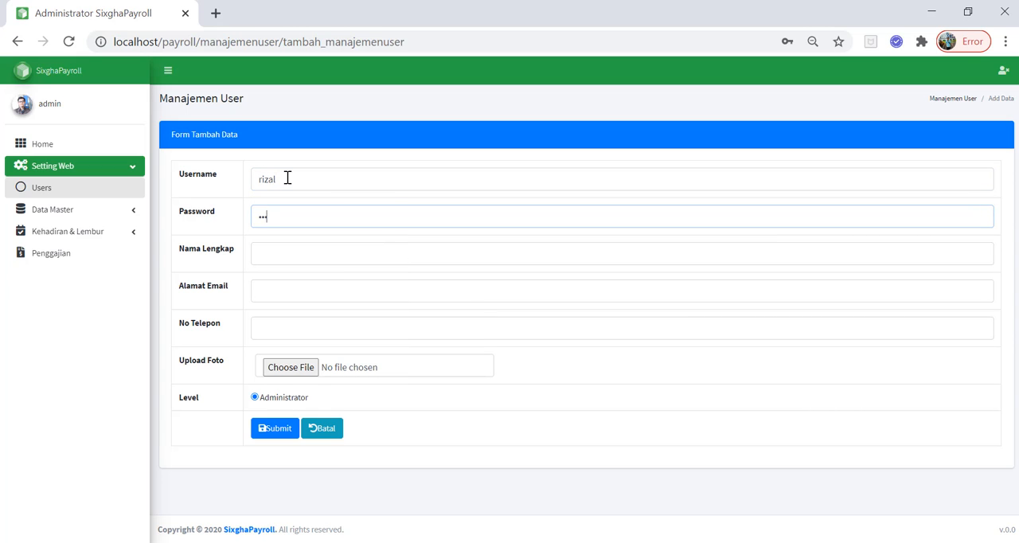
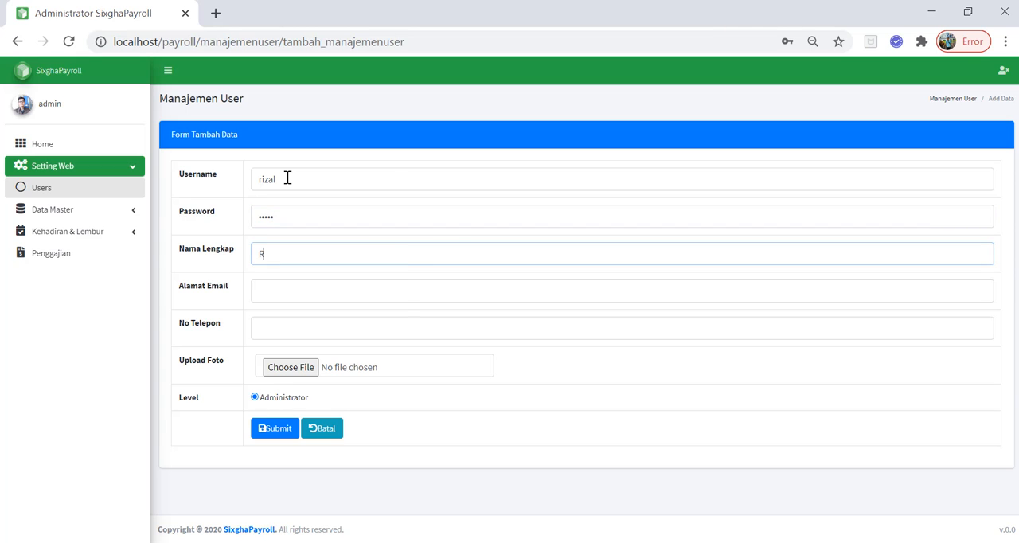
{"action": "key", "text": "Tab"}
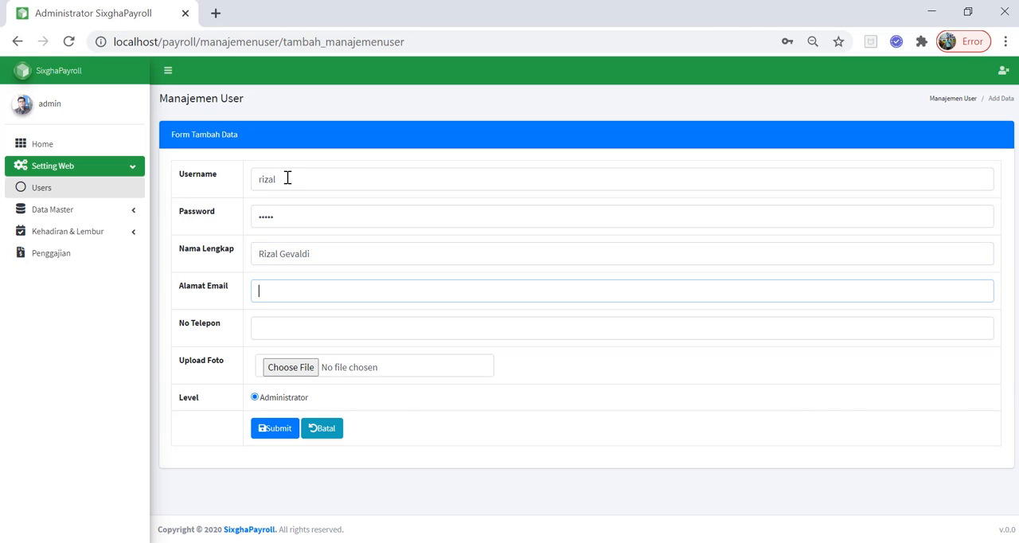
Fill in the new user's e-mail address and phone number, and submit the record with the Administrator level
{"action": "key", "text": "Tab"}
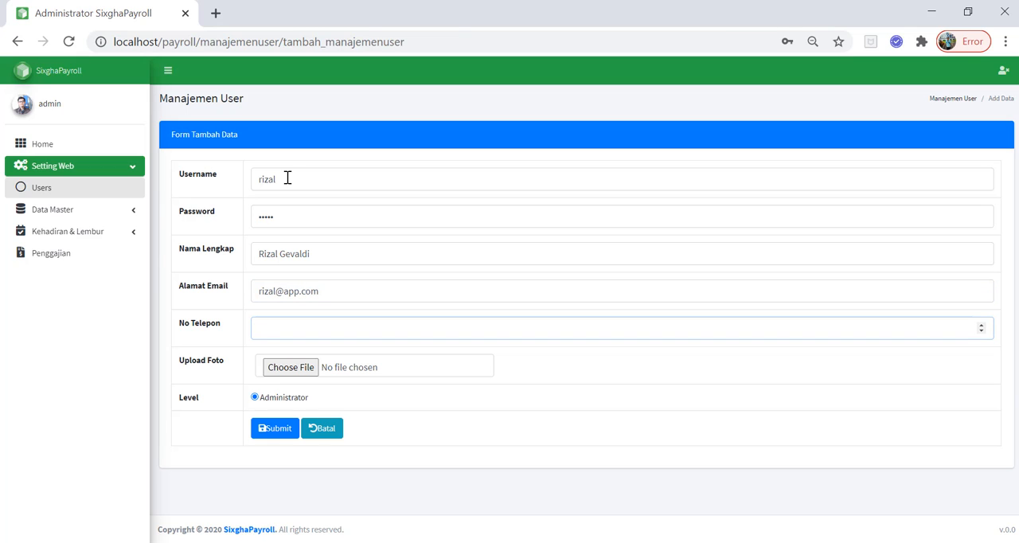
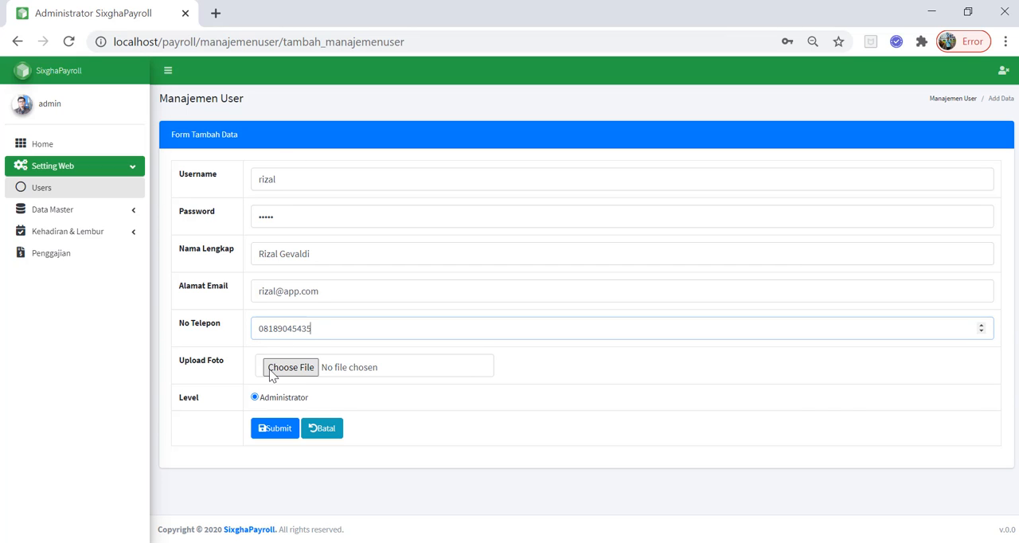
{"action": "left_click", "coordinate": [269, 432]}
Open the new user's access rights from the Users list and examine the modules and permission types from Manajemen User to Bonus
{"action": "left_click", "coordinate": [37, 188]}
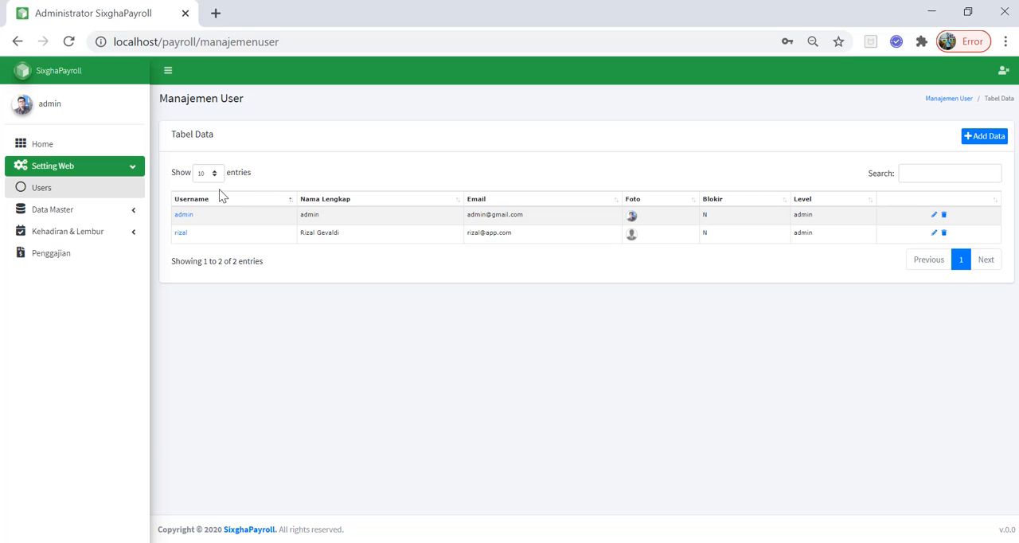
{"action": "left_click", "coordinate": [180, 234]}
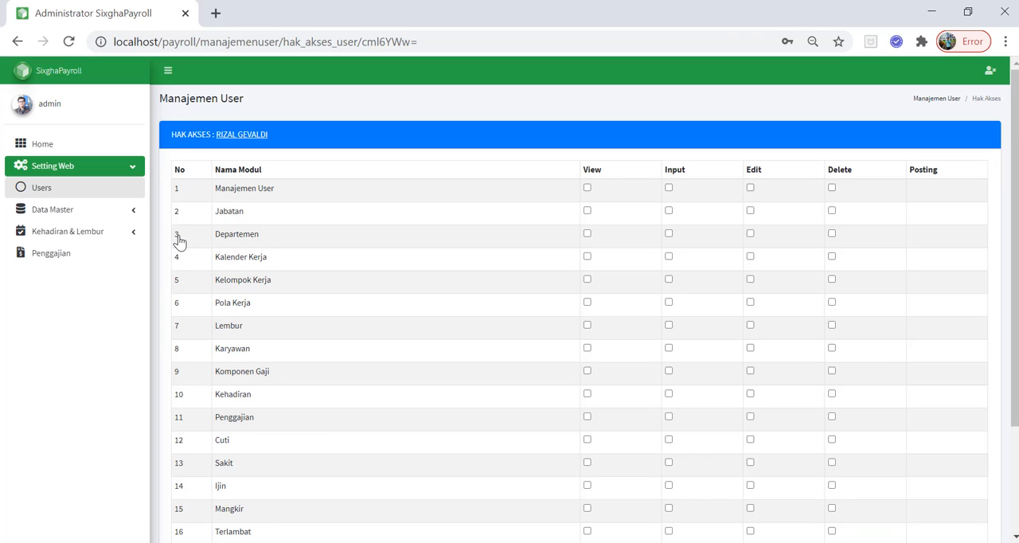
{"action": "scroll", "coordinate": [240, 295], "scroll_direction": "down", "scroll_amount": 1}
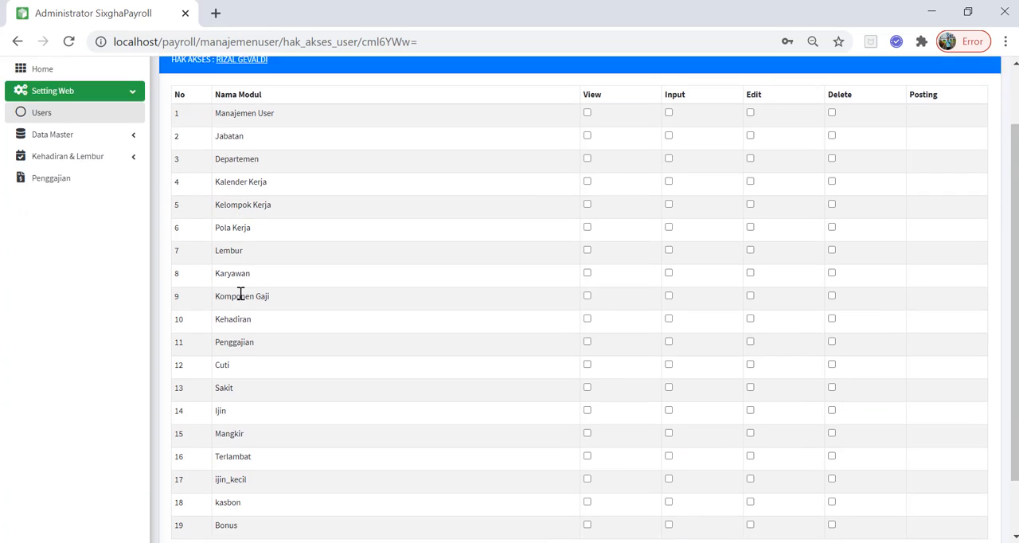
{"action": "scroll", "coordinate": [241, 295], "scroll_direction": "down", "scroll_amount": 1}
{"action": "scroll", "coordinate": [244, 300], "scroll_direction": "up", "scroll_amount": 2}
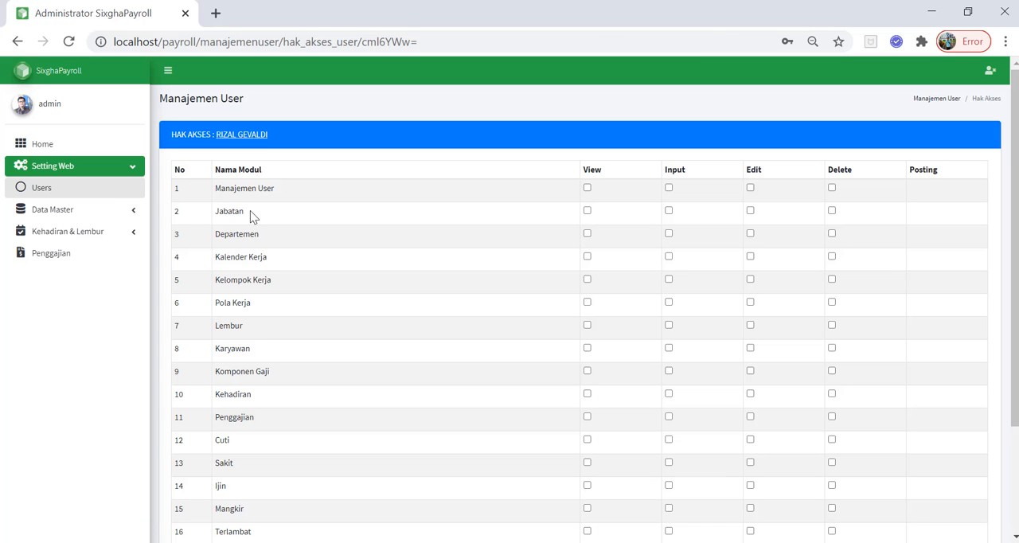
{"action": "scroll", "coordinate": [209, 245], "scroll_direction": "down", "scroll_amount": 1}
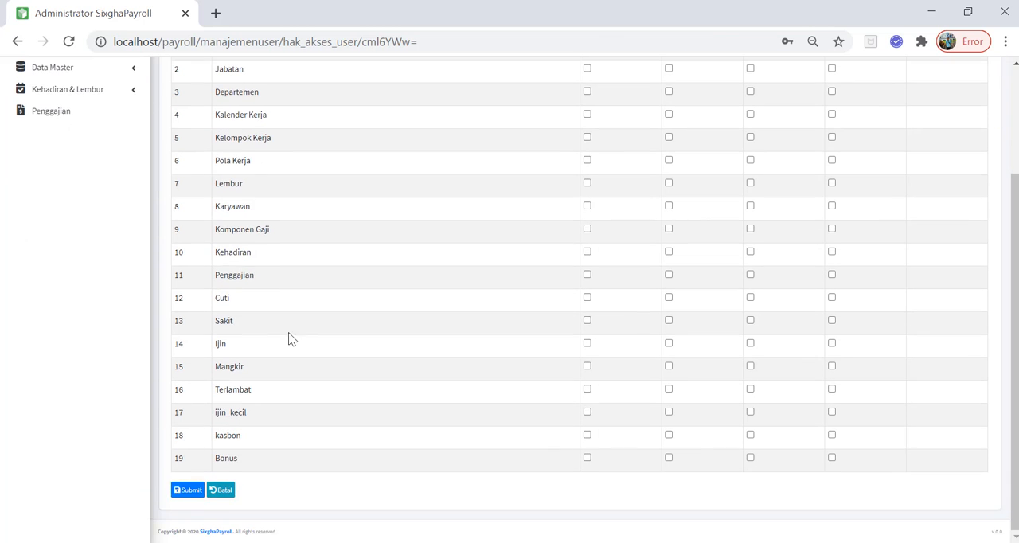
{"action": "scroll", "coordinate": [288, 335], "scroll_direction": "up", "scroll_amount": 2}
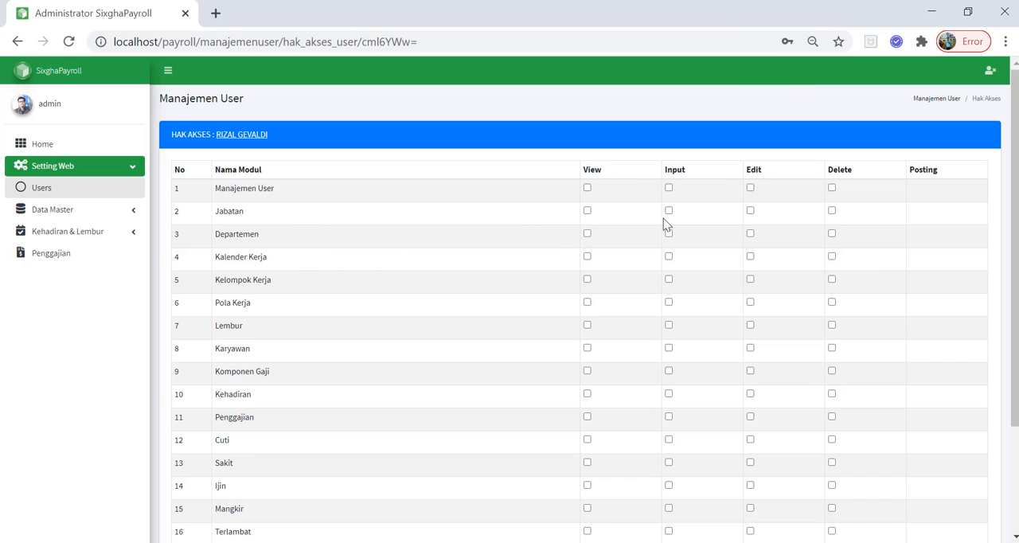
{"action": "scroll", "coordinate": [637, 278], "scroll_direction": "down", "scroll_amount": 3}
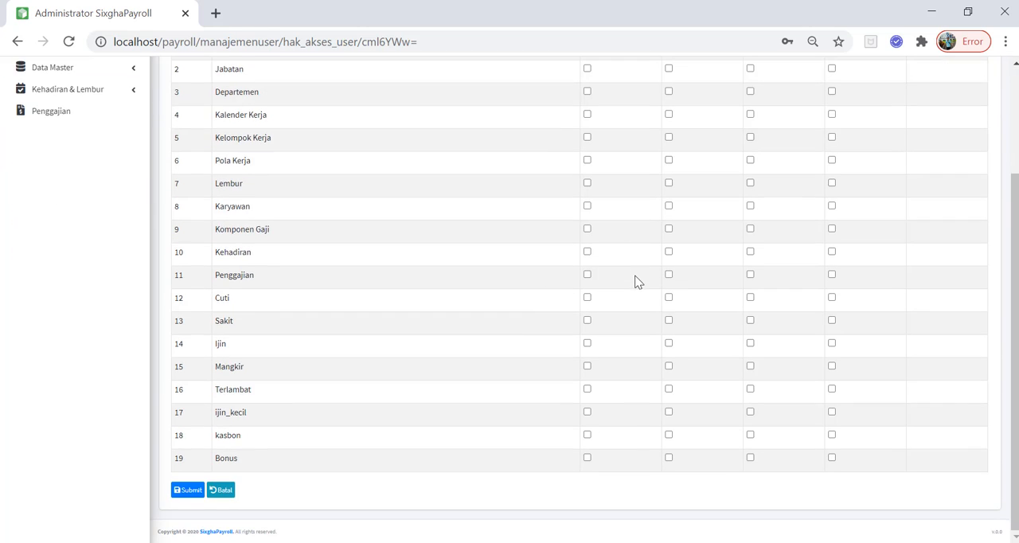
{"action": "scroll", "coordinate": [637, 280], "scroll_direction": "up", "scroll_amount": 3}
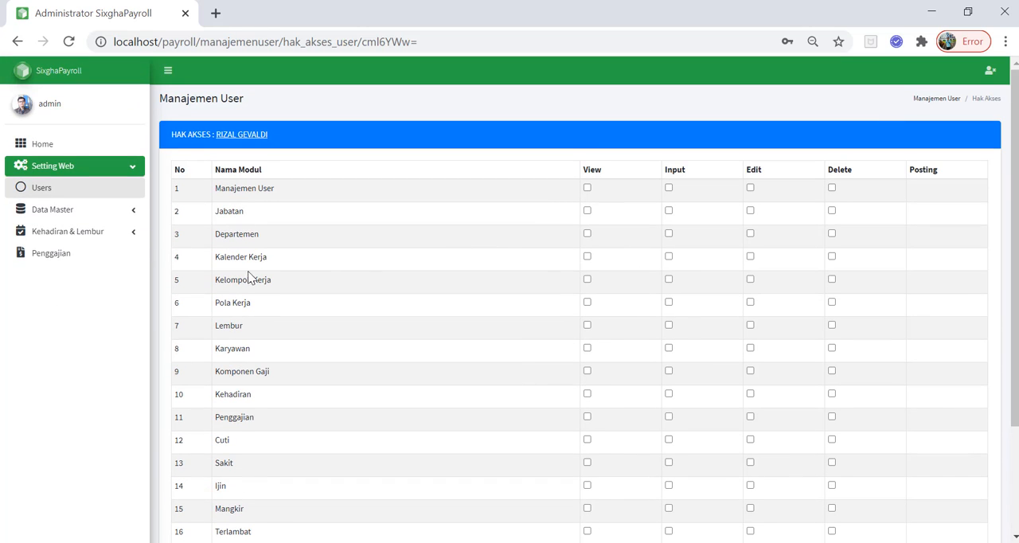
Grant the new user View permission for all 19 modules, from Manajemen User through Bonus, and submit the access rights
{"action": "left_click", "coordinate": [587, 188]}
{"action": "left_click", "coordinate": [587, 210]}
{"action": "left_click", "coordinate": [586, 234]}
{"action": "left_click", "coordinate": [587, 257]}
{"action": "left_click", "coordinate": [587, 279]}
{"action": "left_click", "coordinate": [587, 302]}
{"action": "left_click", "coordinate": [587, 325]}
{"action": "left_click", "coordinate": [587, 348]}
{"action": "left_click", "coordinate": [587, 371]}
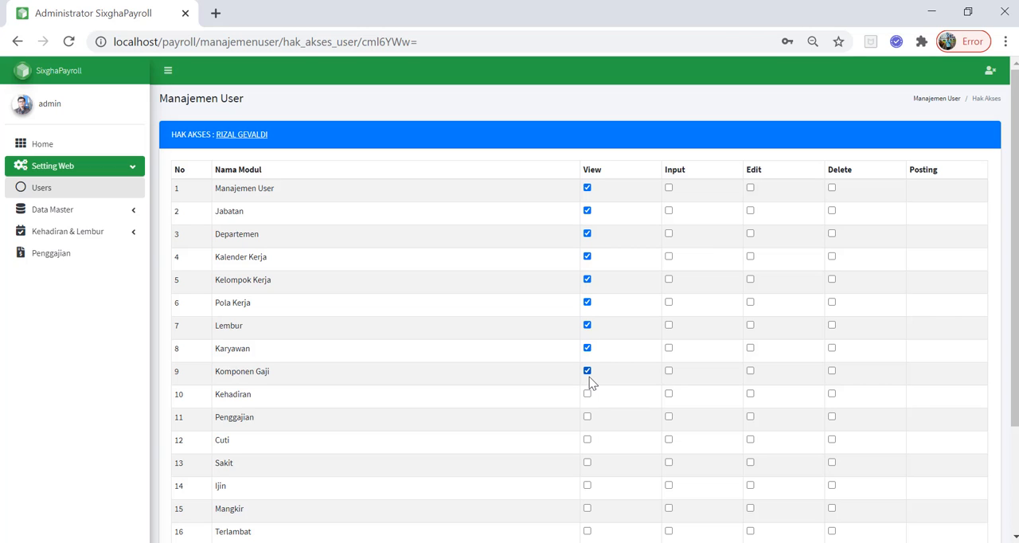
{"action": "left_click", "coordinate": [587, 395]}
{"action": "scroll", "coordinate": [591, 403], "scroll_direction": "down", "scroll_amount": 1}
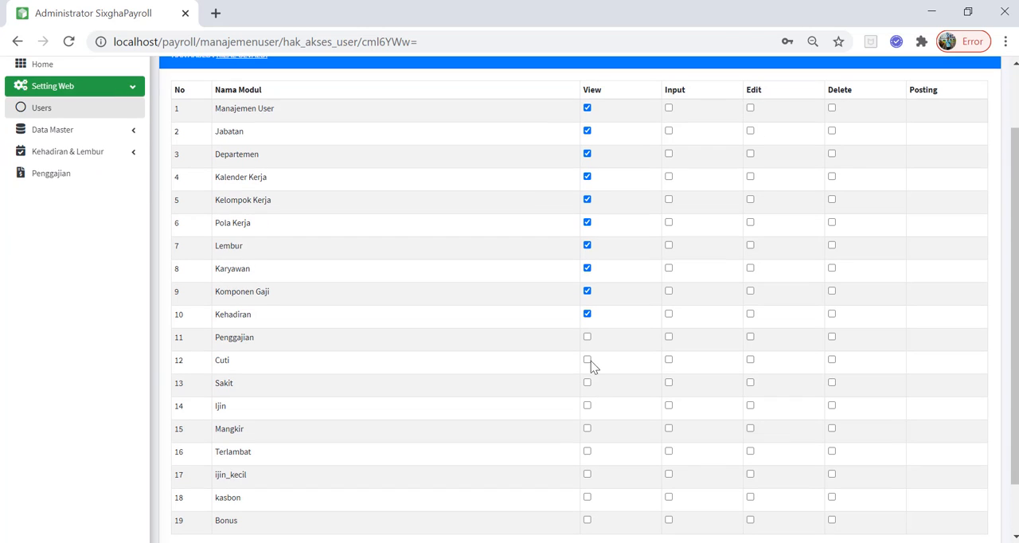
{"action": "left_click", "coordinate": [588, 337]}
{"action": "left_click", "coordinate": [588, 360]}
{"action": "left_click", "coordinate": [588, 383]}
{"action": "left_click", "coordinate": [588, 406]}
{"action": "left_click", "coordinate": [588, 428]}
{"action": "left_click", "coordinate": [588, 452]}
{"action": "scroll", "coordinate": [593, 461], "scroll_direction": "down", "scroll_amount": 1}
{"action": "left_click", "coordinate": [588, 412]}
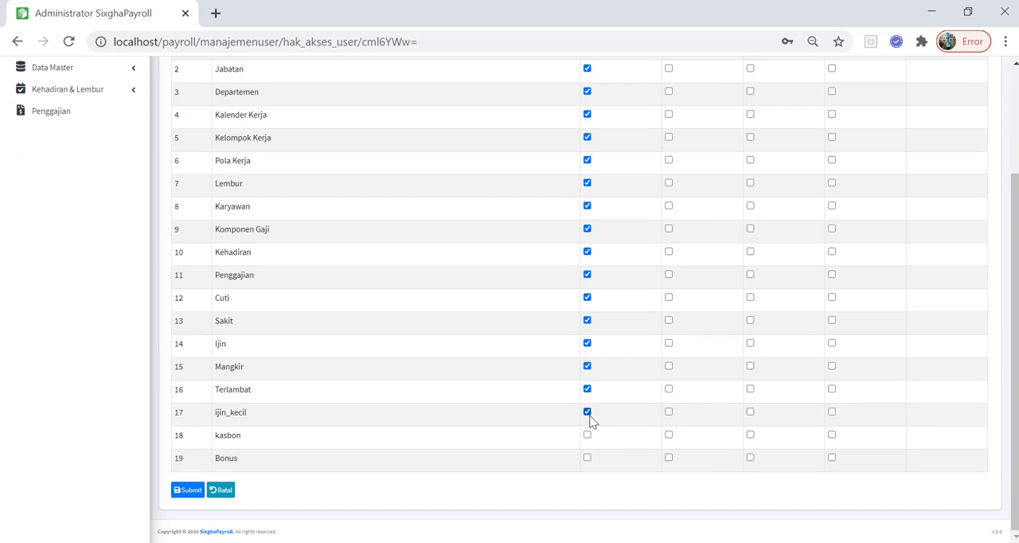
{"action": "left_click", "coordinate": [587, 459]}
{"action": "left_click", "coordinate": [198, 491]}
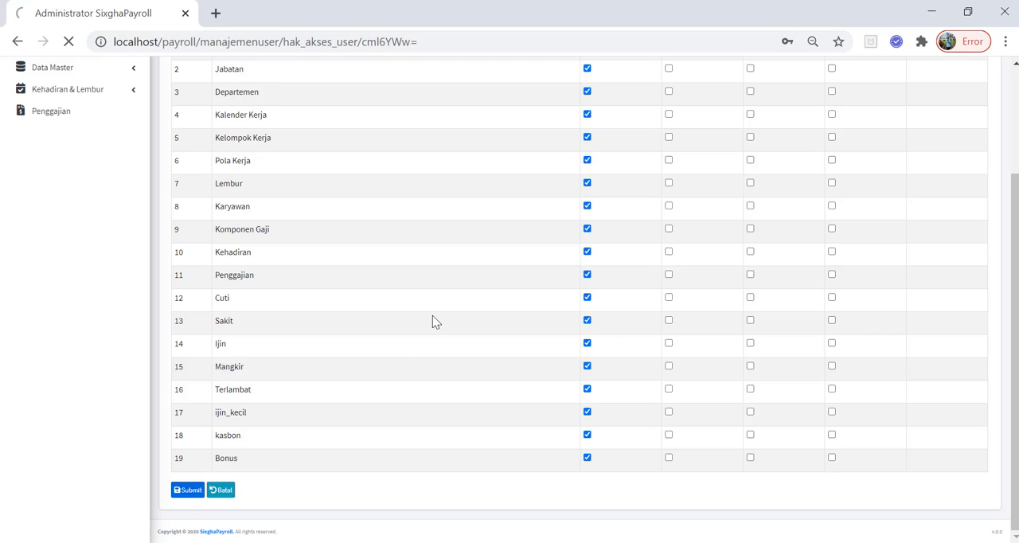
Check the new user's submitted View permissions, return to the Users list and reopen that user's access rights
{"action": "scroll", "coordinate": [605, 266], "scroll_direction": "down", "scroll_amount": 3}
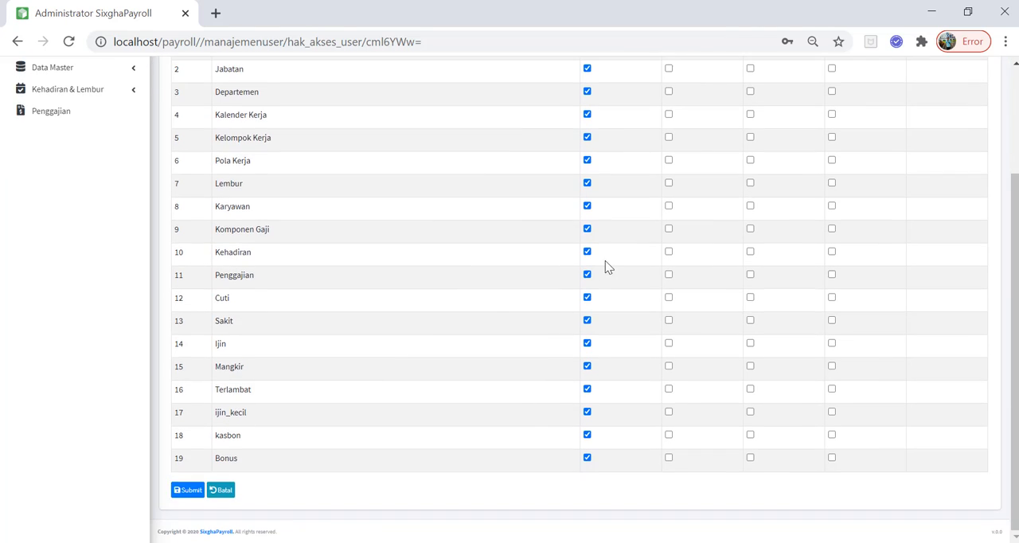
{"action": "scroll", "coordinate": [292, 275], "scroll_direction": "up", "scroll_amount": 1}
{"action": "scroll", "coordinate": [292, 270], "scroll_direction": "up", "scroll_amount": 1}
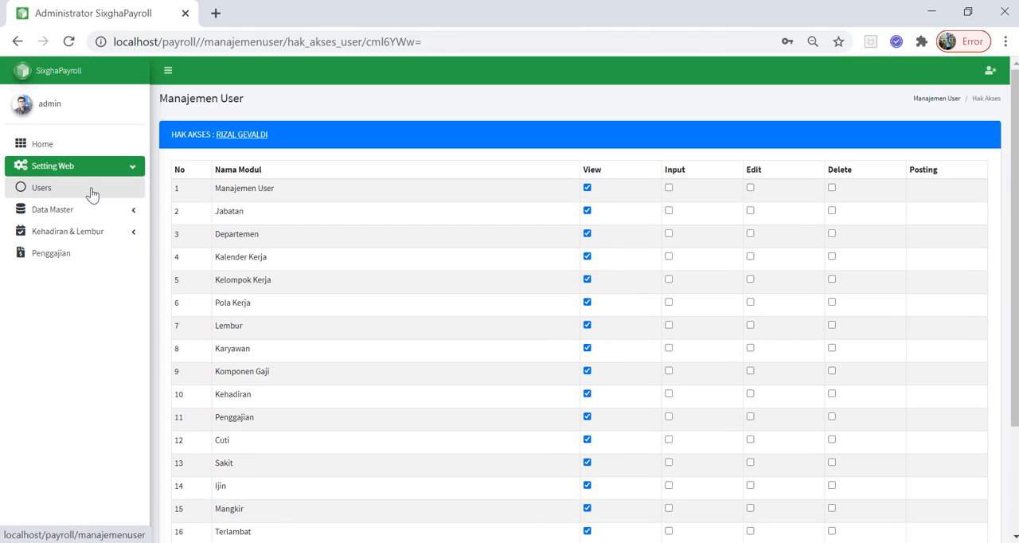
{"action": "left_click", "coordinate": [92, 194]}
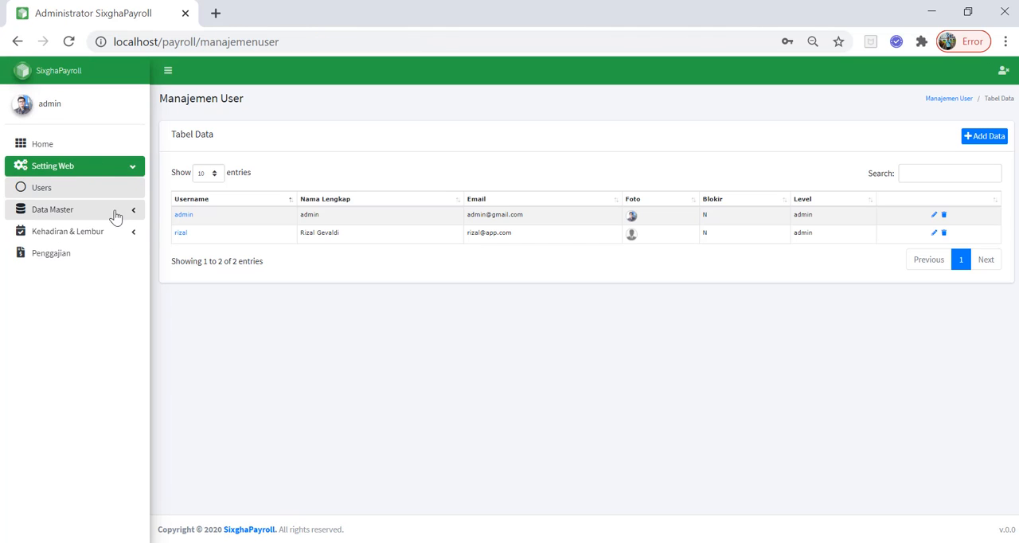
{"action": "left_click", "coordinate": [126, 213]}
{"action": "left_click", "coordinate": [96, 215]}
{"action": "left_click", "coordinate": [51, 190]}
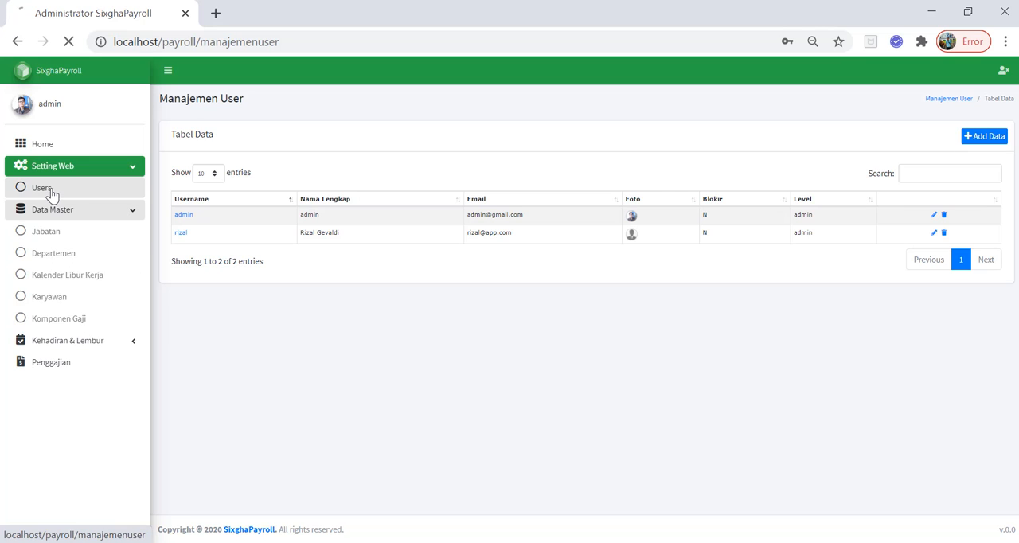
{"action": "left_click", "coordinate": [182, 234]}
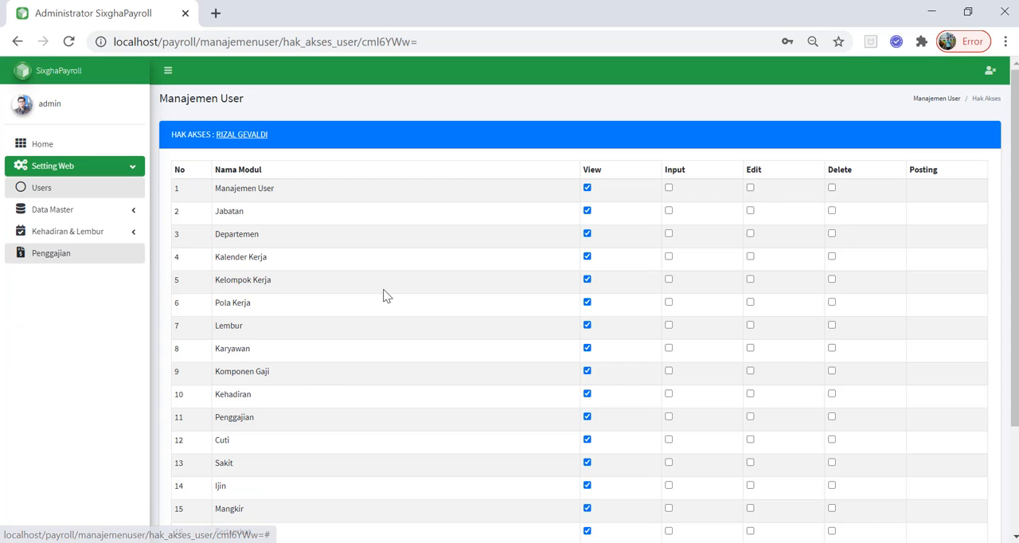
Review the new user's module permissions, open the admin user's access rights for comparison, and return to the Users list
{"action": "scroll", "coordinate": [682, 484], "scroll_direction": "down", "scroll_amount": 3}
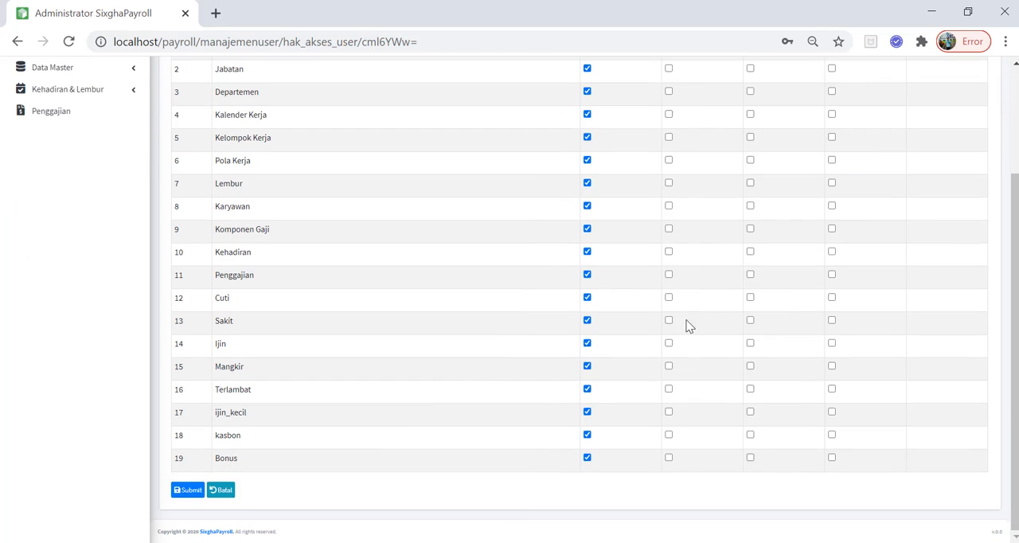
{"action": "scroll", "coordinate": [32, 143], "scroll_direction": "up", "scroll_amount": 3}
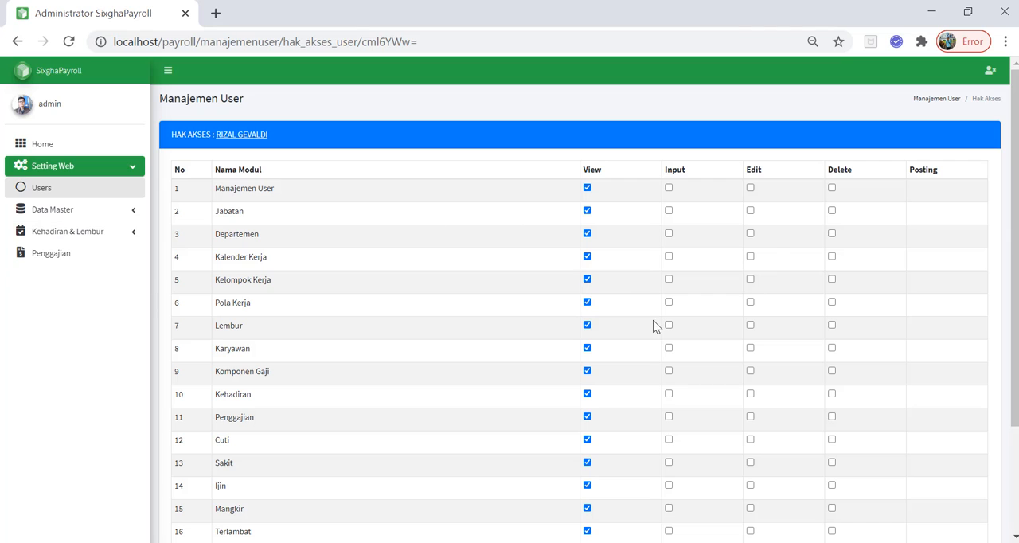
{"action": "left_click", "coordinate": [72, 191]}
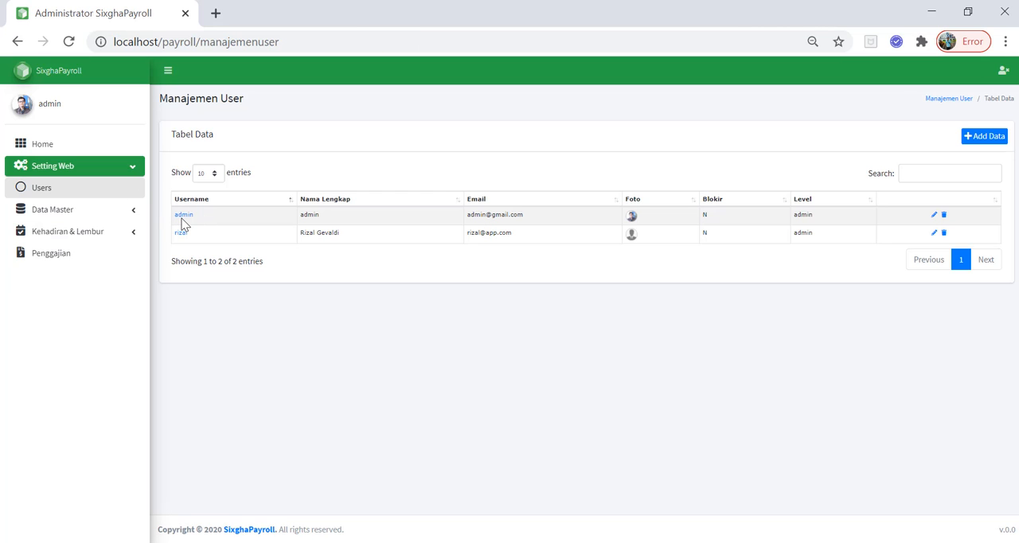
{"action": "left_click", "coordinate": [181, 222]}
{"action": "left_click", "coordinate": [182, 220]}
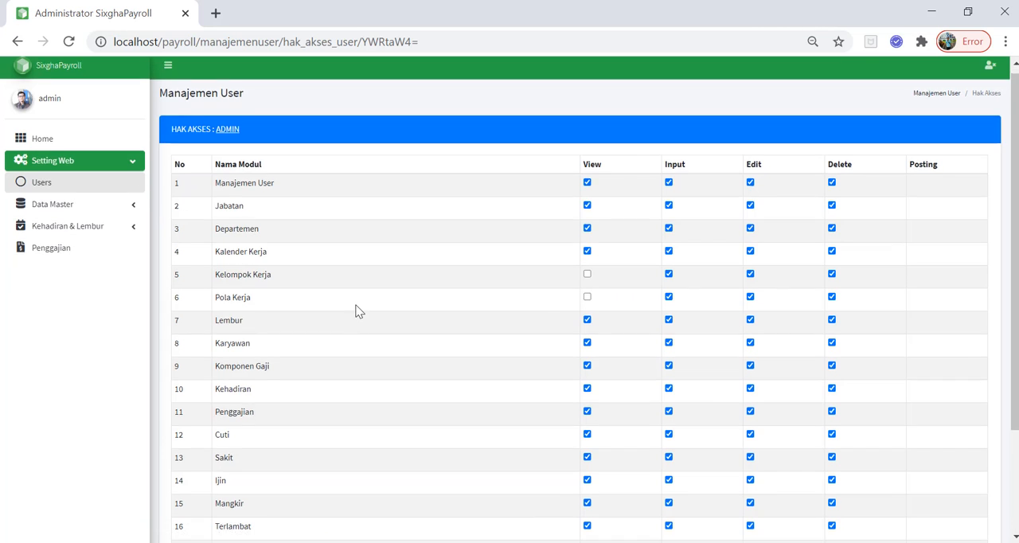
{"action": "scroll", "coordinate": [360, 311], "scroll_direction": "down", "scroll_amount": 2}
{"action": "scroll", "coordinate": [342, 295], "scroll_direction": "up", "scroll_amount": 2}
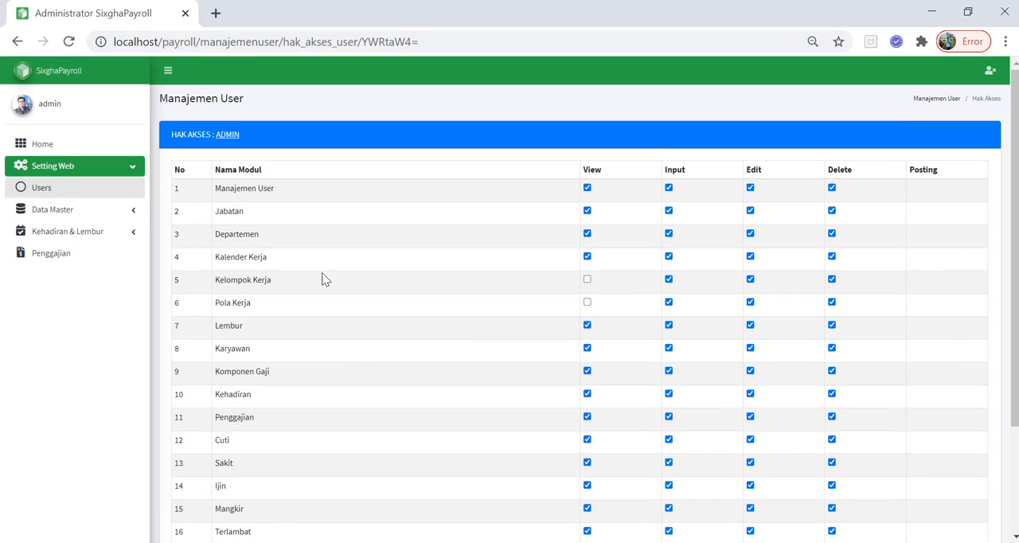
{"action": "left_click", "coordinate": [17, 42]}
Open the Jabatan master data and view its add form and the QC DESIGN edit form without saving anything
{"action": "left_click", "coordinate": [112, 210]}
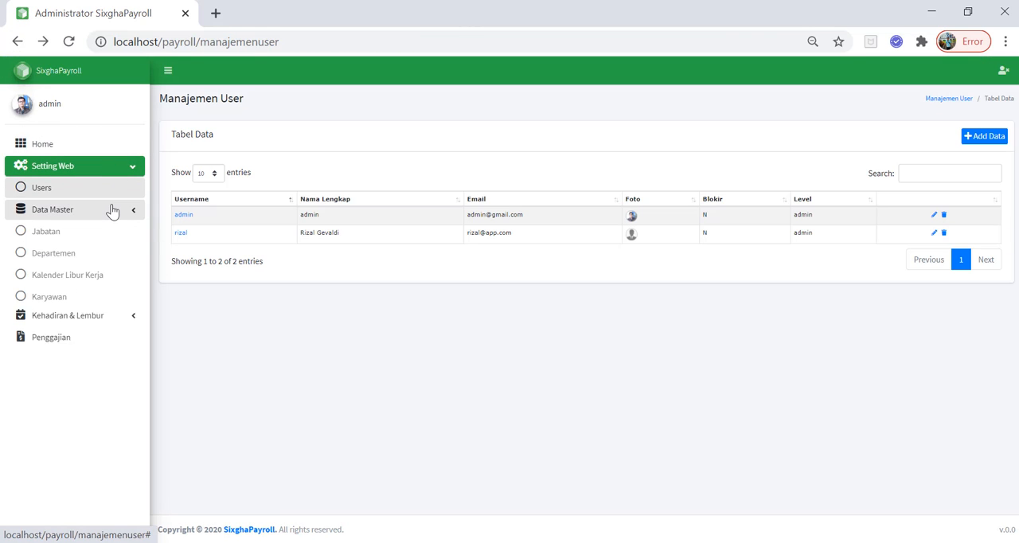
{"action": "left_click", "coordinate": [50, 236]}
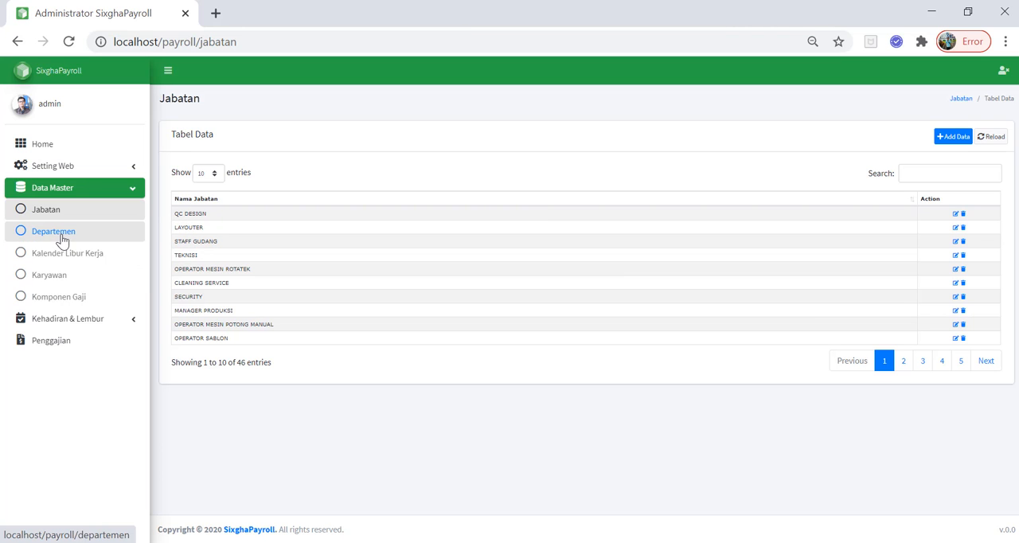
{"action": "left_click", "coordinate": [962, 137]}
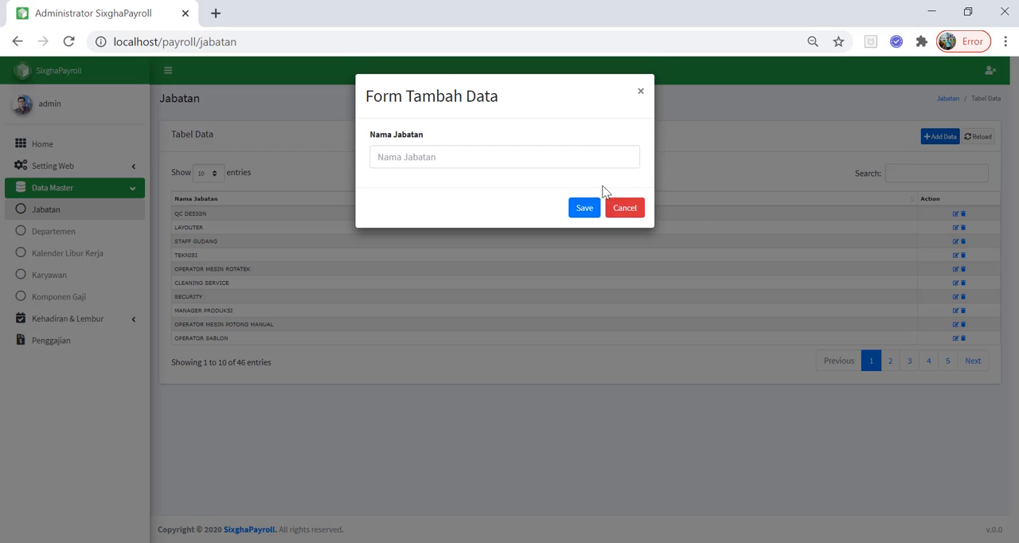
{"action": "left_click", "coordinate": [639, 93]}
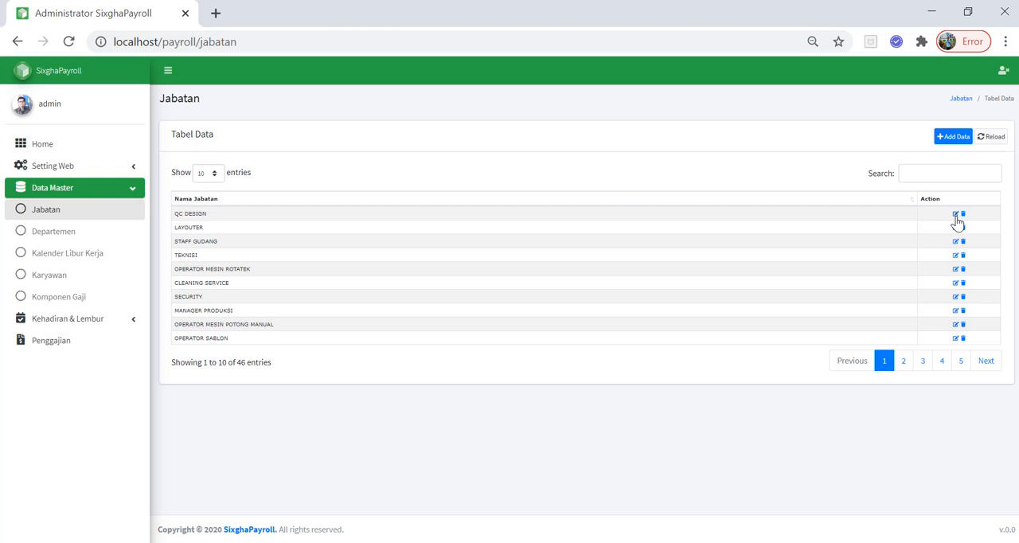
{"action": "left_click", "coordinate": [956, 215]}
{"action": "left_click", "coordinate": [641, 92]}
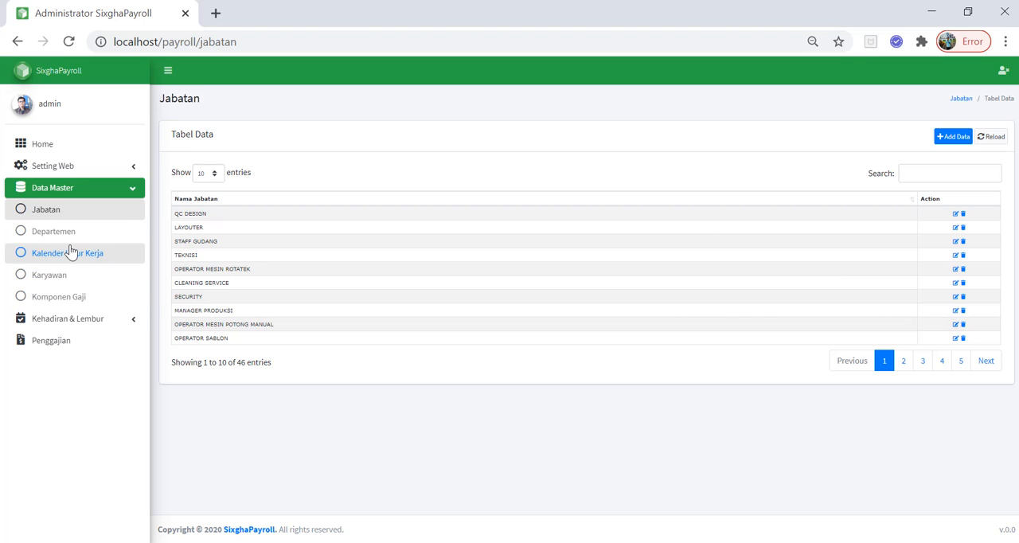
Open the Departemen master data and add a department named Marketing
{"action": "left_click", "coordinate": [70, 240]}
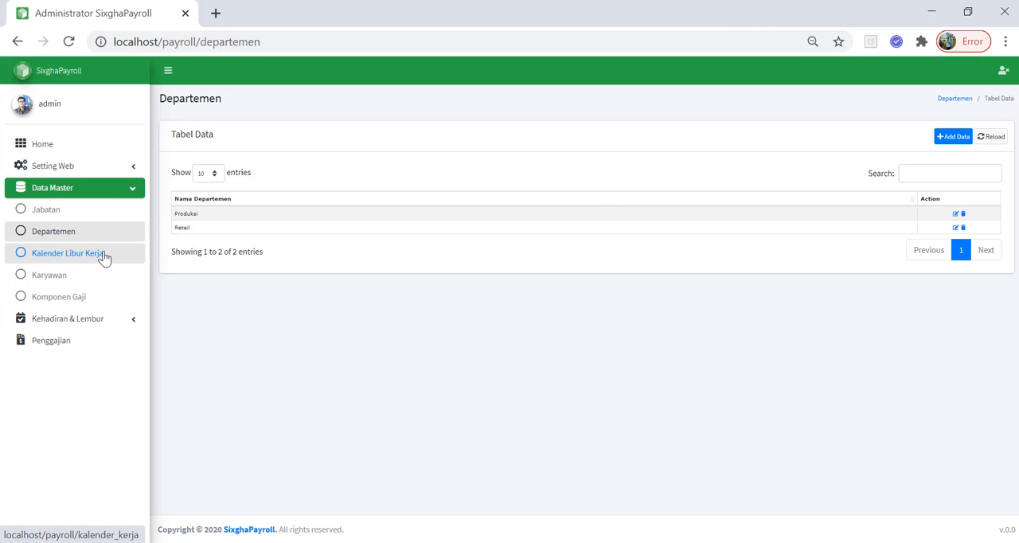
{"action": "left_click", "coordinate": [949, 138]}
{"action": "left_click", "coordinate": [418, 159]}
{"action": "type", "text": "Marketing"}
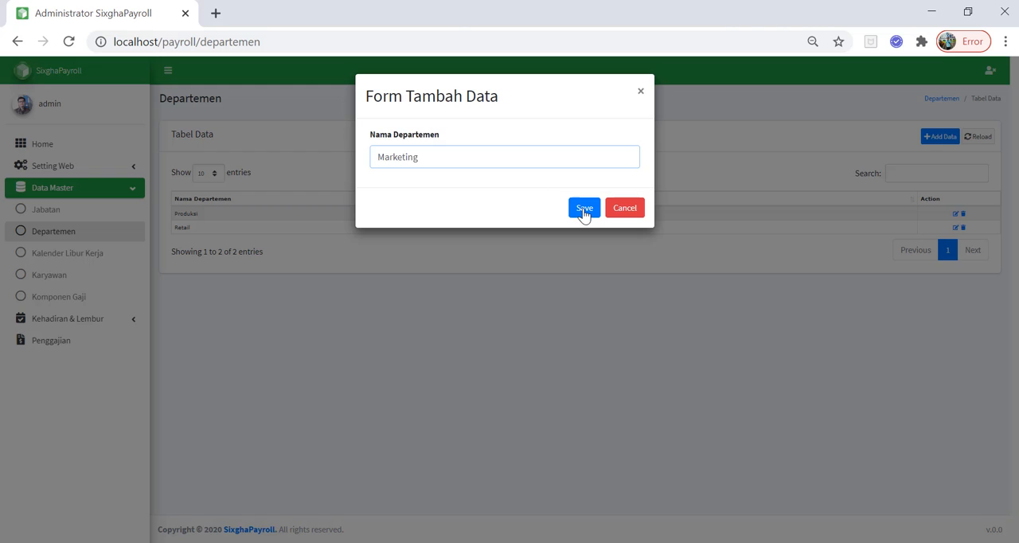
{"action": "left_click", "coordinate": [583, 209]}
Add another department named Quality Control
{"action": "left_click", "coordinate": [949, 138]}
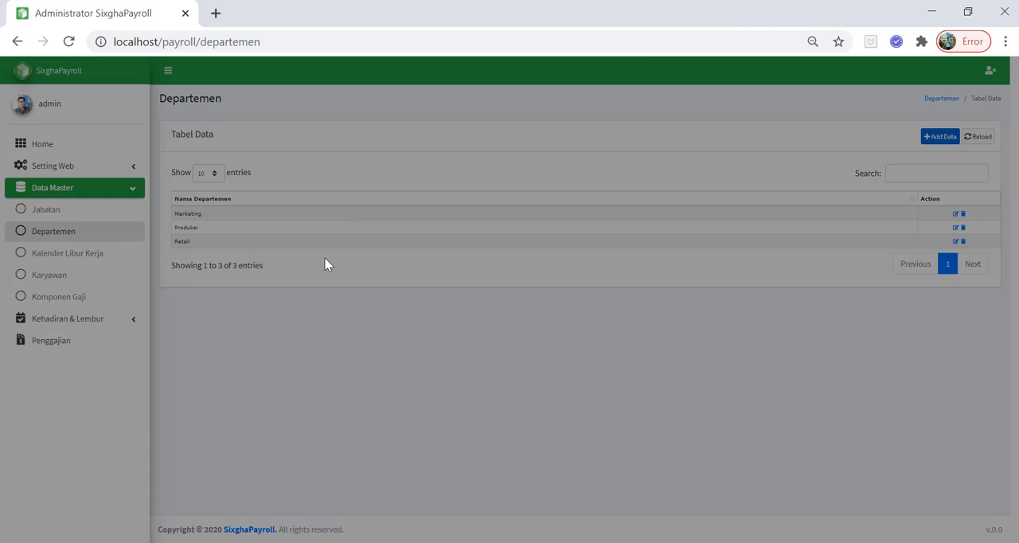
{"action": "left_click", "coordinate": [453, 154]}
{"action": "type", "text": "Quality Control"}
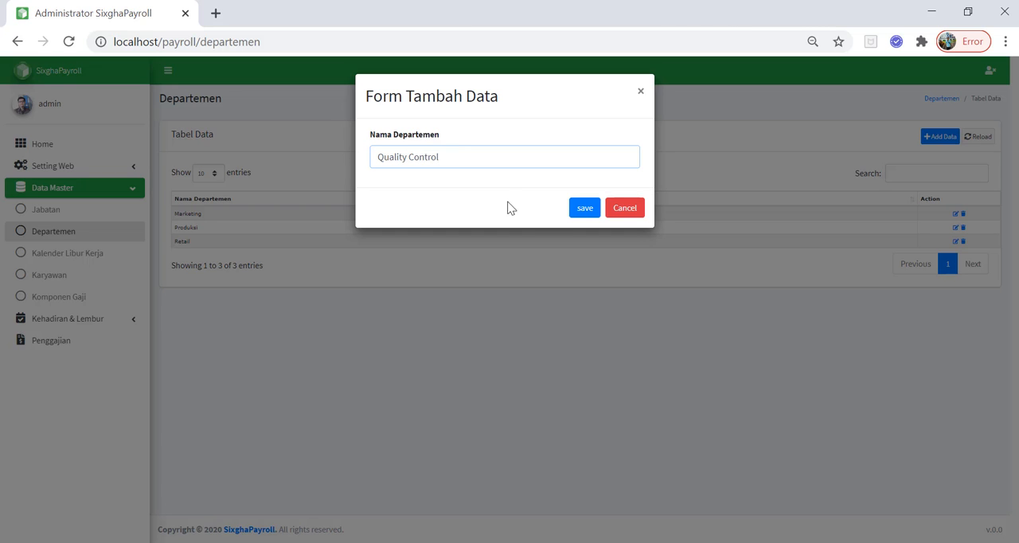
{"action": "left_click", "coordinate": [585, 207]}
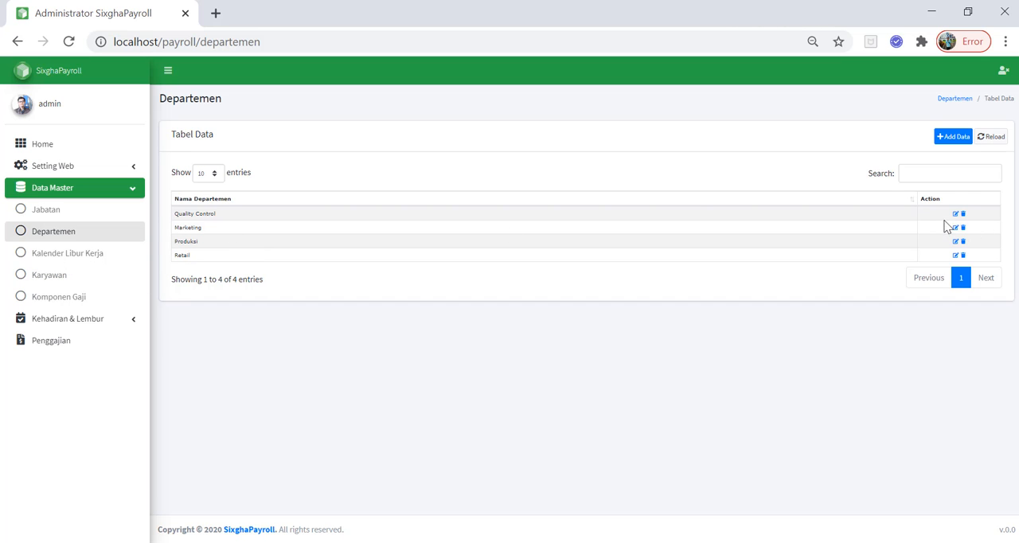
View the Marketing department's edit form without changes, and examine the August 2020 holidays in Kalender Libur Kerja
{"action": "left_click", "coordinate": [956, 229]}
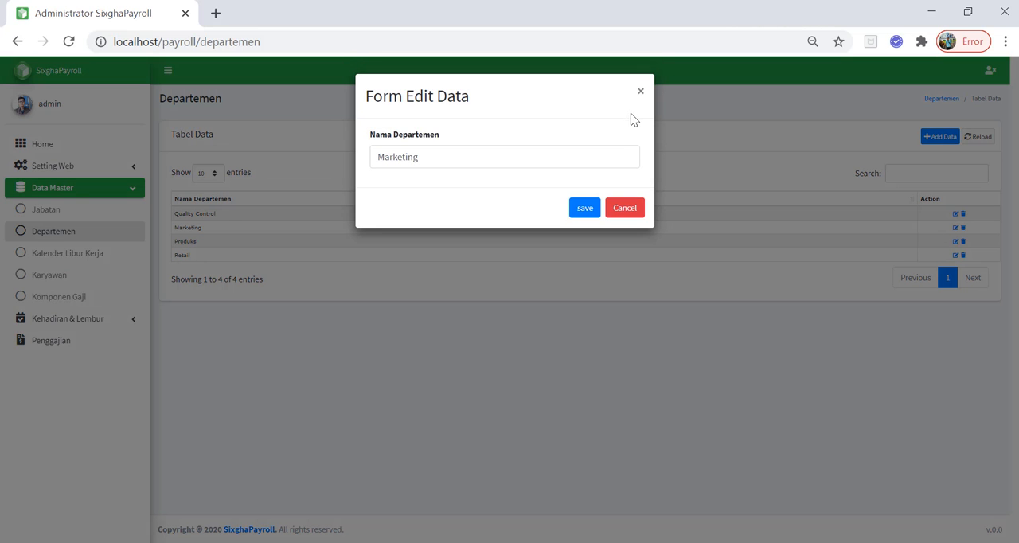
{"action": "left_click", "coordinate": [644, 92]}
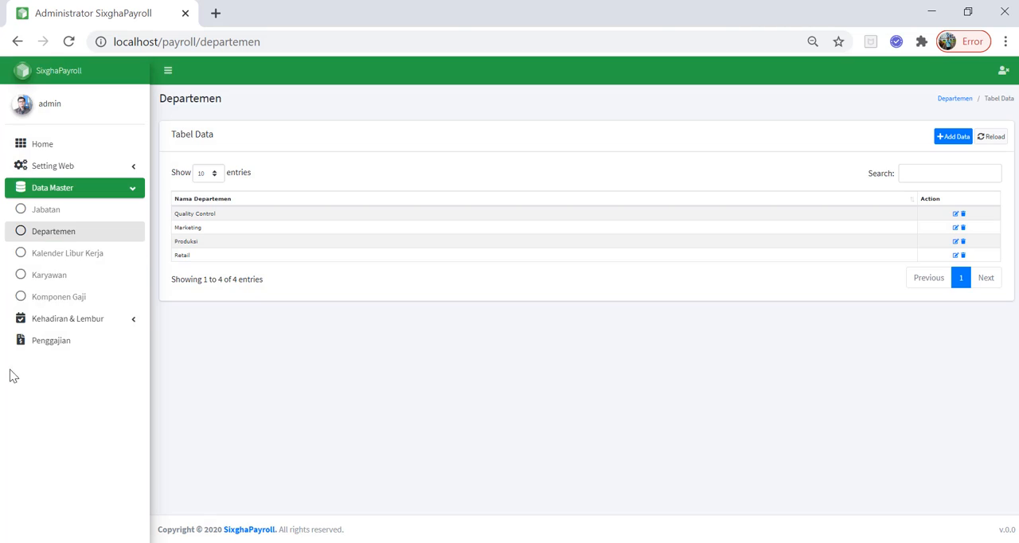
{"action": "left_click", "coordinate": [97, 257]}
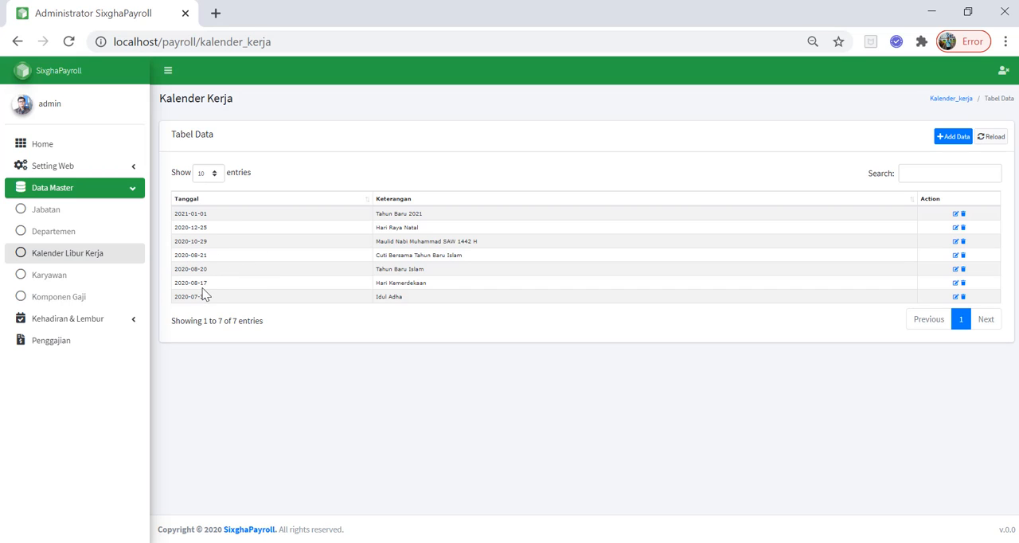
{"action": "left_click_drag", "start_coordinate": [204, 292], "coordinate": [174, 284]}
{"action": "left_click_drag", "start_coordinate": [380, 284], "coordinate": [436, 284]}
{"action": "left_click_drag", "start_coordinate": [210, 269], "coordinate": [190, 272]}
Add a holiday dated 25/12/2020 with the description Hari Natal to the work calendar
{"action": "left_click", "coordinate": [953, 137]}
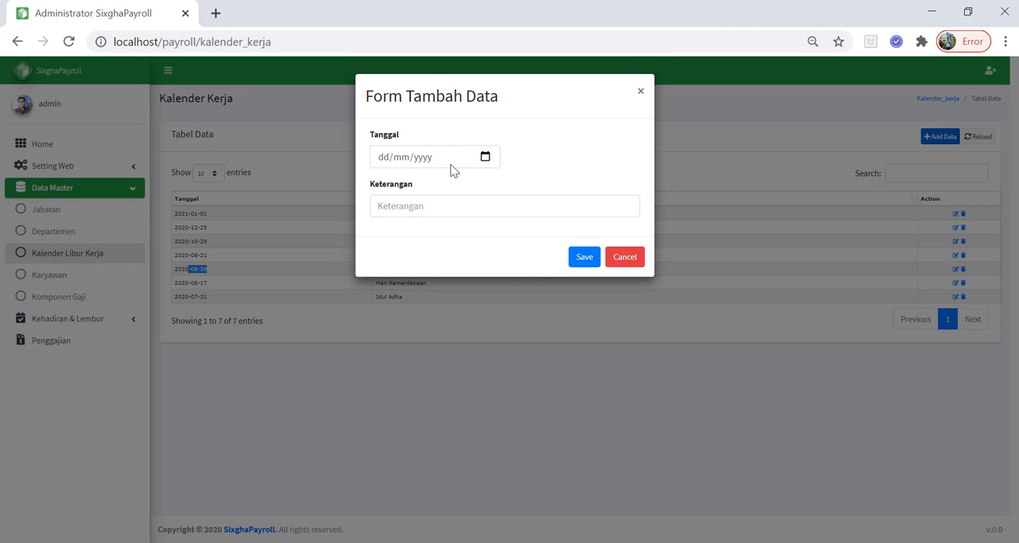
{"action": "left_click", "coordinate": [487, 158]}
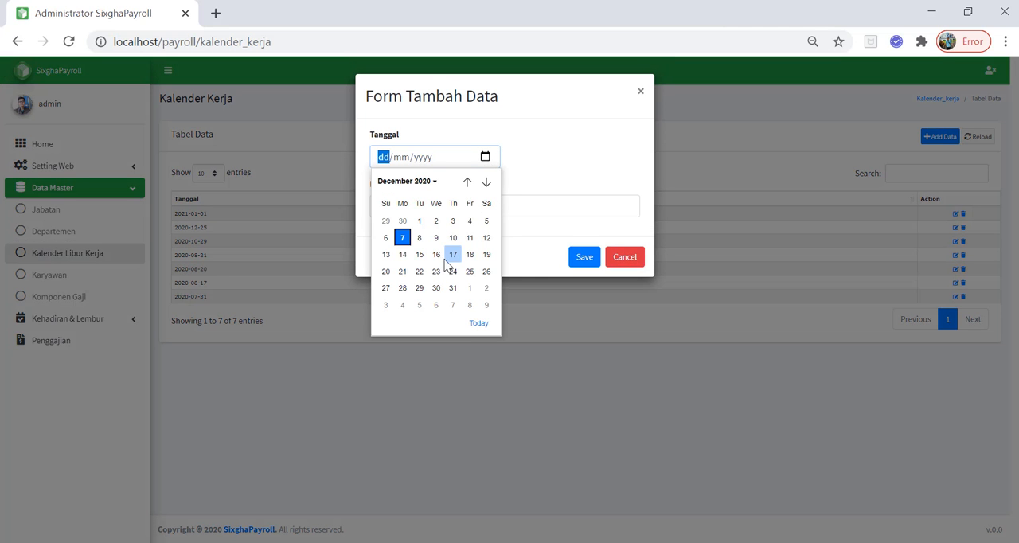
{"action": "left_click", "coordinate": [468, 273]}
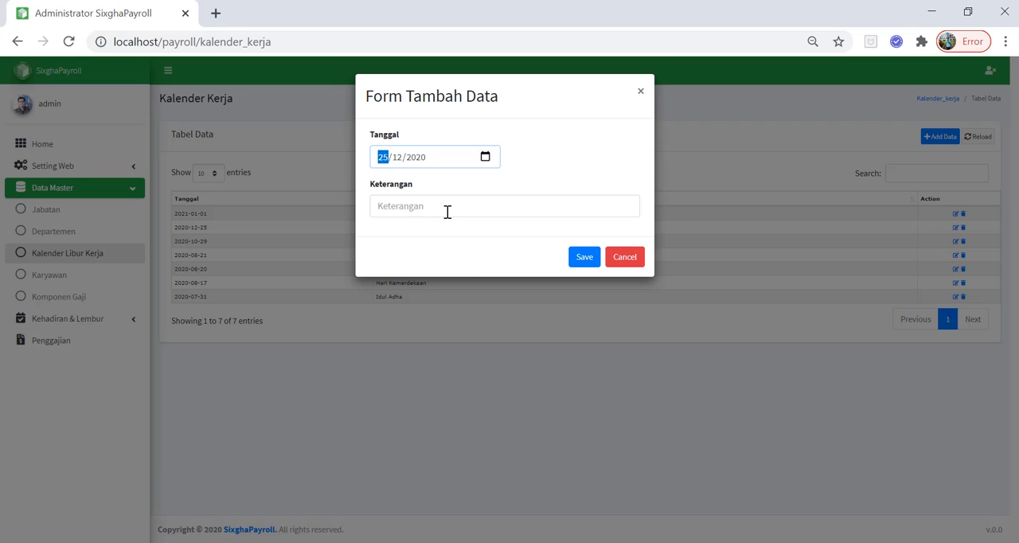
{"action": "type", "text": "Hari Natal"}
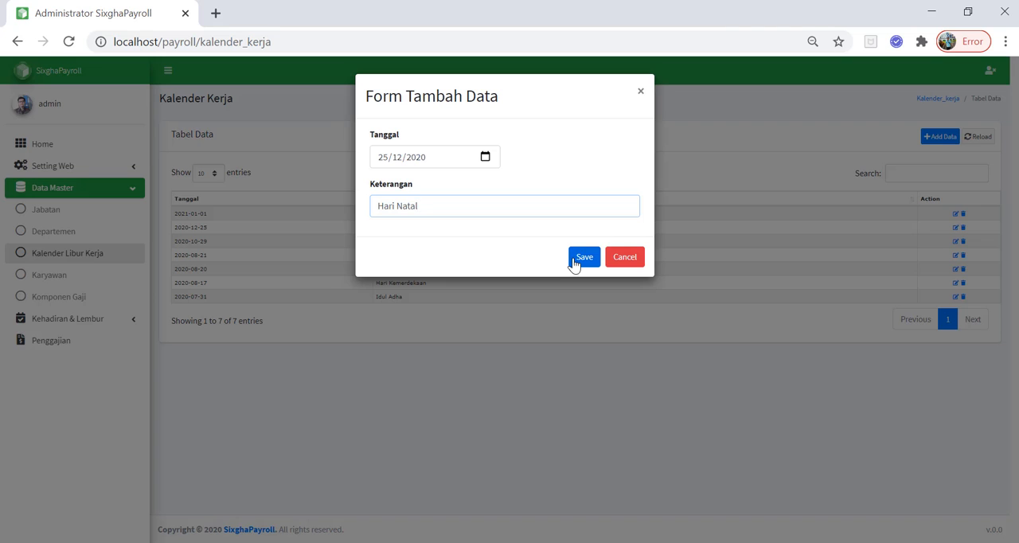
{"action": "left_click", "coordinate": [574, 261]}
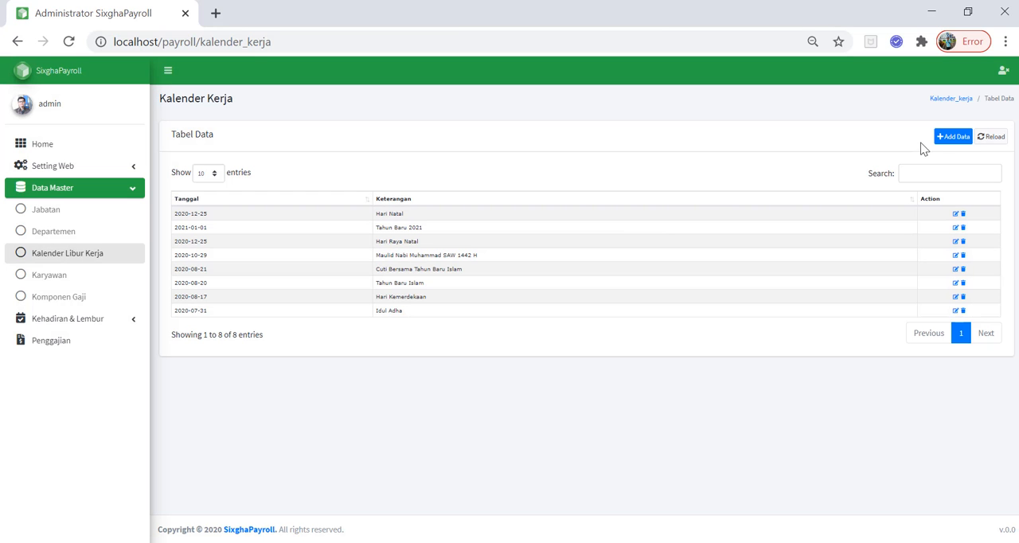
Add a holiday dated 01/01/2021 with the description Tahun Baru Masehi to the work calendar
{"action": "left_click", "coordinate": [954, 139]}
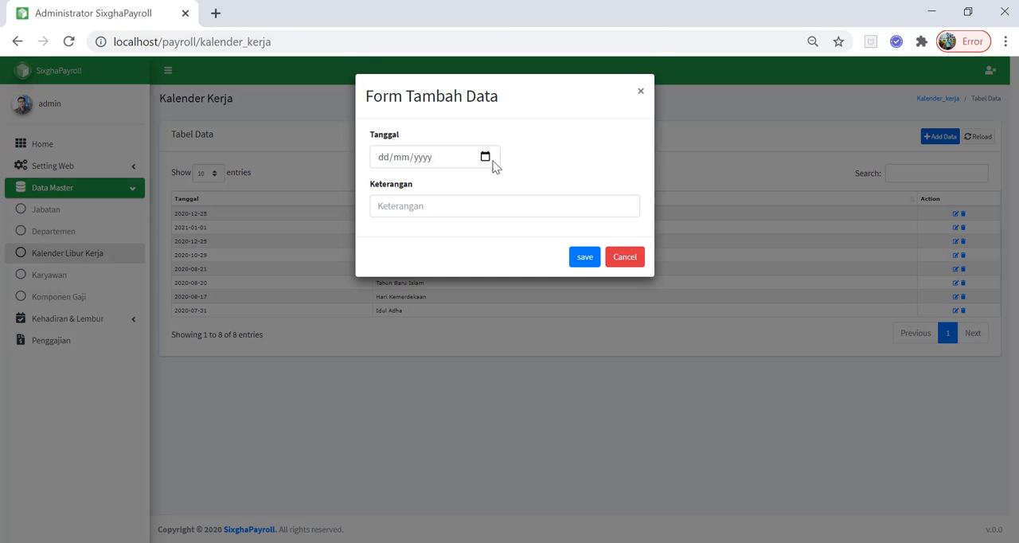
{"action": "left_click", "coordinate": [493, 163]}
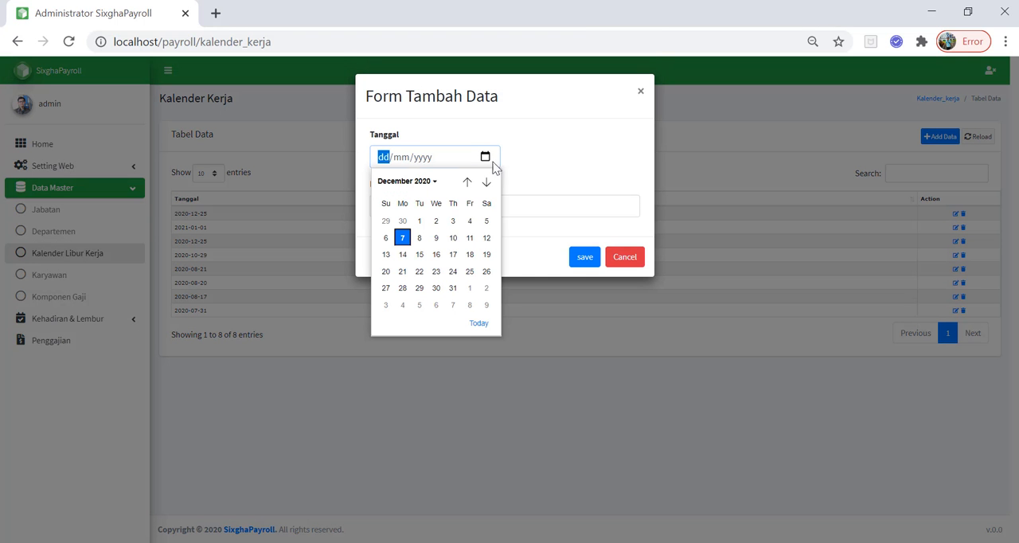
{"action": "left_click", "coordinate": [470, 289]}
{"action": "left_click", "coordinate": [413, 209]}
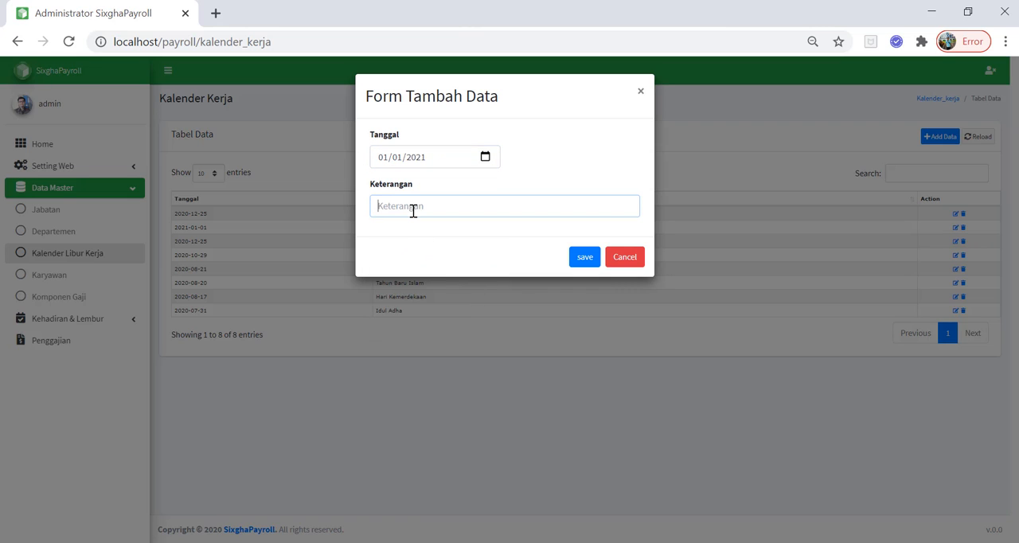
{"action": "type", "text": "Tahun Baru Masehi"}
{"action": "left_click", "coordinate": [584, 258]}
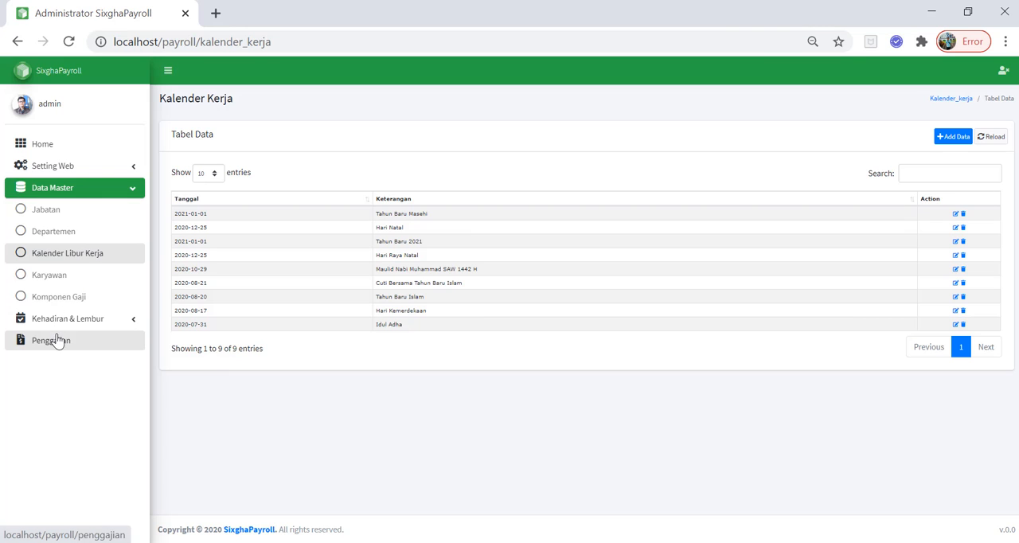
Open the Karyawan list and check the employees' Tipe Penggajian on the first page and pages 9 and 8
{"action": "left_click", "coordinate": [48, 285]}
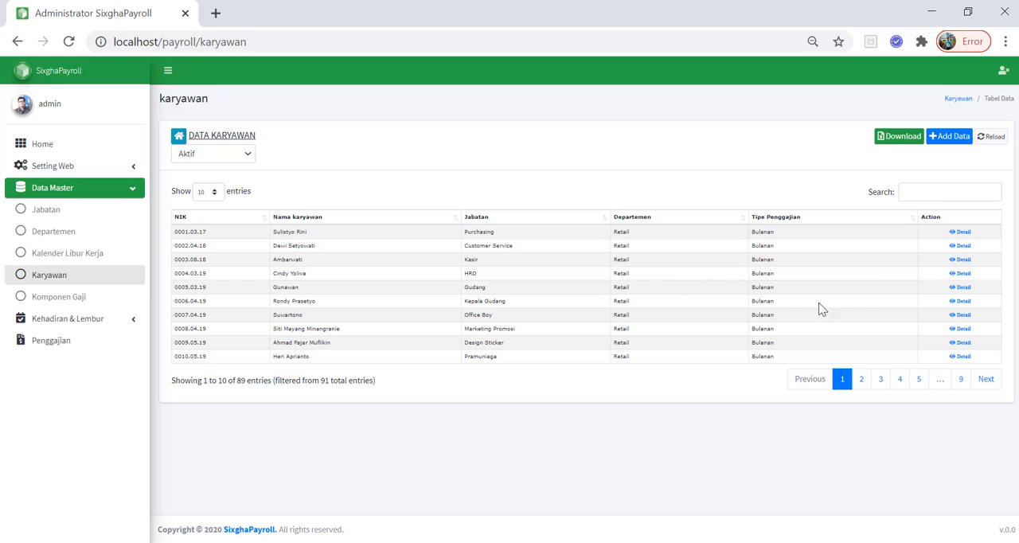
{"action": "double_click", "coordinate": [786, 236]}
{"action": "left_click", "coordinate": [962, 380]}
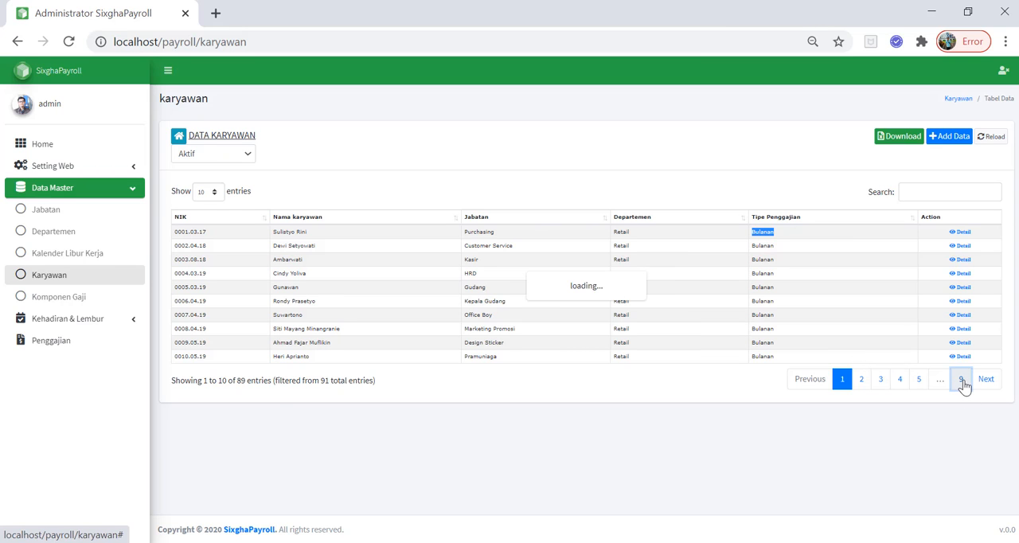
{"action": "left_click", "coordinate": [941, 367]}
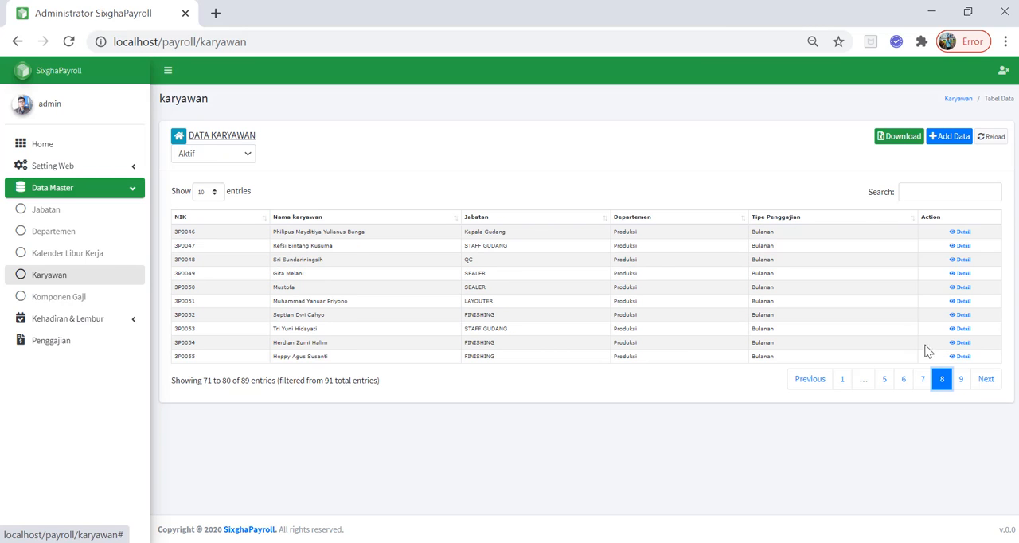
Try the Harian option for Tipe Penggajian in a new employee form, and return to the employee list without saving
{"action": "left_click", "coordinate": [946, 141]}
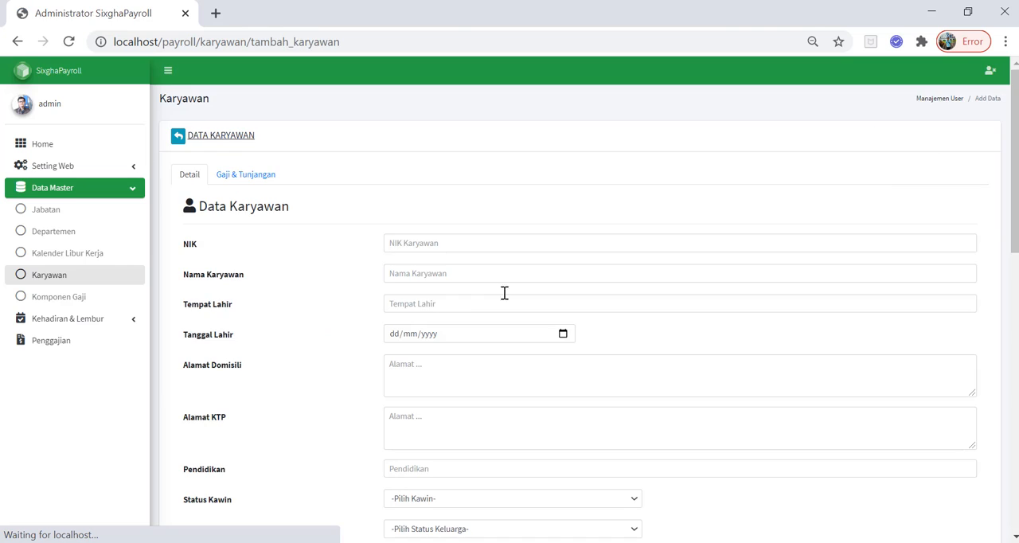
{"action": "scroll", "coordinate": [425, 310], "scroll_direction": "down", "scroll_amount": 8}
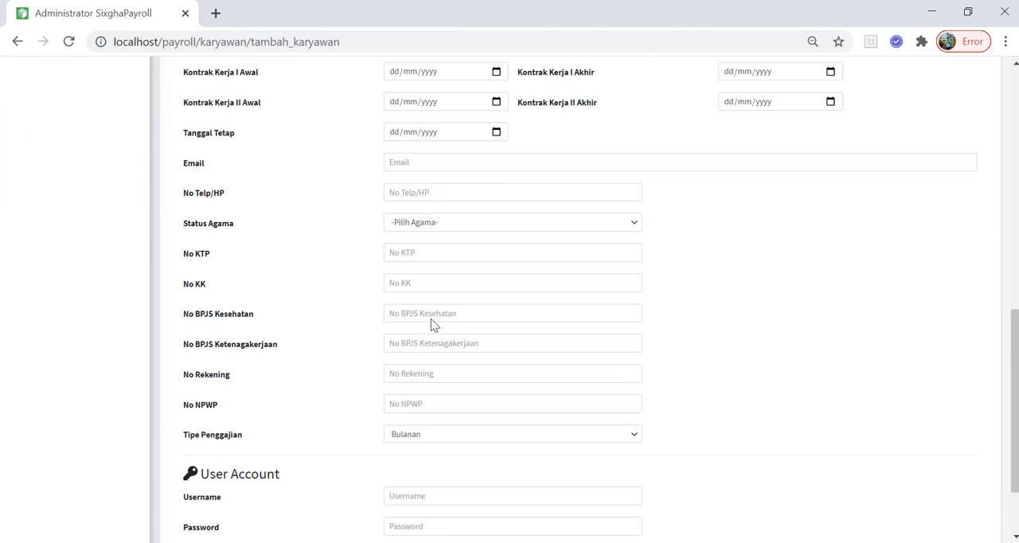
{"action": "left_click", "coordinate": [440, 435]}
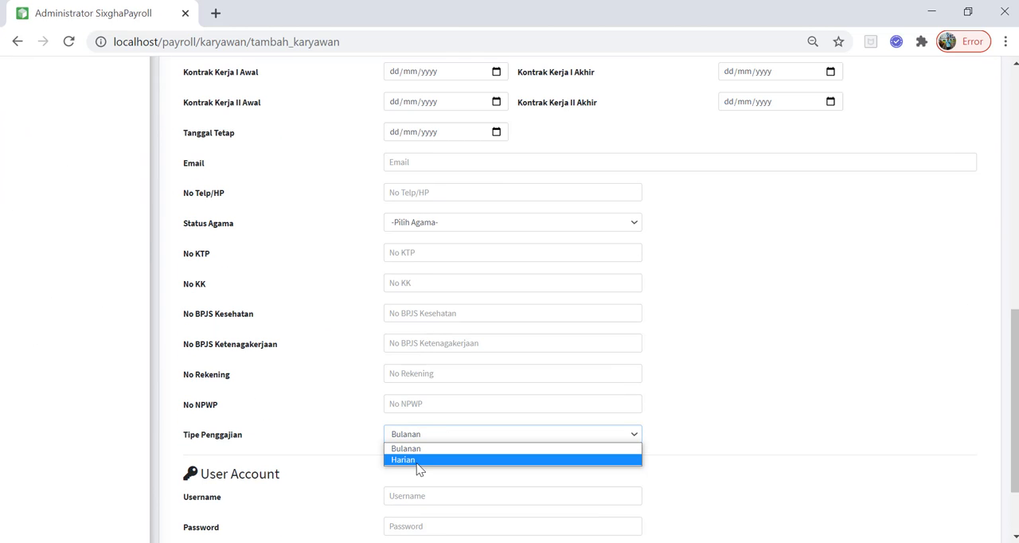
{"action": "left_click", "coordinate": [418, 460]}
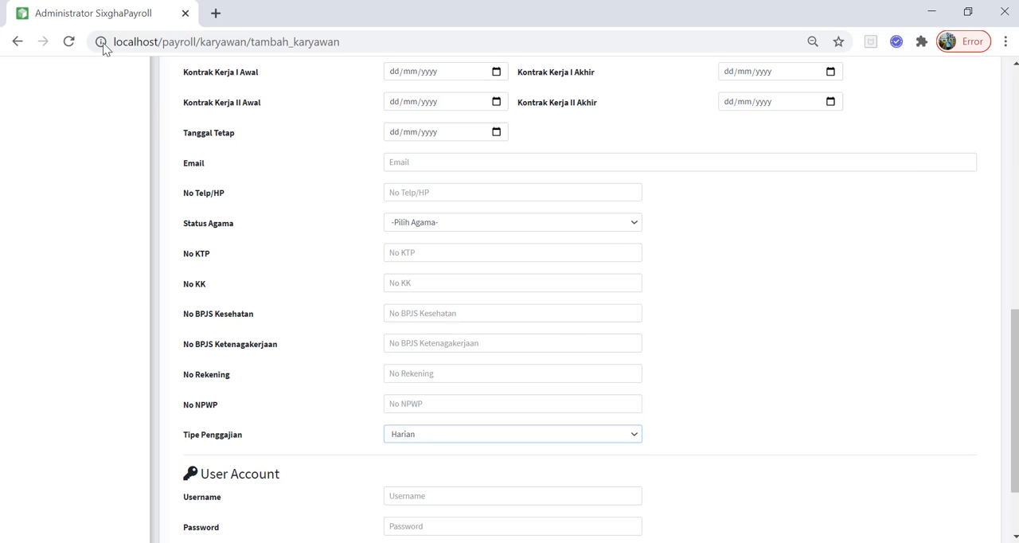
{"action": "key", "text": "alt+Left"}
Open a blank new employee form, examine its personal, employment and User Account fields, and return to the Karyawan list without saving
{"action": "left_click", "coordinate": [947, 137]}
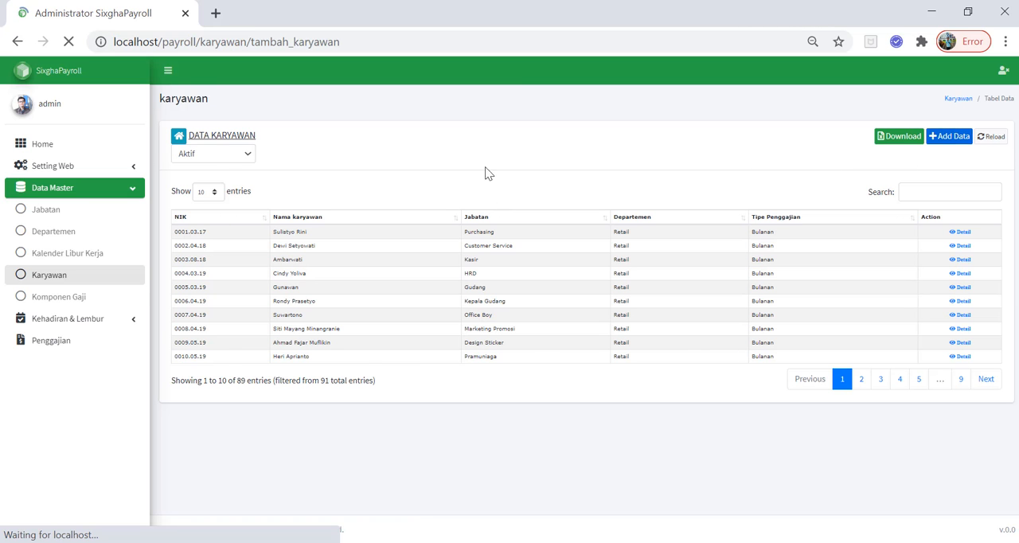
{"action": "scroll", "coordinate": [411, 269], "scroll_direction": "down", "scroll_amount": 7}
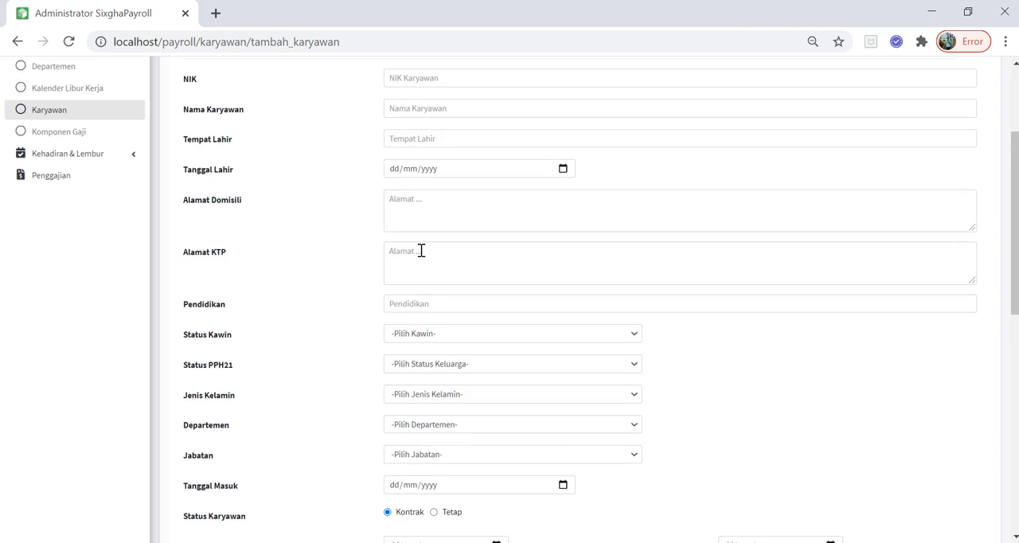
{"action": "scroll", "coordinate": [422, 319], "scroll_direction": "up", "scroll_amount": 7}
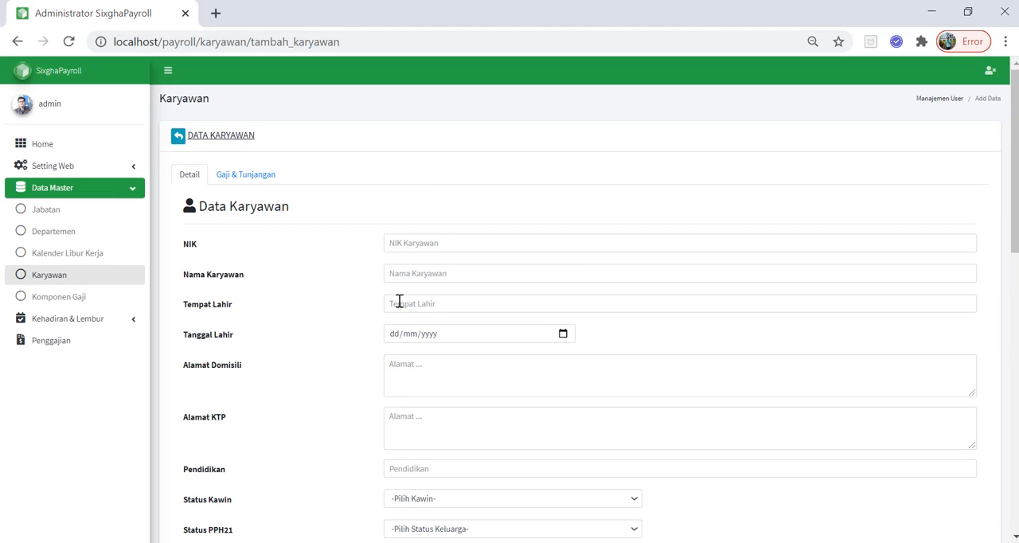
{"action": "scroll", "coordinate": [456, 360], "scroll_direction": "down", "scroll_amount": 10}
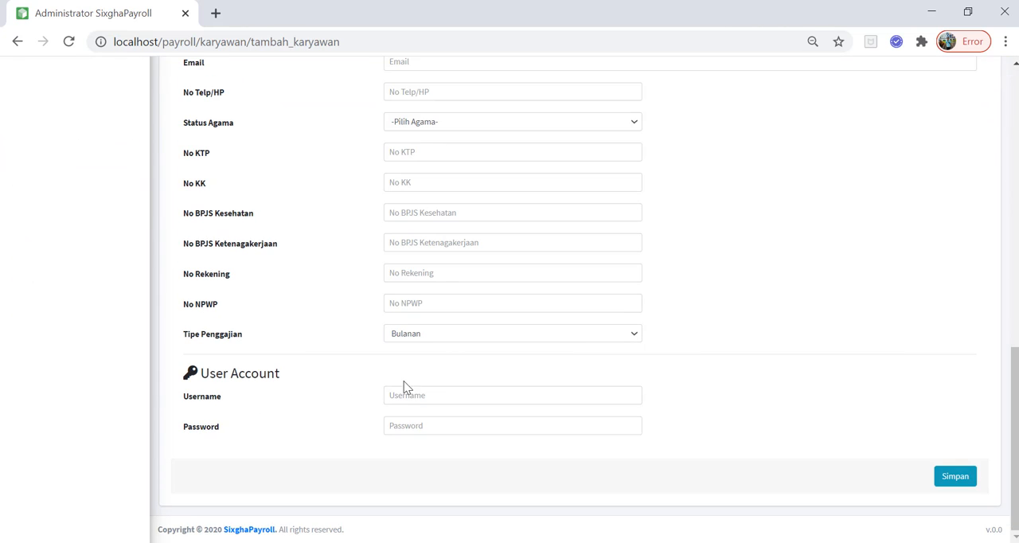
{"action": "scroll", "coordinate": [405, 387], "scroll_direction": "up", "scroll_amount": 10}
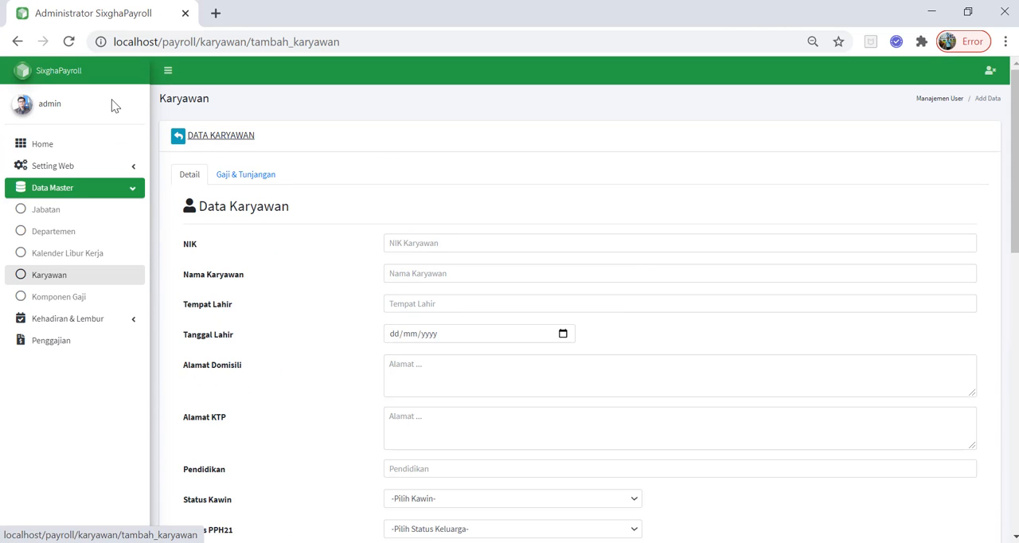
{"action": "left_click", "coordinate": [18, 41]}
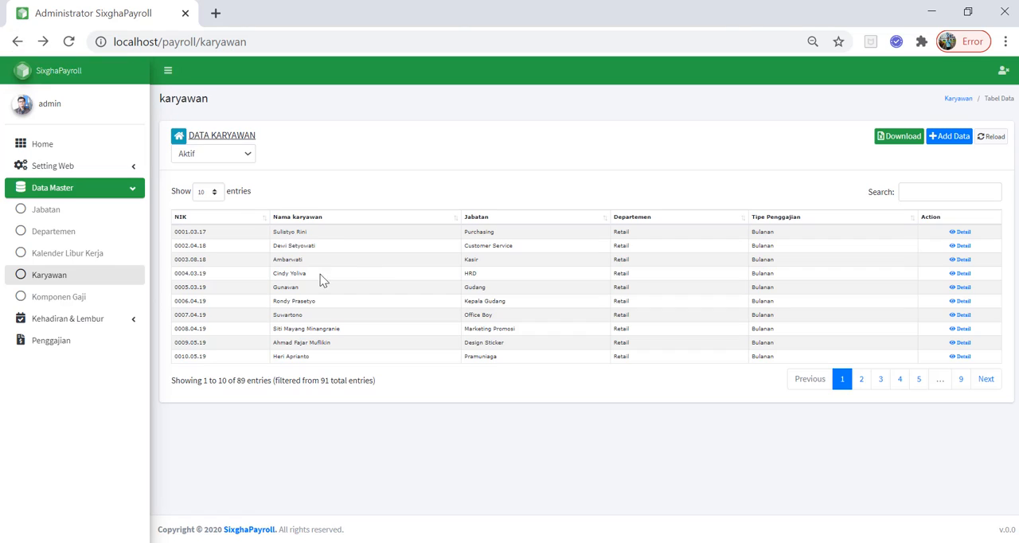
Open the record of the first employee in the list and examine its Detail data and its Gaji & Tunjangan salary components
{"action": "left_click", "coordinate": [961, 232]}
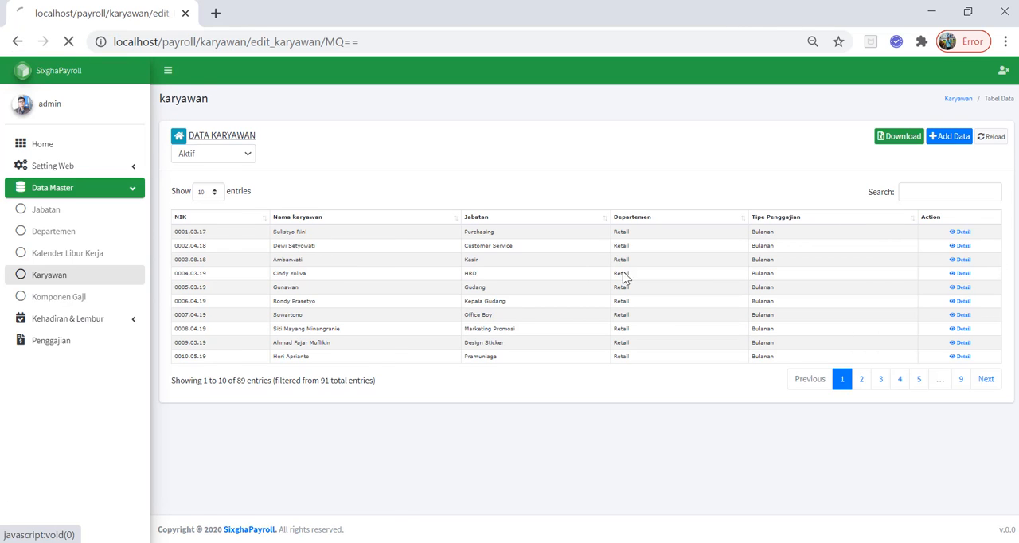
{"action": "left_click", "coordinate": [256, 182]}
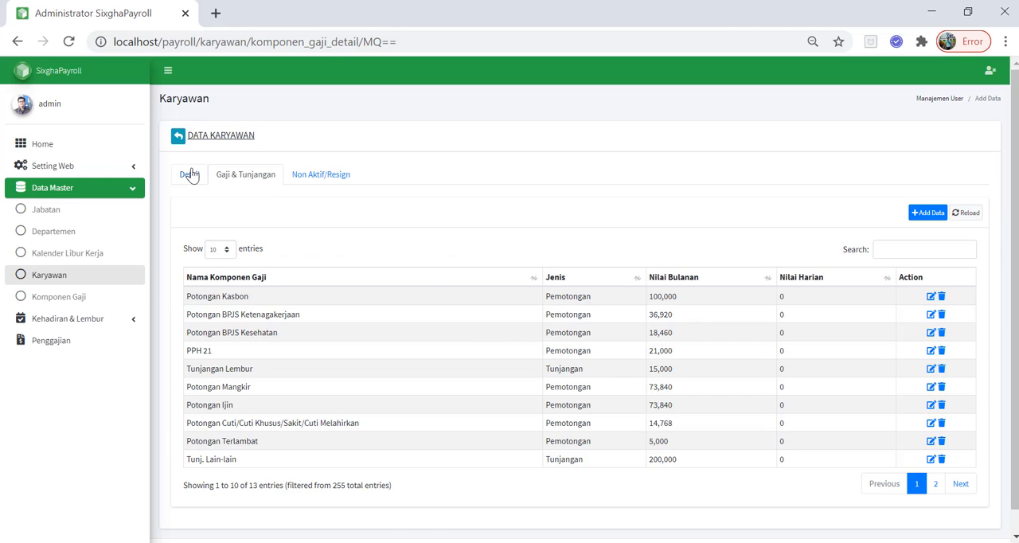
{"action": "left_click", "coordinate": [190, 174]}
{"action": "left_click", "coordinate": [228, 176]}
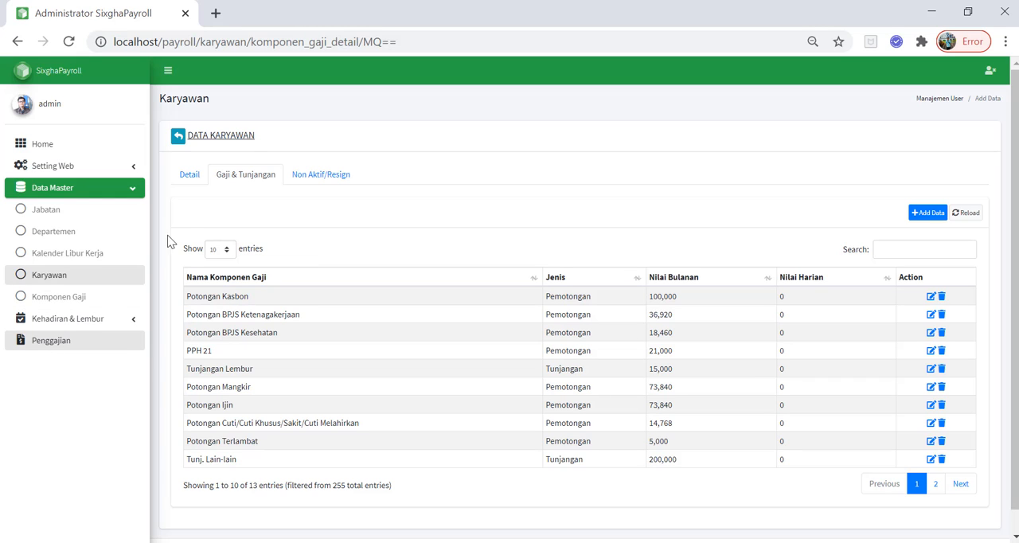
{"action": "left_click", "coordinate": [189, 179]}
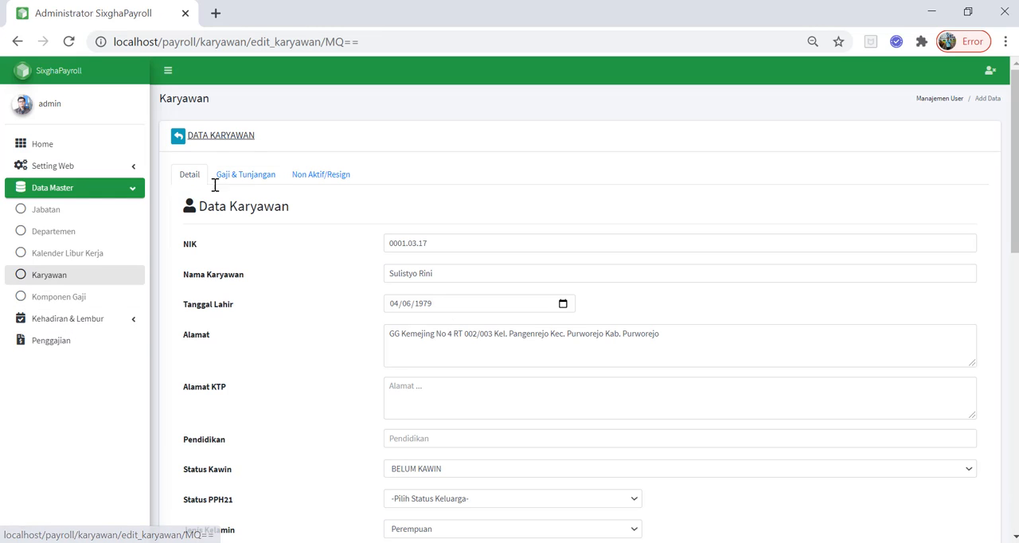
{"action": "scroll", "coordinate": [271, 255], "scroll_direction": "down", "scroll_amount": 4}
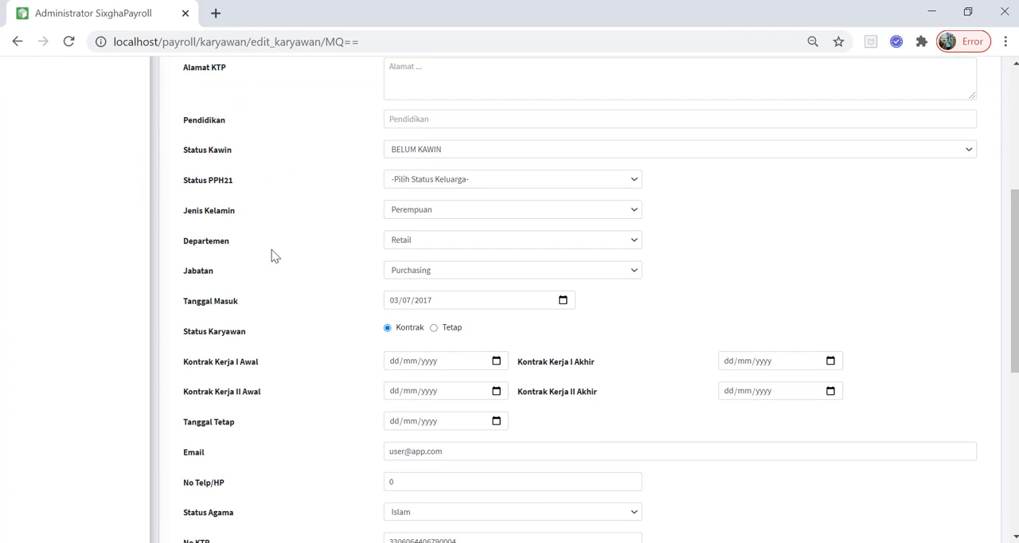
{"action": "scroll", "coordinate": [272, 250], "scroll_direction": "up", "scroll_amount": 4}
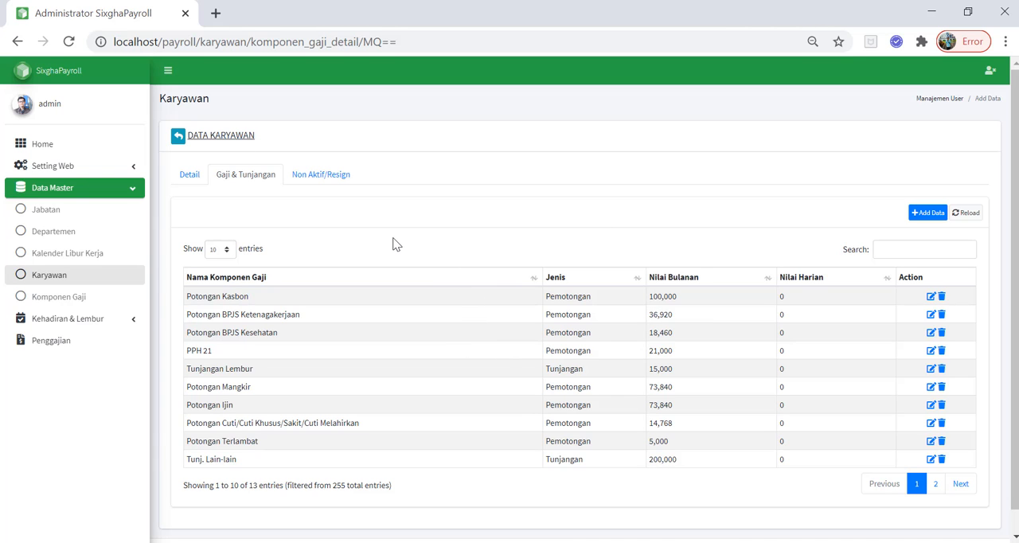
{"action": "scroll", "coordinate": [435, 323], "scroll_direction": "down", "scroll_amount": 1}
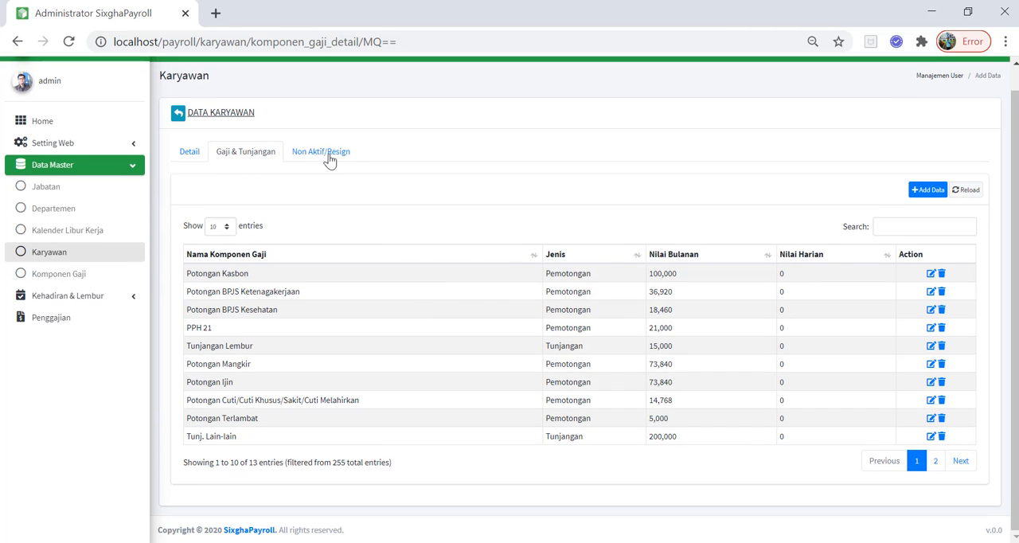
Examine the employee's Non Aktif/Resign form with its Tanggal Resign calendar, and return to the Detail data without picking a date
{"action": "left_click", "coordinate": [316, 151]}
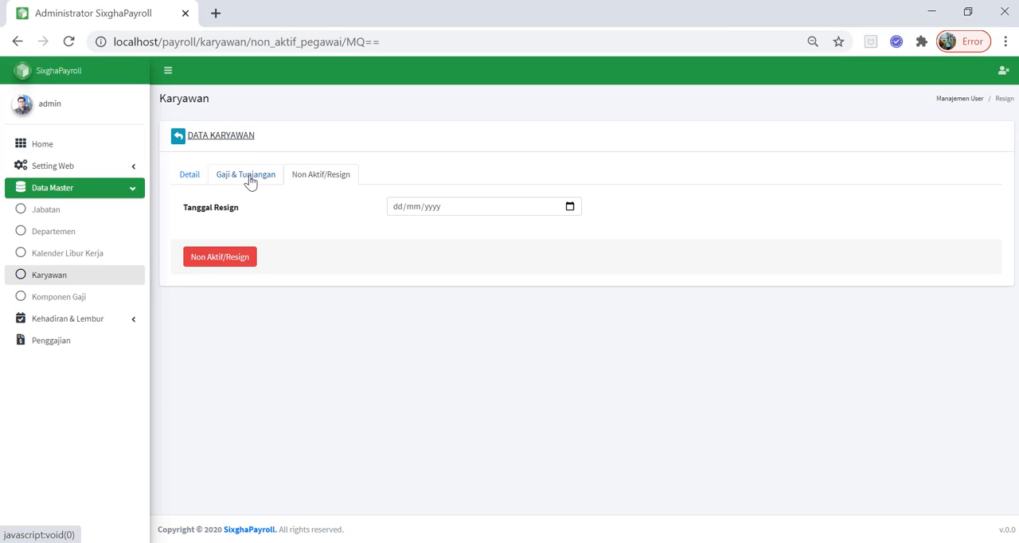
{"action": "left_click", "coordinate": [569, 207]}
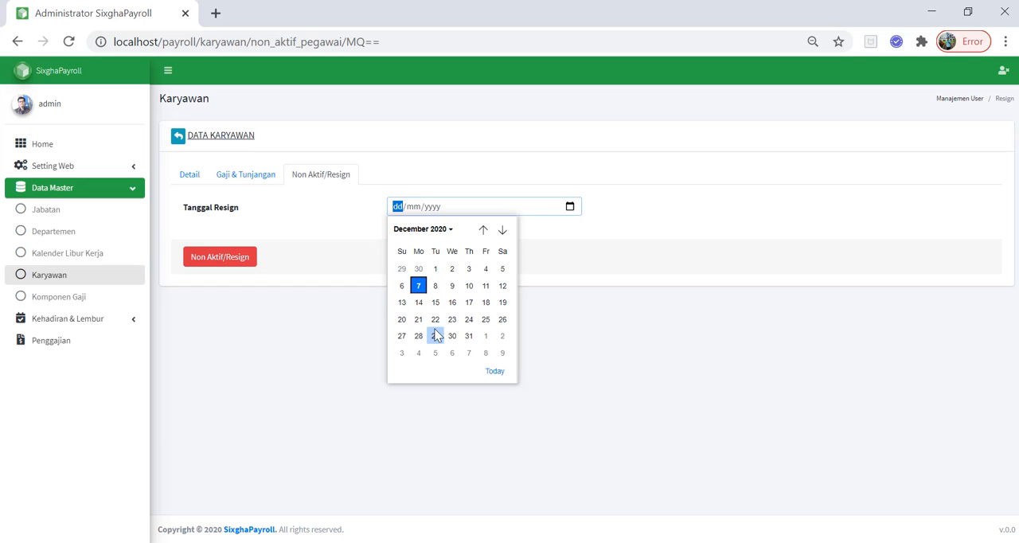
{"action": "left_click", "coordinate": [238, 180]}
{"action": "left_click", "coordinate": [188, 179]}
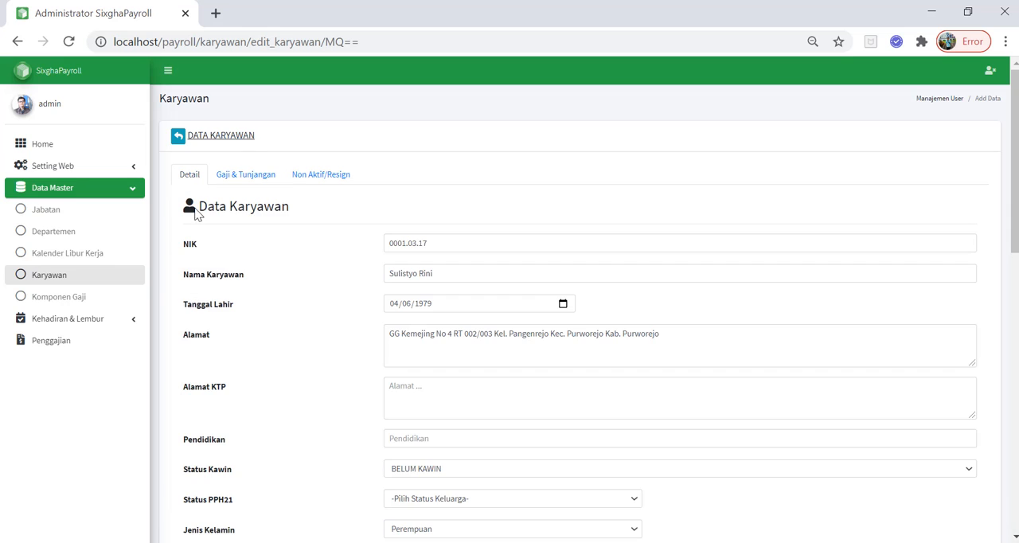
Open the Komponen Gaji list, check the Jenis options in a new salary component form, and close the form without saving
{"action": "left_click", "coordinate": [78, 299]}
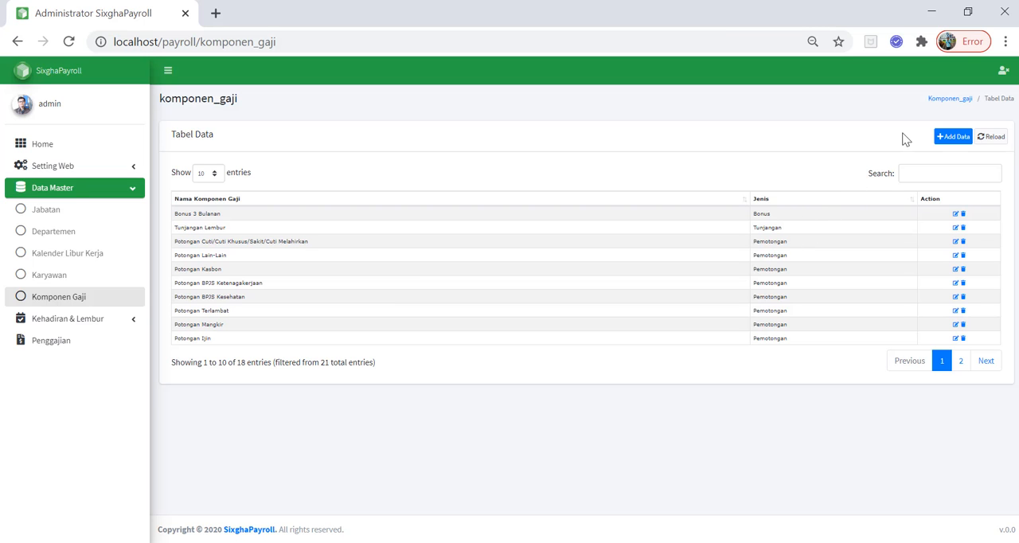
{"action": "left_click", "coordinate": [954, 137]}
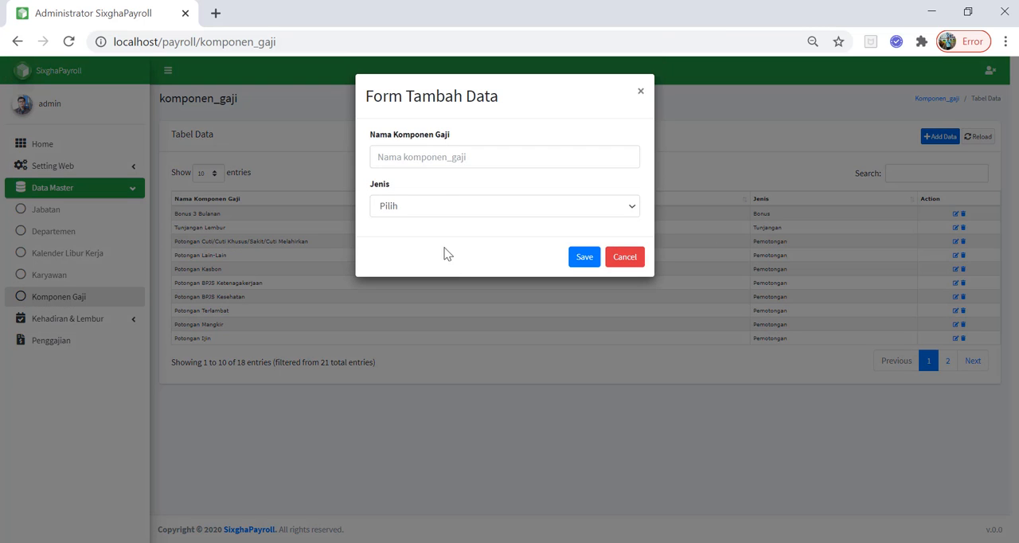
{"action": "left_click", "coordinate": [446, 207]}
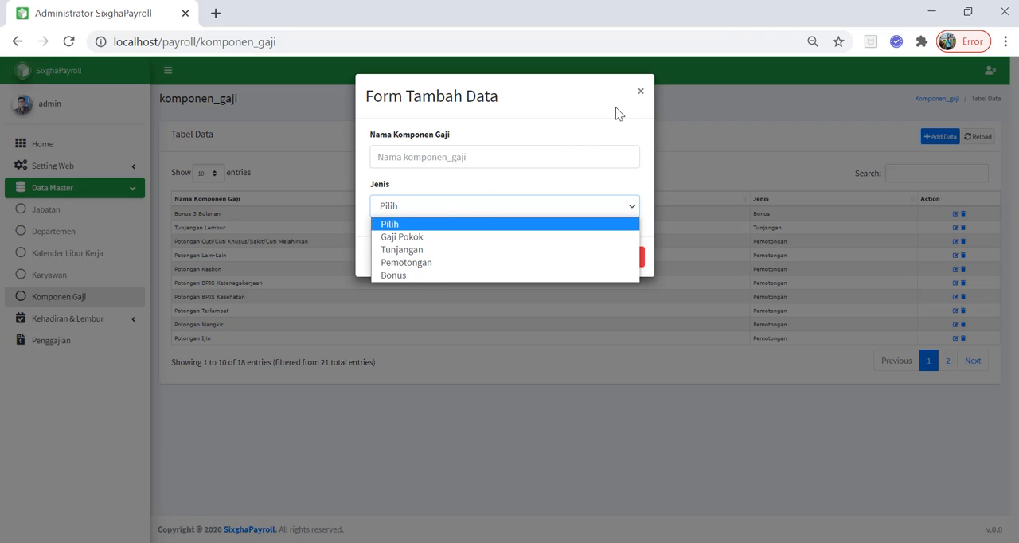
{"action": "left_click", "coordinate": [641, 94]}
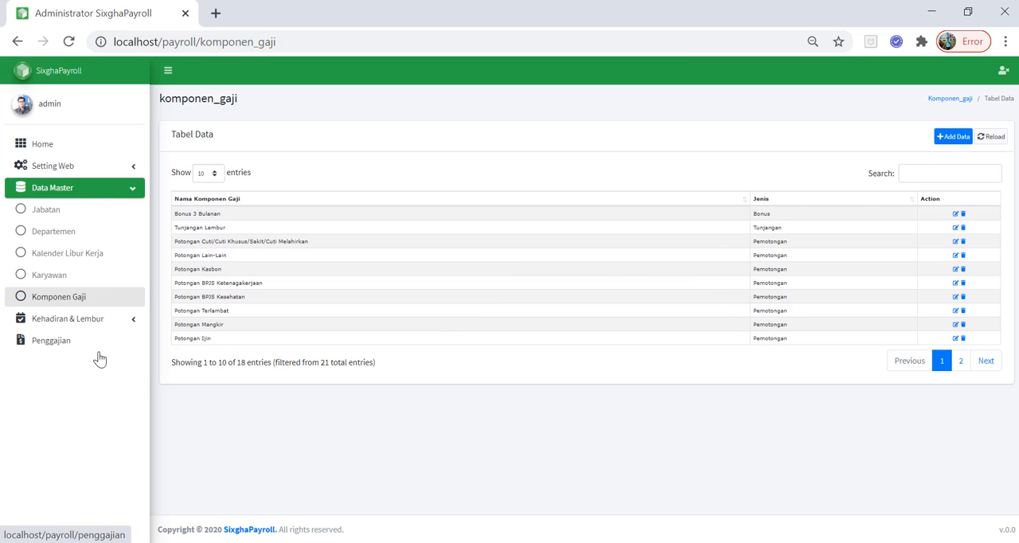
Open the Lembur list under Kehadiran & Lembur and show the first employee's overtime records
{"action": "left_click", "coordinate": [101, 320]}
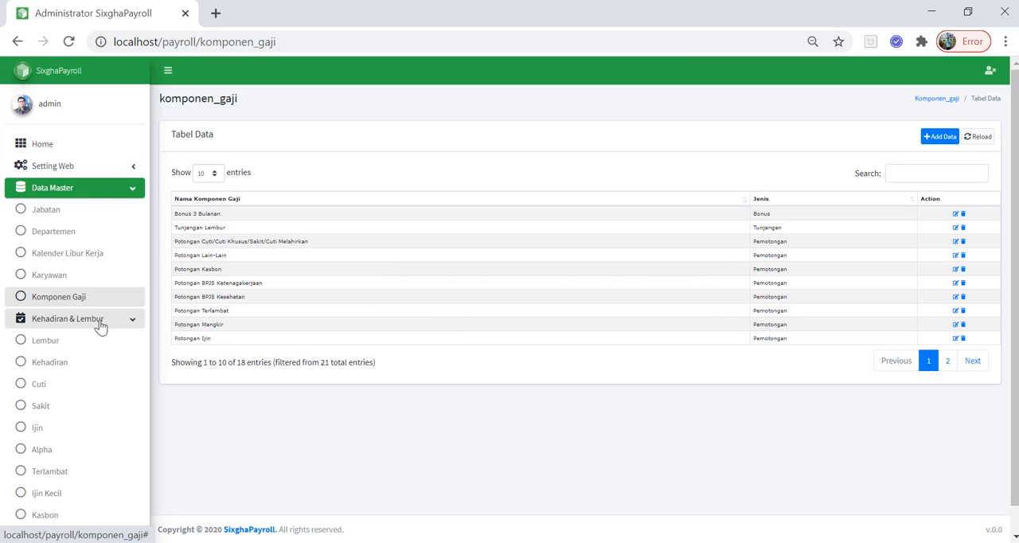
{"action": "left_click", "coordinate": [138, 194]}
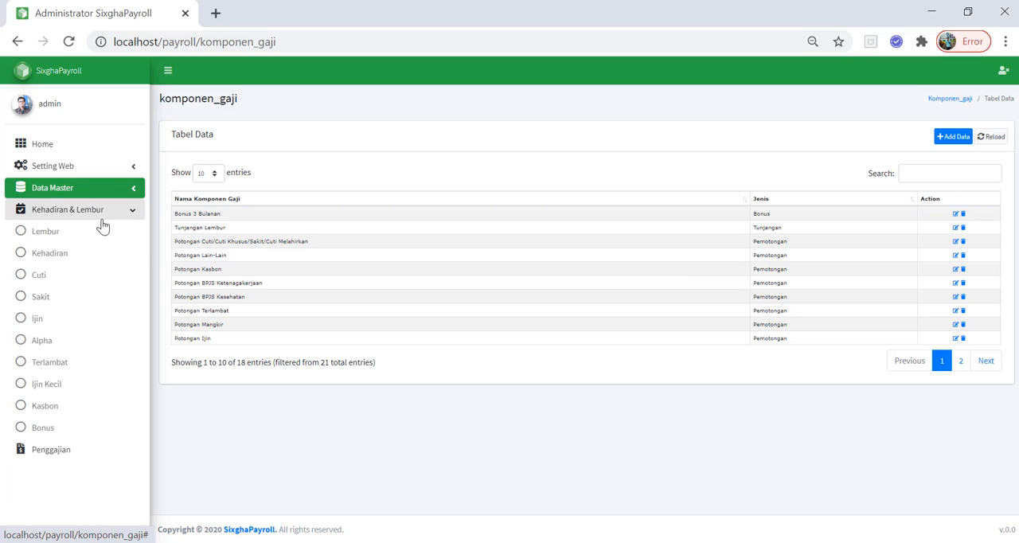
{"action": "left_click", "coordinate": [57, 238]}
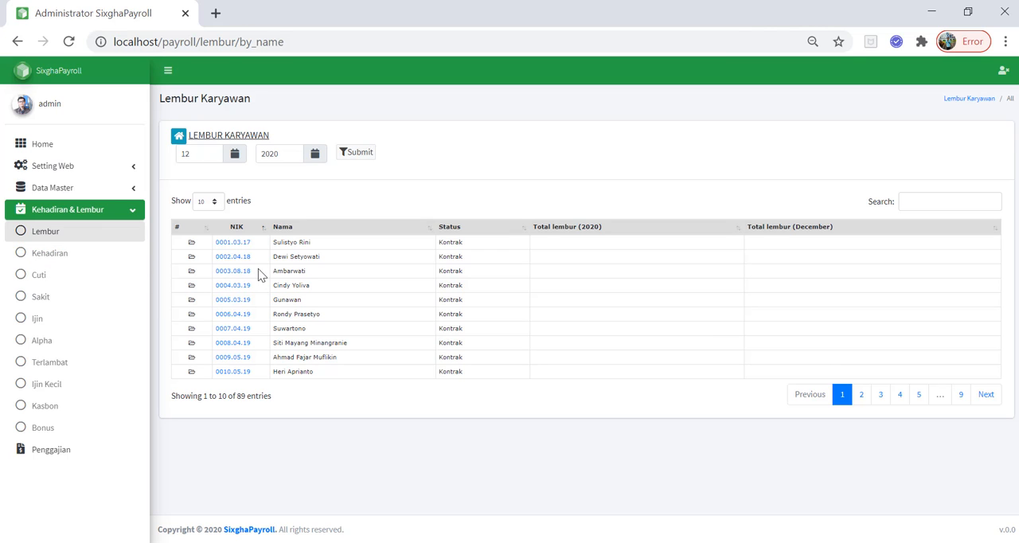
{"action": "left_click", "coordinate": [236, 242]}
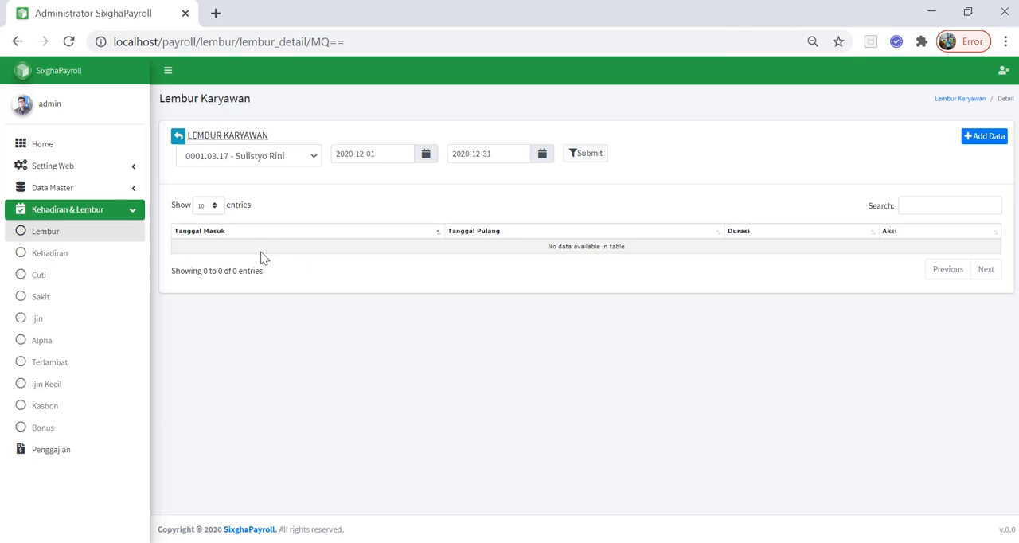
Try a new overtime entry with Tanggal Masuk 07/12/2020, look over the Jam and Durasi Lembur fields, and cancel the form
{"action": "left_click", "coordinate": [987, 137]}
{"action": "left_click", "coordinate": [485, 206]}
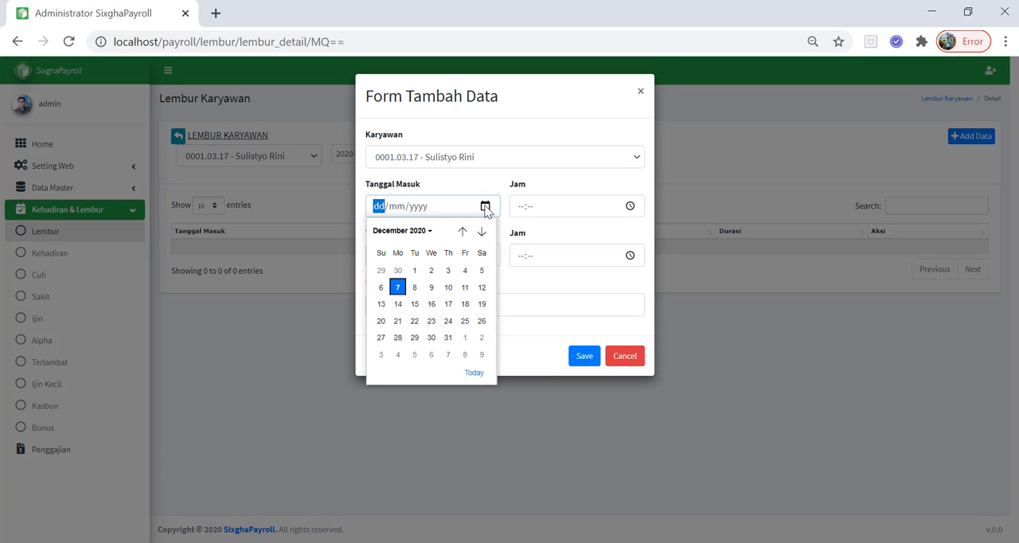
{"action": "left_click", "coordinate": [485, 206]}
{"action": "left_click", "coordinate": [485, 206]}
{"action": "left_click", "coordinate": [484, 206]}
{"action": "left_click", "coordinate": [485, 207]}
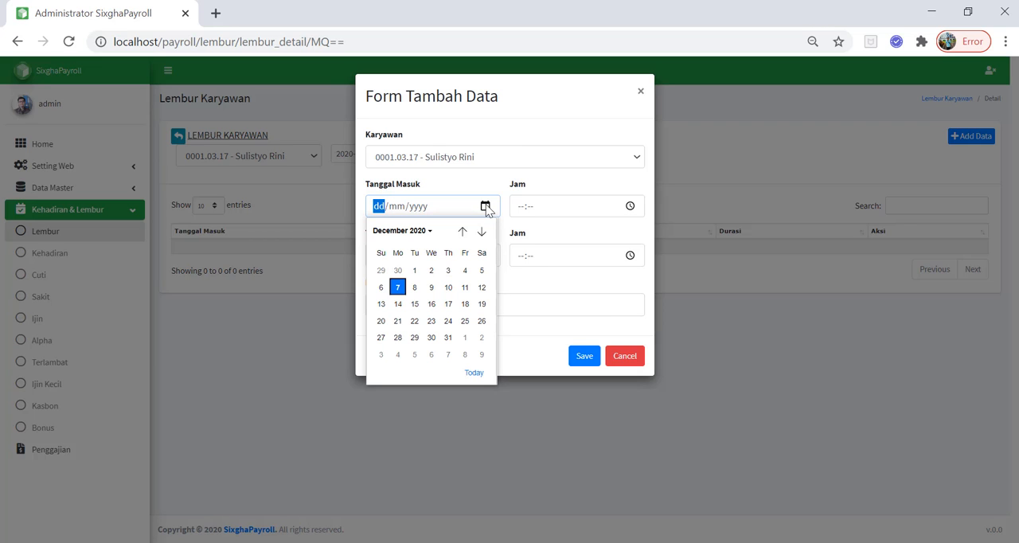
{"action": "left_click", "coordinate": [397, 287]}
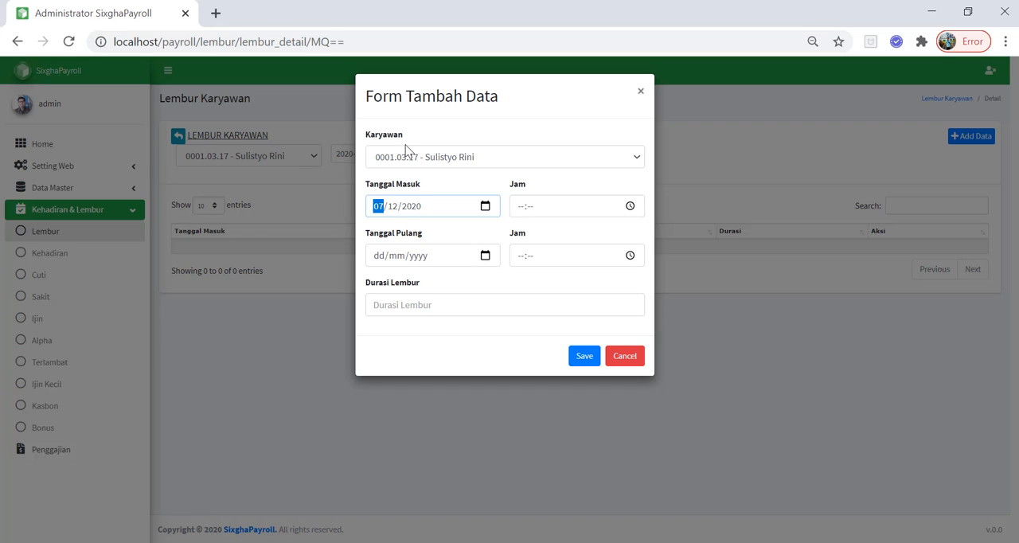
{"action": "left_click", "coordinate": [433, 307]}
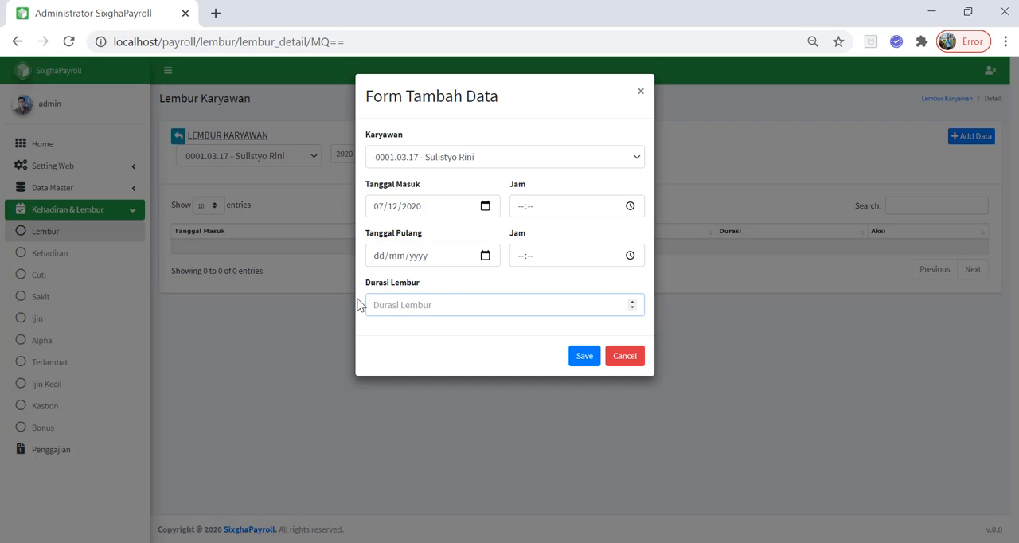
{"action": "left_click_drag", "start_coordinate": [367, 290], "coordinate": [437, 294]}
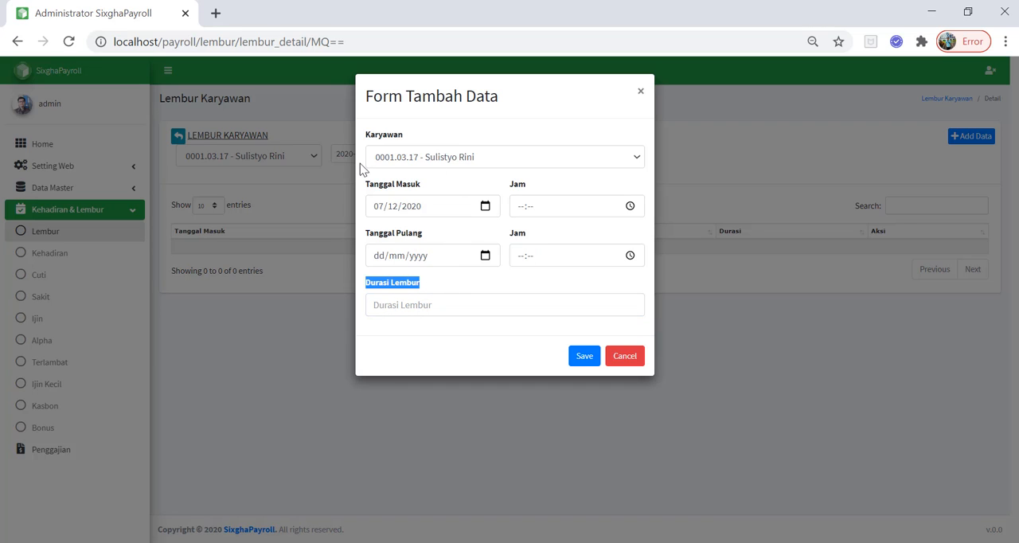
{"action": "left_click", "coordinate": [518, 210]}
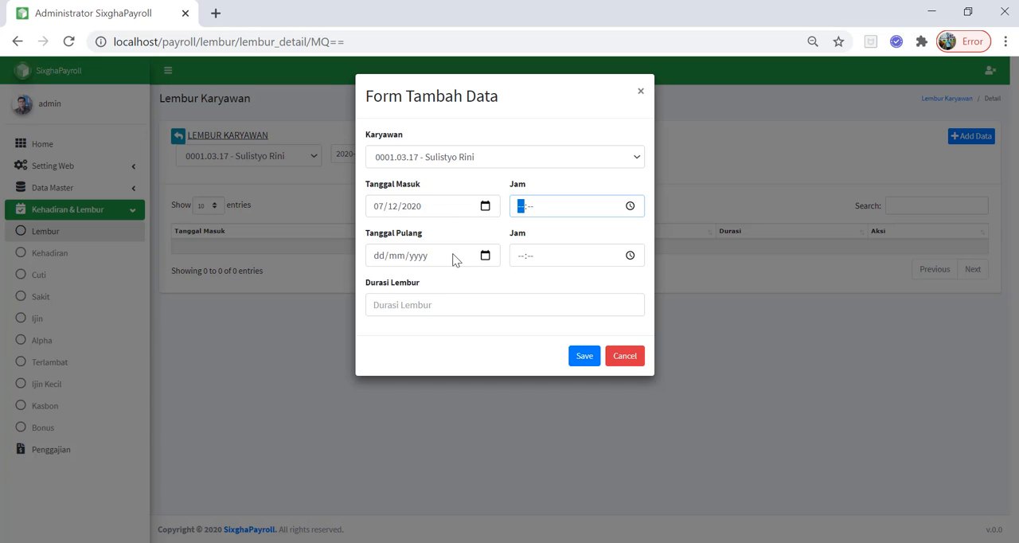
{"action": "left_click", "coordinate": [405, 309]}
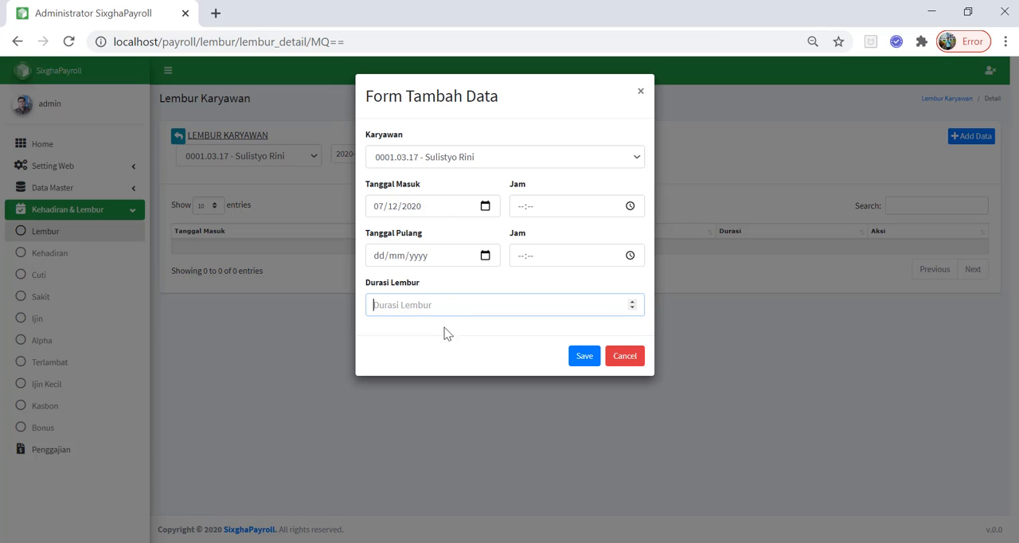
{"action": "left_click", "coordinate": [615, 356]}
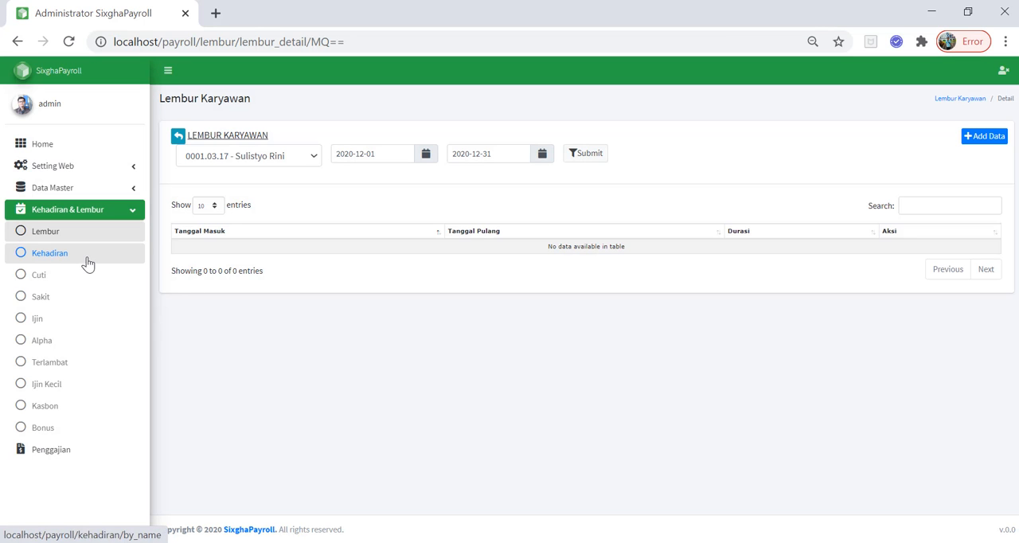
Open the first employee's Kehadiran records, examine the new attendance form, close it without saving, and go back to the attendance list
{"action": "left_click", "coordinate": [86, 259]}
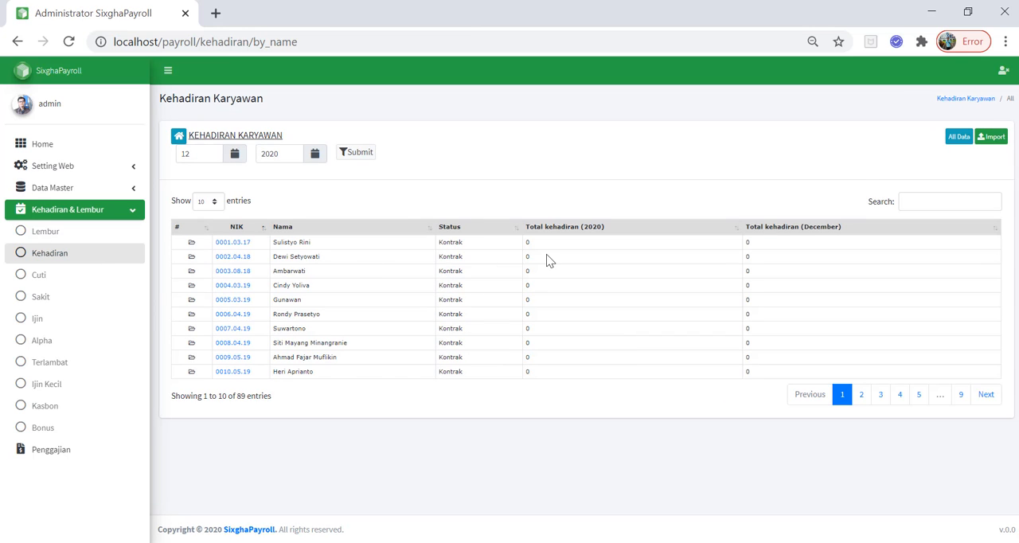
{"action": "left_click", "coordinate": [236, 242]}
{"action": "left_click", "coordinate": [982, 136]}
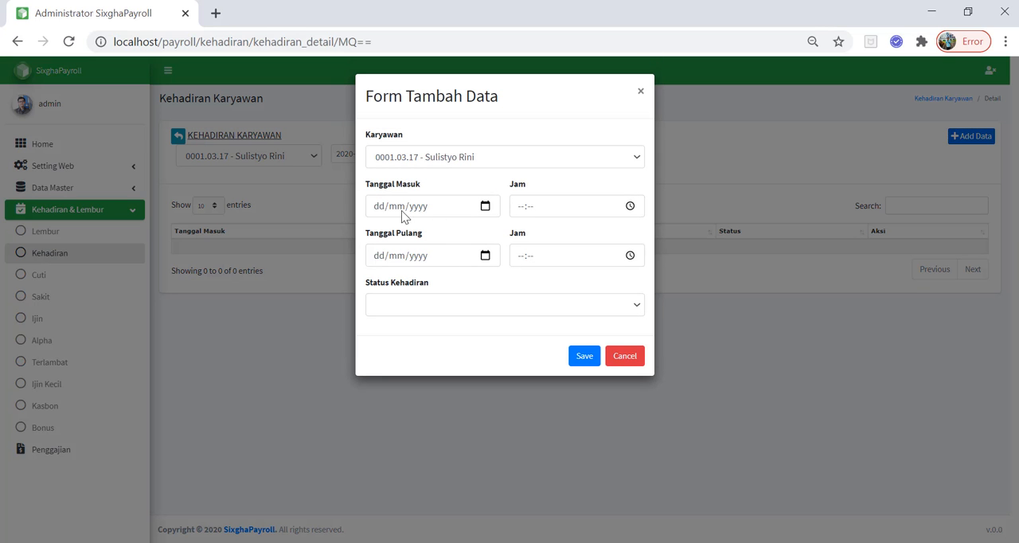
{"action": "left_click", "coordinate": [640, 91]}
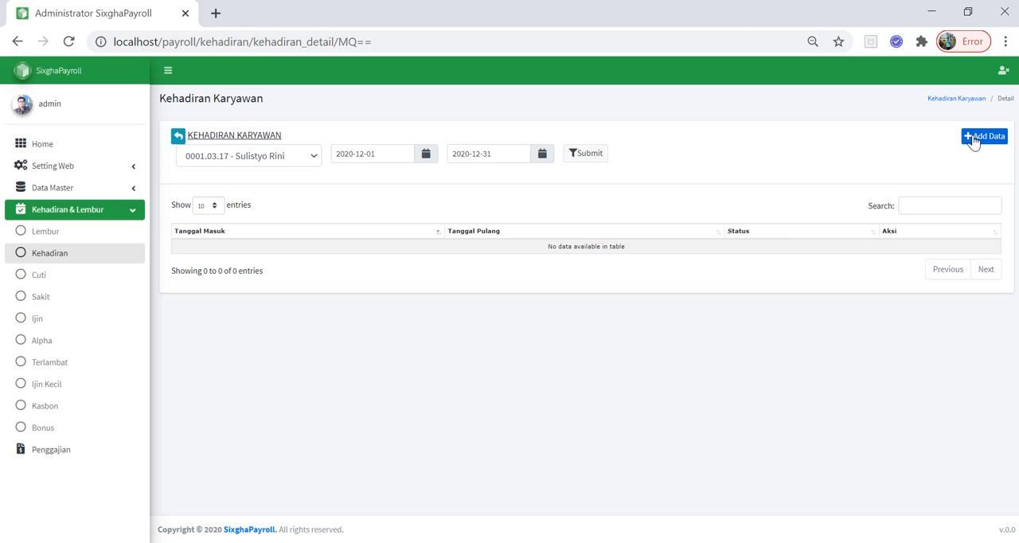
{"action": "left_click", "coordinate": [179, 136]}
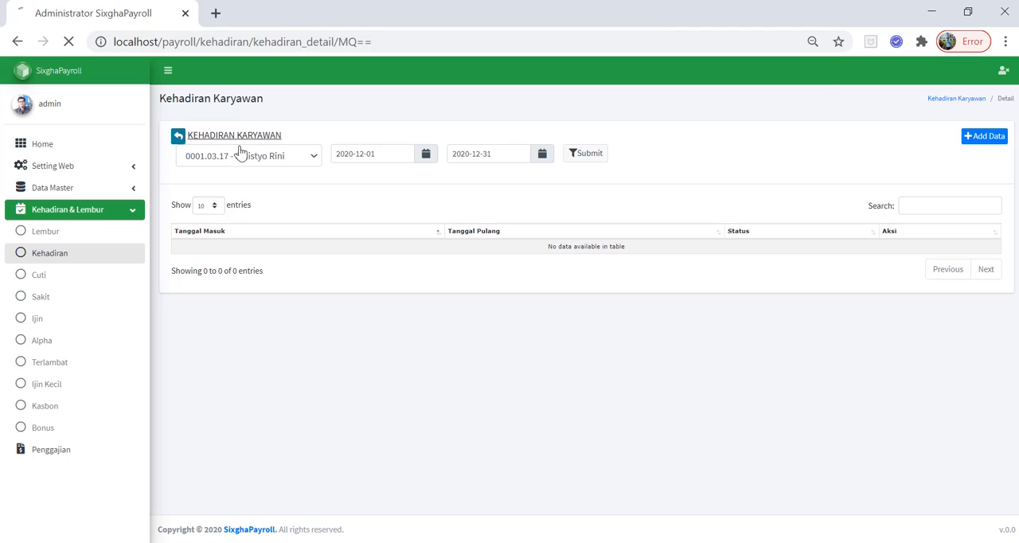
Open the attendance import page, choose the file format (22).xlsx, and preview its data
{"action": "left_click", "coordinate": [991, 137]}
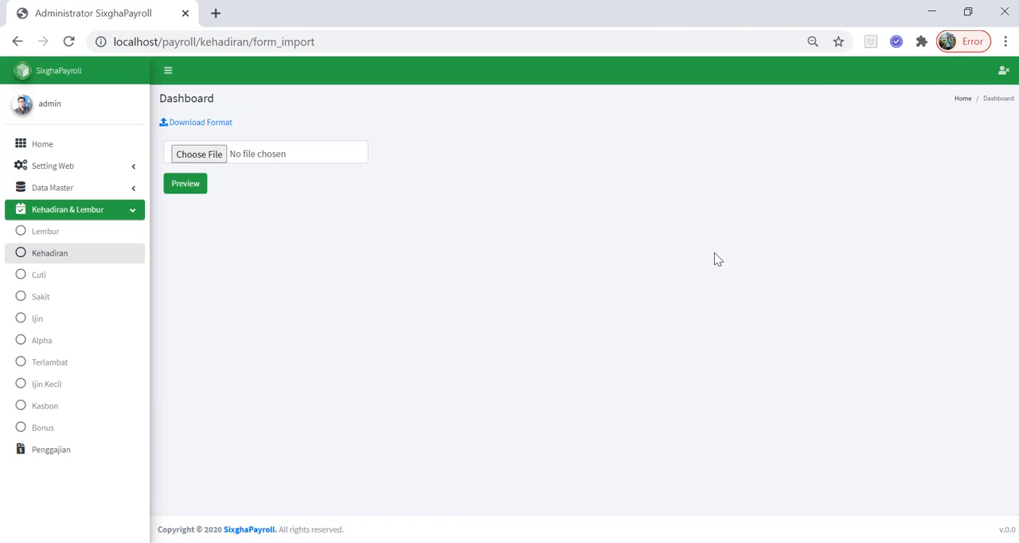
{"action": "left_click", "coordinate": [213, 156]}
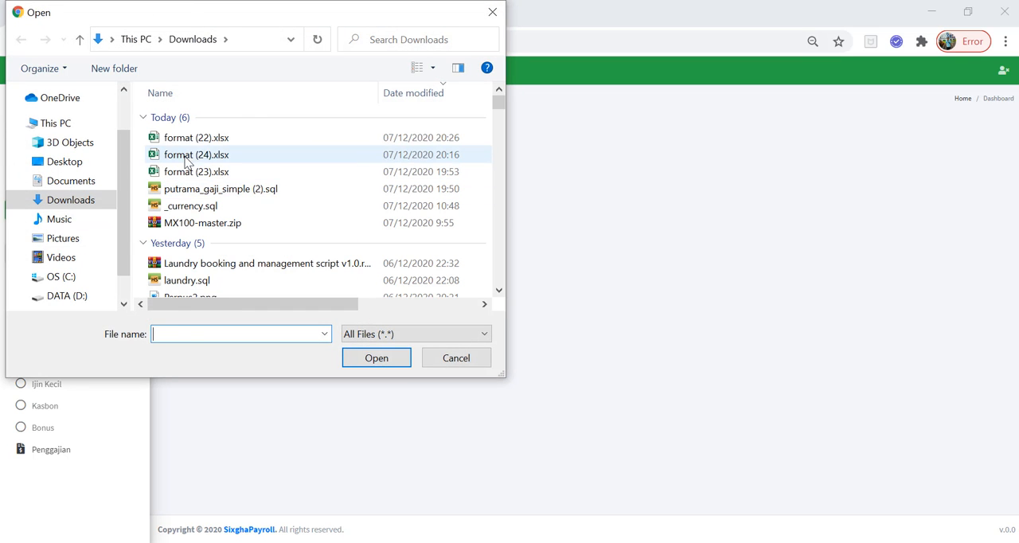
{"action": "double_click", "coordinate": [197, 137]}
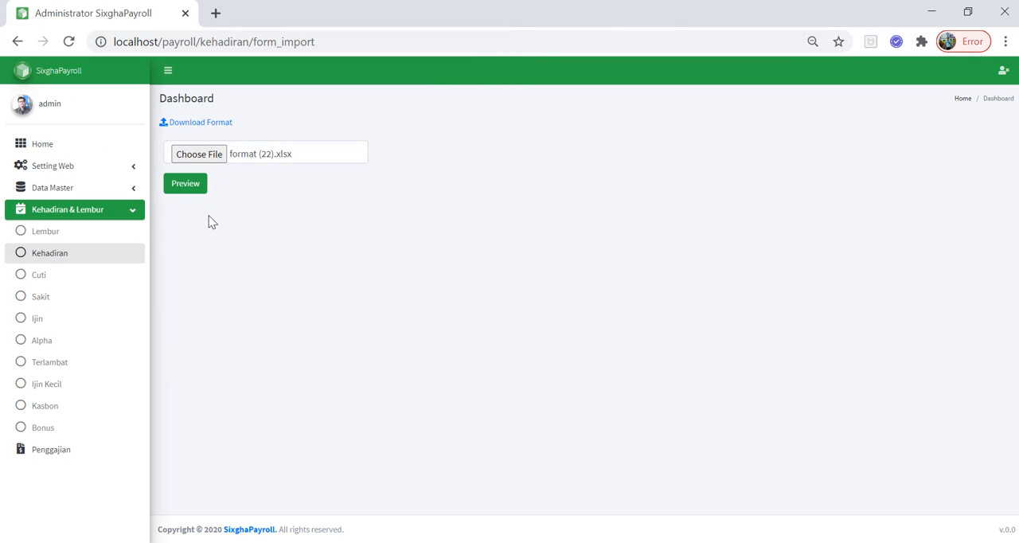
{"action": "left_click", "coordinate": [196, 194]}
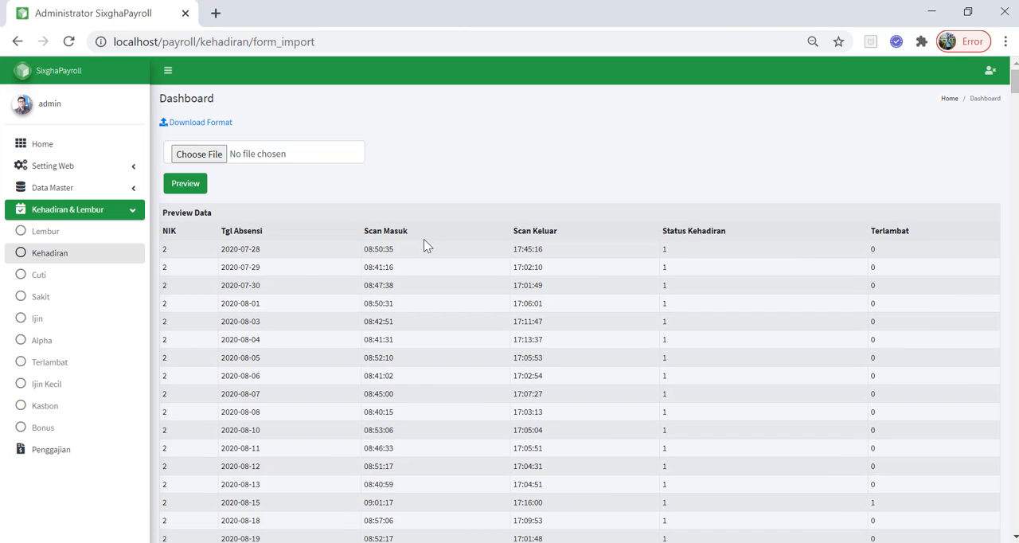
Review the previewed attendance rows through to the last one and import the data
{"action": "scroll", "coordinate": [432, 252], "scroll_direction": "down", "scroll_amount": 15}
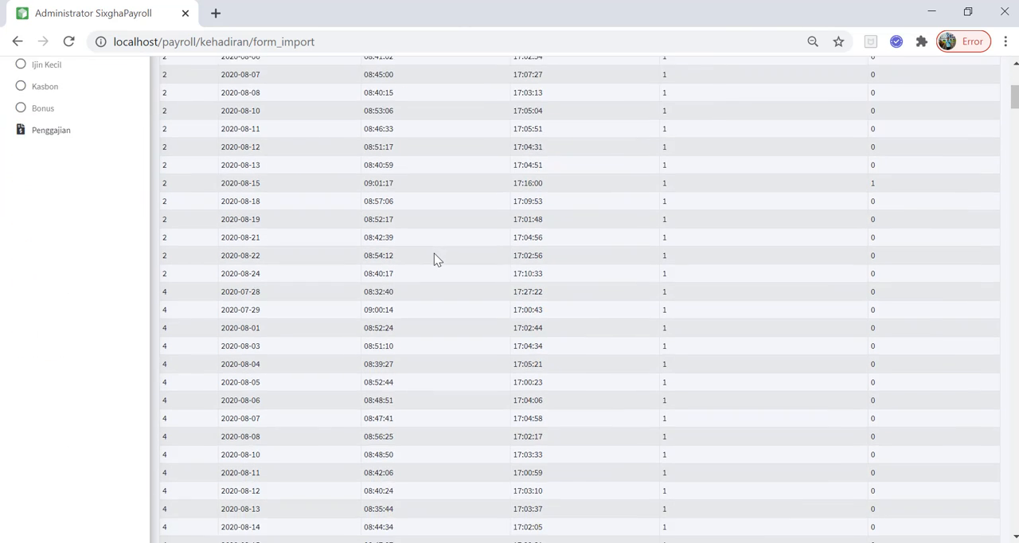
{"action": "scroll", "coordinate": [449, 268], "scroll_direction": "up", "scroll_amount": 15}
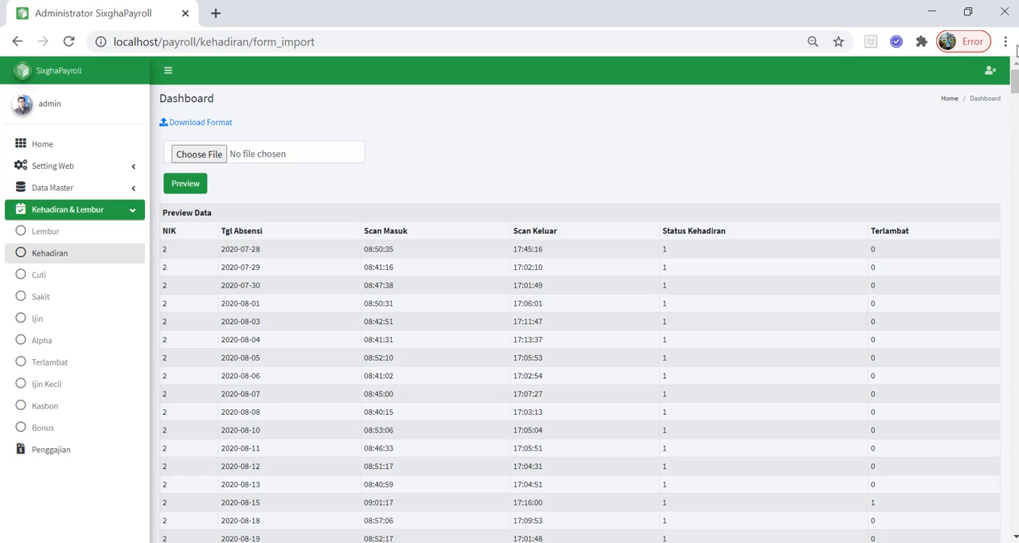
{"action": "left_click_drag", "start_coordinate": [1014, 80], "coordinate": [1015, 91]}
{"action": "left_click_drag", "start_coordinate": [1015, 135], "coordinate": [1007, 540]}
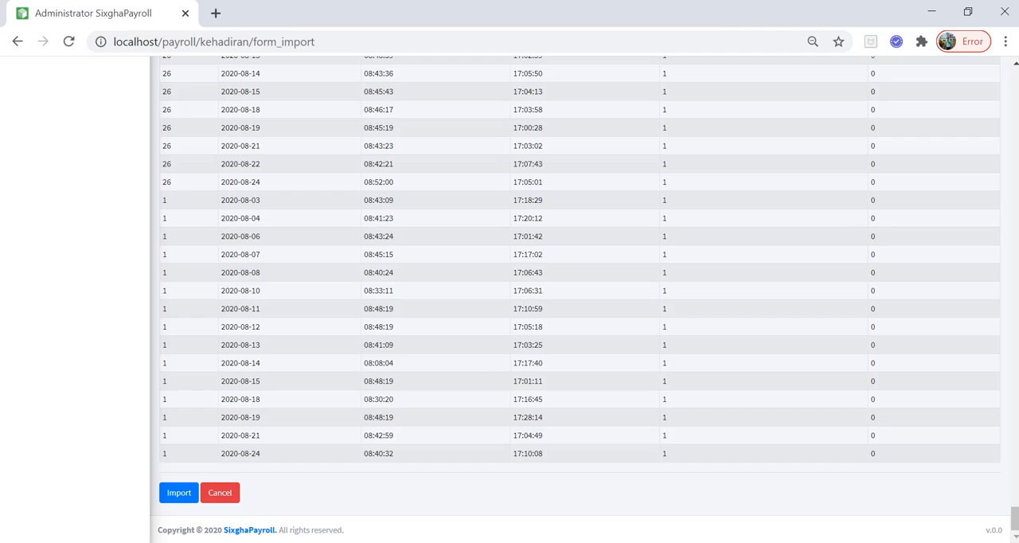
{"action": "left_click_drag", "start_coordinate": [192, 260], "coordinate": [838, 291]}
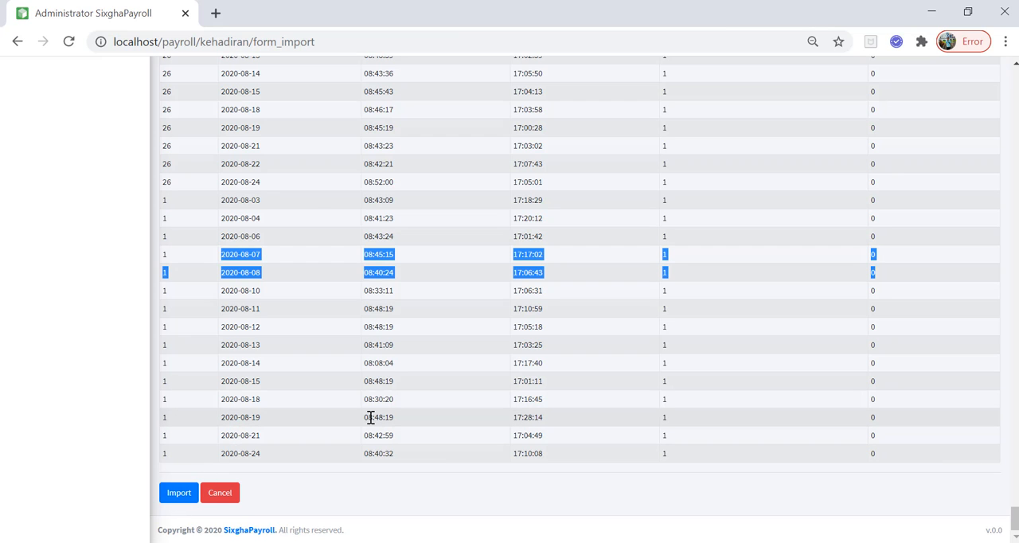
{"action": "left_click", "coordinate": [657, 360]}
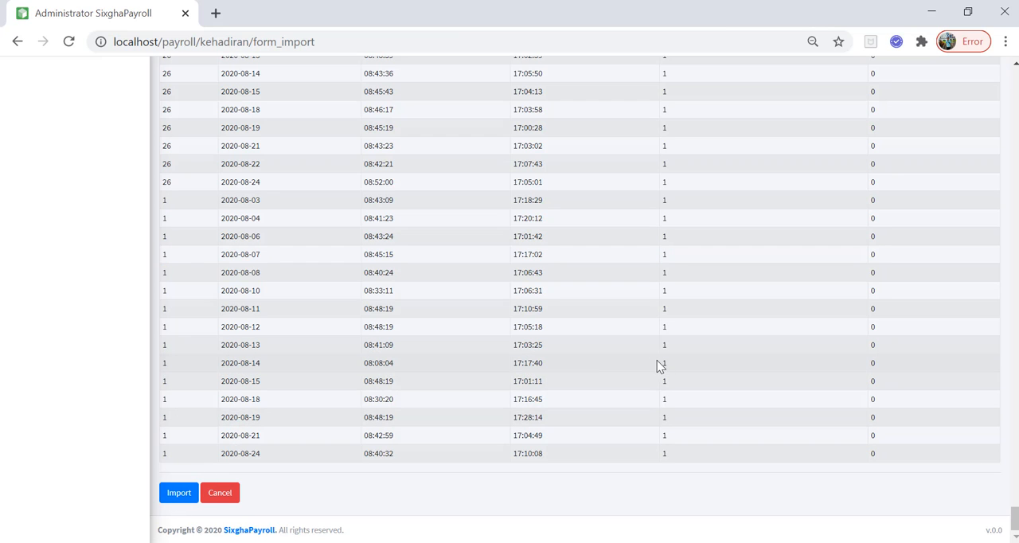
{"action": "scroll", "coordinate": [657, 360], "scroll_direction": "up", "scroll_amount": 15}
{"action": "scroll", "coordinate": [657, 364], "scroll_direction": "up", "scroll_amount": 15}
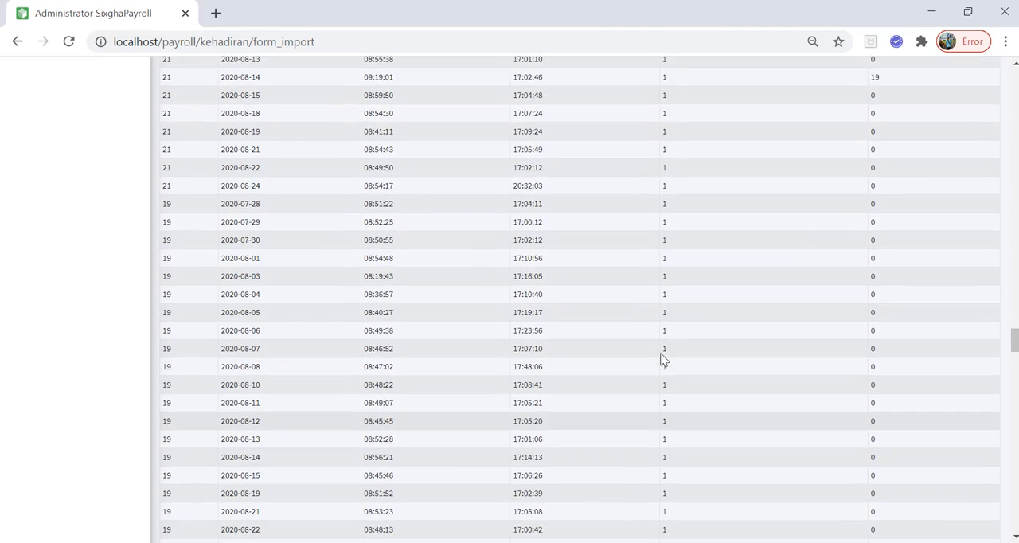
{"action": "scroll", "coordinate": [669, 359], "scroll_direction": "up", "scroll_amount": 15}
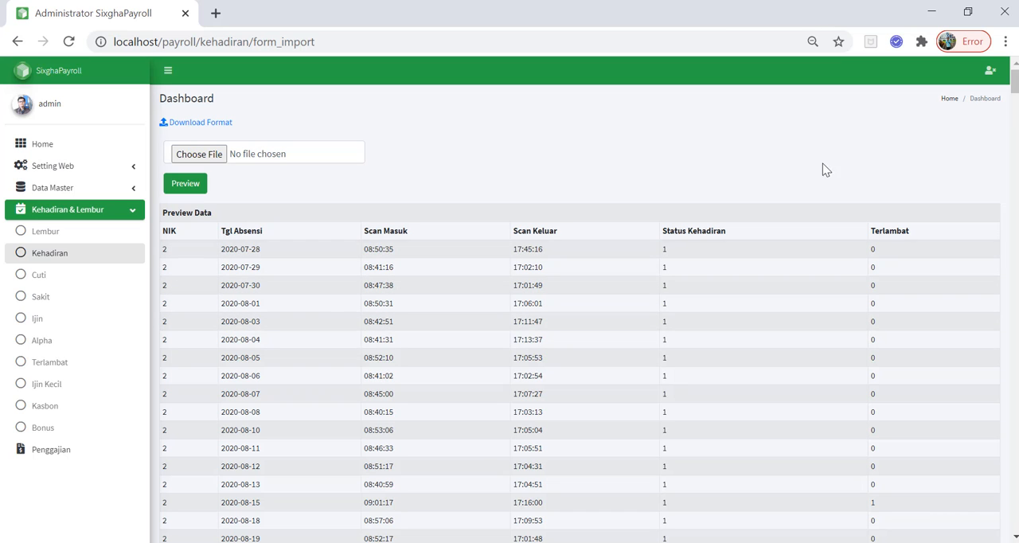
{"action": "left_click_drag", "start_coordinate": [1015, 83], "coordinate": [1015, 517]}
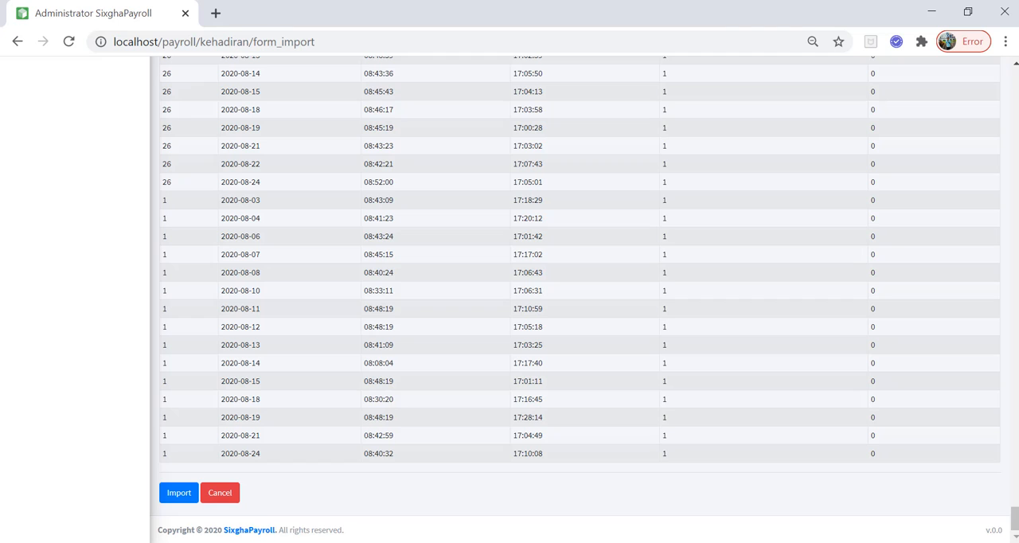
{"action": "left_click", "coordinate": [186, 493]}
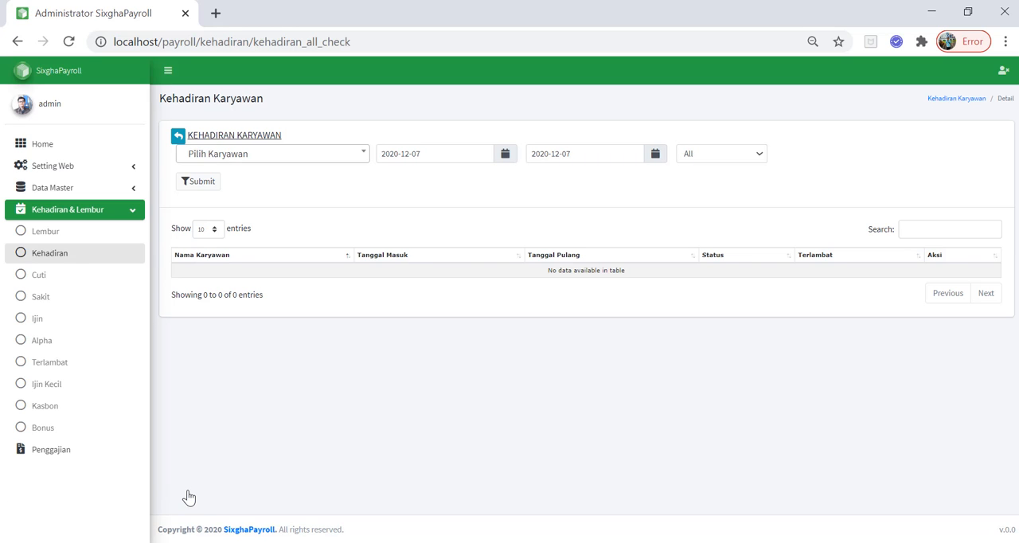
Filter the attendance records of all employees with 2020-07-24 as the start date
{"action": "left_click", "coordinate": [499, 161]}
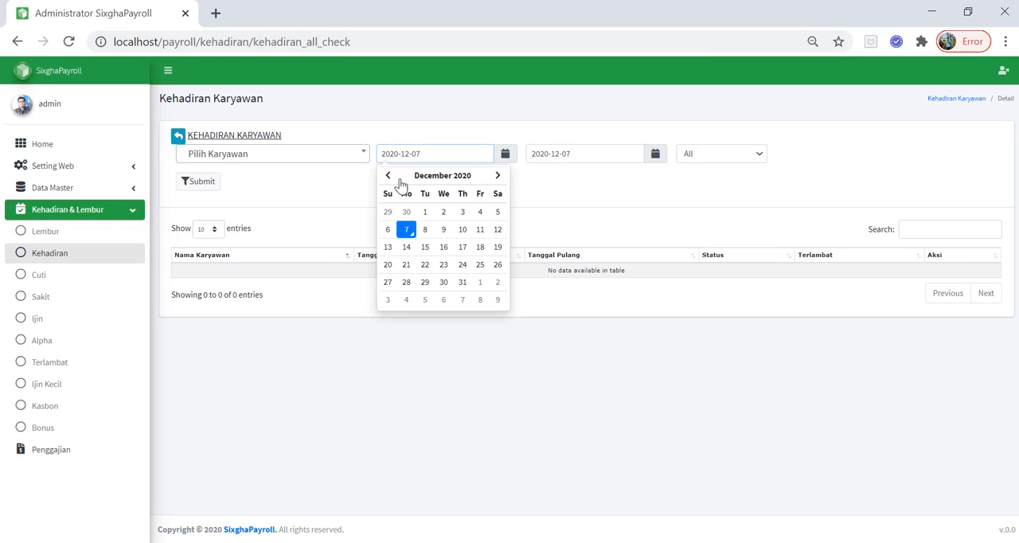
{"action": "left_click", "coordinate": [388, 177]}
{"action": "left_click", "coordinate": [388, 177]}
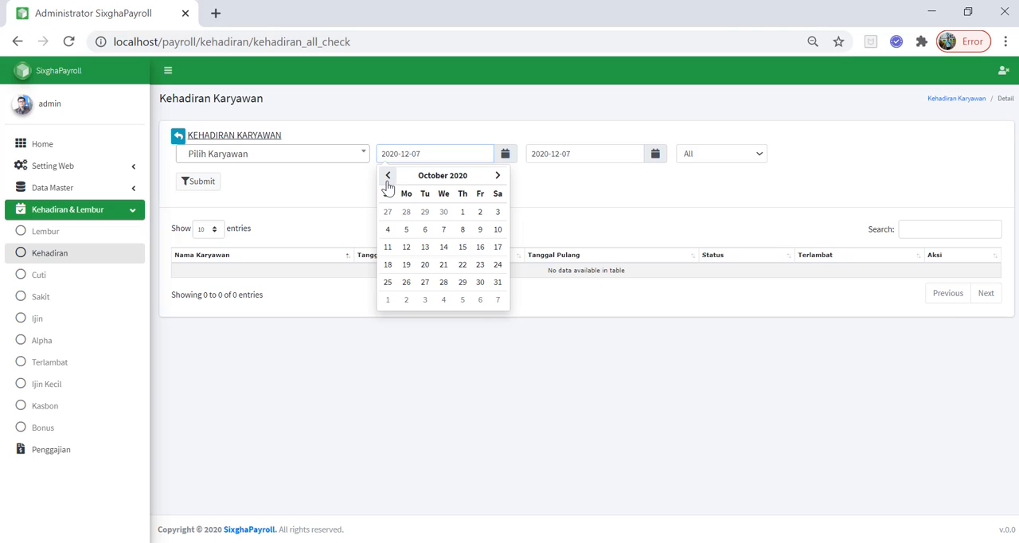
{"action": "left_click", "coordinate": [388, 177]}
{"action": "left_click", "coordinate": [389, 176]}
{"action": "left_click", "coordinate": [390, 176]}
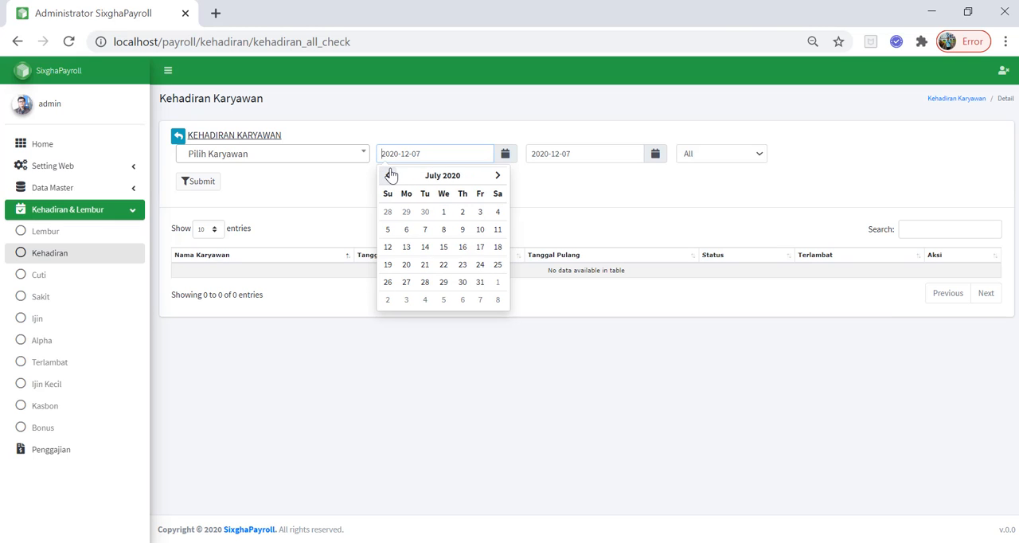
{"action": "left_click", "coordinate": [497, 176]}
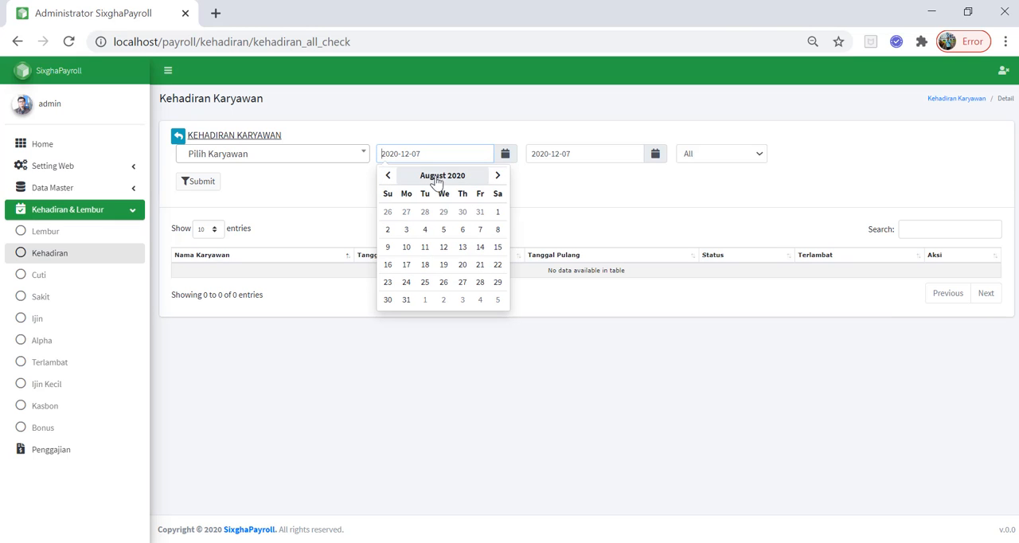
{"action": "left_click", "coordinate": [388, 175]}
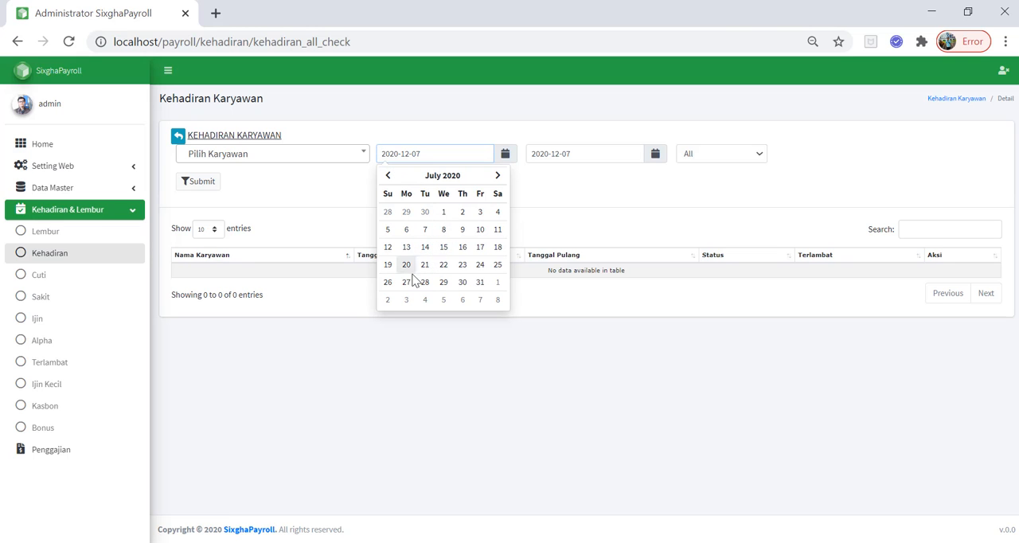
{"action": "left_click", "coordinate": [481, 265]}
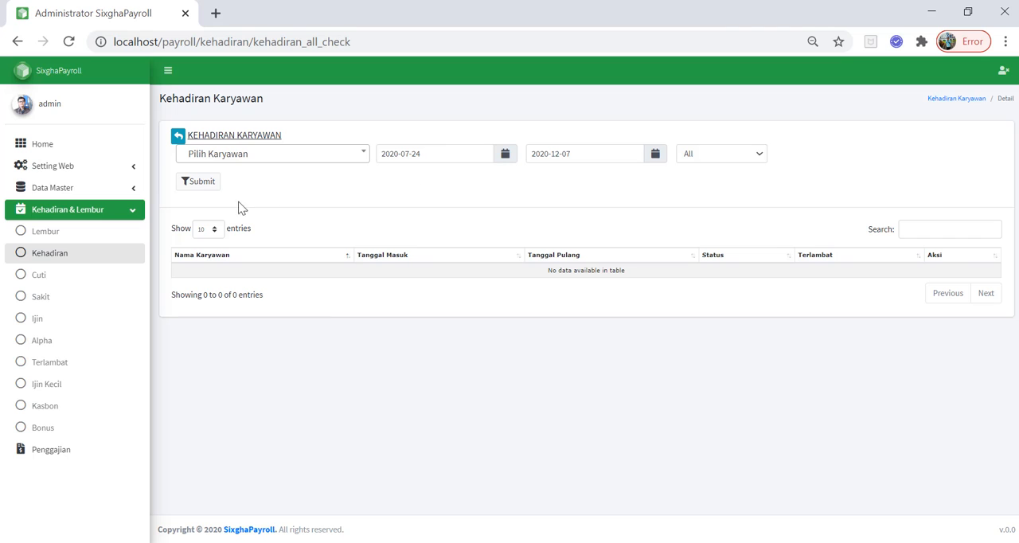
{"action": "left_click", "coordinate": [199, 183]}
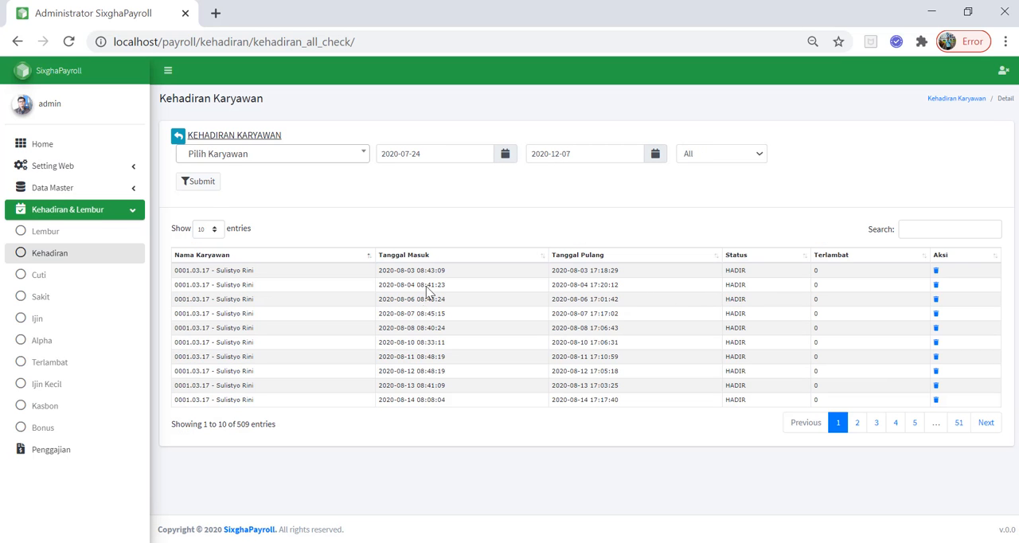
Look through the imported attendance records on the first three result pages
{"action": "left_click_drag", "start_coordinate": [418, 273], "coordinate": [401, 270]}
{"action": "left_click", "coordinate": [858, 423]}
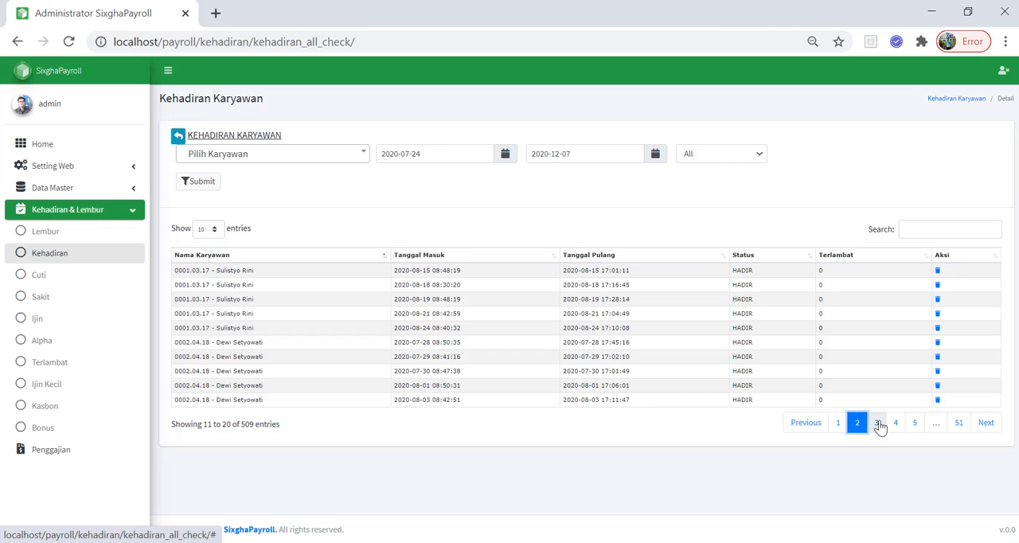
{"action": "left_click", "coordinate": [878, 423]}
Return to the Kehadiran list, filter it to month 08, and compare the yearly and monthly attendance totals
{"action": "left_click", "coordinate": [60, 256]}
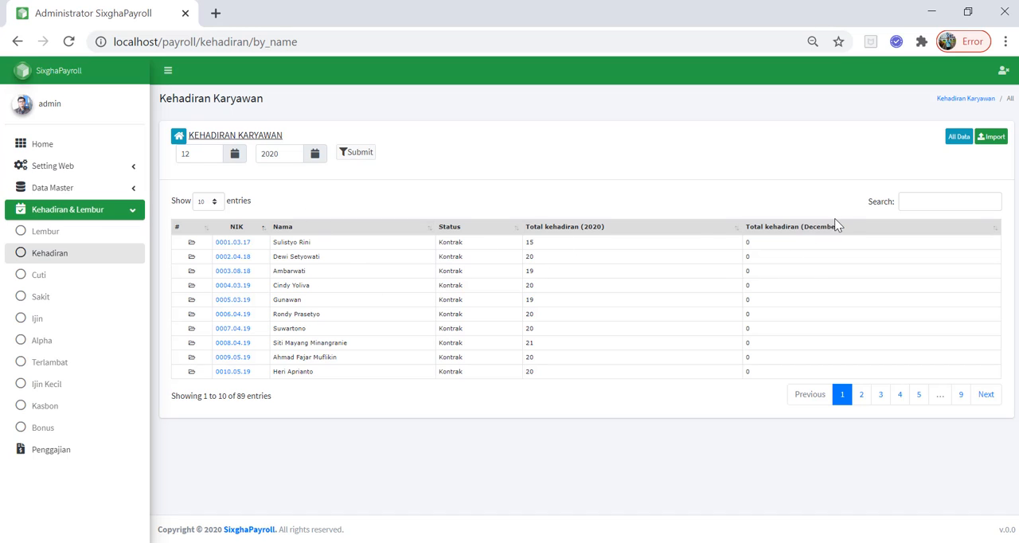
{"action": "left_click", "coordinate": [235, 160]}
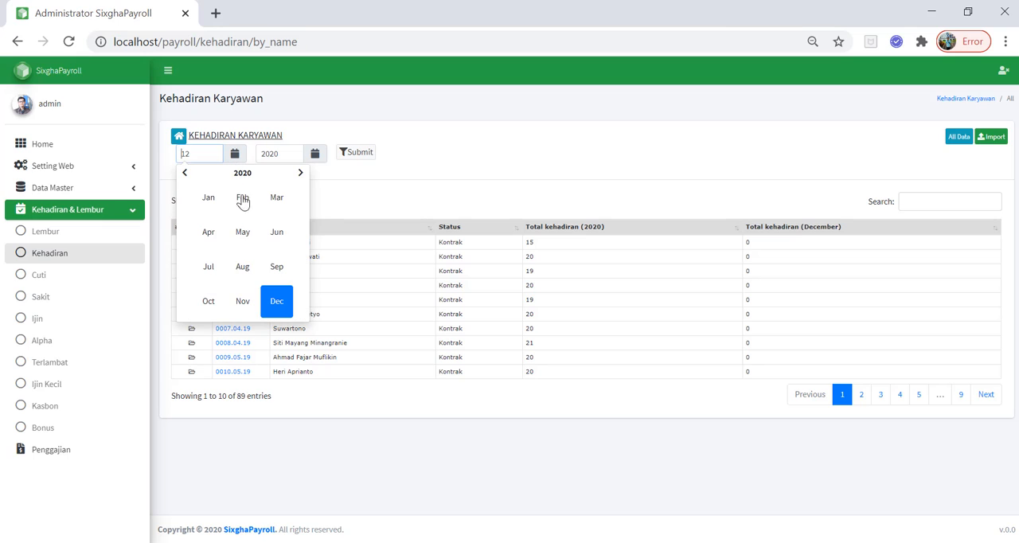
{"action": "left_click", "coordinate": [245, 267]}
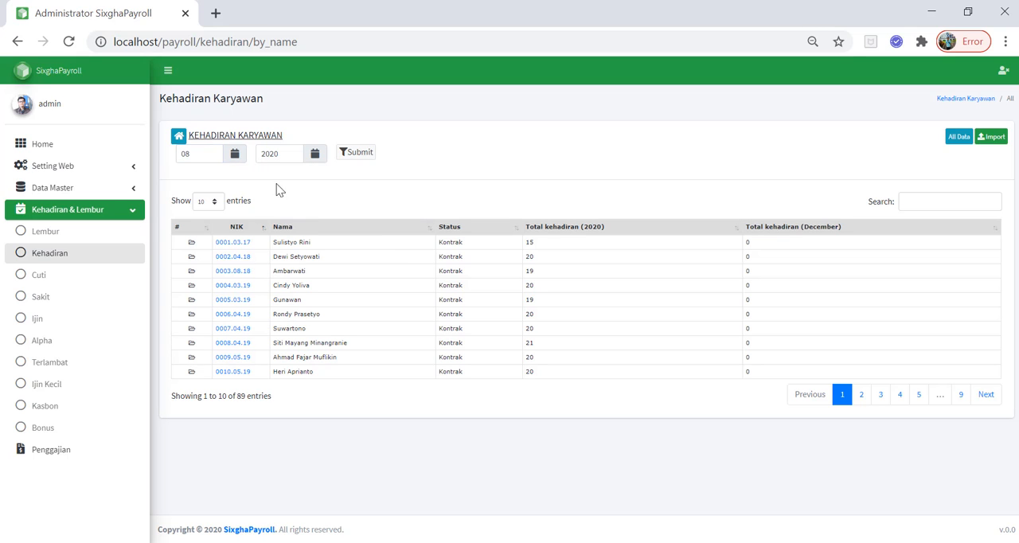
{"action": "left_click", "coordinate": [352, 158]}
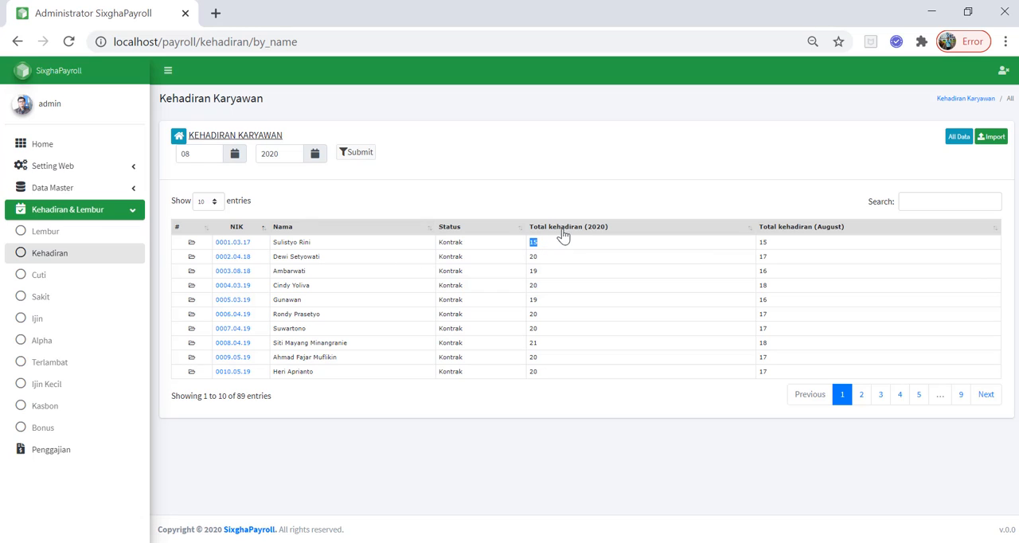
{"action": "left_click", "coordinate": [547, 249]}
Open the first employee's attendance, filter it from 2020-08-01, and look through both result pages
{"action": "left_click", "coordinate": [240, 243]}
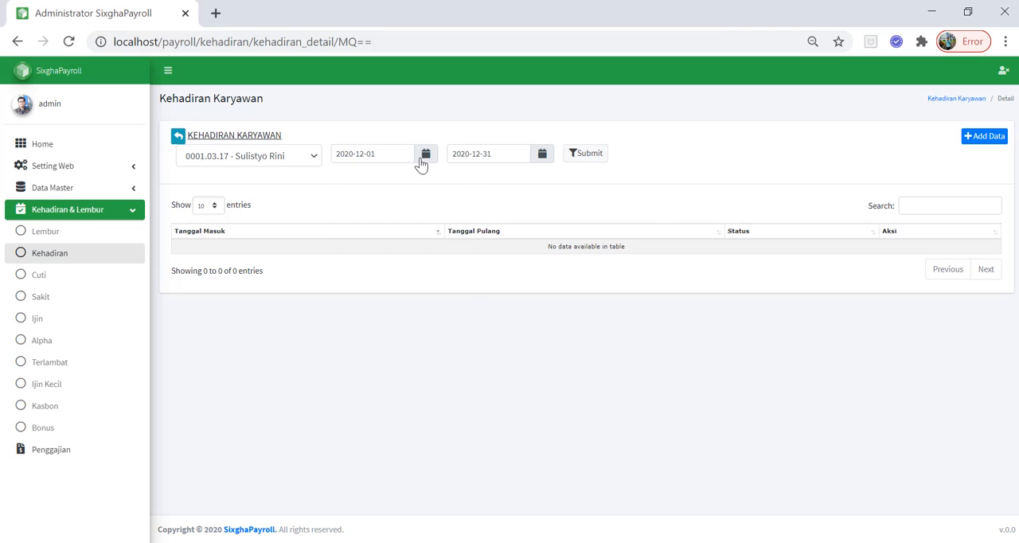
{"action": "left_click", "coordinate": [422, 163]}
{"action": "left_click", "coordinate": [344, 176]}
{"action": "left_click", "coordinate": [344, 176]}
{"action": "left_click", "coordinate": [344, 176]}
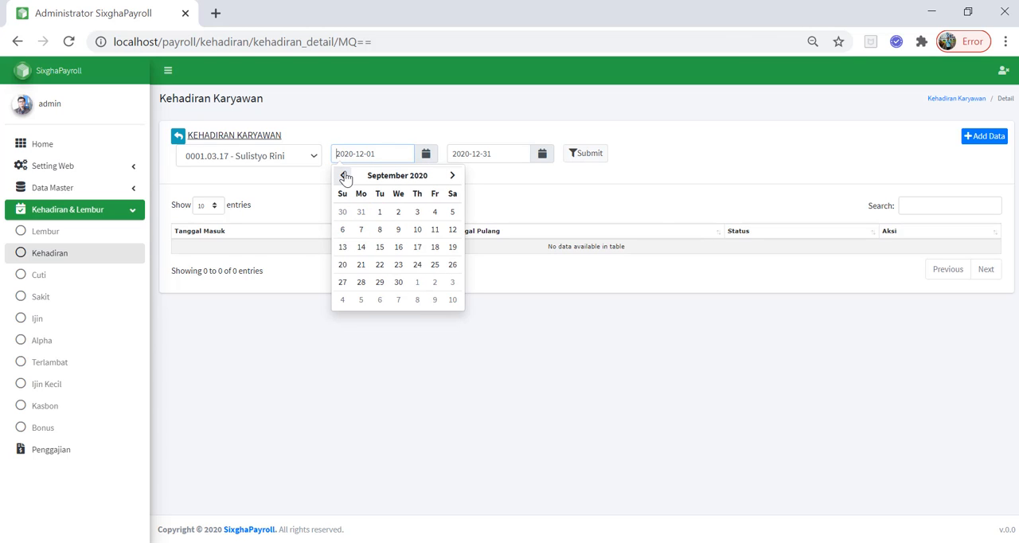
{"action": "left_click", "coordinate": [344, 176]}
{"action": "left_click", "coordinate": [453, 212]}
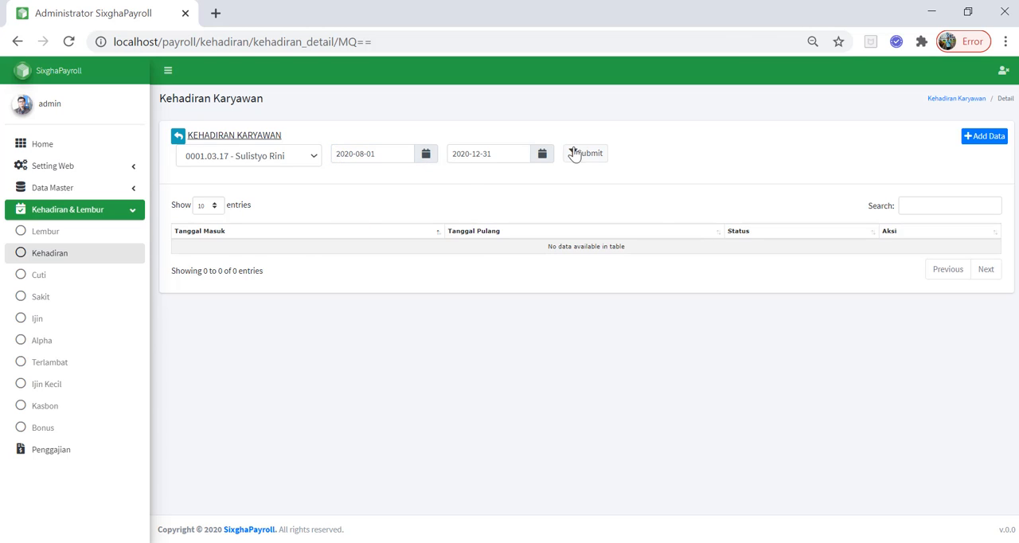
{"action": "left_click", "coordinate": [575, 153]}
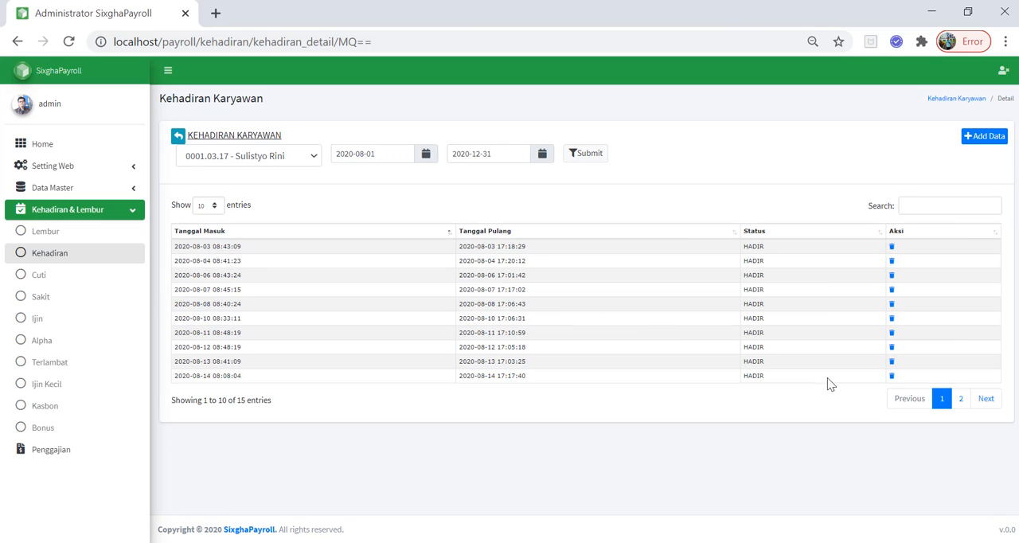
{"action": "left_click", "coordinate": [960, 398]}
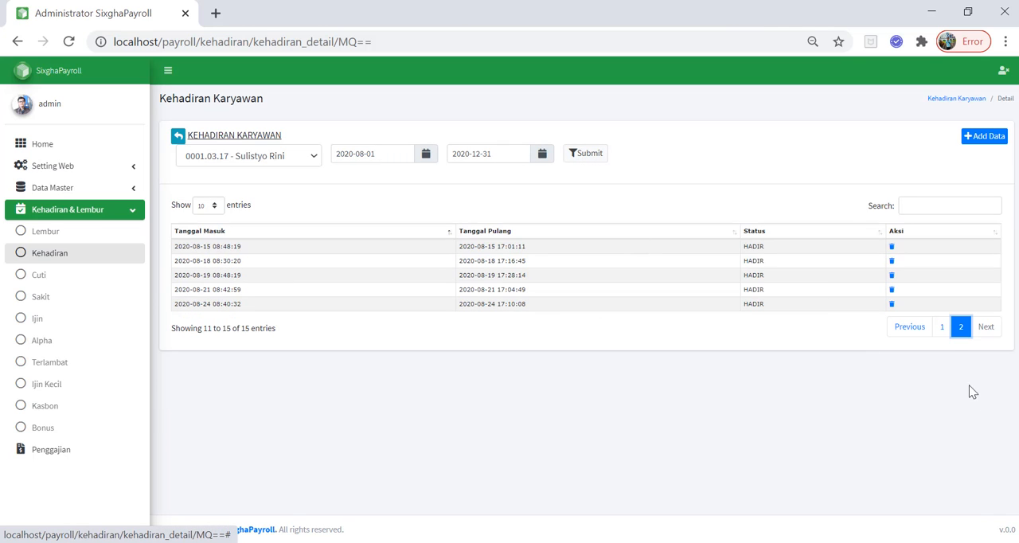
{"action": "left_click", "coordinate": [943, 327]}
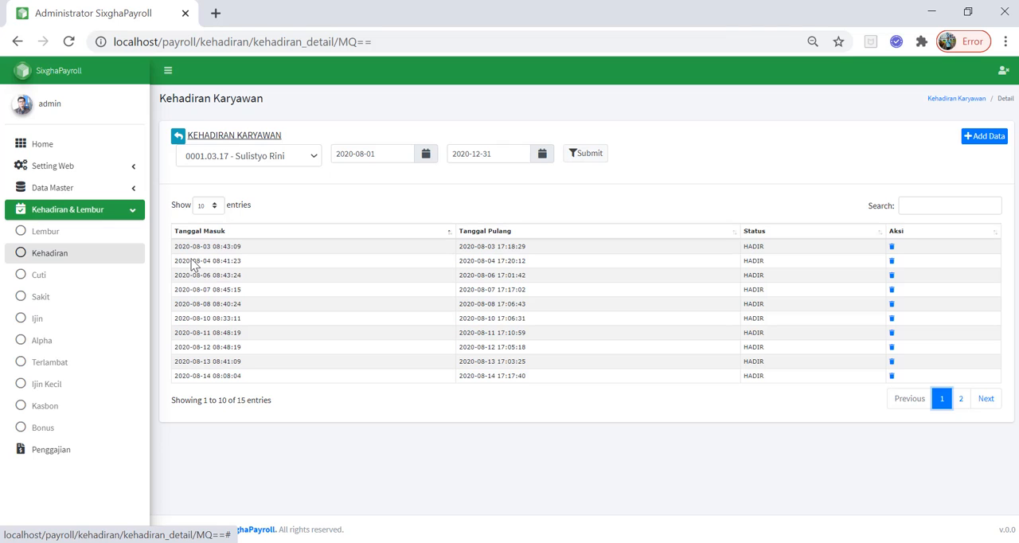
Open the seventh employee's attendance, try the Hadir status in the Form Tambah Data, and close the form without saving
{"action": "left_click", "coordinate": [70, 254]}
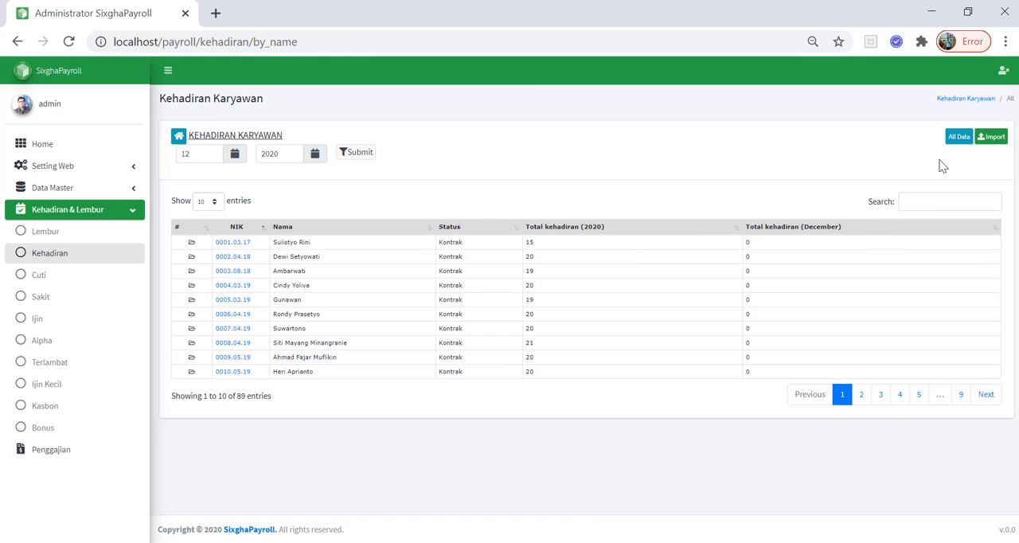
{"action": "left_click", "coordinate": [231, 329]}
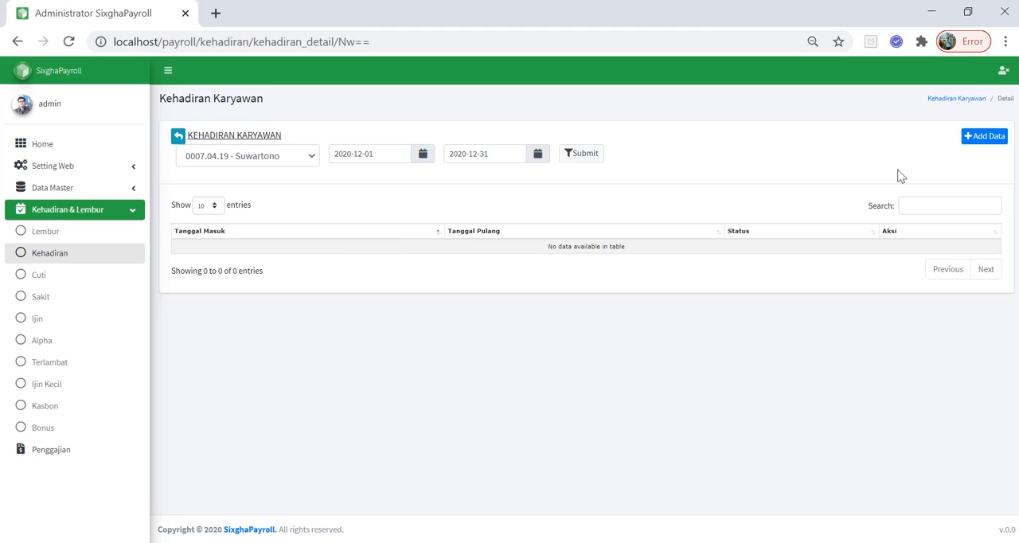
{"action": "left_click", "coordinate": [984, 136]}
{"action": "left_click", "coordinate": [482, 160]}
{"action": "left_click", "coordinate": [483, 156]}
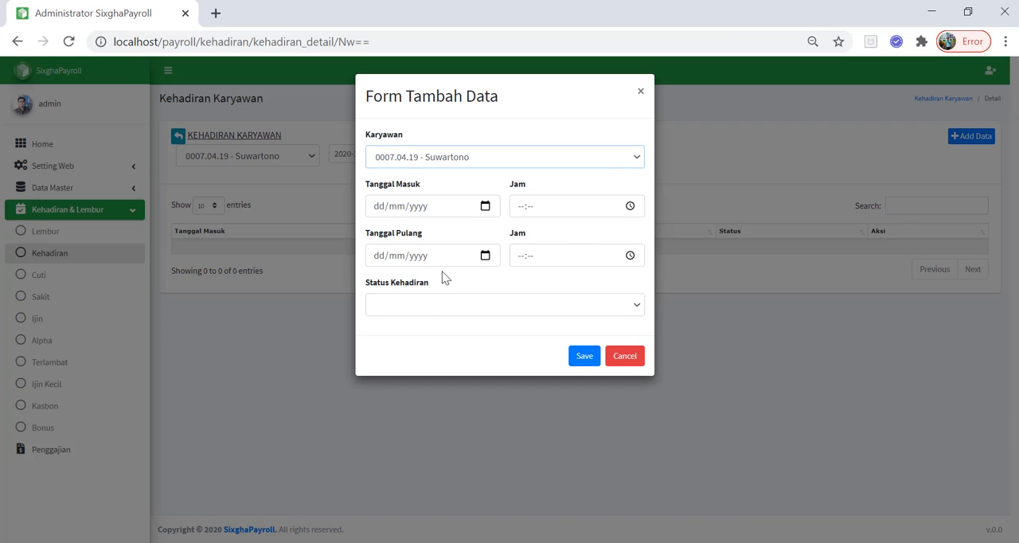
{"action": "left_click", "coordinate": [509, 304]}
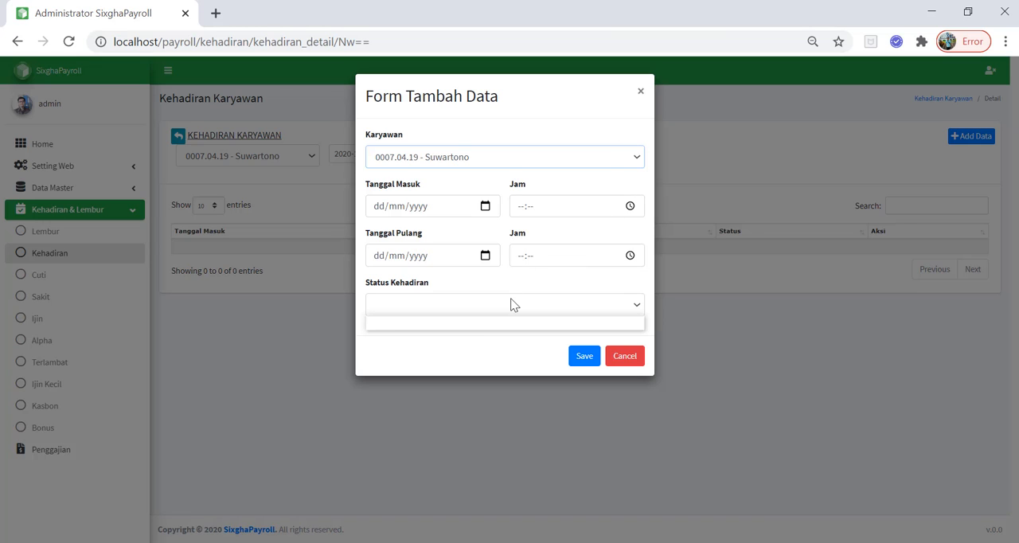
{"action": "left_click", "coordinate": [464, 325]}
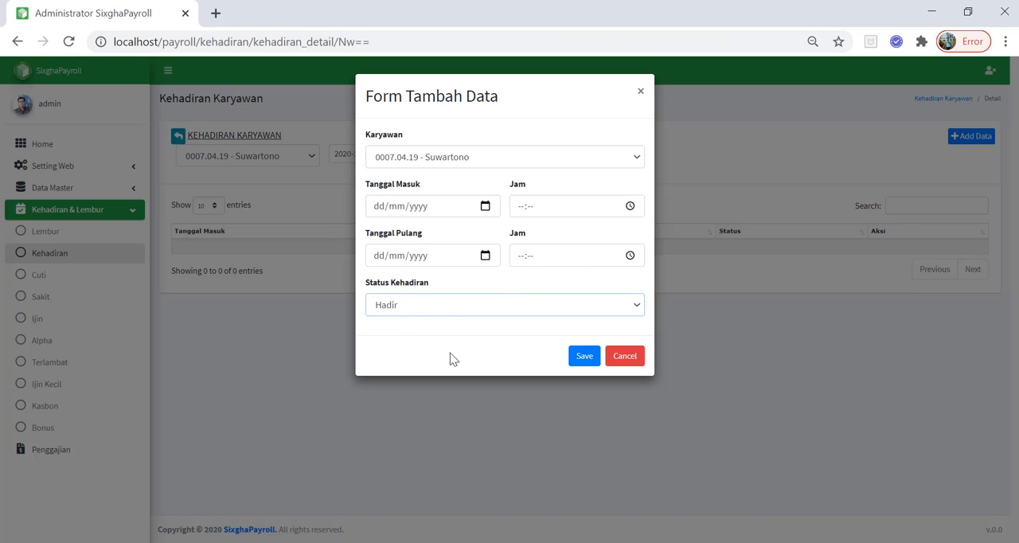
{"action": "left_click", "coordinate": [452, 354]}
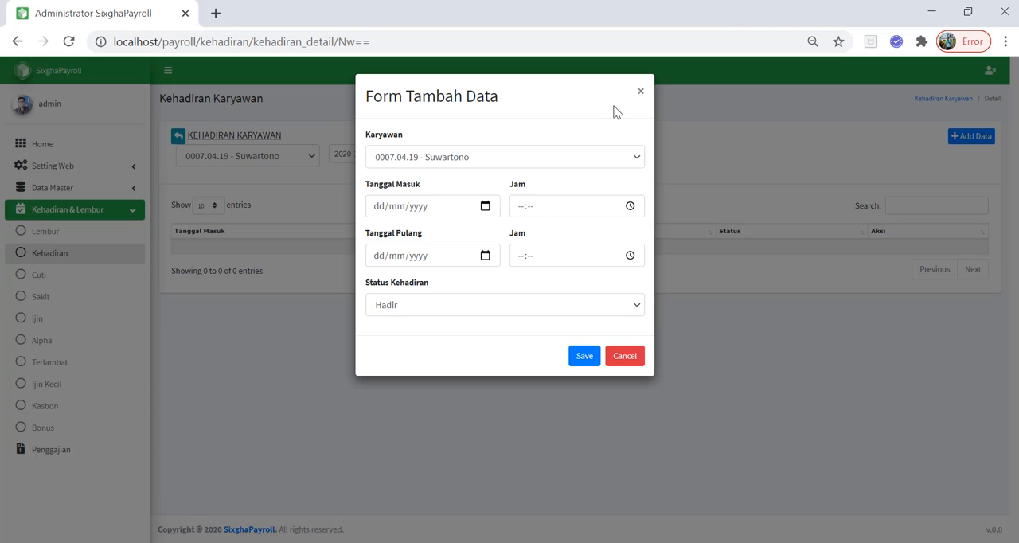
{"action": "left_click", "coordinate": [641, 93]}
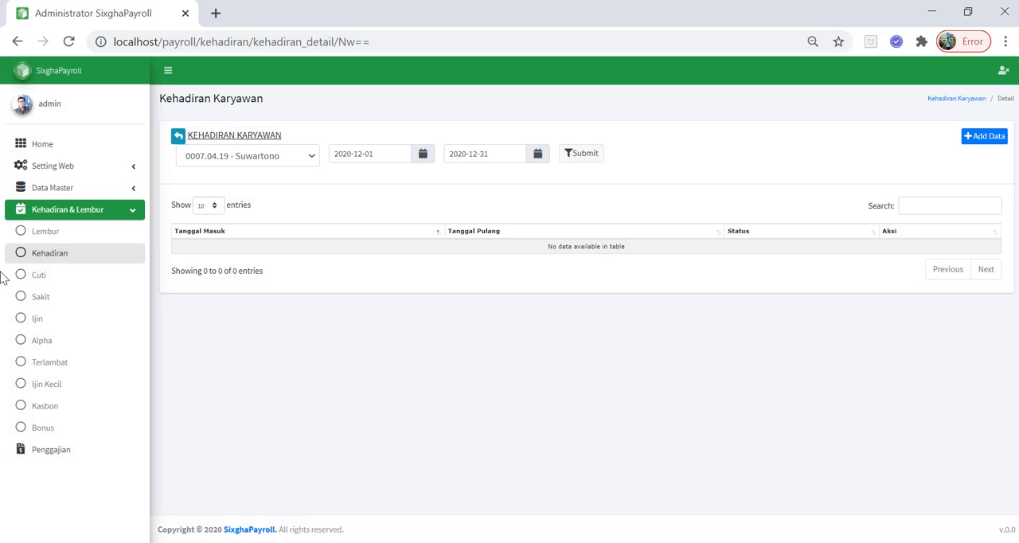
Open the attendance import page from the Kehadiran list and download the import format
{"action": "left_click", "coordinate": [77, 256]}
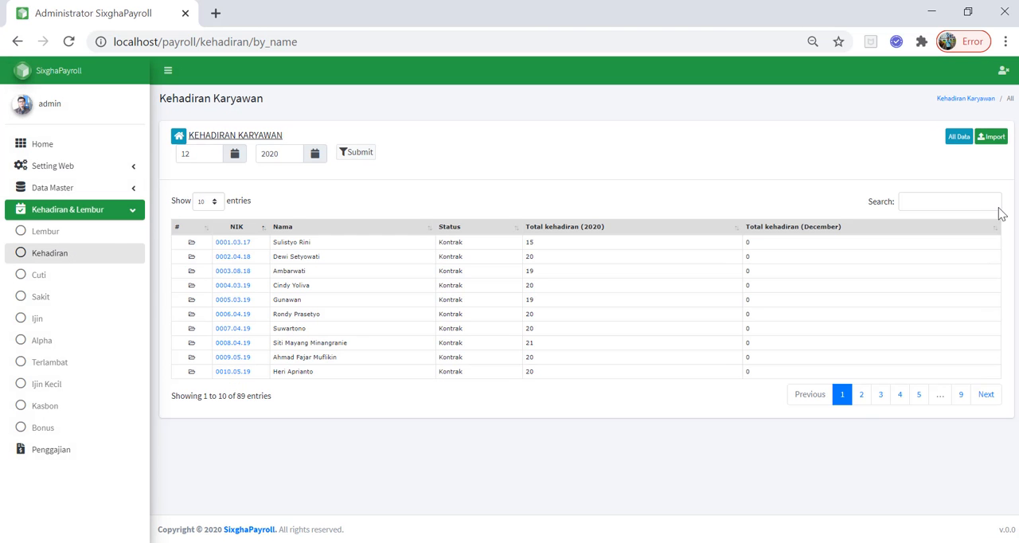
{"action": "left_click", "coordinate": [993, 137]}
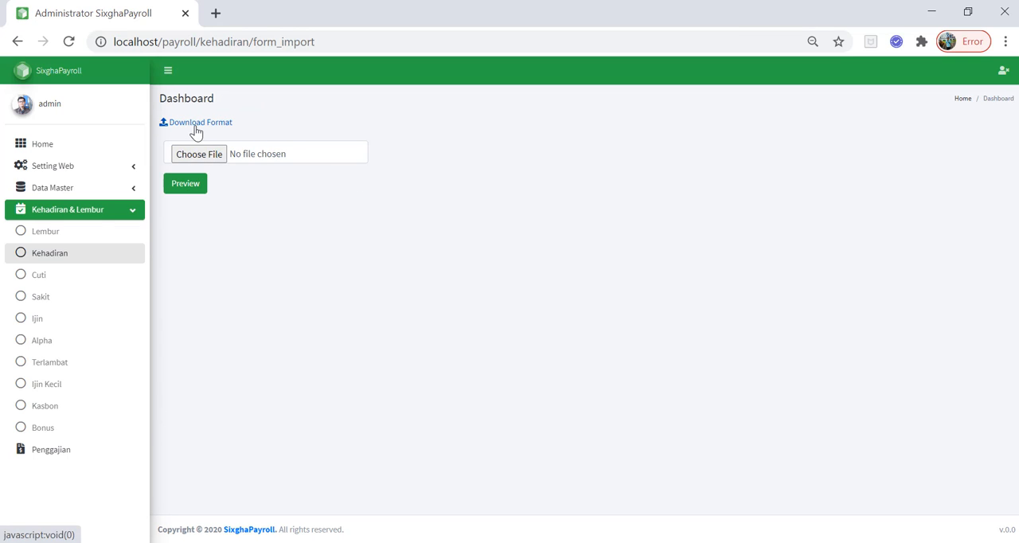
{"action": "left_click", "coordinate": [195, 127]}
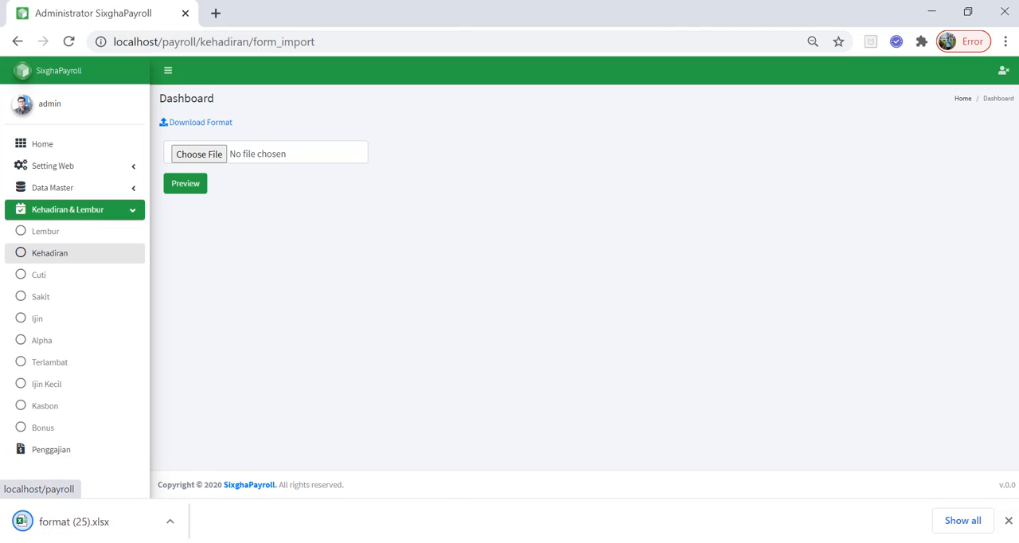
Switch to format (22).xlsx in Excel, examine the first NIK value, and return to the browser
{"action": "key", "text": "alt+Tab"}
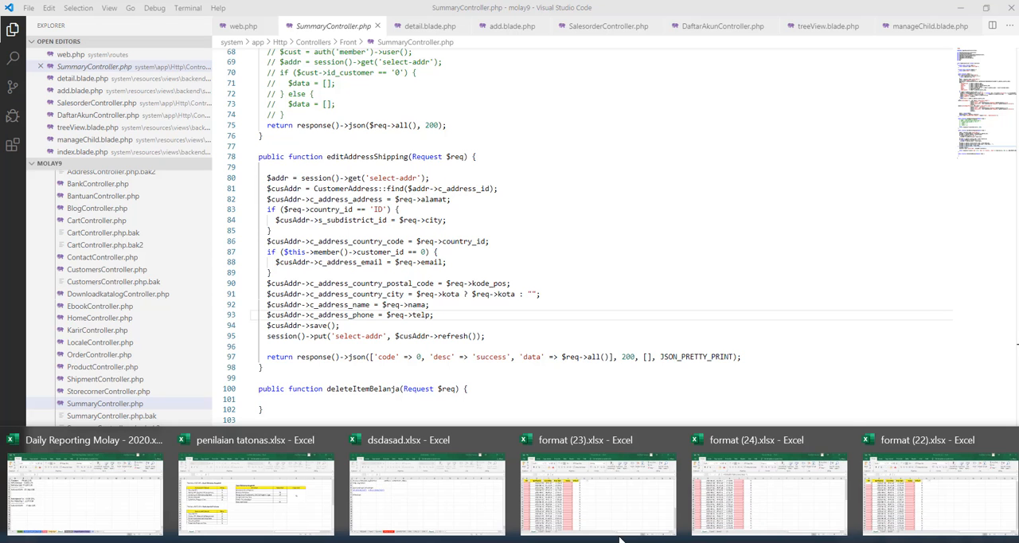
{"action": "left_click", "coordinate": [872, 512]}
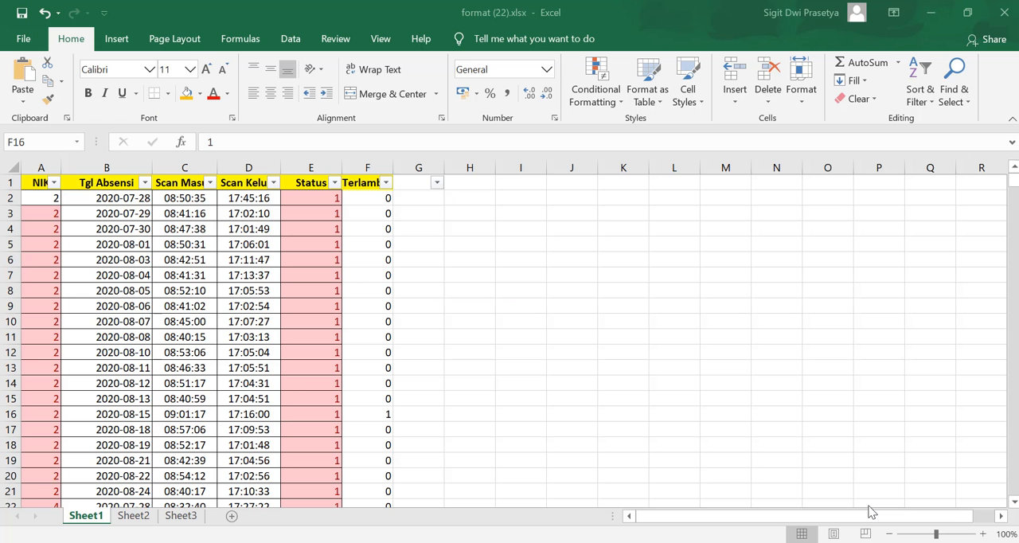
{"action": "left_click", "coordinate": [53, 200]}
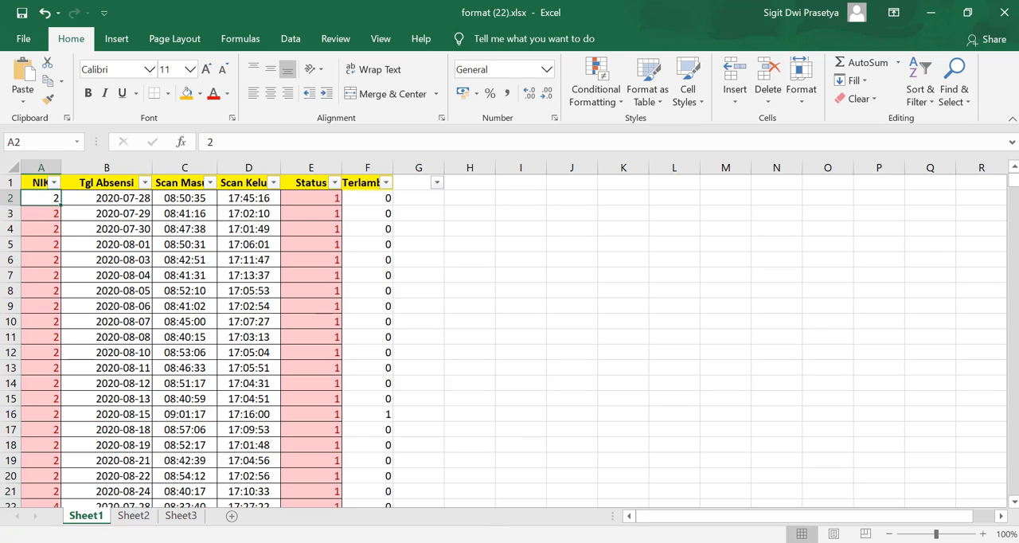
{"action": "key", "text": "alt+Tab"}
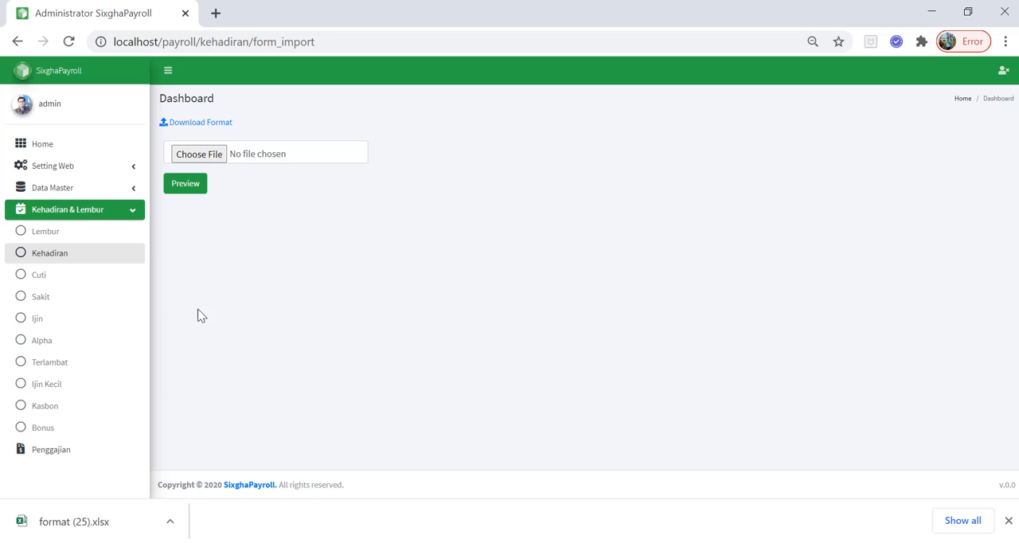
View the All Data attendance page from the Kehadiran list and go back to the list
{"action": "left_click", "coordinate": [50, 252]}
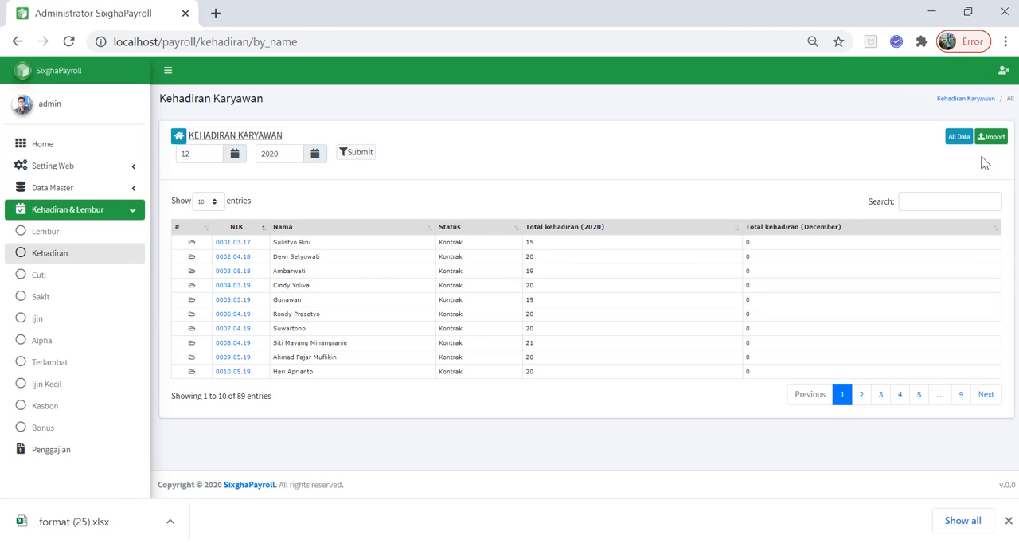
{"action": "left_click", "coordinate": [963, 141]}
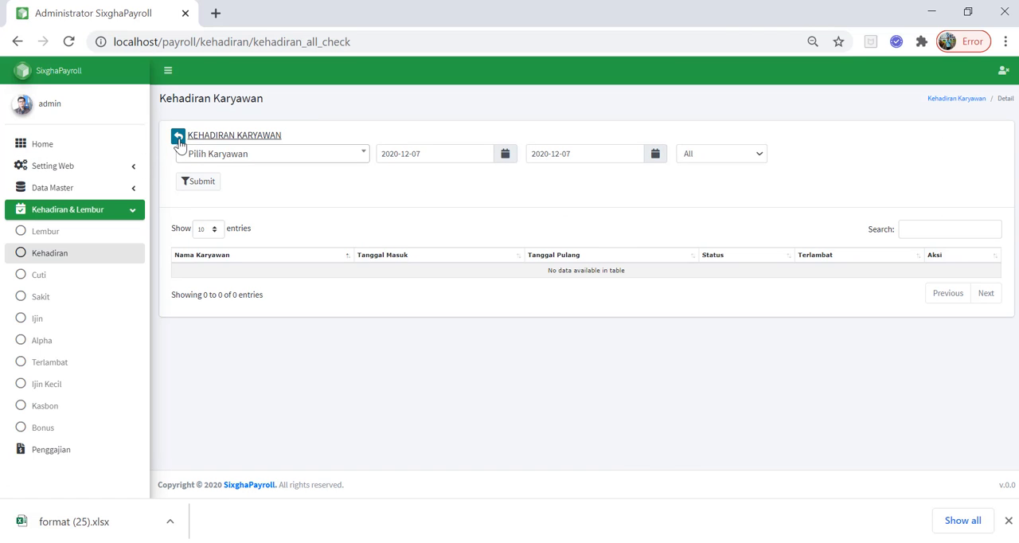
{"action": "left_click", "coordinate": [178, 138]}
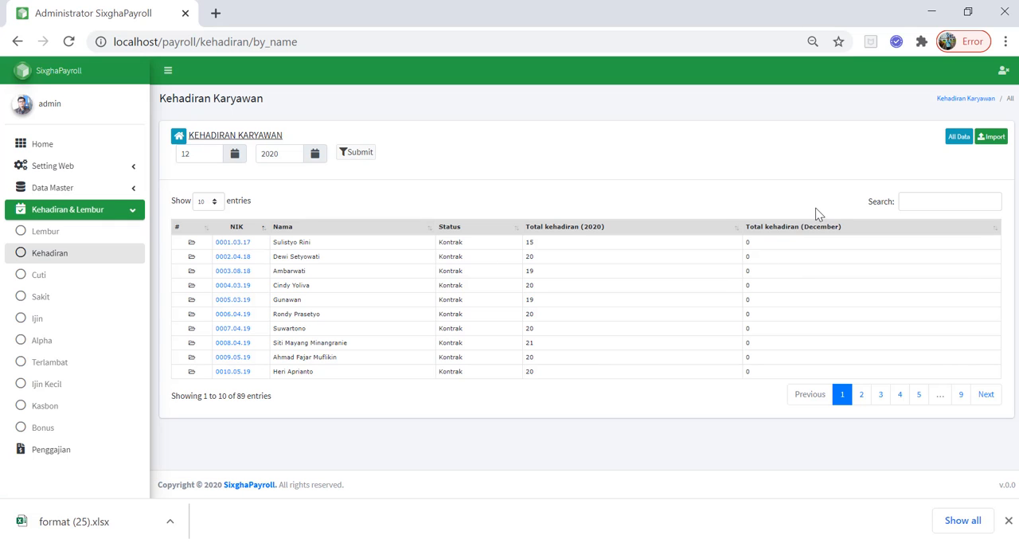
View the attendance detail of the first employee on page 3 of the Kehadiran list, and return to that page
{"action": "left_click", "coordinate": [864, 398]}
{"action": "left_click", "coordinate": [882, 400]}
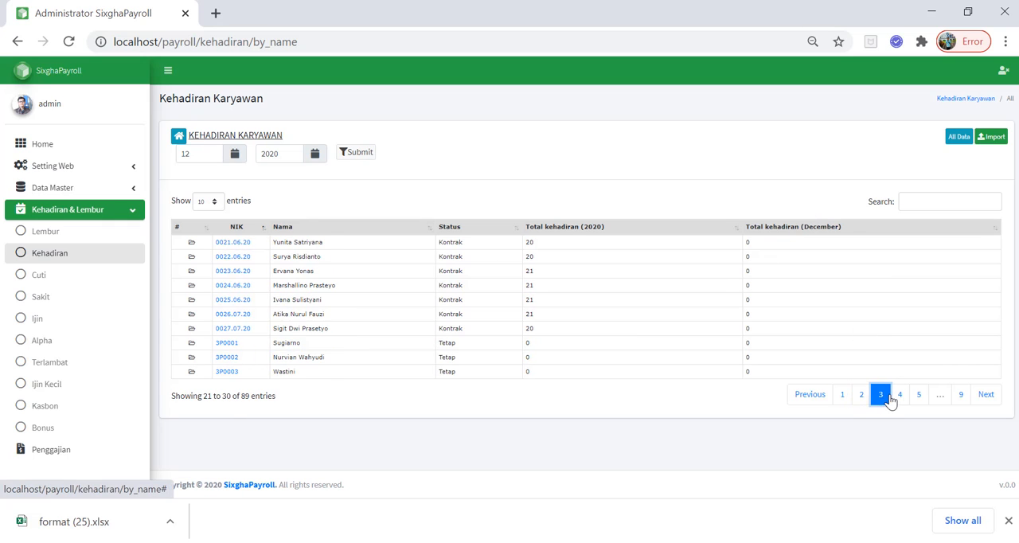
{"action": "left_click", "coordinate": [234, 244]}
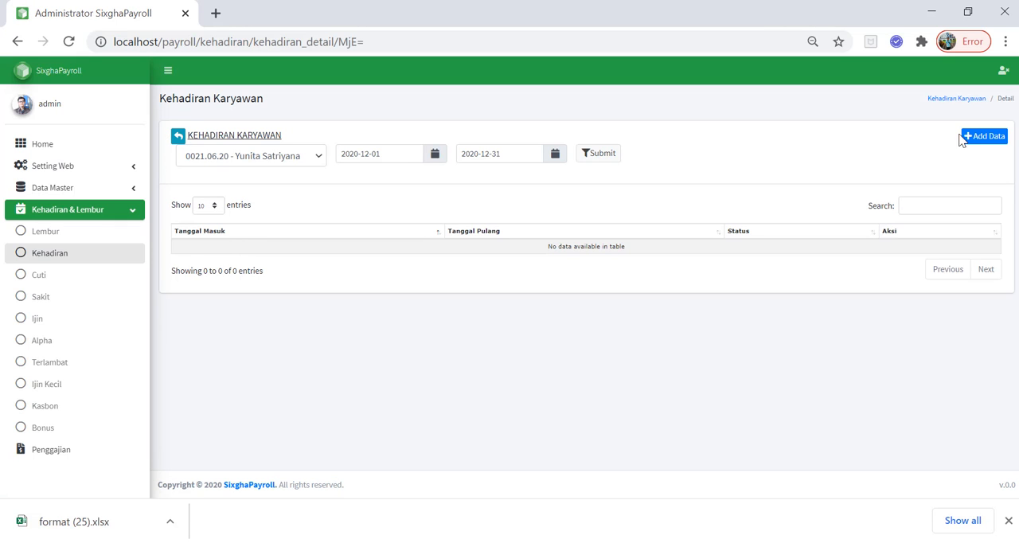
{"action": "left_click", "coordinate": [176, 137]}
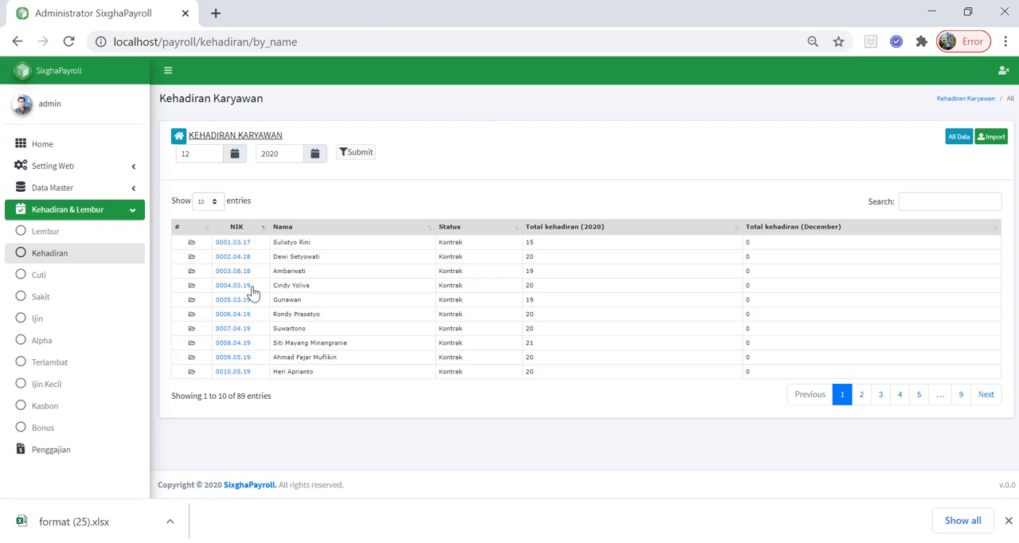
{"action": "left_click", "coordinate": [862, 395]}
{"action": "left_click", "coordinate": [881, 394]}
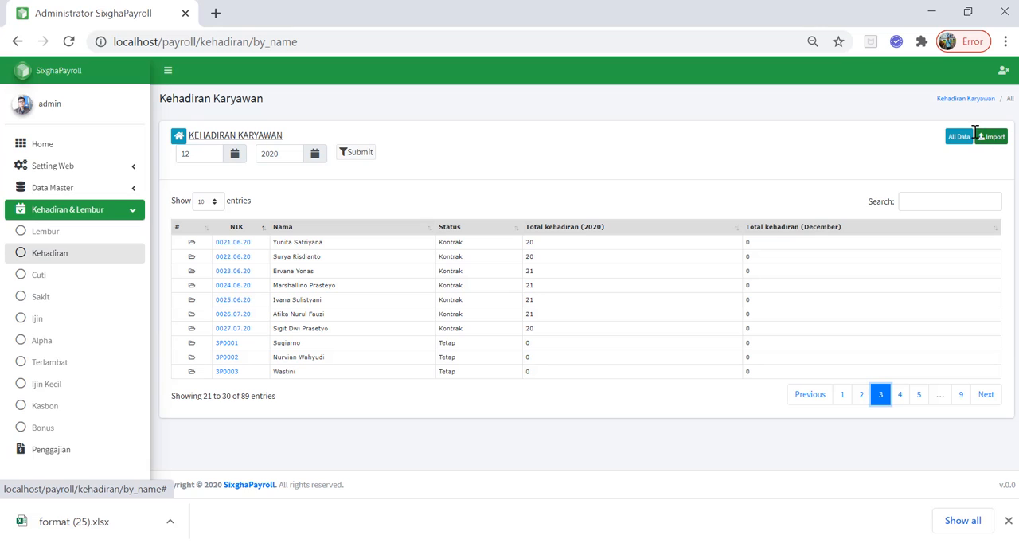
Download the attendance import format again, open format (26).xlsx in Excel, and look over its attendance rows
{"action": "left_click", "coordinate": [991, 138]}
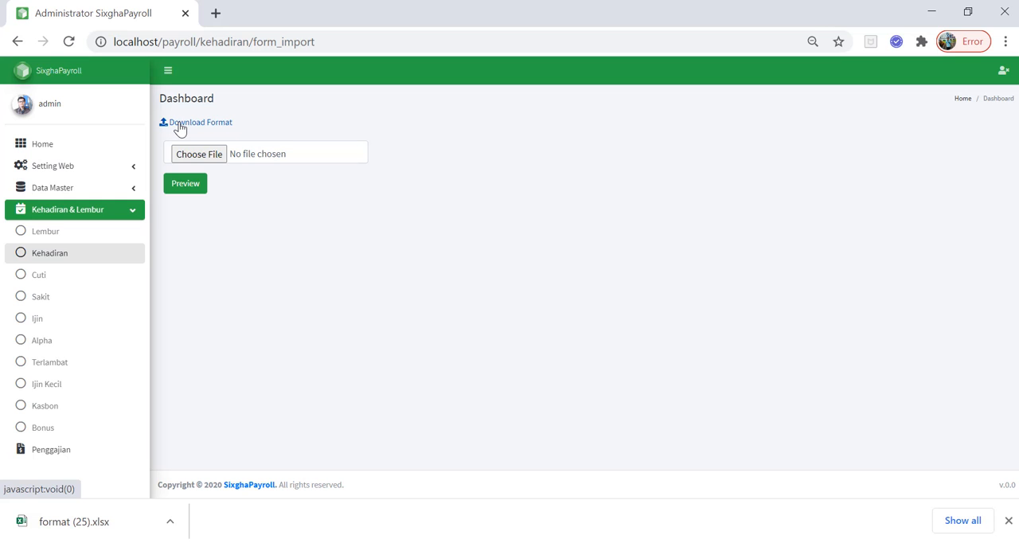
{"action": "left_click", "coordinate": [180, 123]}
{"action": "left_click", "coordinate": [99, 523]}
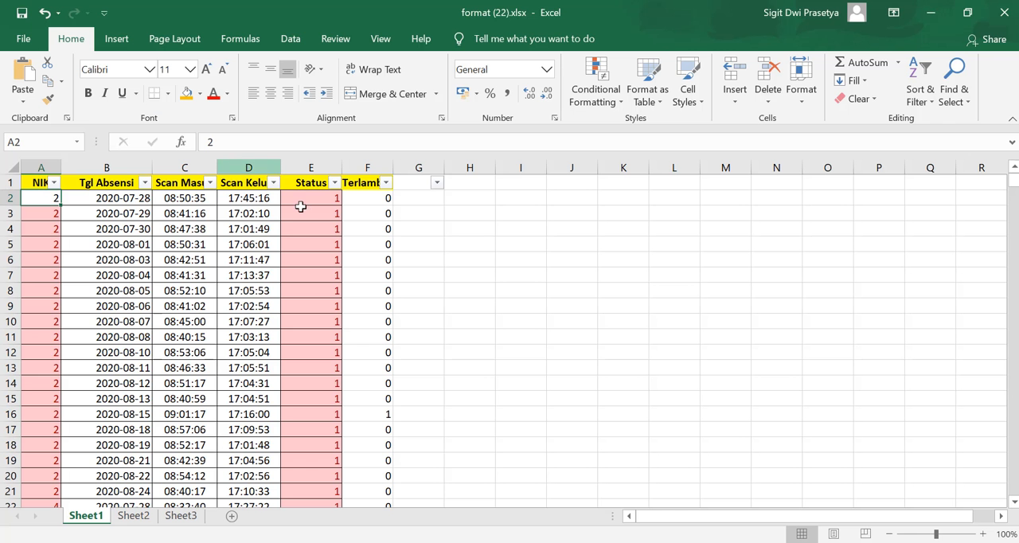
{"action": "left_click", "coordinate": [319, 228]}
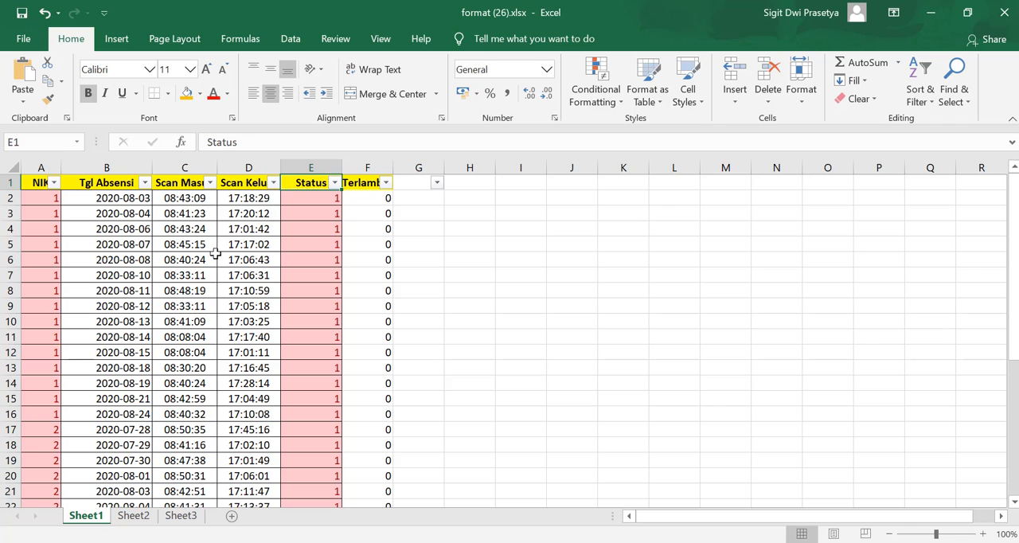
{"action": "left_click", "coordinate": [197, 252]}
{"action": "scroll", "coordinate": [203, 258], "scroll_direction": "down", "scroll_amount": 3}
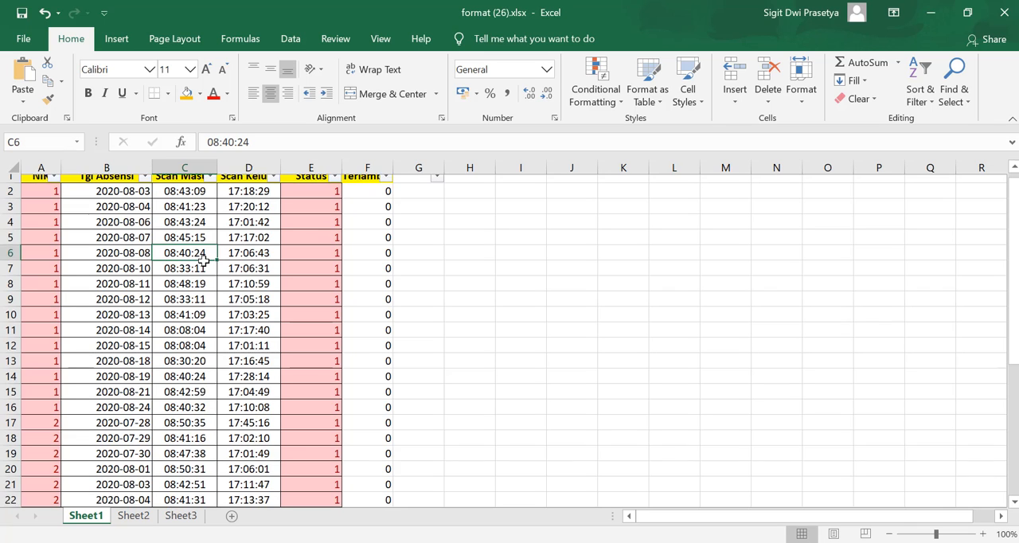
{"action": "scroll", "coordinate": [204, 266], "scroll_direction": "up", "scroll_amount": 3}
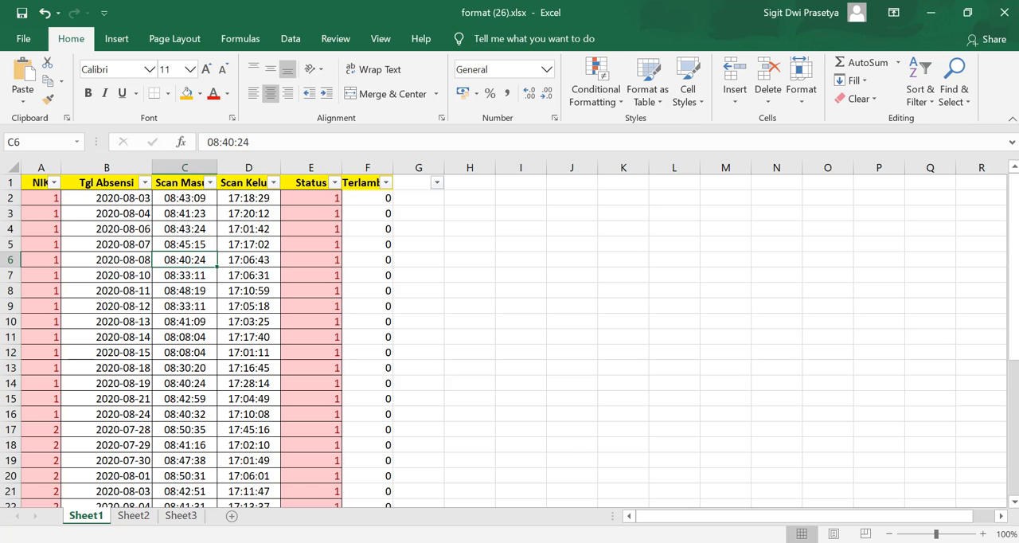
Switch back to the browser and open the Karyawan list under Data Master
{"action": "mouse_move", "coordinate": [416, 540]}
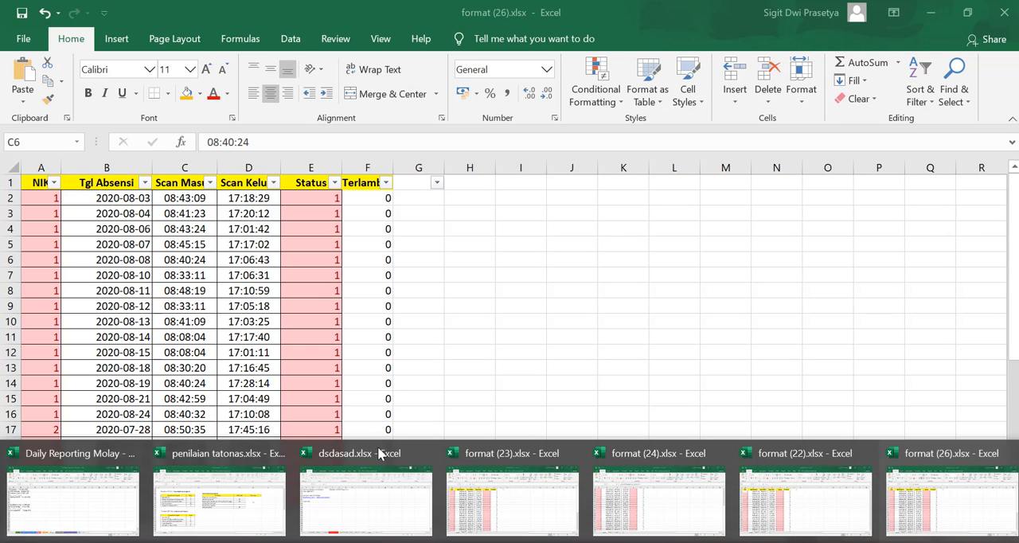
{"action": "left_click", "coordinate": [392, 542]}
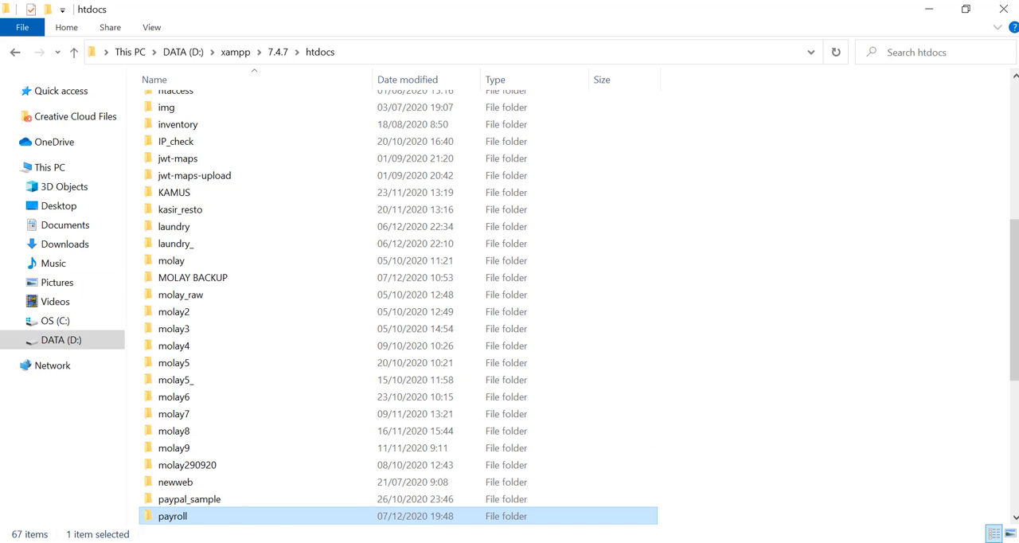
{"action": "key", "text": "alt+Tab"}
{"action": "left_click", "coordinate": [69, 190]}
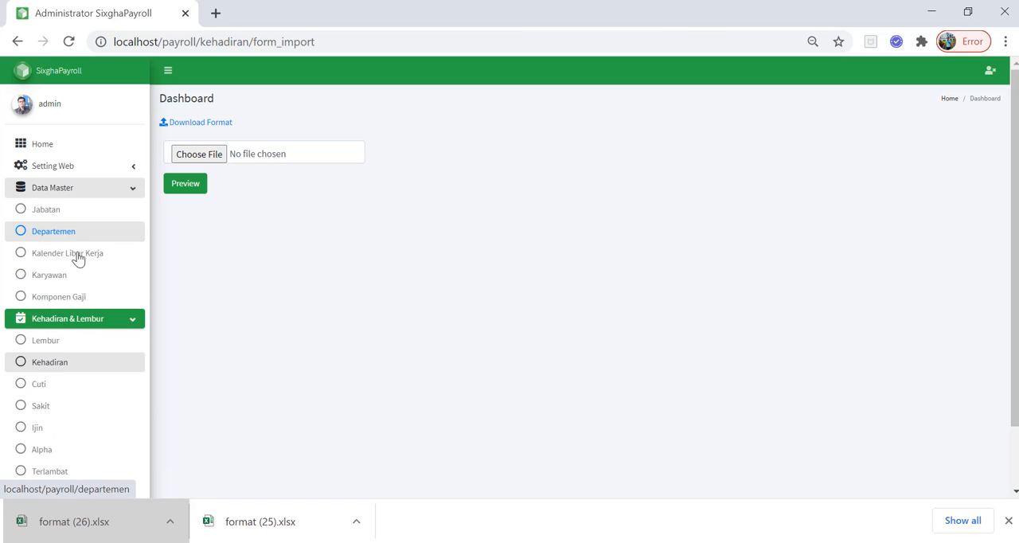
{"action": "left_click", "coordinate": [75, 275]}
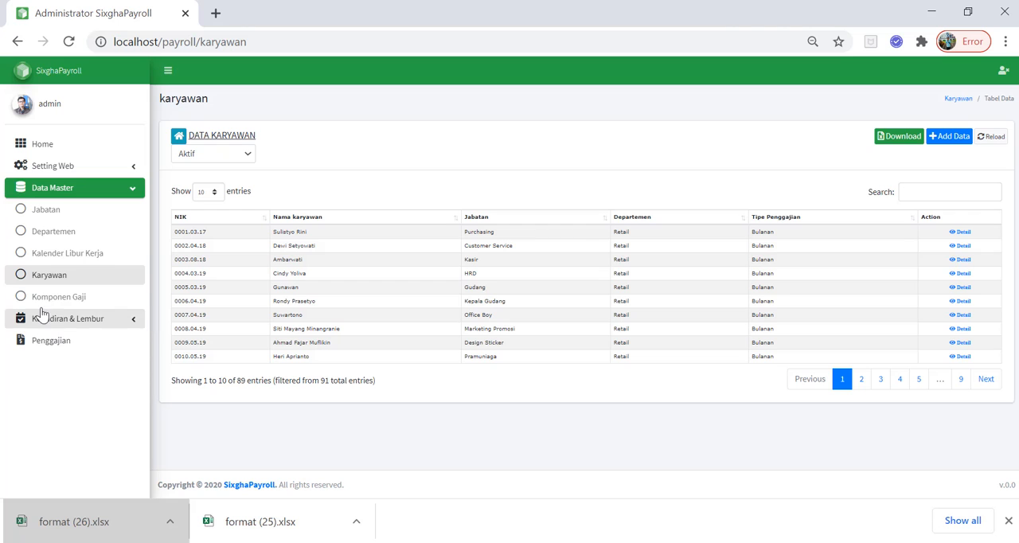
{"action": "left_click", "coordinate": [61, 281]}
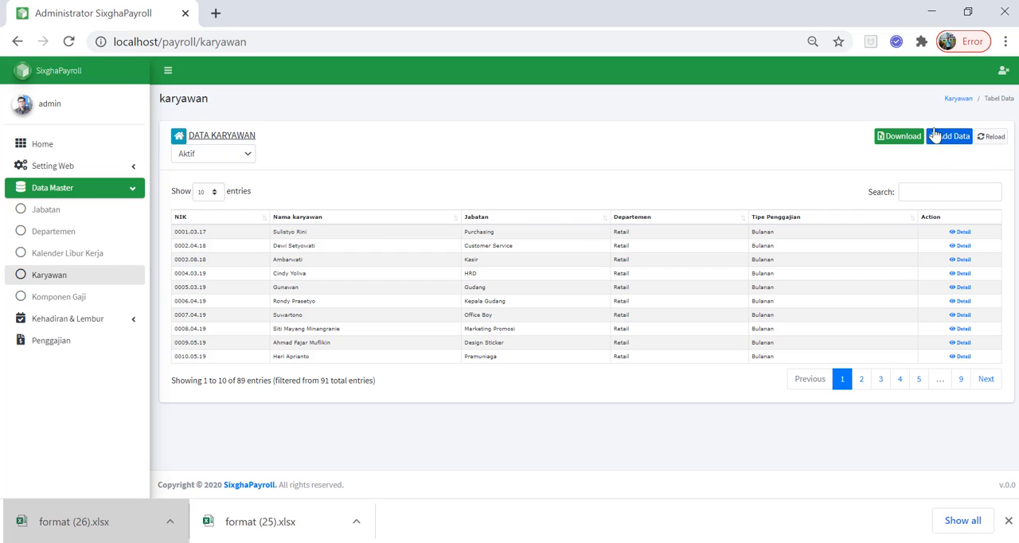
Return to the Kehadiran list and open the attendance import page
{"action": "left_click", "coordinate": [107, 325]}
{"action": "left_click", "coordinate": [71, 365]}
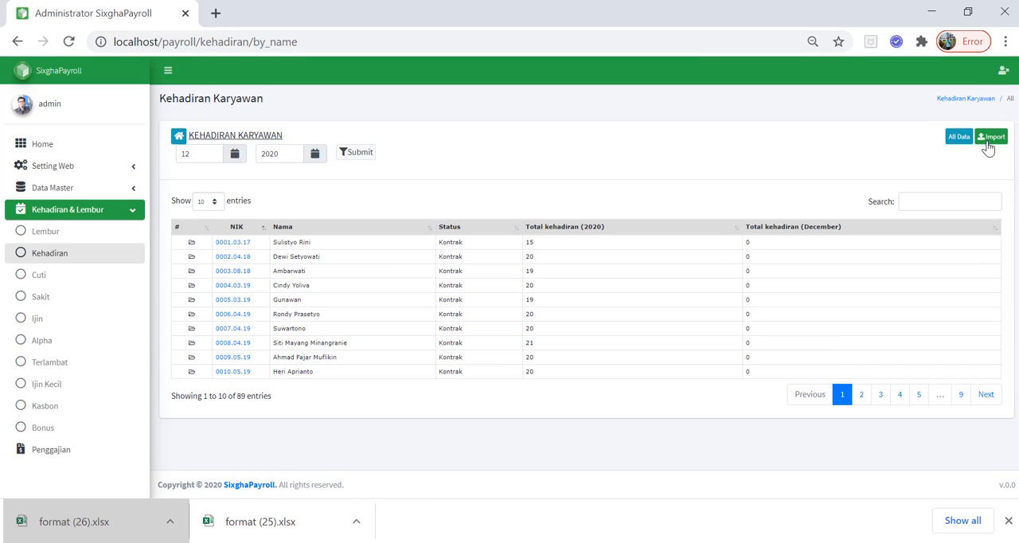
{"action": "left_click", "coordinate": [992, 138]}
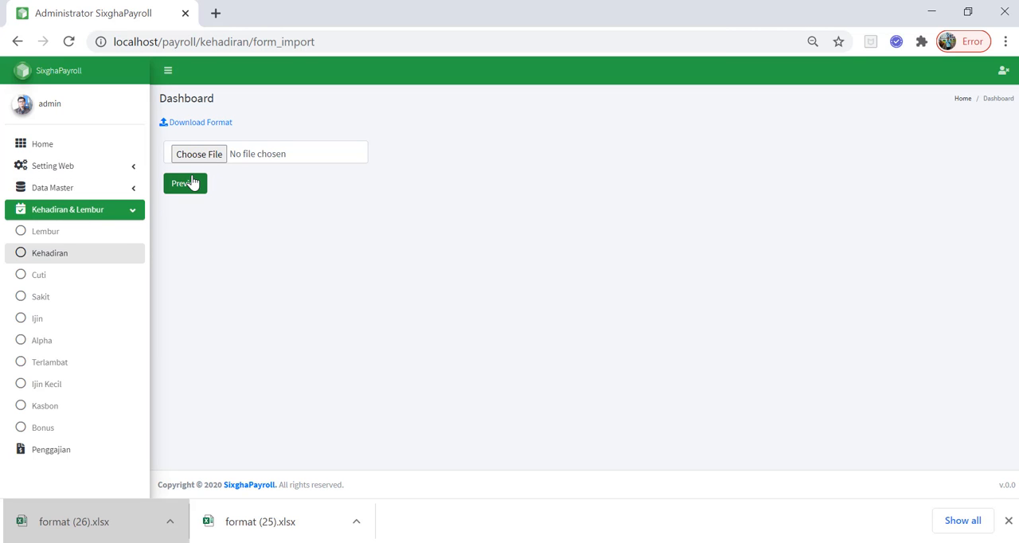
Download the data of all active employees from the Karyawan list as an Excel file
{"action": "left_click", "coordinate": [122, 197]}
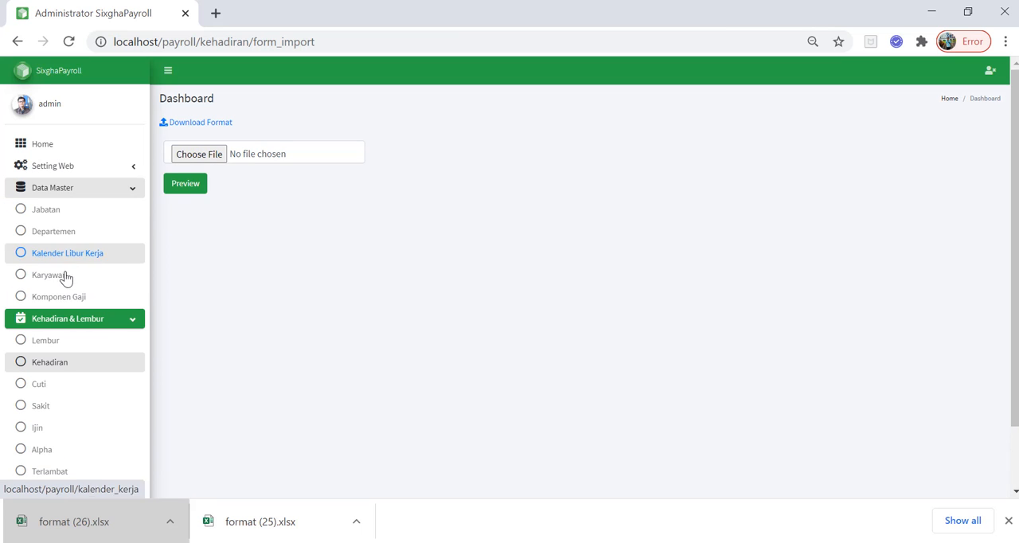
{"action": "left_click", "coordinate": [64, 277]}
{"action": "left_click", "coordinate": [907, 142]}
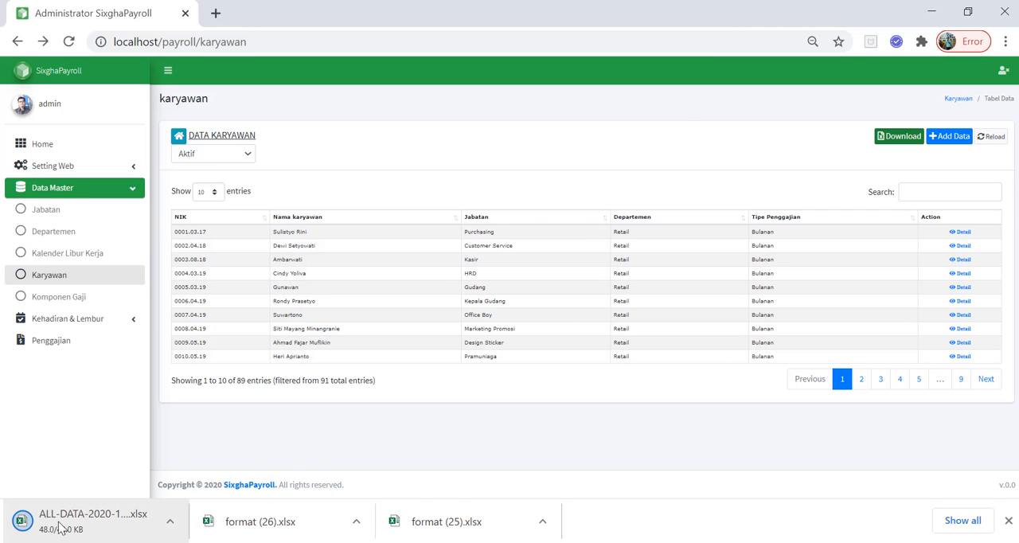
Open the downloaded ALL-DATA employee workbook in Excel with editing enabled and select the ID Karyawan header
{"action": "left_click", "coordinate": [125, 528]}
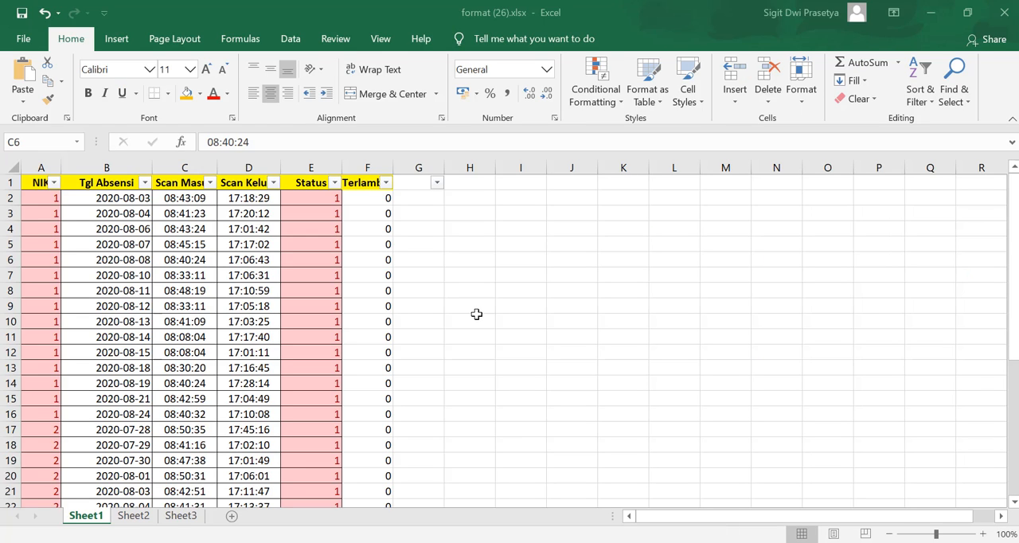
{"action": "left_click", "coordinate": [477, 319]}
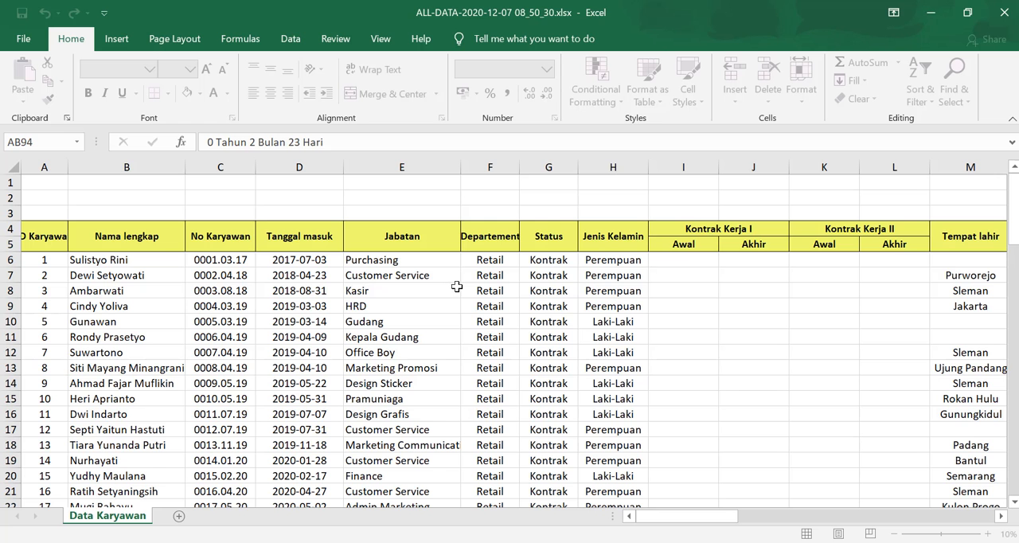
{"action": "left_click", "coordinate": [43, 245]}
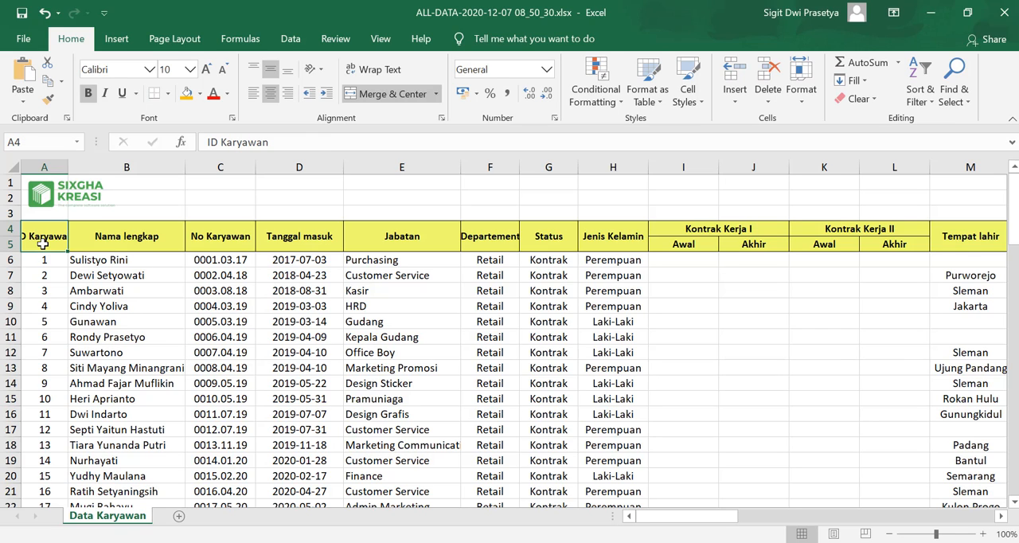
Go through the first ID Karyawan values below the header and select the range A6:A15
{"action": "key", "text": "Down"}
{"action": "key", "text": "Down"}
{"action": "key", "text": "Down"}
{"action": "key", "text": "Down"}
{"action": "key", "text": "Down"}
{"action": "key", "text": "Down"}
{"action": "key", "text": "Up"}
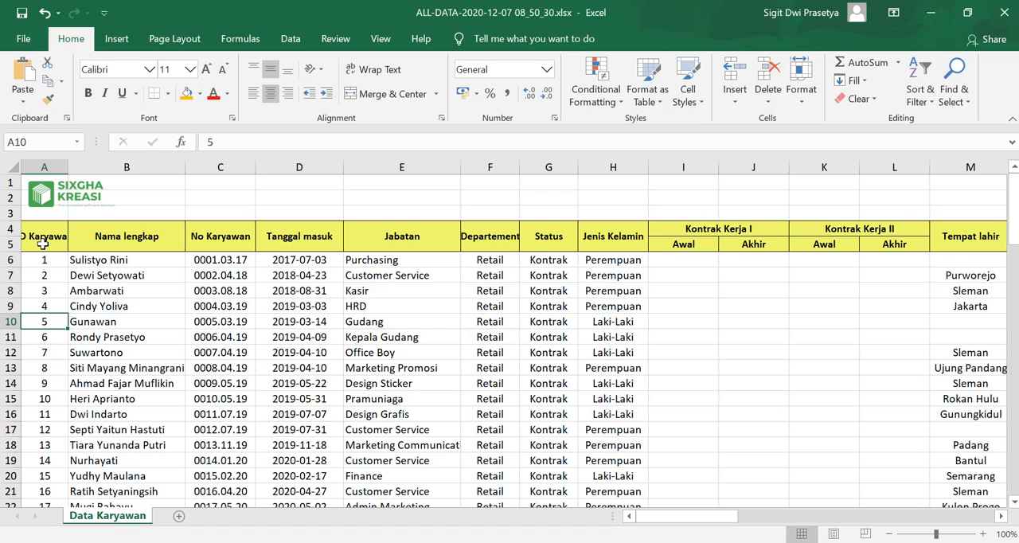
{"action": "key", "text": "Up"}
{"action": "key", "text": "Up"}
{"action": "key", "text": "Up"}
{"action": "key", "text": "Up"}
{"action": "key", "text": "Down"}
{"action": "key", "text": "Down"}
{"action": "key", "text": "Up"}
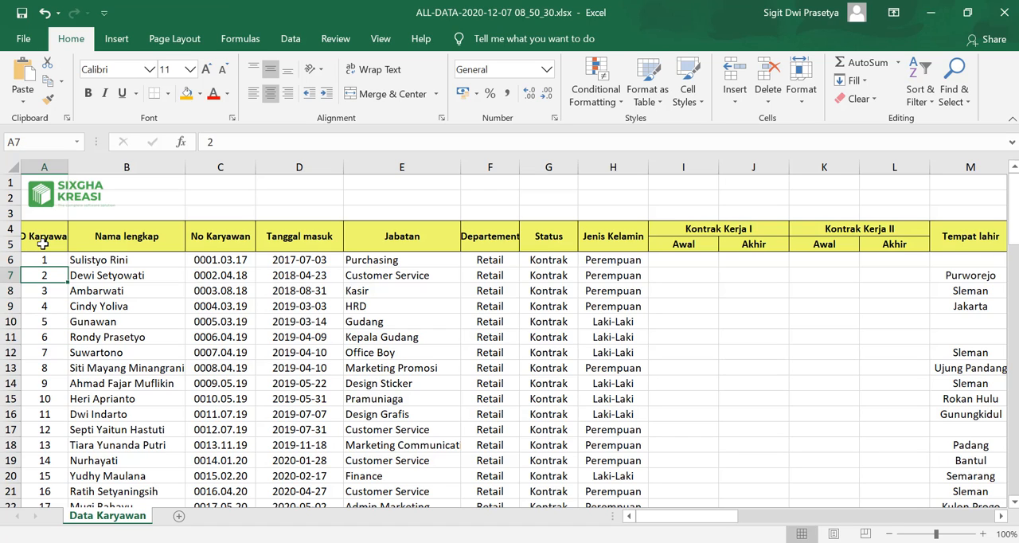
{"action": "key", "text": "Down"}
{"action": "key", "text": "Up"}
{"action": "key", "text": "Up"}
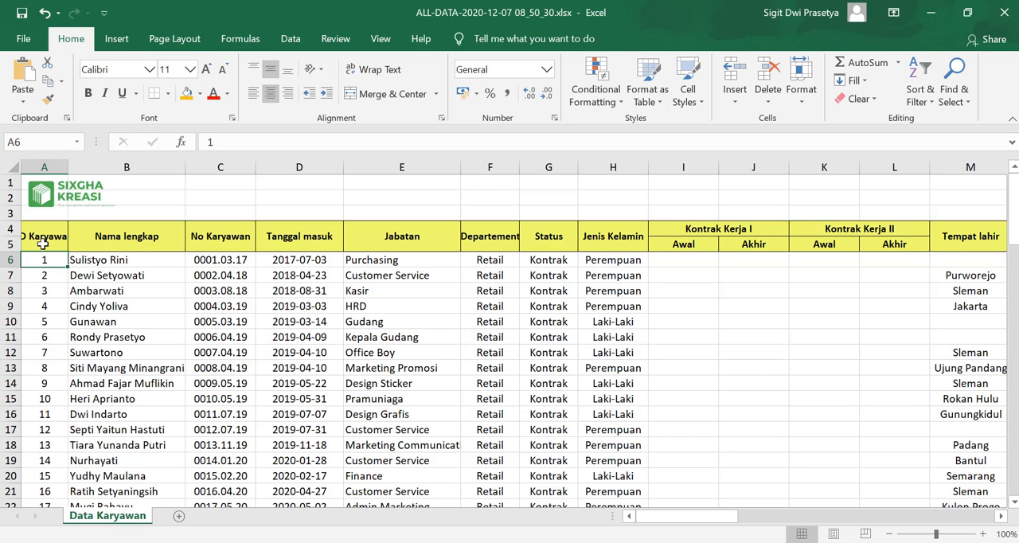
{"action": "key", "text": "Down"}
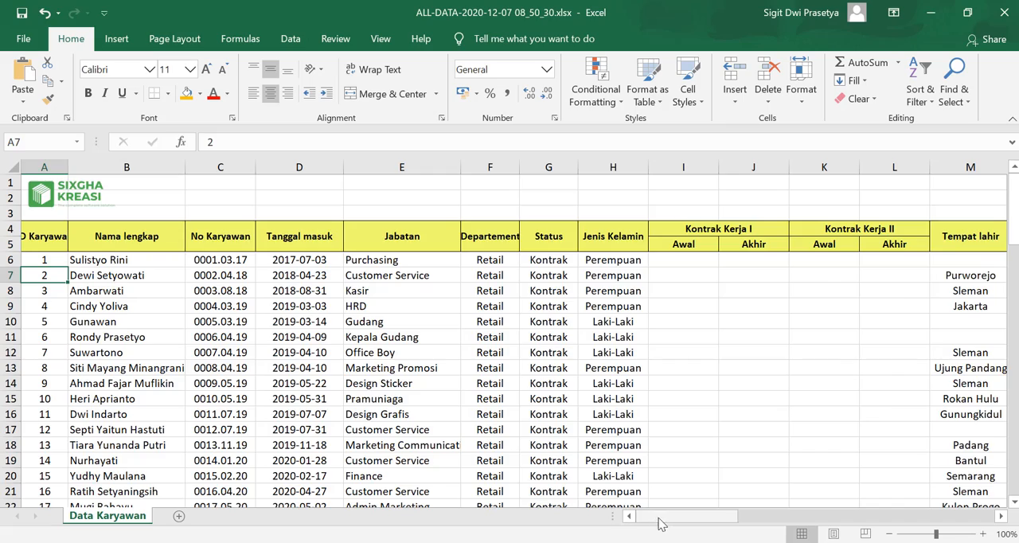
{"action": "left_click_drag", "start_coordinate": [40, 260], "coordinate": [44, 398]}
Look over the remaining employee columns as far as Lama Kerja and the rows further down the sheet
{"action": "left_click_drag", "start_coordinate": [725, 516], "coordinate": [1011, 523]}
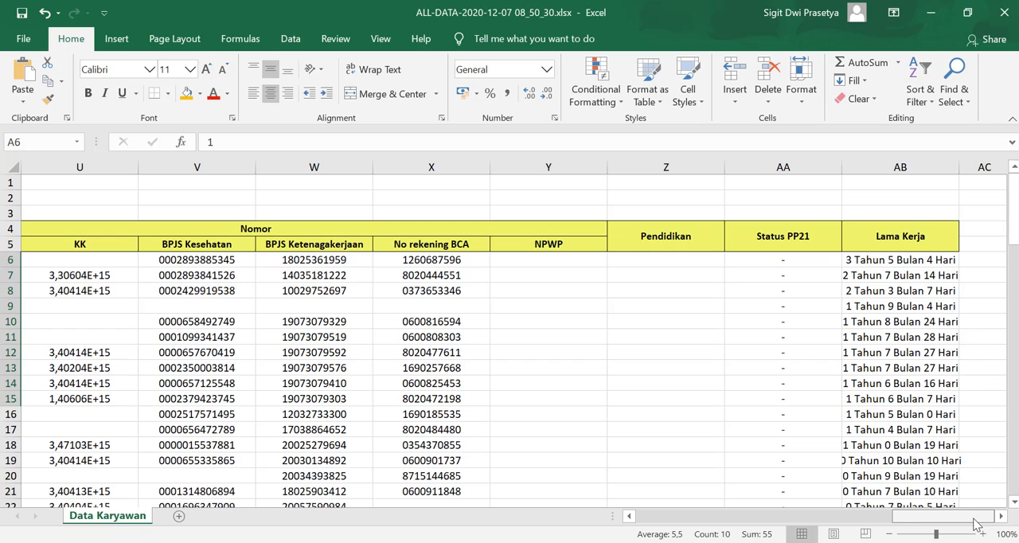
{"action": "scroll", "coordinate": [901, 417], "scroll_direction": "down", "scroll_amount": 13}
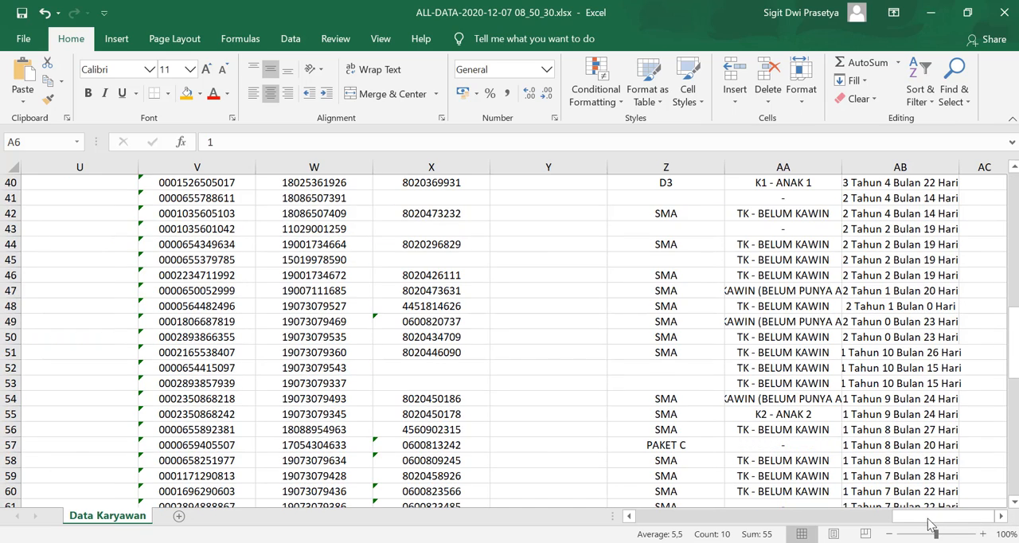
{"action": "left_click_drag", "start_coordinate": [932, 525], "coordinate": [558, 447]}
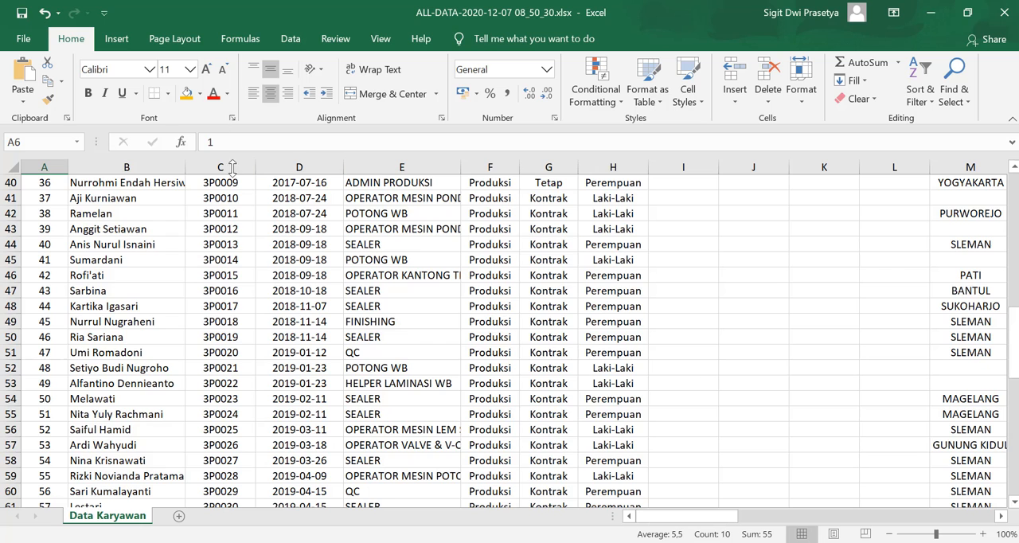
{"action": "scroll", "coordinate": [404, 496], "scroll_direction": "up", "scroll_amount": 10}
Switch back to the browser and open the Cuti list under Kehadiran & Lembur
{"action": "left_click", "coordinate": [434, 542]}
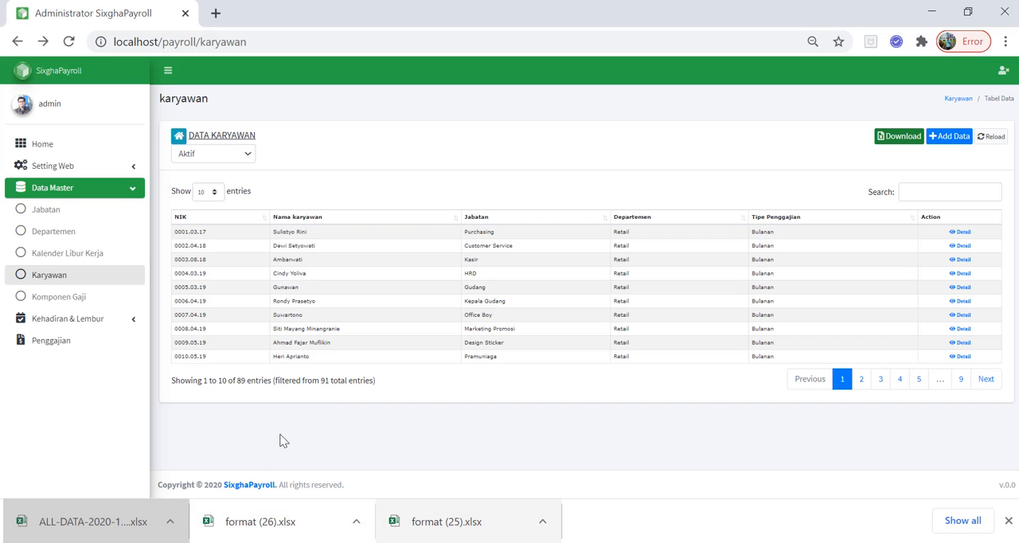
{"action": "left_click", "coordinate": [130, 320]}
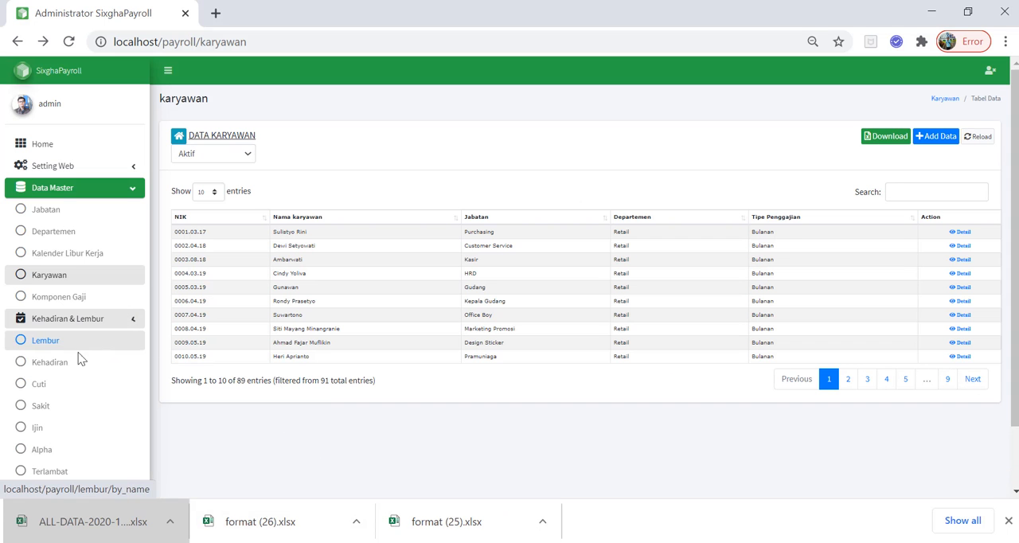
{"action": "left_click", "coordinate": [48, 386]}
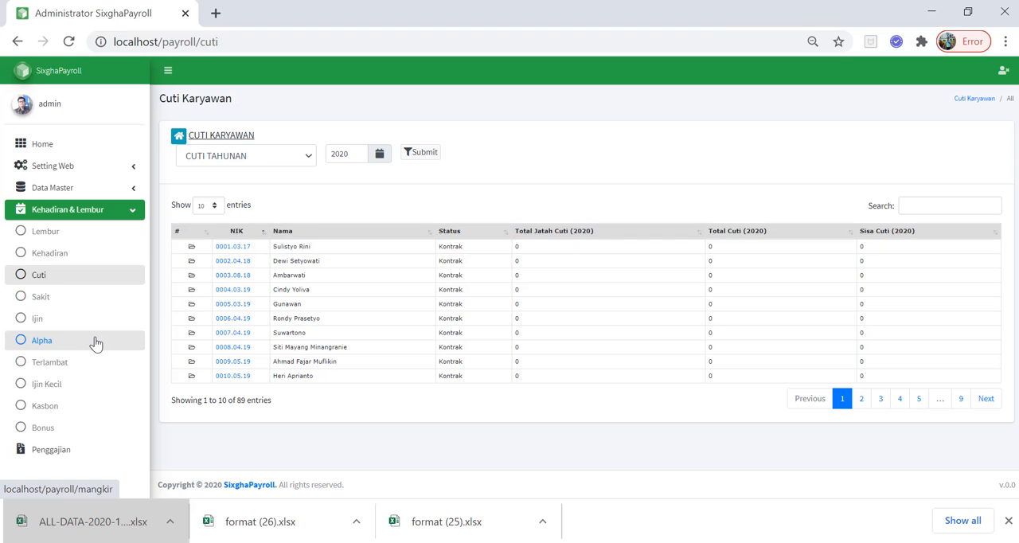
Open the add-data form from the fifth employee's leave details and view the Tanggal Mulai and Tanggal Akhir calendars
{"action": "left_click", "coordinate": [246, 304]}
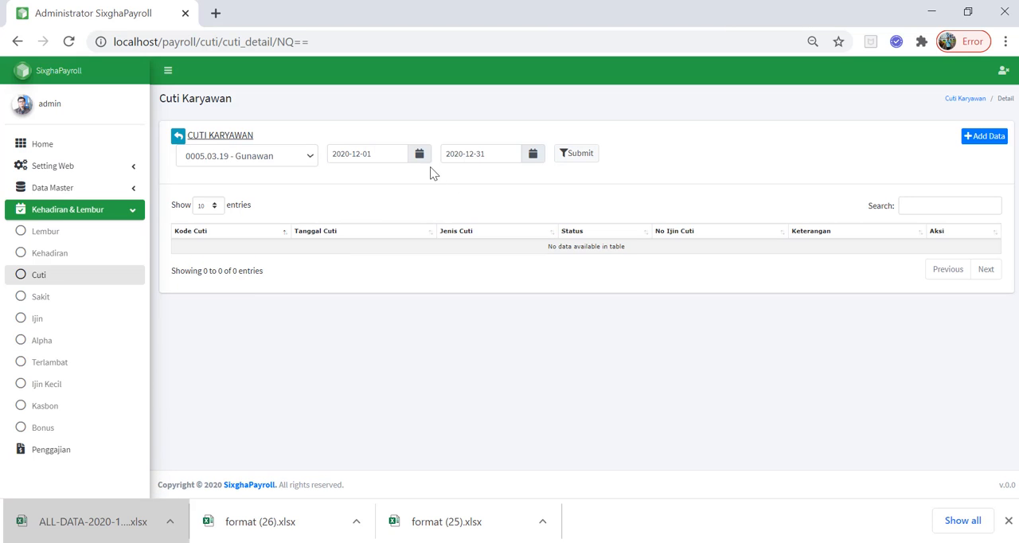
{"action": "left_click", "coordinate": [982, 140]}
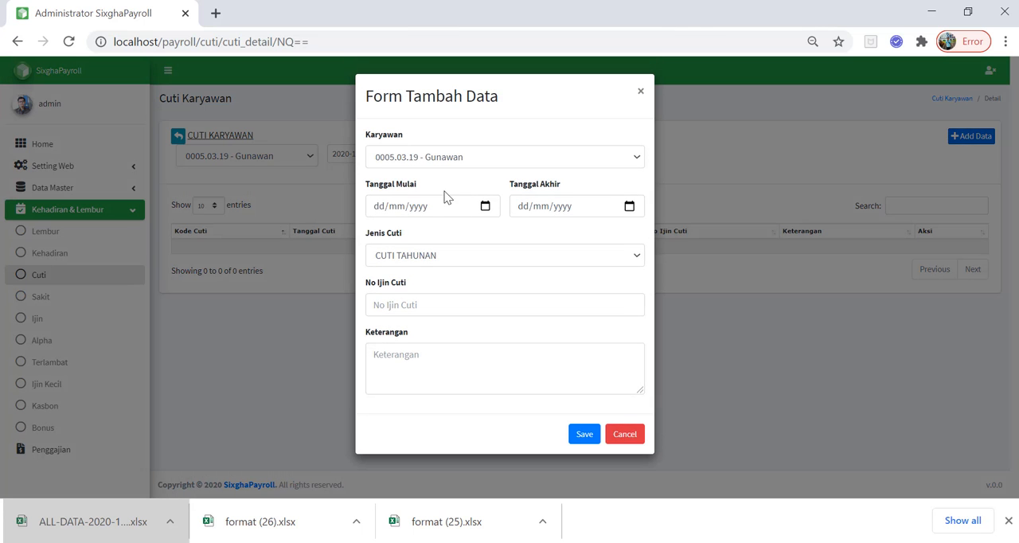
{"action": "left_click", "coordinate": [488, 207]}
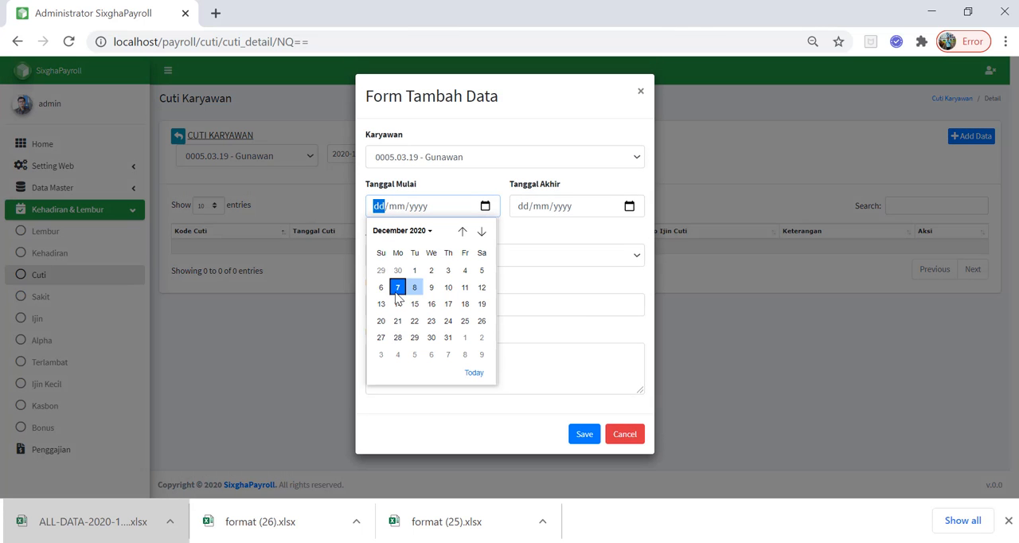
{"action": "left_click", "coordinate": [635, 207]}
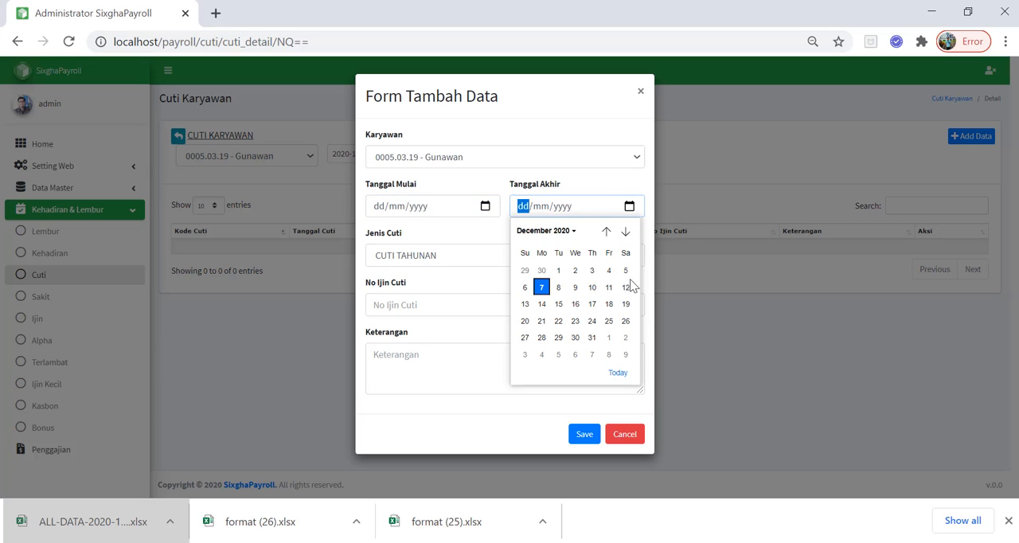
{"action": "left_click", "coordinate": [591, 123]}
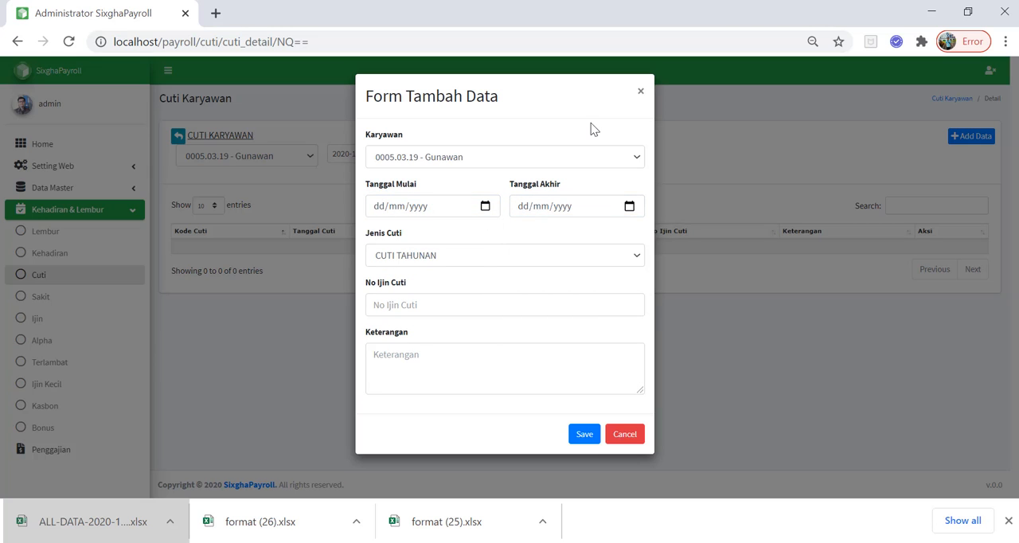
Examine the Jenis Cuti, No Ijin Cuti and Keterangan fields and close the leave form without saving
{"action": "left_click", "coordinate": [481, 253]}
{"action": "left_click", "coordinate": [481, 253]}
{"action": "left_click", "coordinate": [481, 253]}
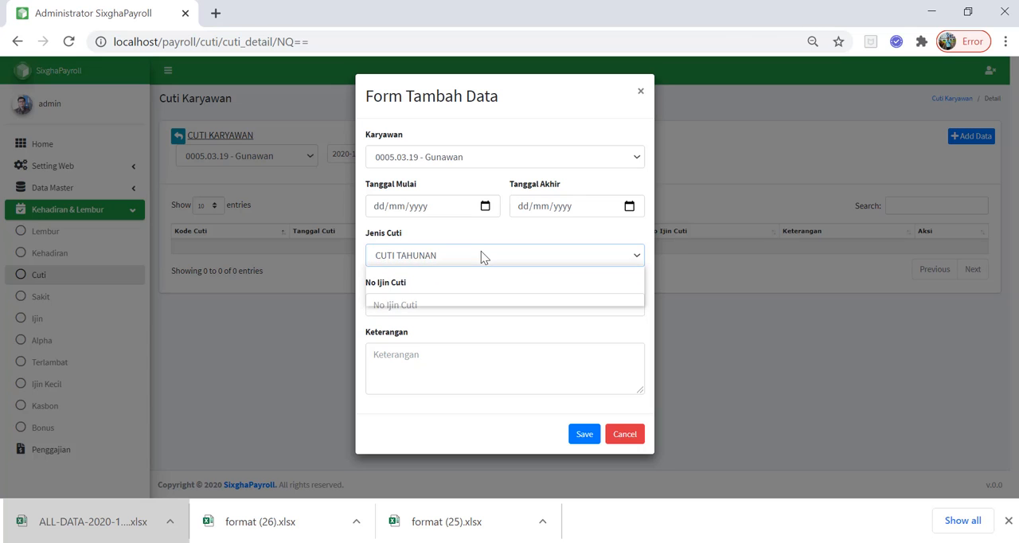
{"action": "left_click", "coordinate": [481, 253]}
{"action": "left_click", "coordinate": [425, 306]}
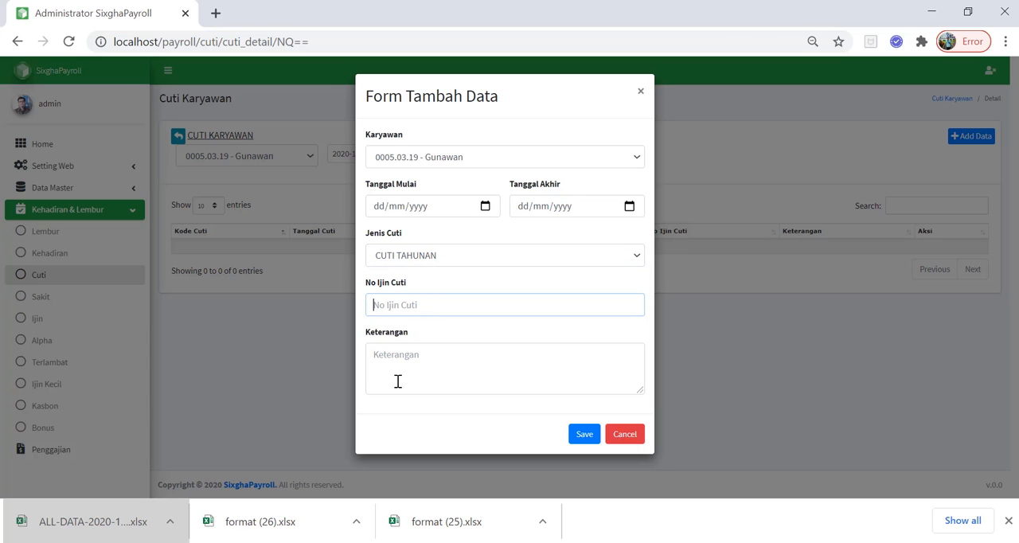
{"action": "left_click", "coordinate": [398, 381]}
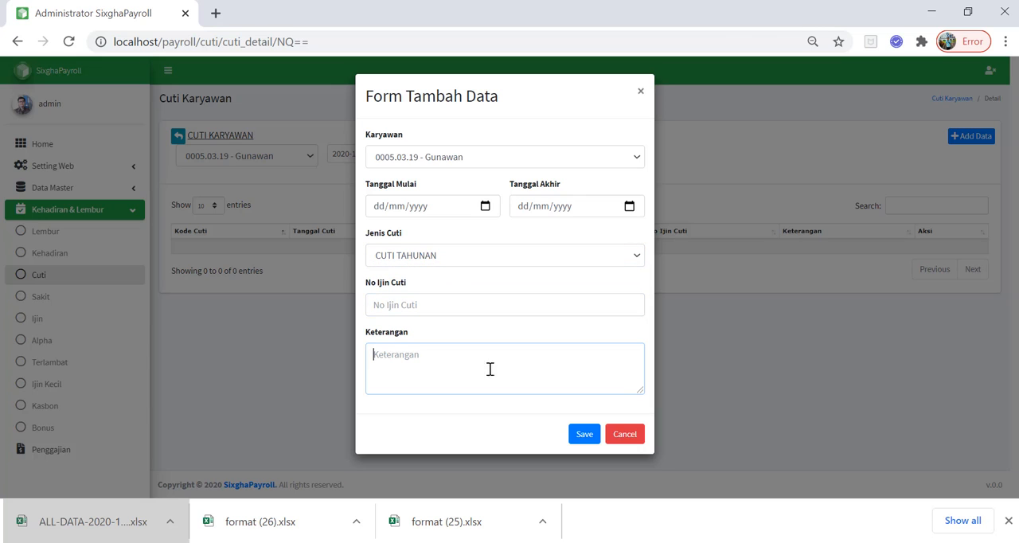
{"action": "left_click", "coordinate": [641, 92]}
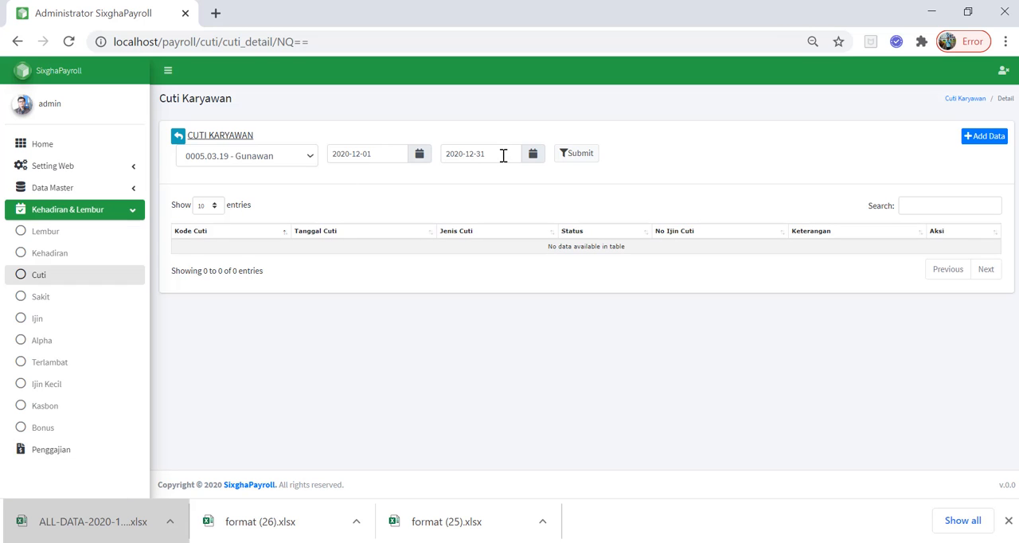
Open the Sakit list and view the sick-leave details of one employee
{"action": "left_click", "coordinate": [56, 296]}
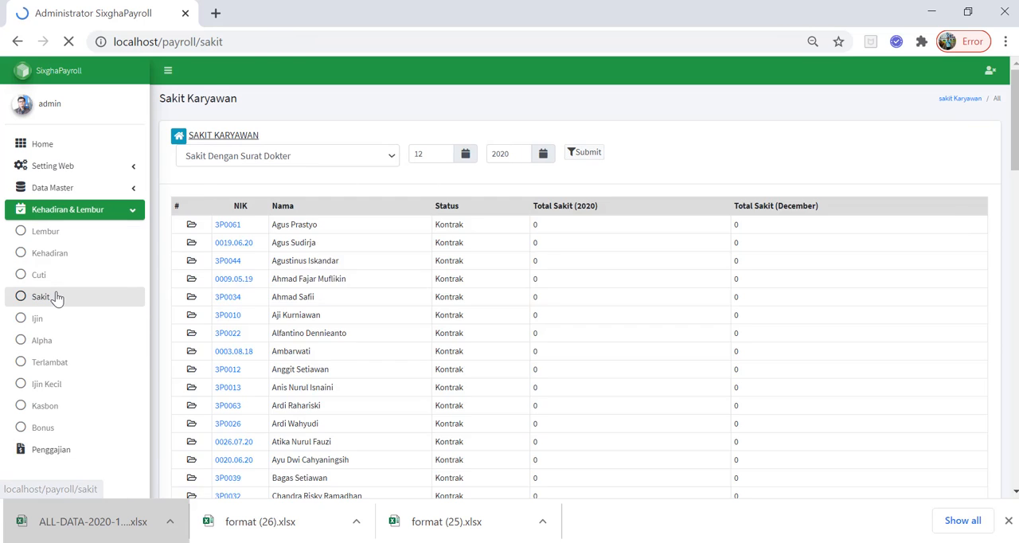
{"action": "left_click", "coordinate": [237, 290]}
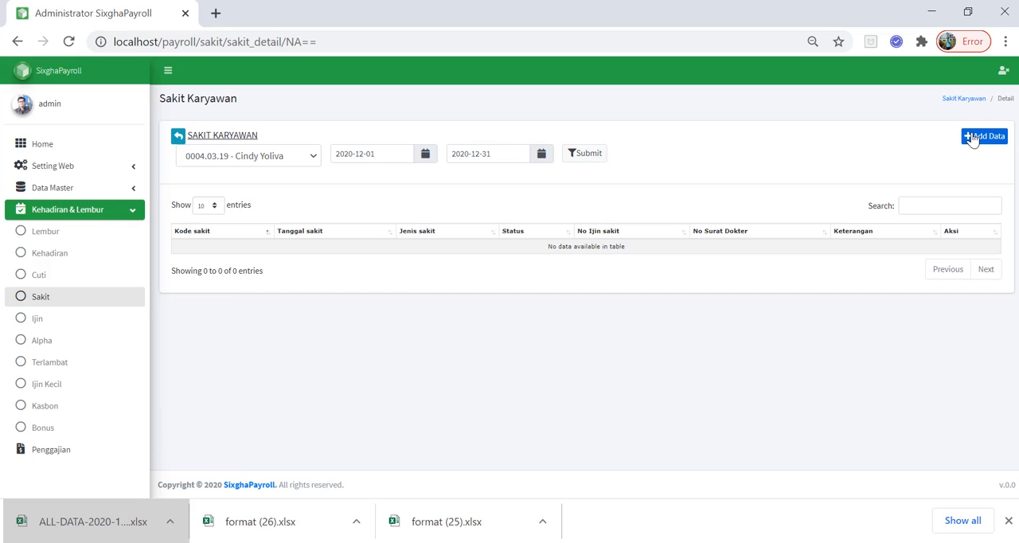
Open the third employee's details from the Ijin list, examine Jenis ijin in the add-data form, and close it unsaved
{"action": "left_click", "coordinate": [54, 326]}
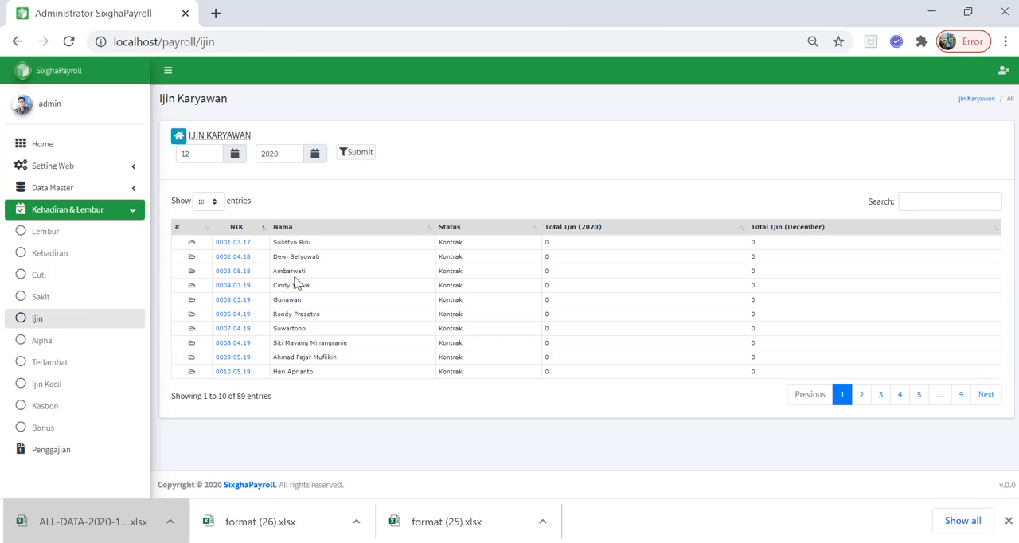
{"action": "left_click", "coordinate": [234, 271]}
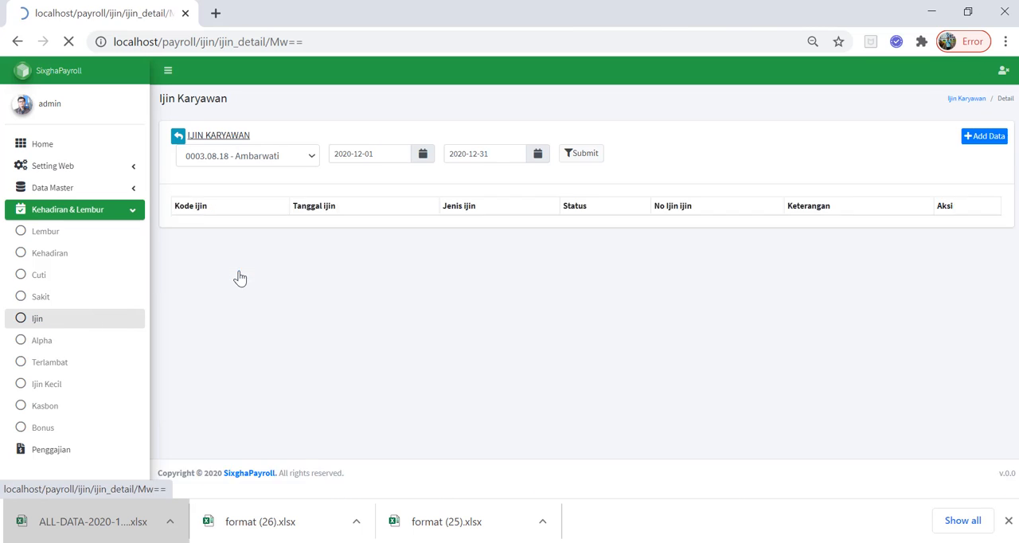
{"action": "left_click", "coordinate": [1002, 138]}
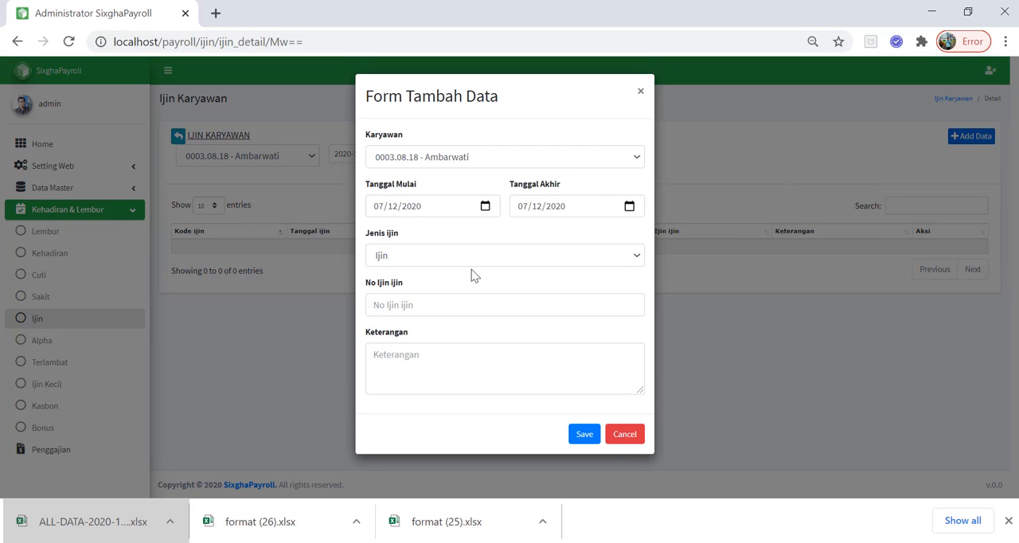
{"action": "left_click", "coordinate": [435, 257]}
{"action": "left_click", "coordinate": [435, 257]}
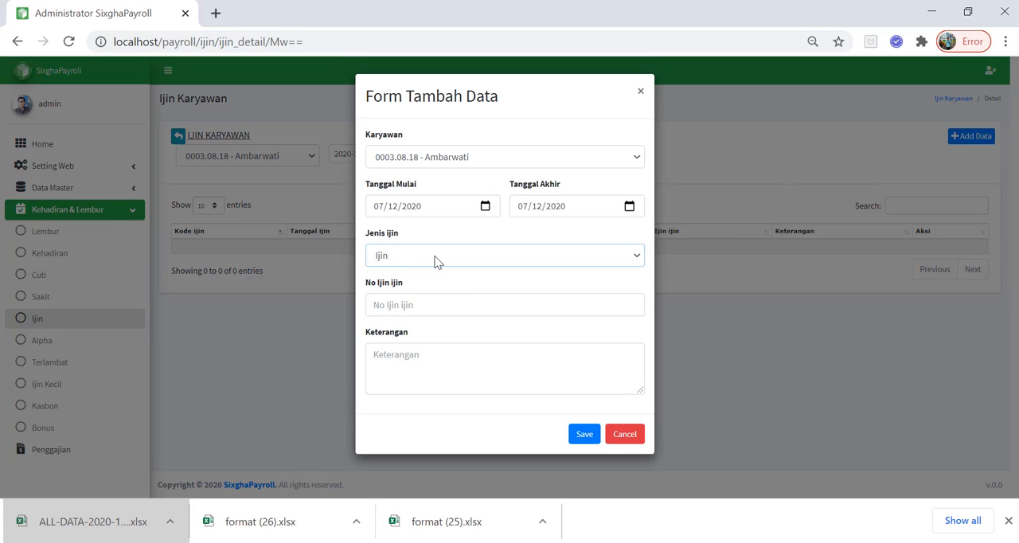
{"action": "left_click", "coordinate": [641, 89]}
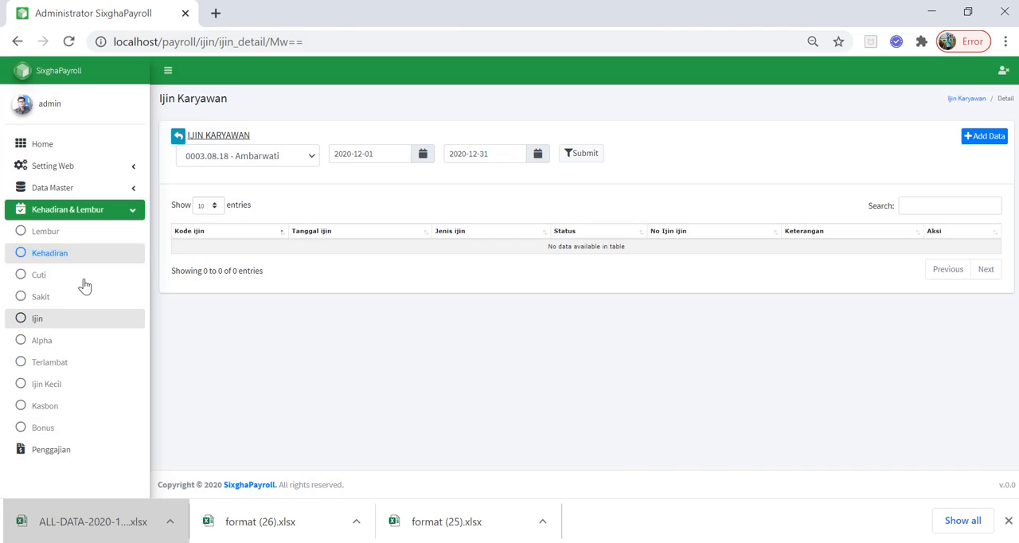
Open the seventh employee's details from the Alpha list, examine the absence add-data form, and close it unsaved
{"action": "left_click", "coordinate": [43, 342]}
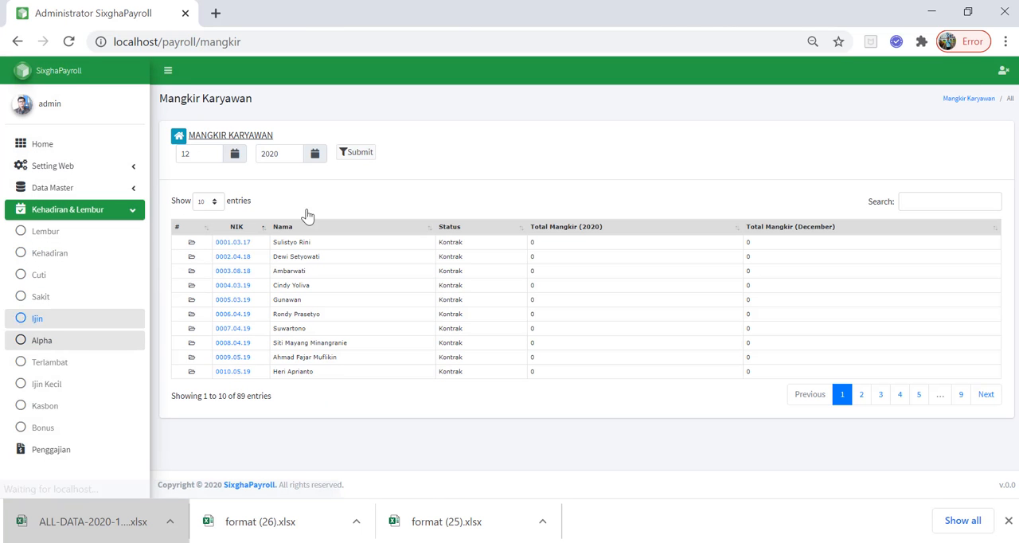
{"action": "left_click", "coordinate": [231, 328]}
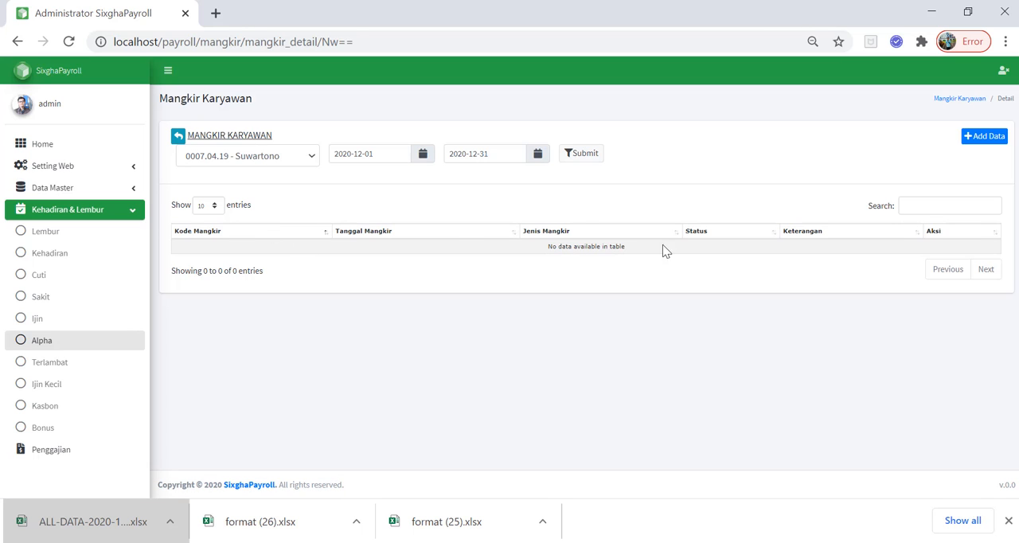
{"action": "left_click", "coordinate": [987, 136]}
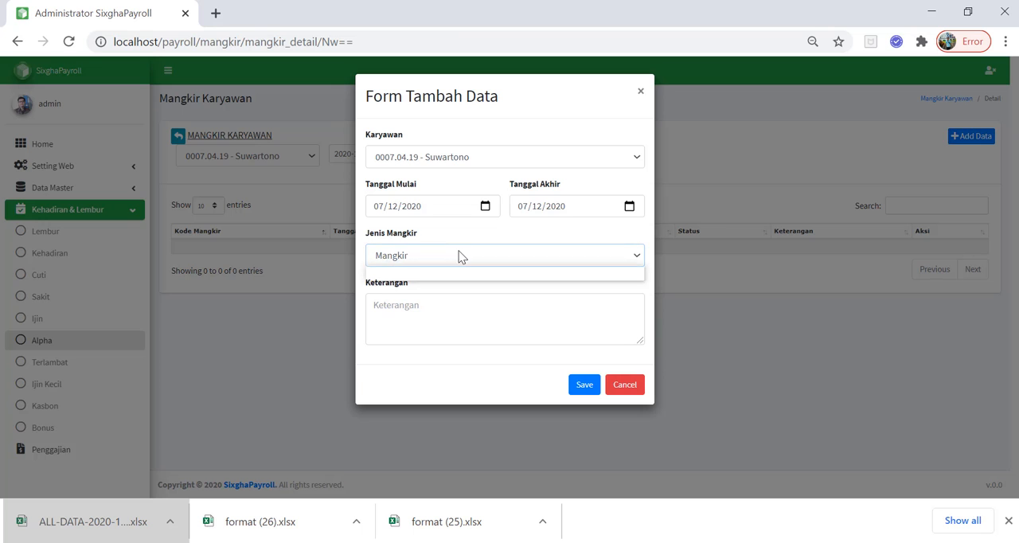
{"action": "left_click", "coordinate": [640, 92]}
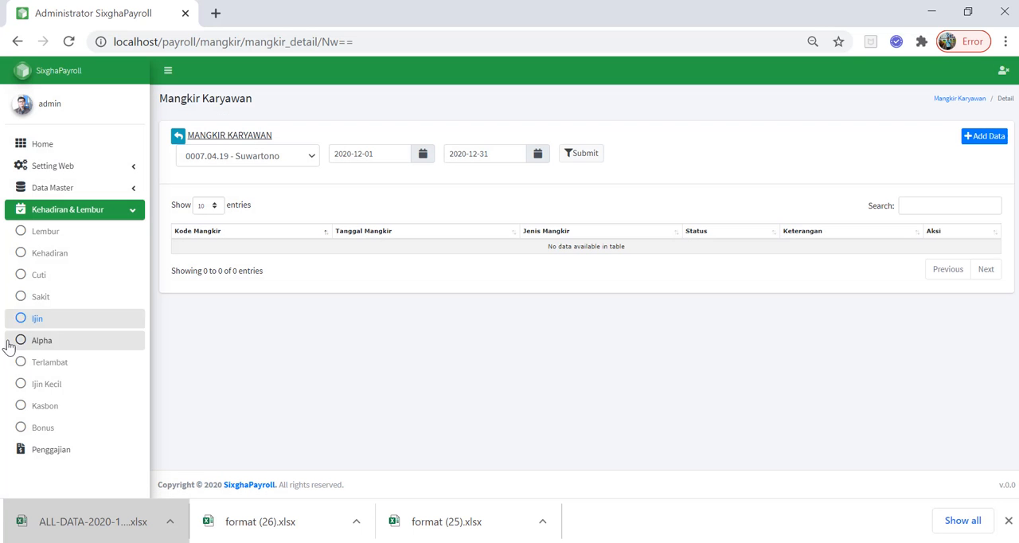
View the Terlambat list and return to the Kehadiran list
{"action": "left_click", "coordinate": [58, 366]}
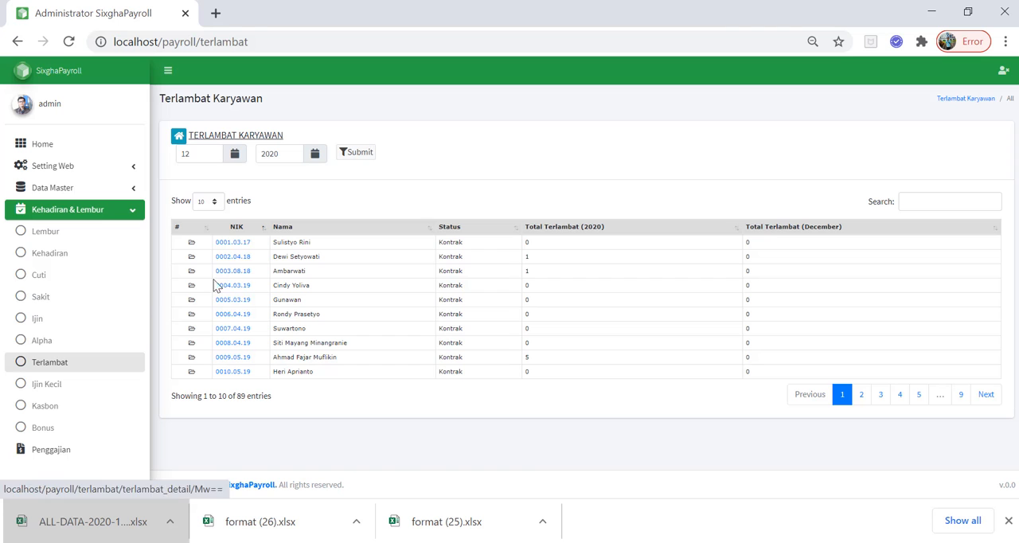
{"action": "left_click", "coordinate": [67, 263]}
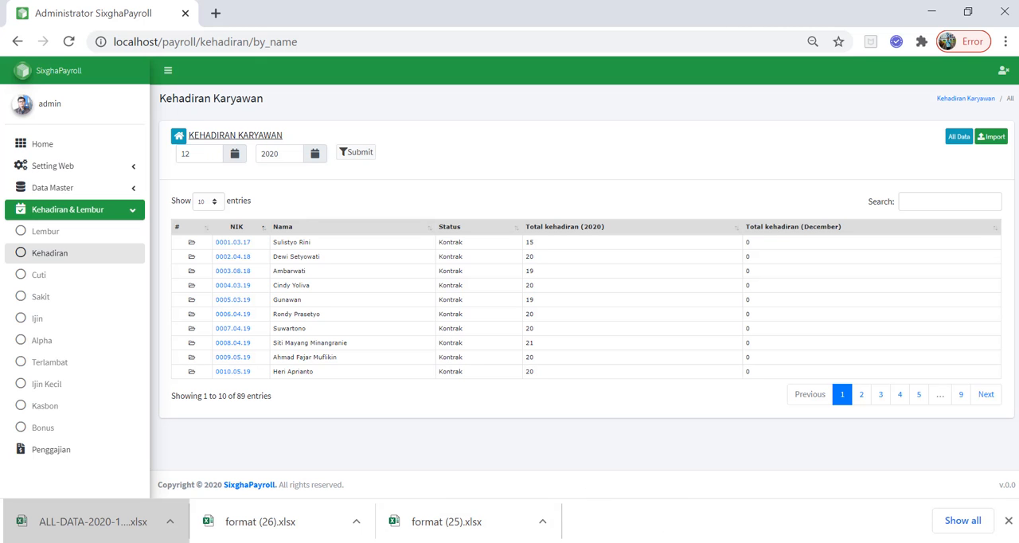
Switch to format (26).xlsx in Excel and examine the attendance rows and Terlambat column, especially the 2020-08-15 entry in row 31
{"action": "left_click", "coordinate": [796, 486]}
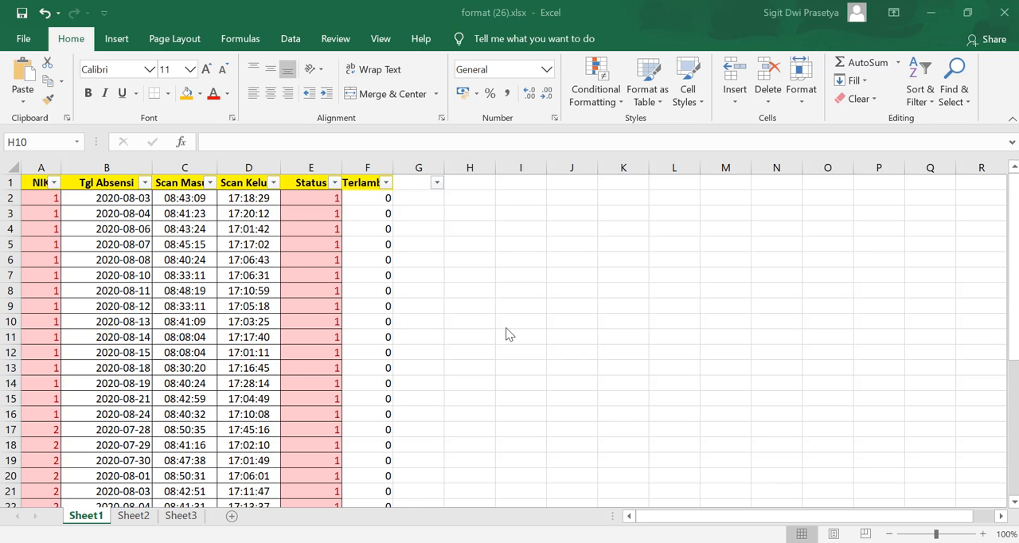
{"action": "scroll", "coordinate": [382, 291], "scroll_direction": "down", "scroll_amount": 4}
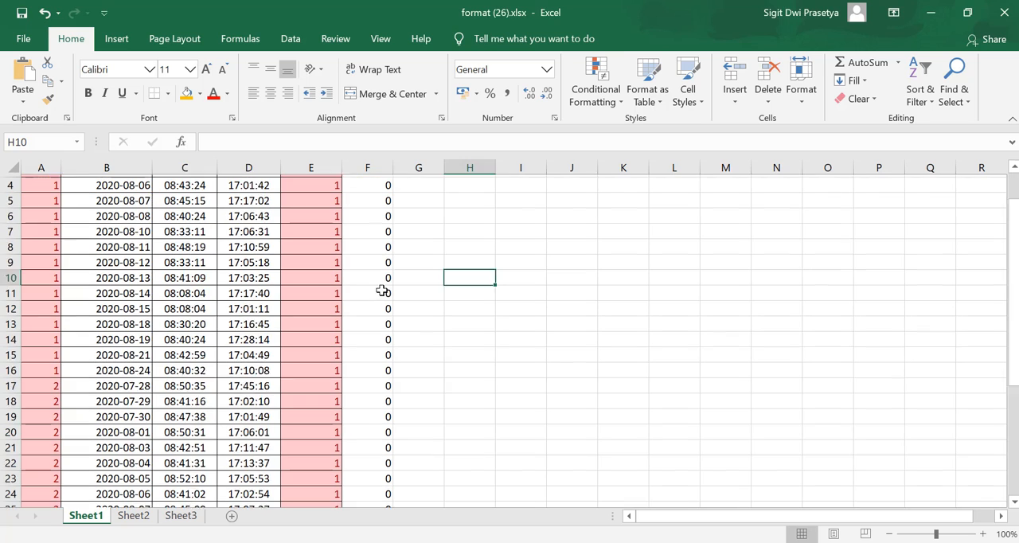
{"action": "left_click", "coordinate": [382, 290]}
{"action": "scroll", "coordinate": [394, 333], "scroll_direction": "down", "scroll_amount": 5}
{"action": "scroll", "coordinate": [394, 335], "scroll_direction": "up", "scroll_amount": 9}
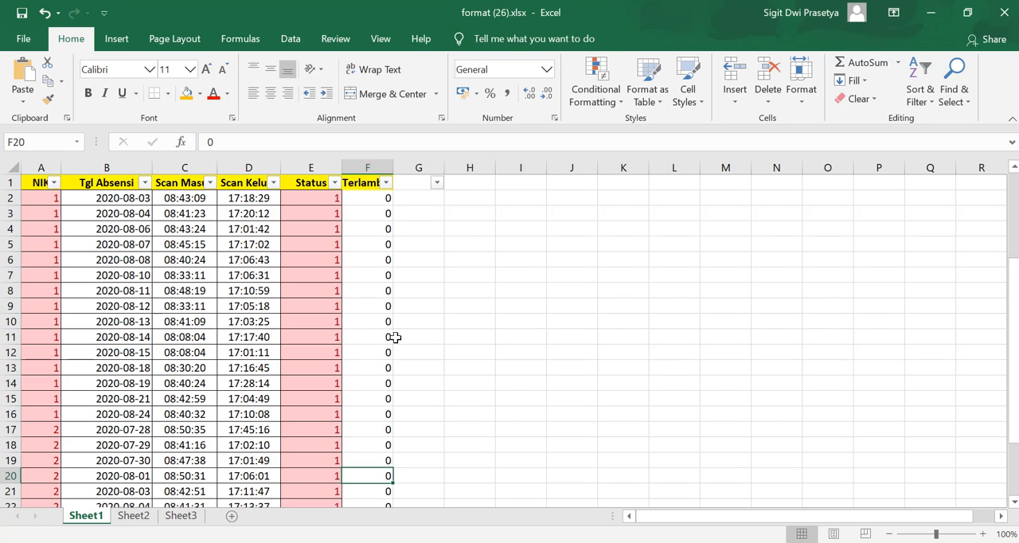
{"action": "scroll", "coordinate": [395, 350], "scroll_direction": "down", "scroll_amount": 3}
{"action": "scroll", "coordinate": [397, 393], "scroll_direction": "down", "scroll_amount": 3}
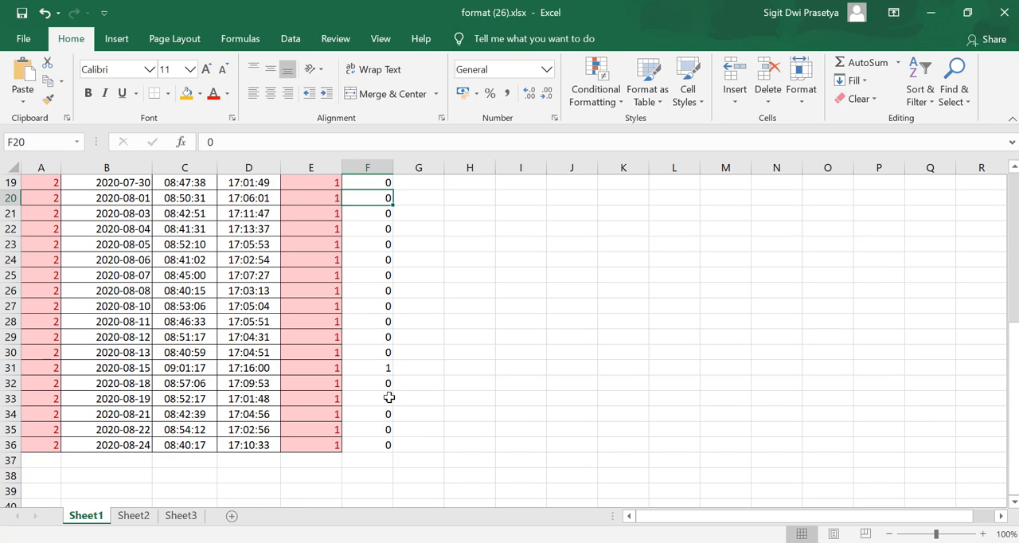
{"action": "left_click", "coordinate": [383, 370]}
{"action": "left_click_drag", "start_coordinate": [383, 370], "coordinate": [182, 369]}
{"action": "left_click", "coordinate": [429, 367]}
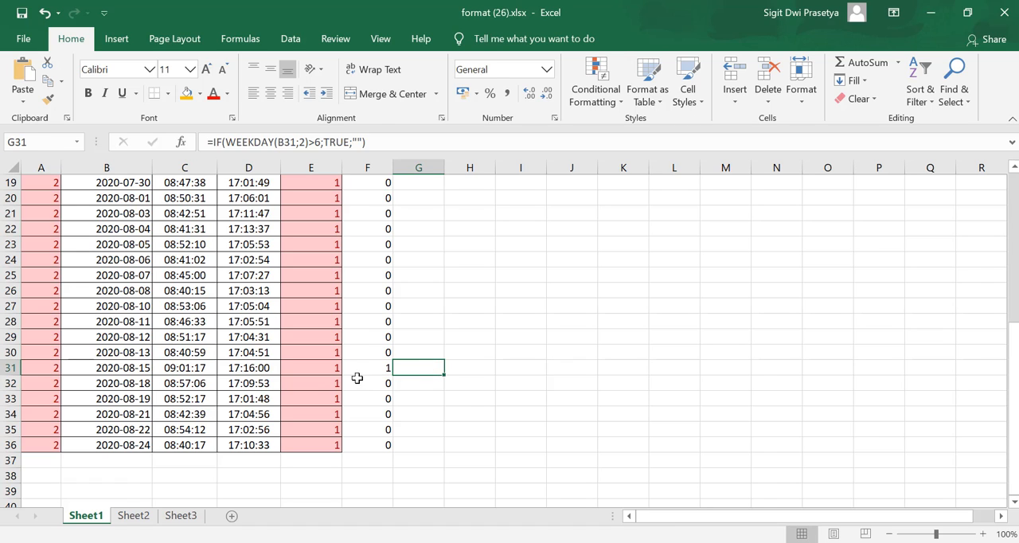
{"action": "left_click", "coordinate": [368, 371]}
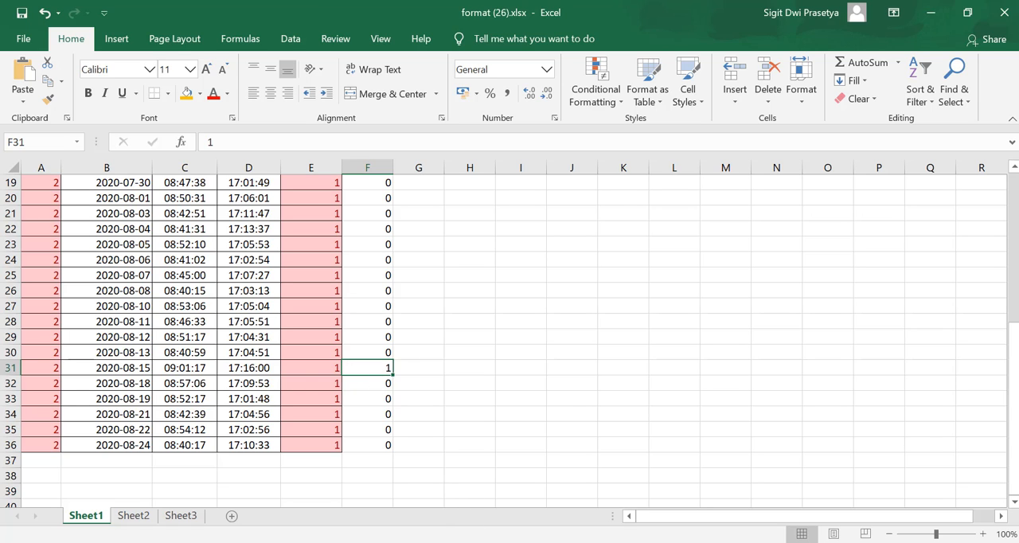
Switch back to SixghaPayroll in the browser and open the third employee's lateness details from the Terlambat list
{"action": "key", "text": "alt+Tab"}
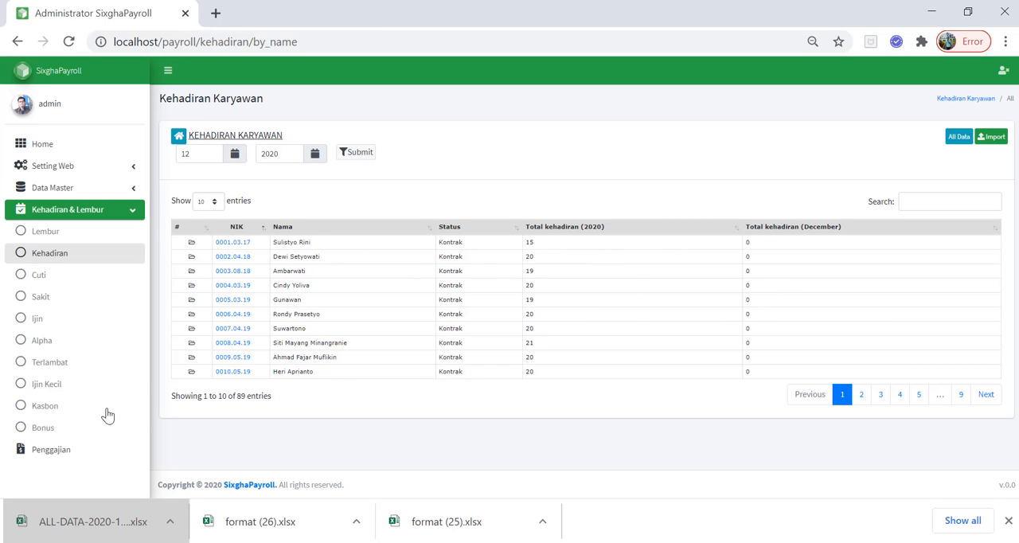
{"action": "left_click", "coordinate": [76, 362]}
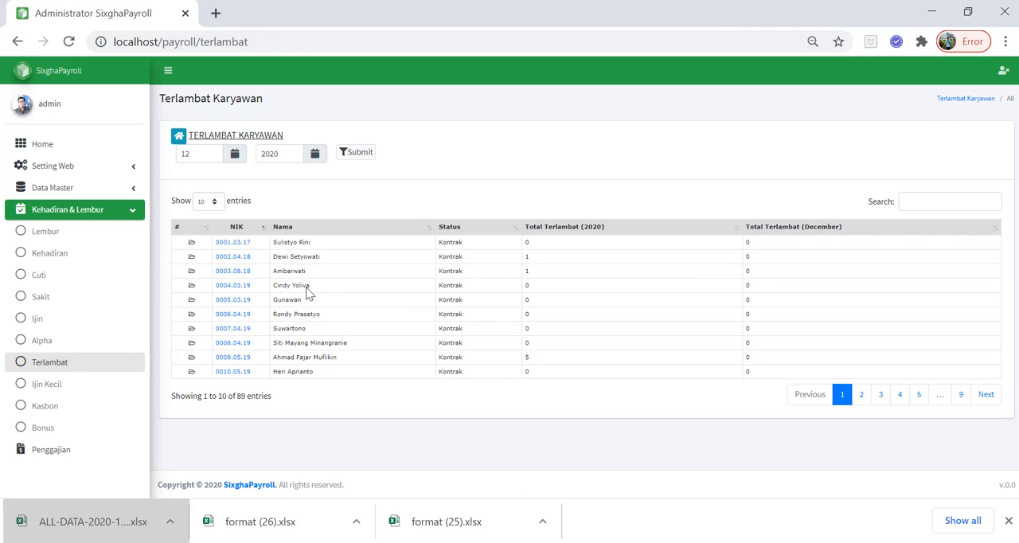
{"action": "left_click", "coordinate": [245, 271]}
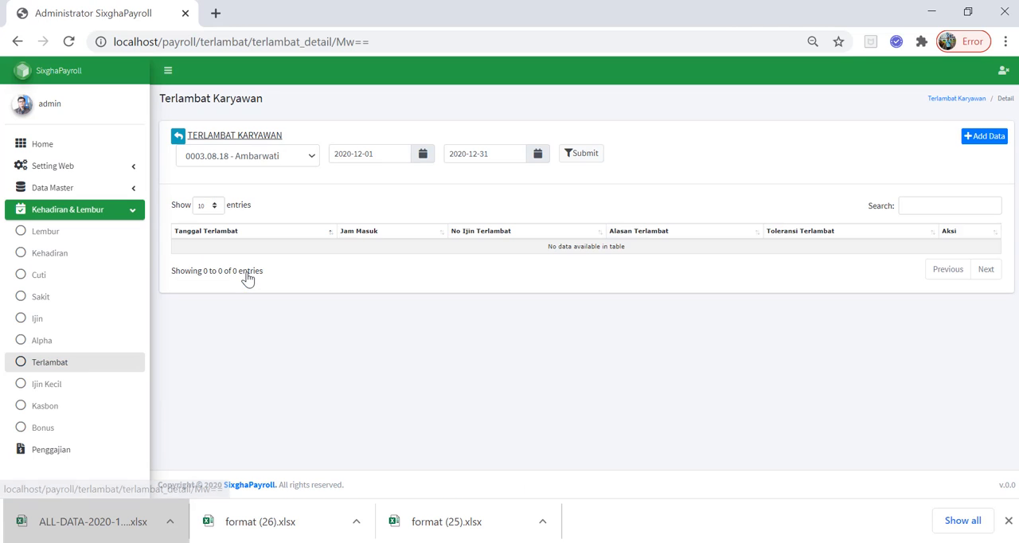
Filter the employee's lateness records with 2020-08-01 as the start date
{"action": "left_click", "coordinate": [426, 159]}
{"action": "left_click", "coordinate": [340, 176]}
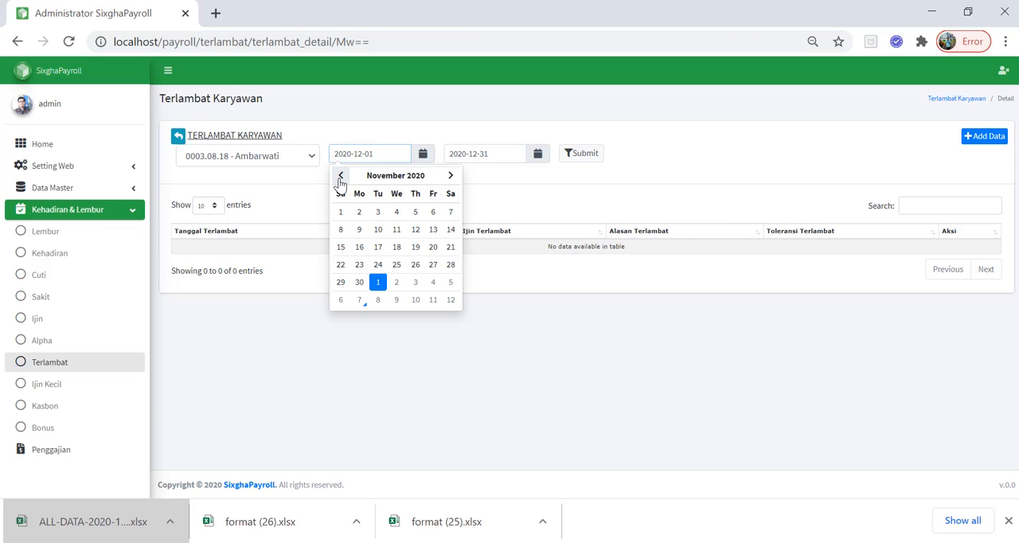
{"action": "left_click", "coordinate": [340, 176]}
{"action": "left_click", "coordinate": [340, 177]}
{"action": "left_click", "coordinate": [341, 176]}
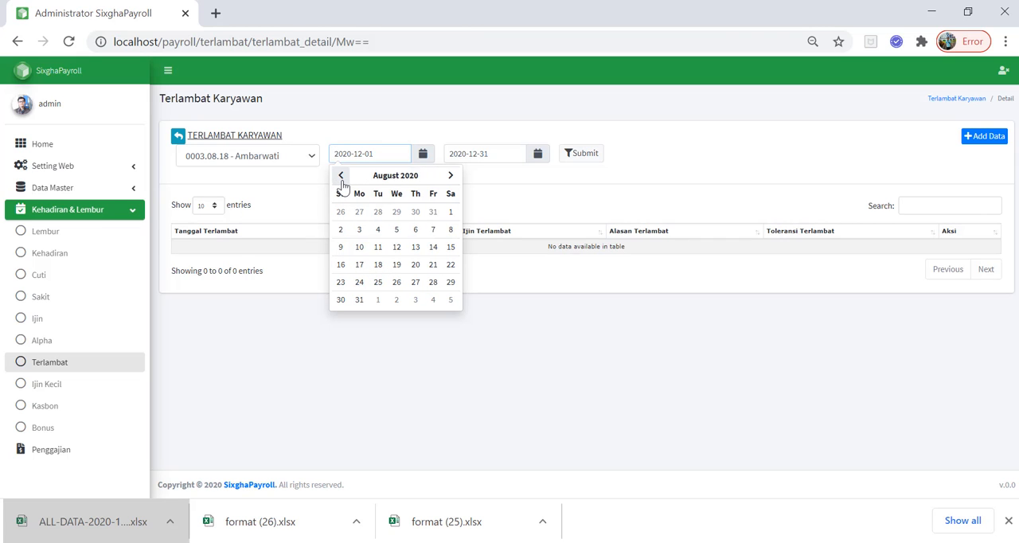
{"action": "left_click", "coordinate": [451, 212]}
{"action": "left_click", "coordinate": [579, 158]}
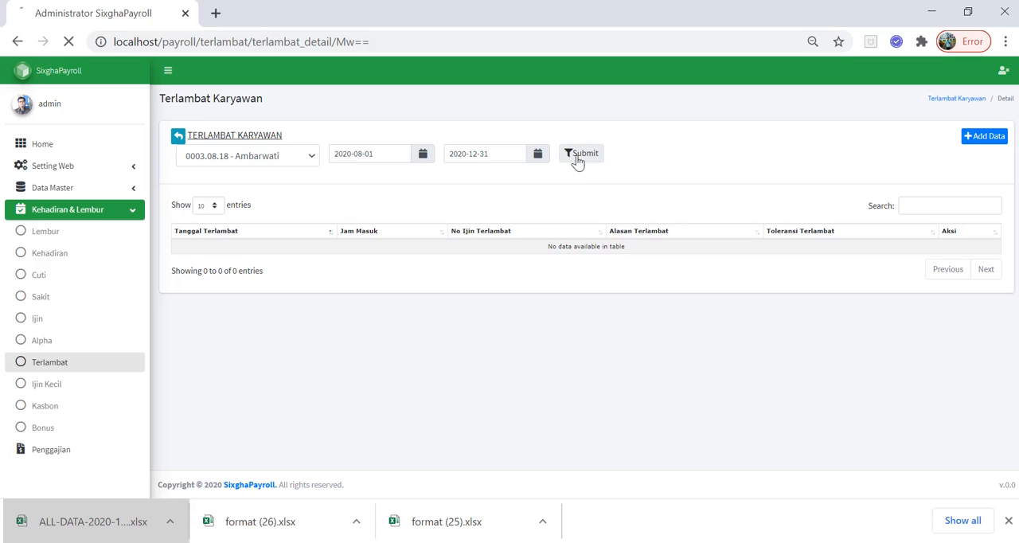
Filter the lateness records with 2020-07-01 as the start date and examine the Jam Masuk value of the listed record
{"action": "left_click", "coordinate": [425, 156]}
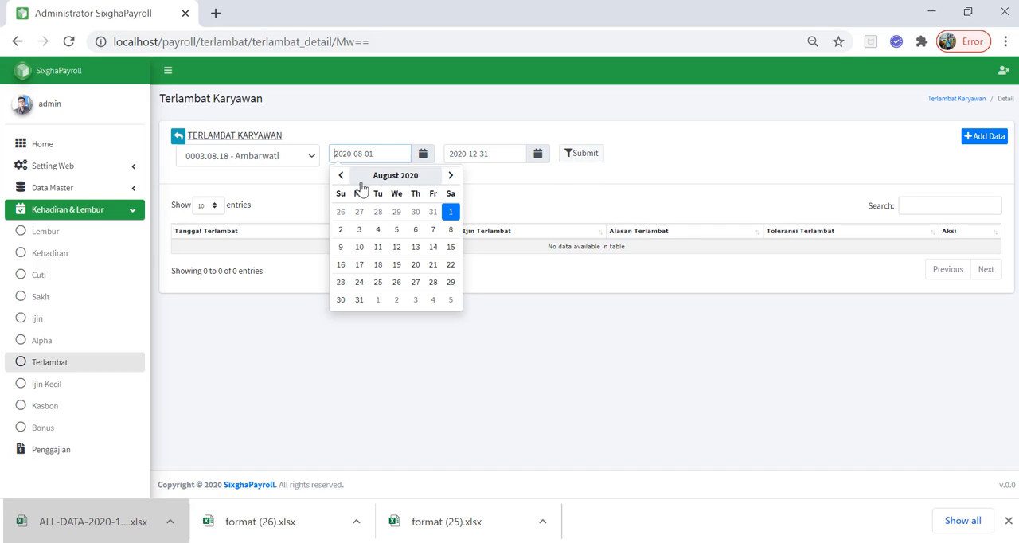
{"action": "left_click", "coordinate": [340, 176]}
{"action": "left_click", "coordinate": [396, 212]}
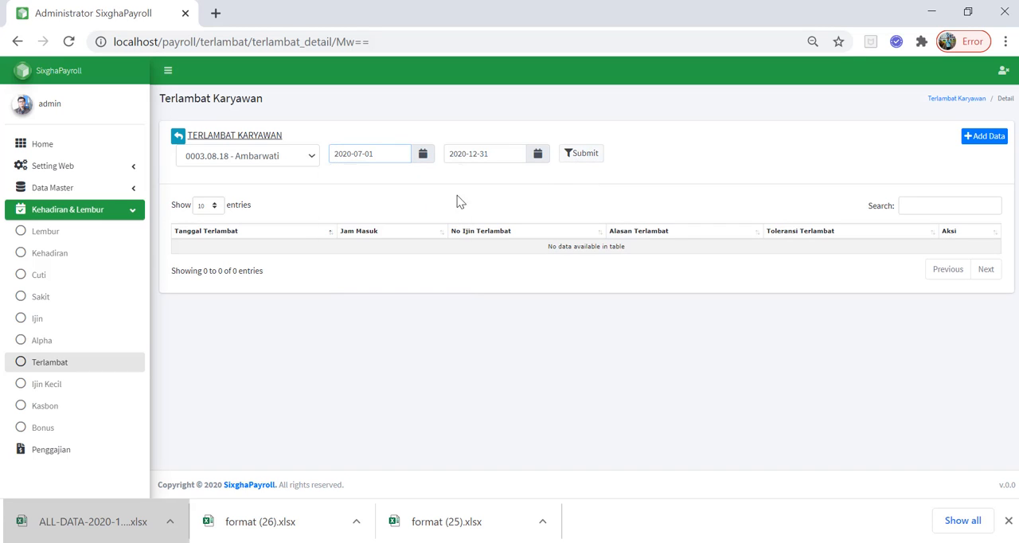
{"action": "left_click", "coordinate": [573, 158]}
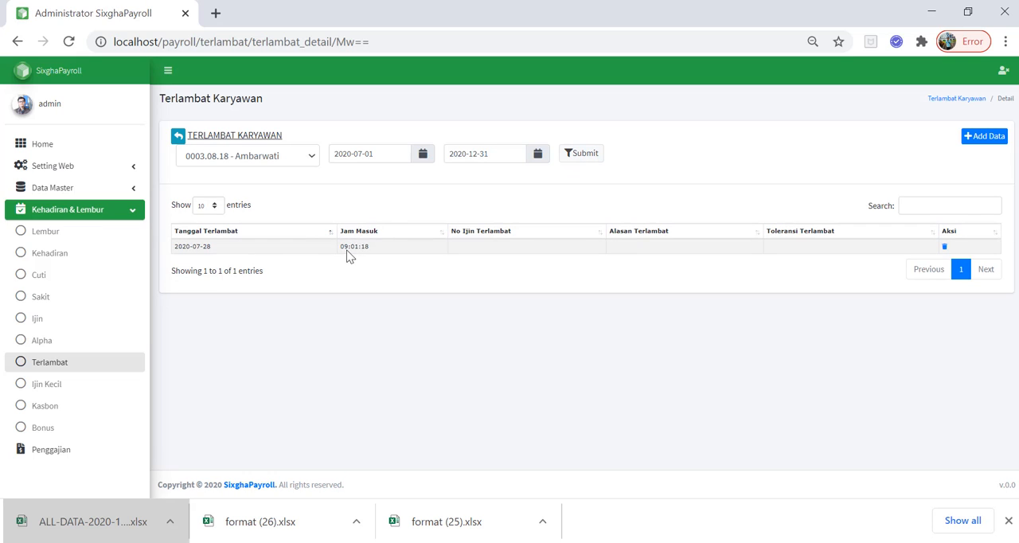
{"action": "left_click_drag", "start_coordinate": [344, 247], "coordinate": [365, 247]}
Examine the lateness add-data form, choose 07/12/2020 as Tanggal Terlambat, and close the form unsaved
{"action": "left_click", "coordinate": [979, 136]}
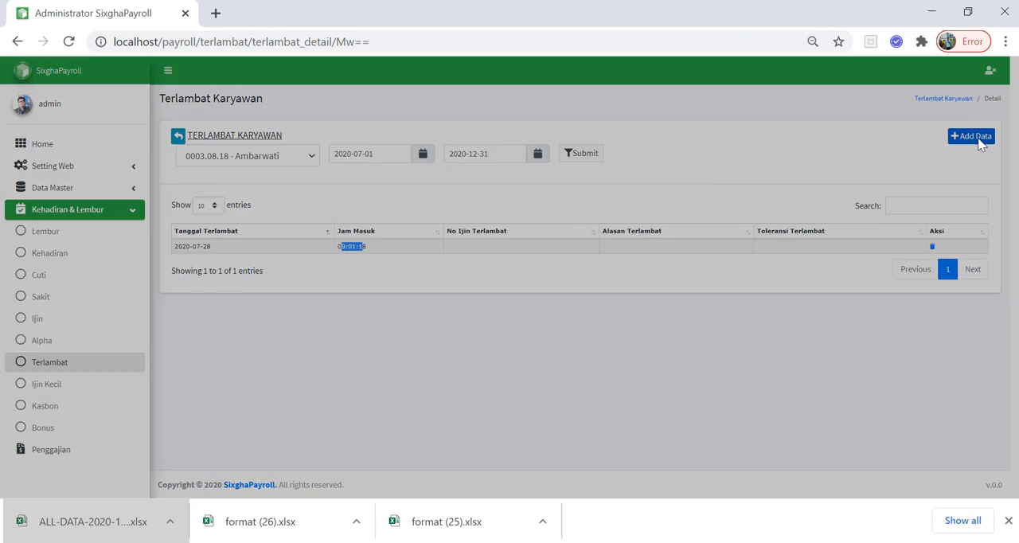
{"action": "left_click", "coordinate": [486, 206]}
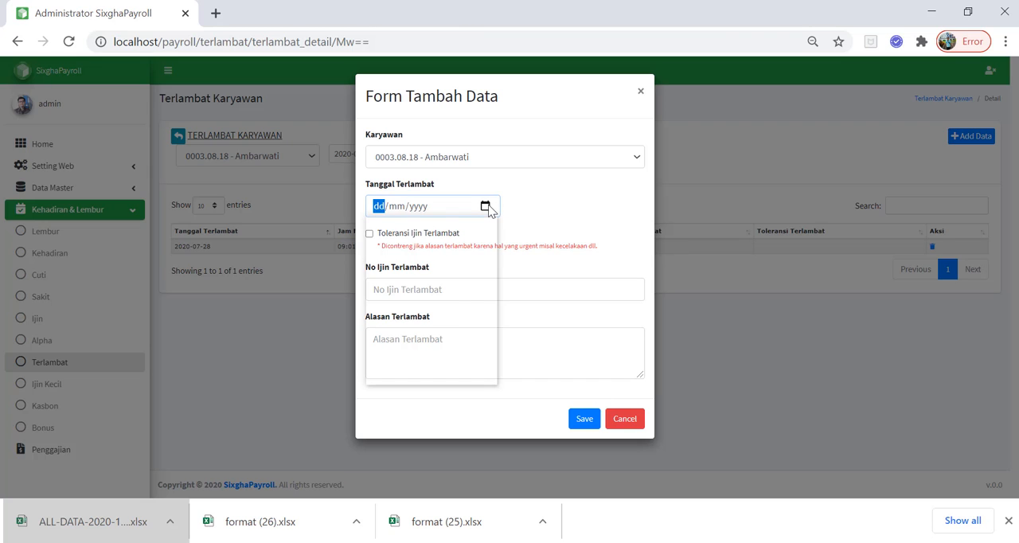
{"action": "left_click", "coordinate": [402, 291]}
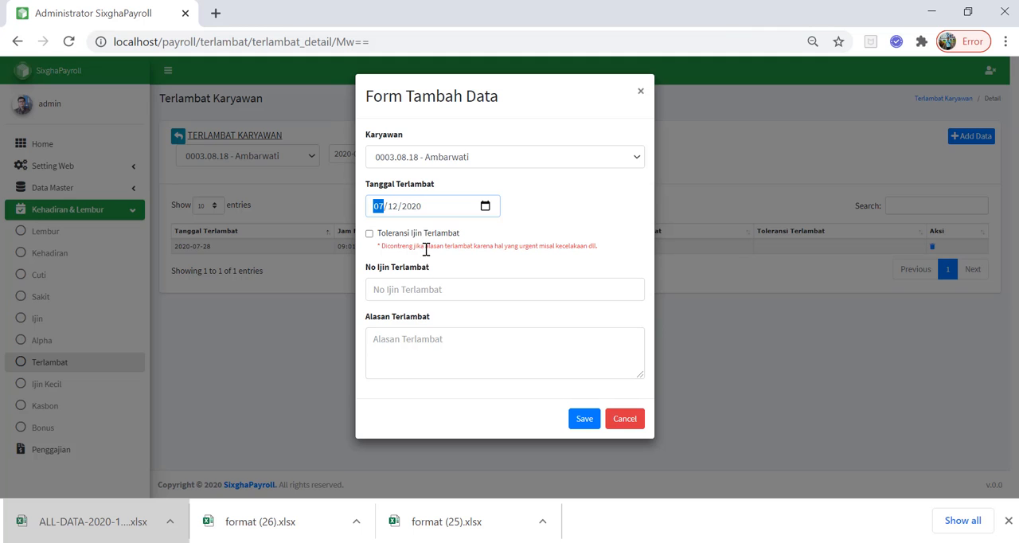
{"action": "left_click", "coordinate": [420, 288]}
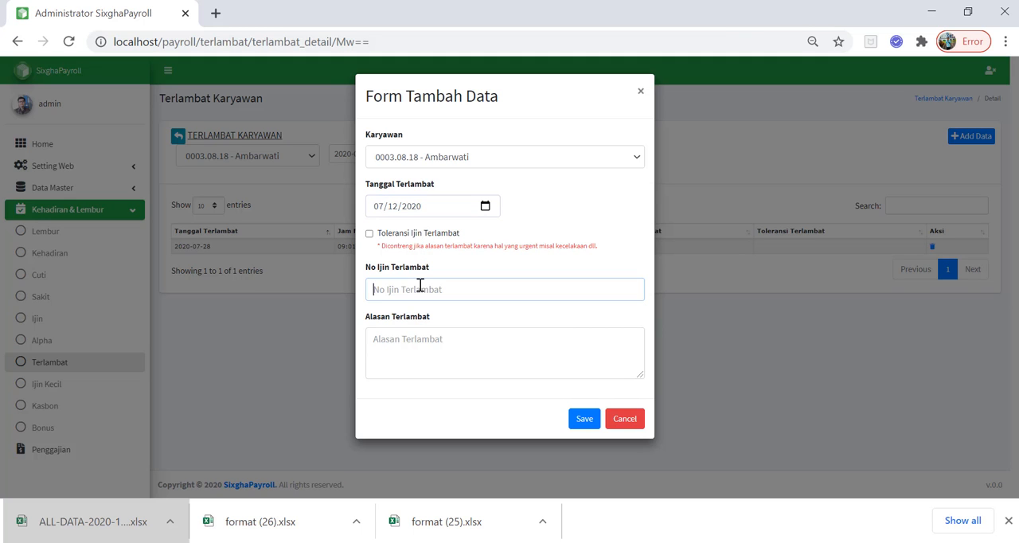
{"action": "left_click", "coordinate": [625, 421]}
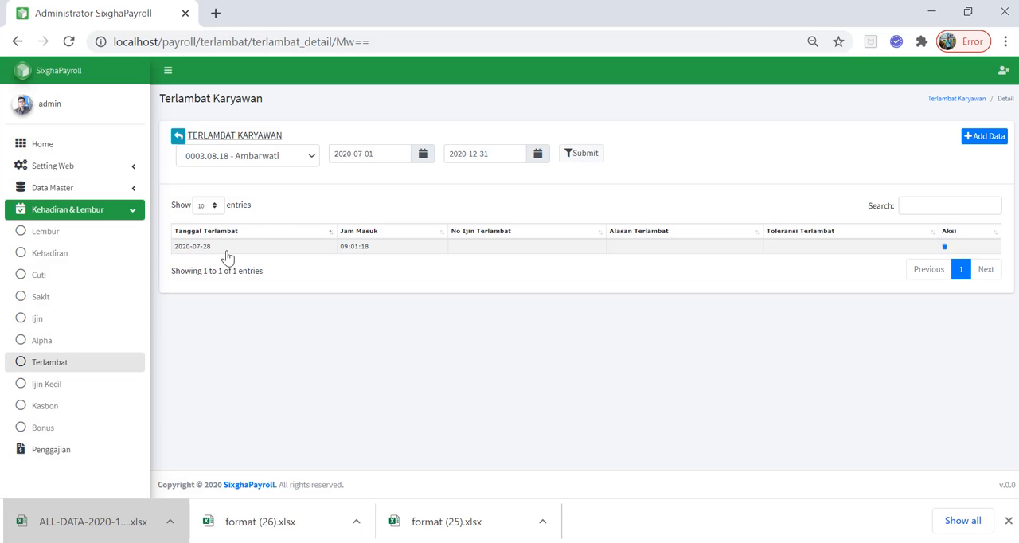
View the Ijin Kecil list and open the Kasbon list
{"action": "left_click", "coordinate": [57, 385]}
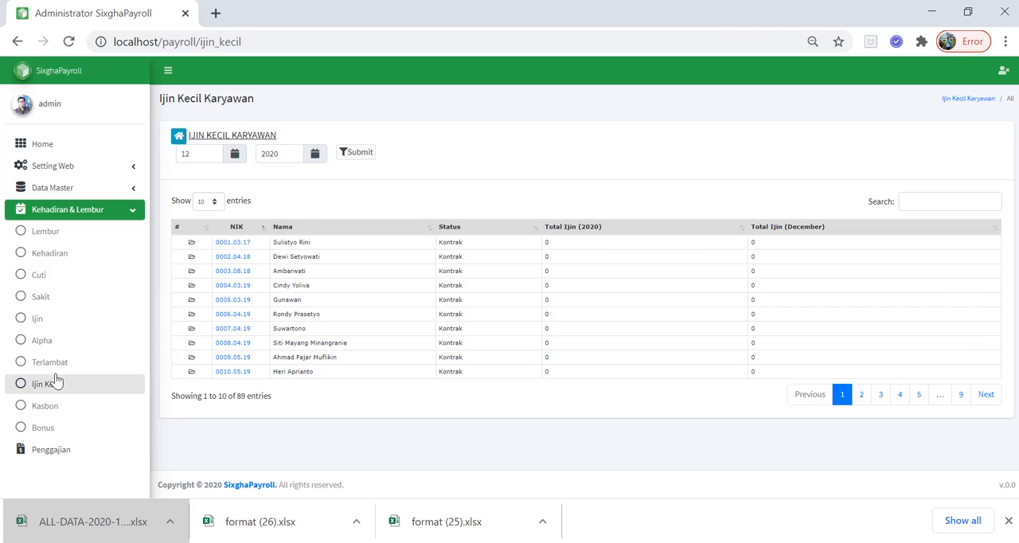
{"action": "left_click", "coordinate": [103, 416]}
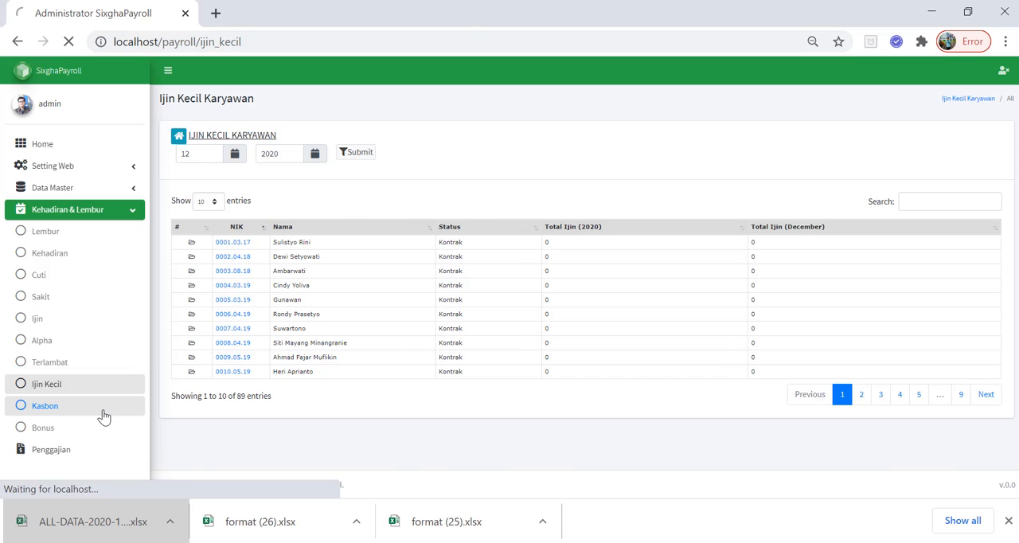
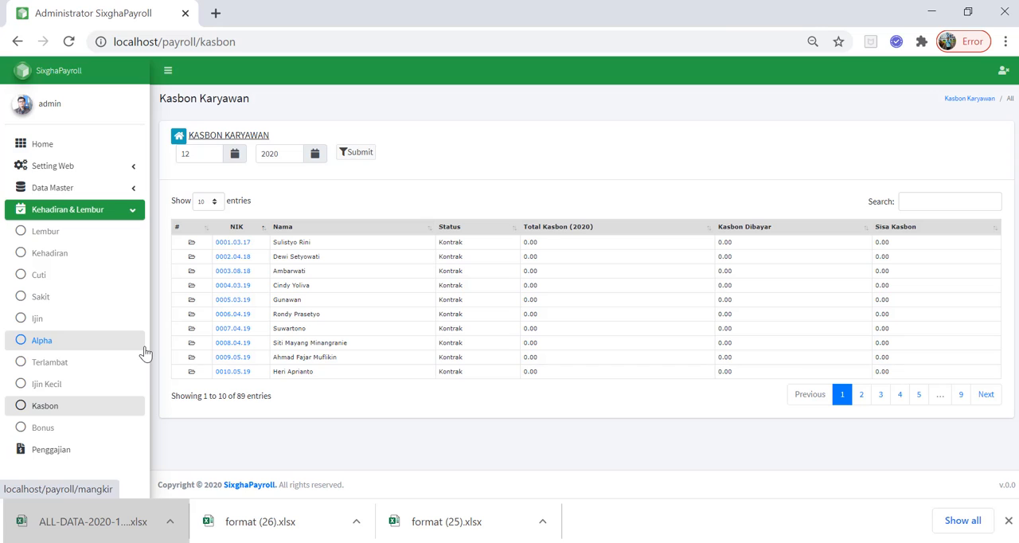
Open the Kasbon details of the ninth listed employee and set the filter's start date to 2019-08-08
{"action": "left_click", "coordinate": [237, 357]}
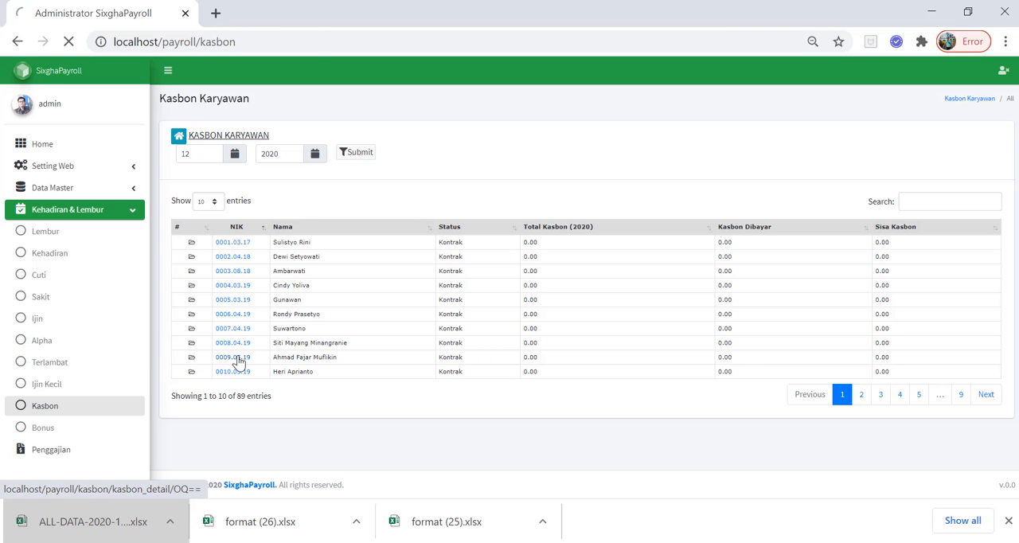
{"action": "left_click", "coordinate": [447, 155]}
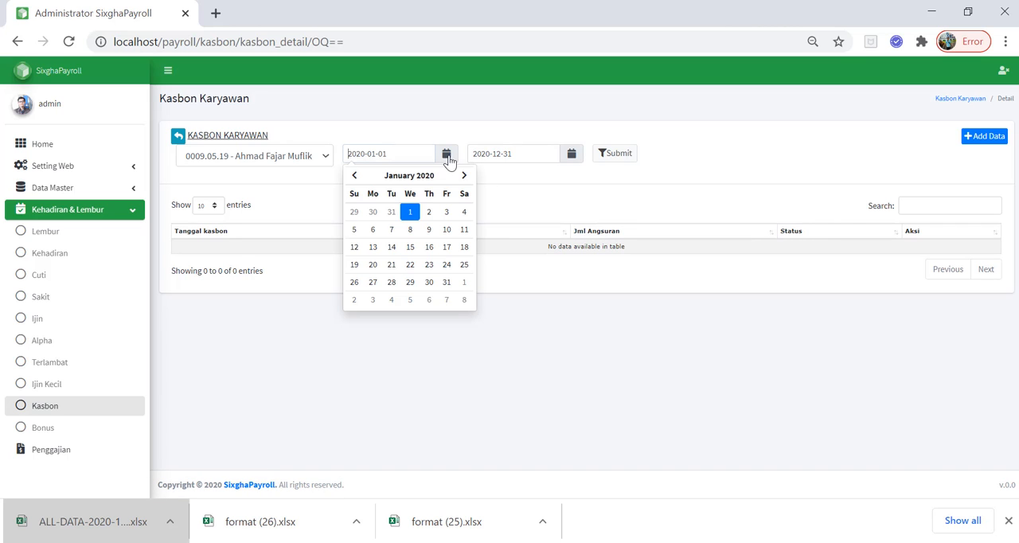
{"action": "left_click", "coordinate": [356, 175]}
{"action": "left_click", "coordinate": [356, 176]}
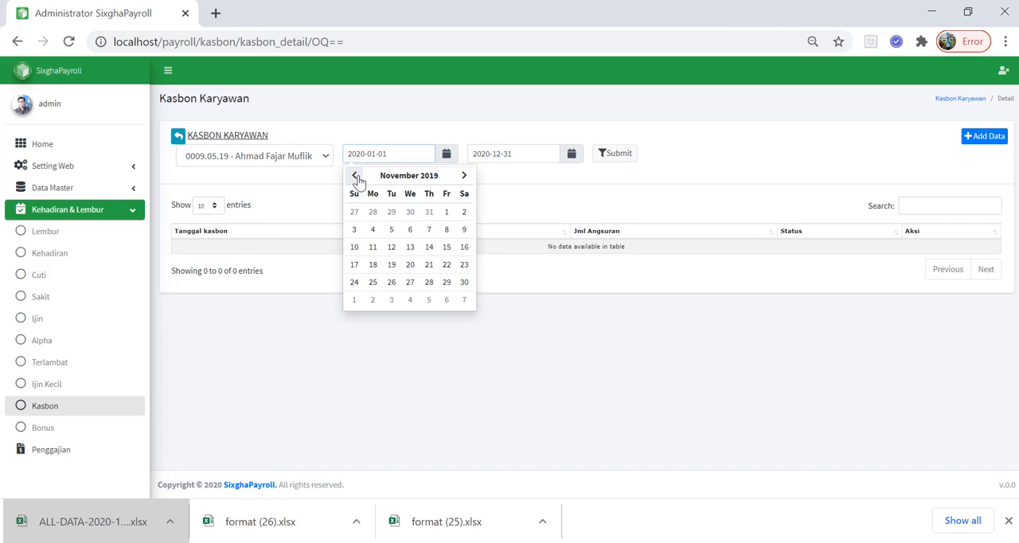
{"action": "left_click", "coordinate": [355, 175]}
{"action": "left_click", "coordinate": [355, 175]}
{"action": "left_click", "coordinate": [355, 175]}
{"action": "left_click", "coordinate": [428, 229]}
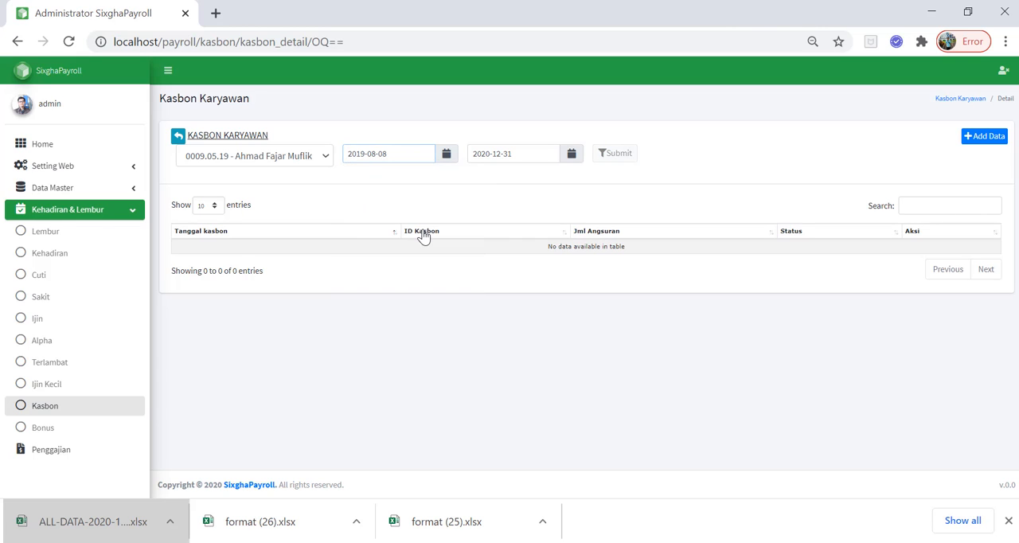
Start a new Kasbon entry for the same employee and add two extra deduction rows
{"action": "left_click", "coordinate": [979, 137]}
{"action": "left_click", "coordinate": [526, 157]}
{"action": "left_click", "coordinate": [457, 175]}
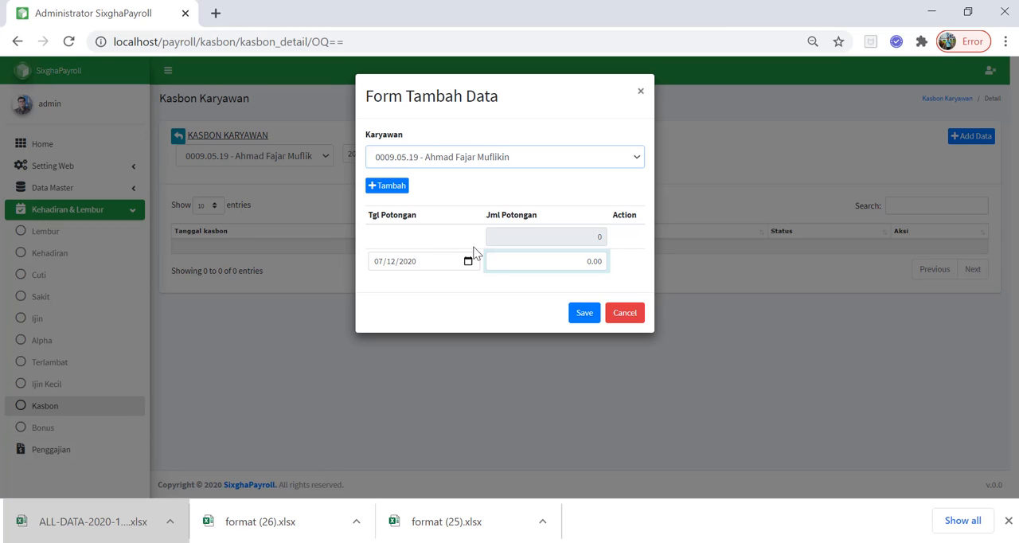
{"action": "left_click", "coordinate": [399, 195]}
{"action": "left_click", "coordinate": [398, 189]}
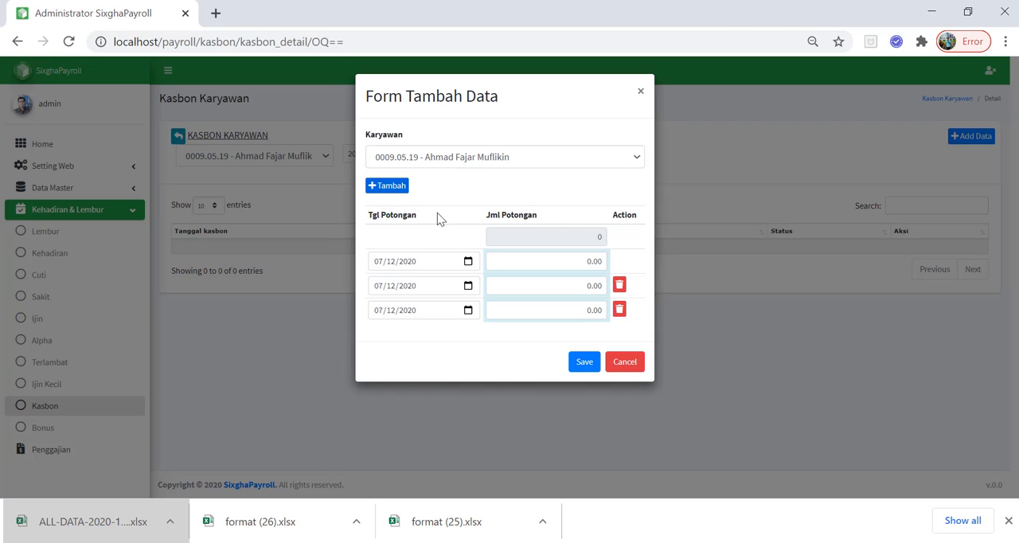
Set the first deduction row to date 24/08/2020 and amount 200,000
{"action": "left_click", "coordinate": [467, 261]}
{"action": "left_click", "coordinate": [467, 285]}
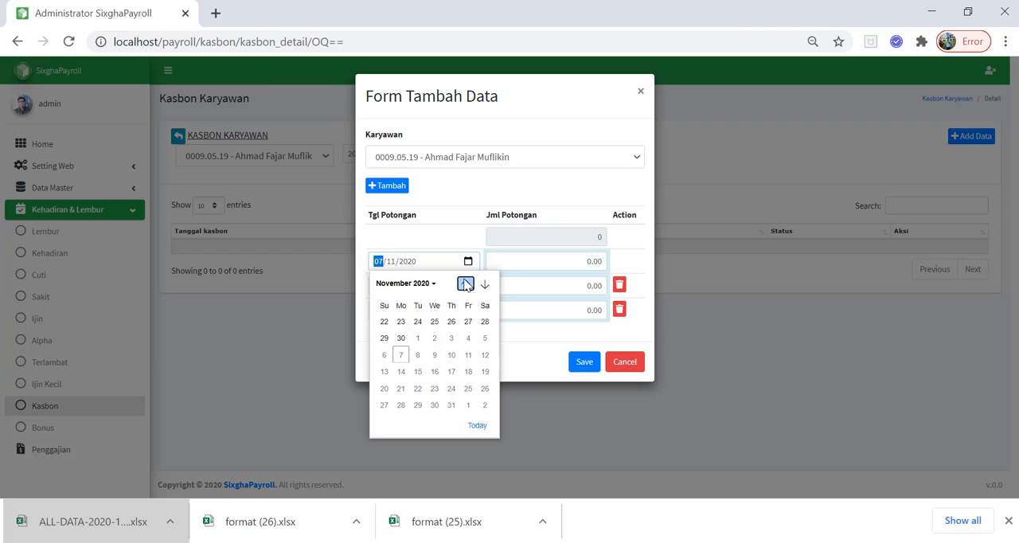
{"action": "left_click", "coordinate": [467, 284]}
{"action": "left_click", "coordinate": [466, 284]}
{"action": "left_click", "coordinate": [466, 285]}
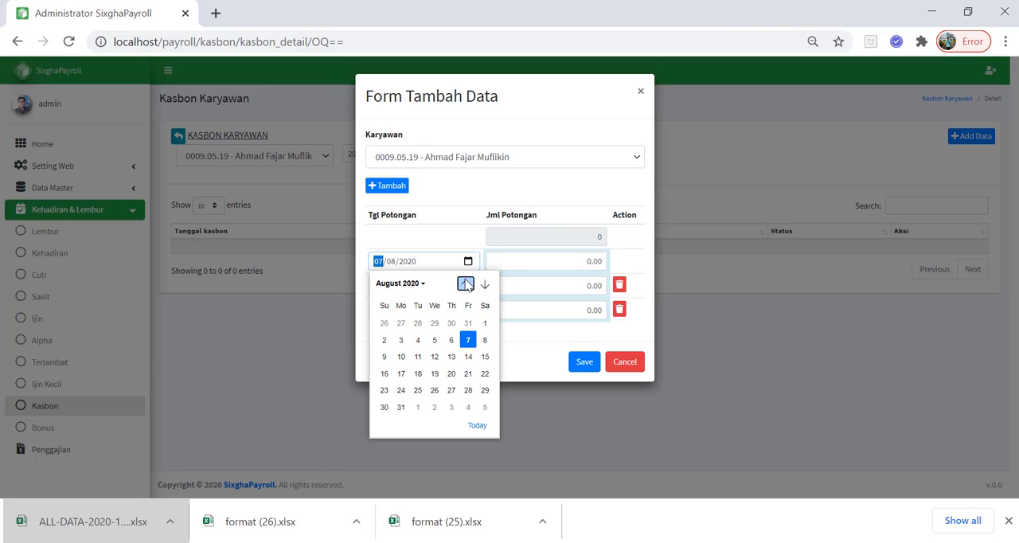
{"action": "left_click", "coordinate": [401, 390]}
{"action": "left_click_drag", "start_coordinate": [564, 267], "coordinate": [630, 269]}
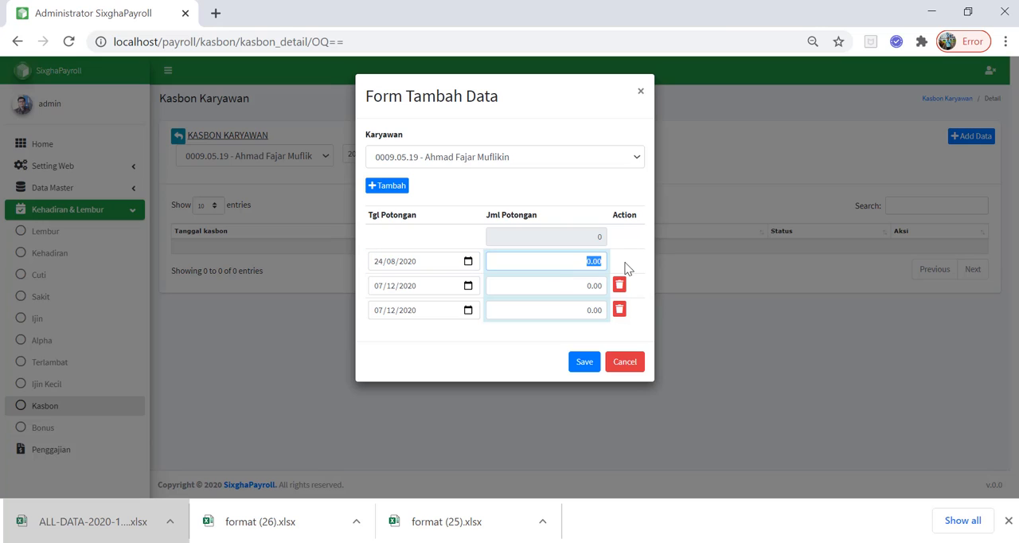
{"action": "type", "text": "2000000"}
Set the second deduction row to date 24/09/2020 and amount 200,000
{"action": "left_click", "coordinate": [471, 309]}
{"action": "left_click", "coordinate": [475, 291]}
{"action": "left_click", "coordinate": [469, 289]}
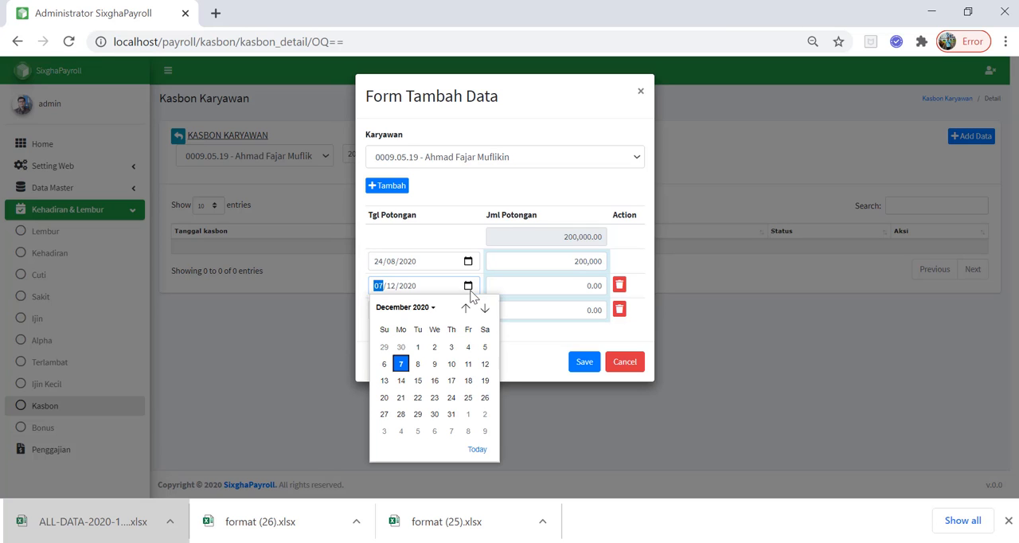
{"action": "left_click", "coordinate": [485, 308]}
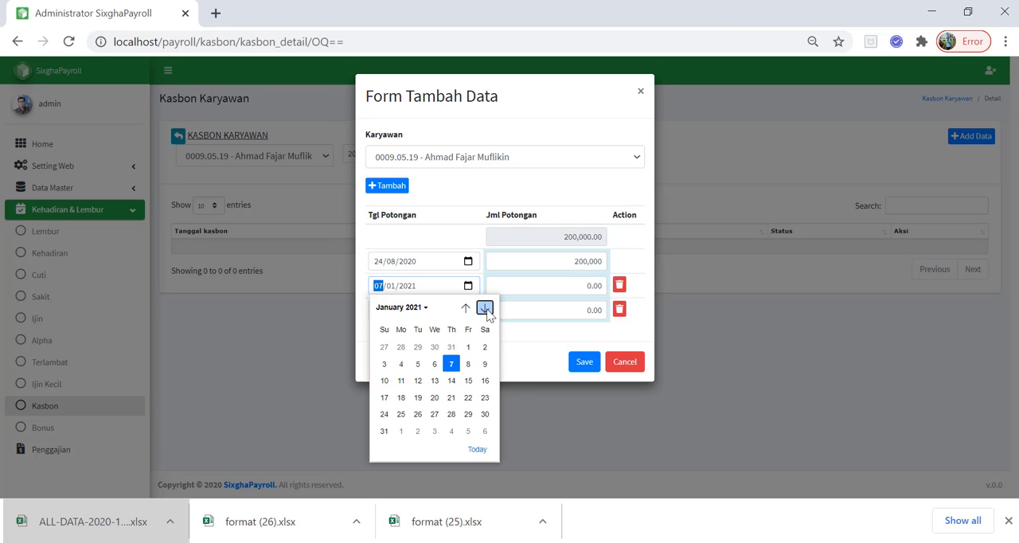
{"action": "left_click", "coordinate": [465, 308]}
{"action": "left_click", "coordinate": [466, 309]}
{"action": "left_click", "coordinate": [466, 308]}
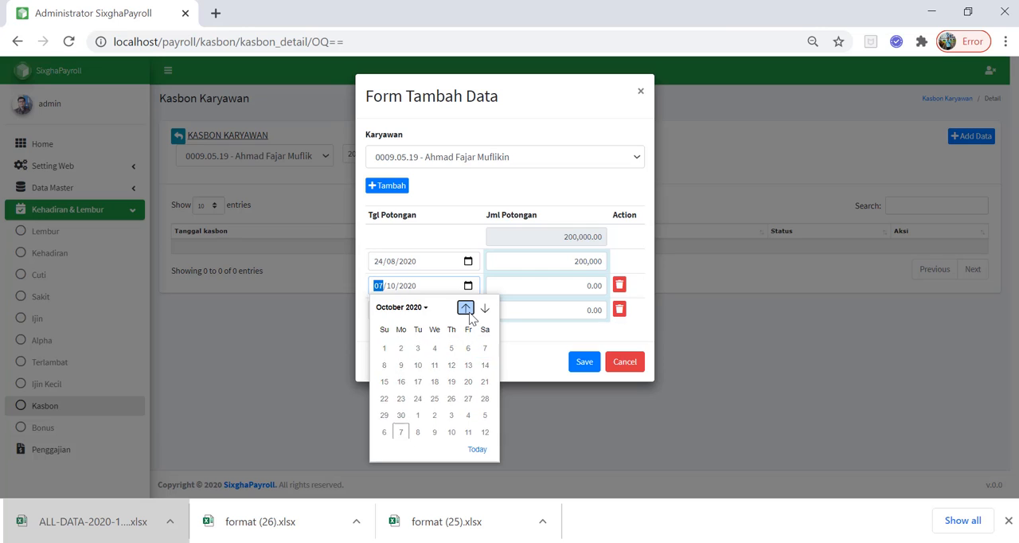
{"action": "left_click", "coordinate": [466, 308]}
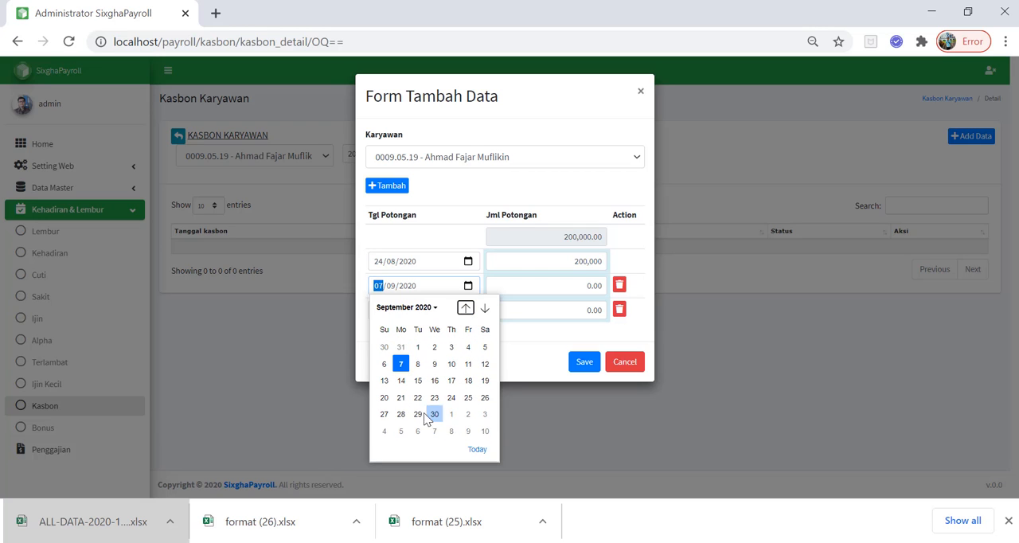
{"action": "left_click", "coordinate": [449, 396]}
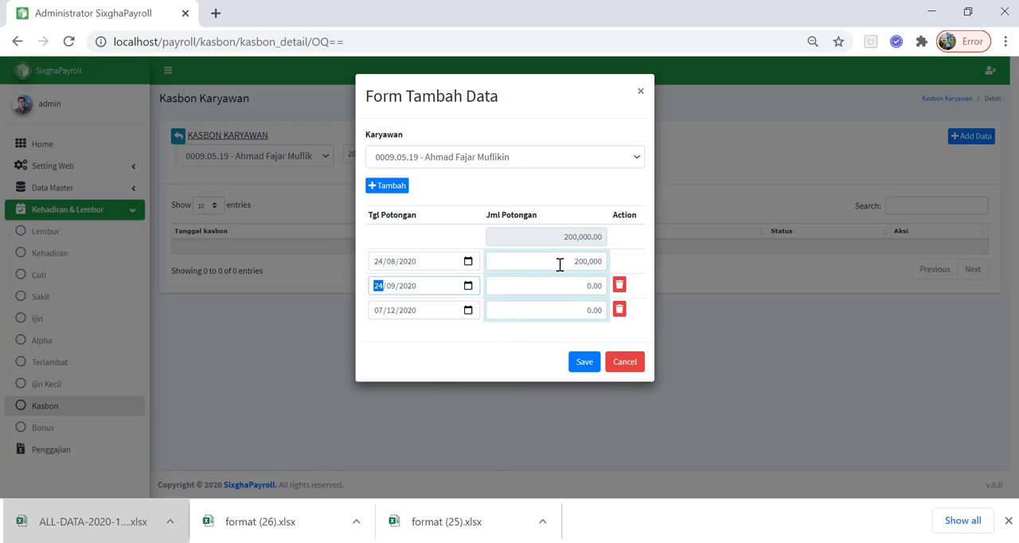
{"action": "left_click_drag", "start_coordinate": [562, 283], "coordinate": [658, 260]}
{"action": "type", "text": "1"}
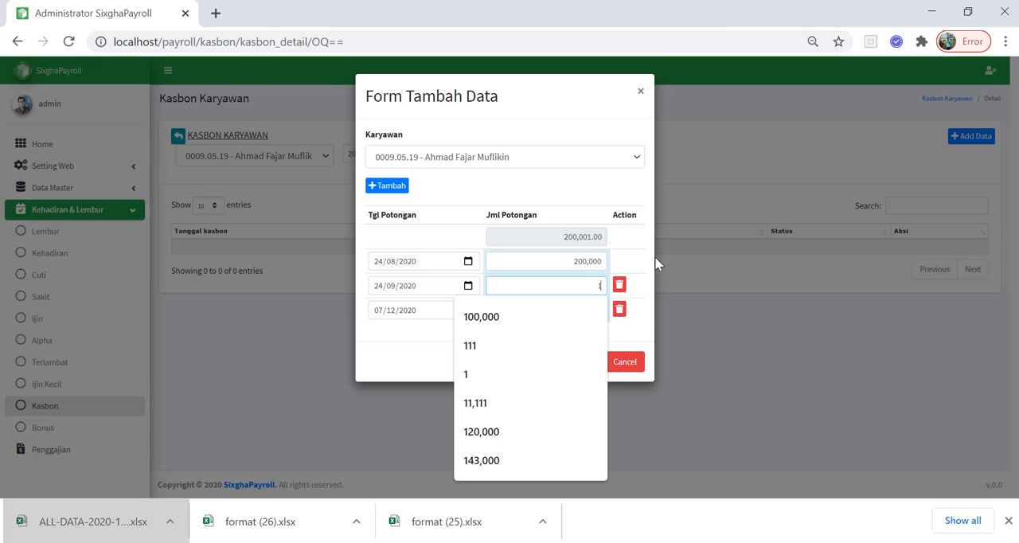
{"action": "key", "text": "BackSpace"}
{"action": "type", "text": "20"}
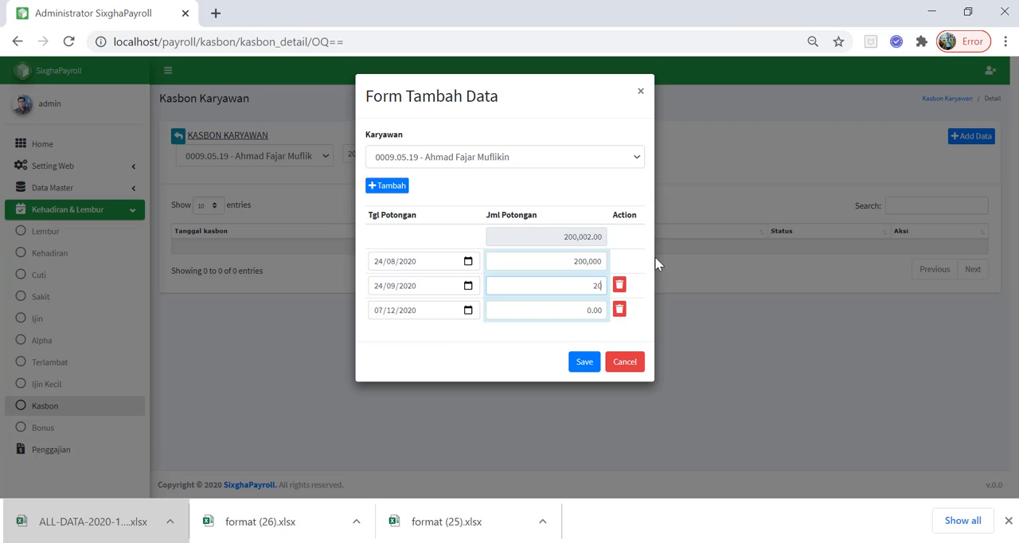
{"action": "type", "text": "0,000"}
Set the third deduction row to date 24/10/2020 and amount 100,000, and save the Kasbon entry
{"action": "left_click", "coordinate": [468, 311]}
{"action": "left_click", "coordinate": [468, 312]}
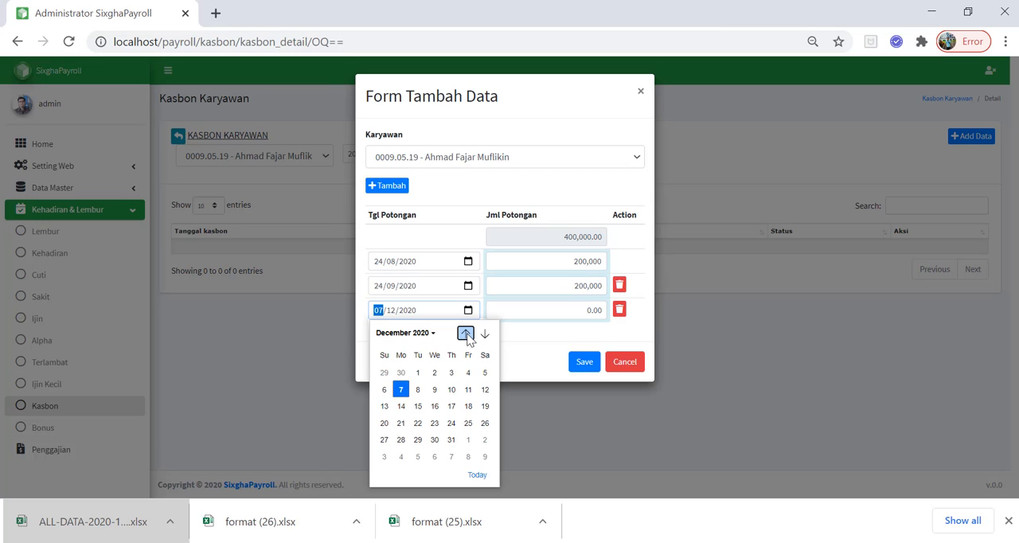
{"action": "left_click", "coordinate": [466, 334]}
{"action": "left_click", "coordinate": [466, 334]}
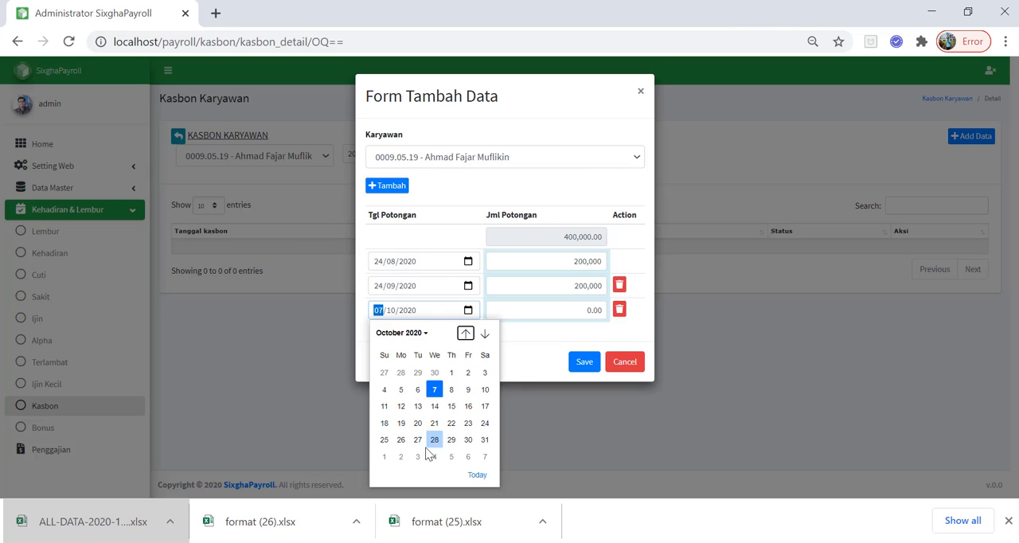
{"action": "left_click", "coordinate": [485, 423]}
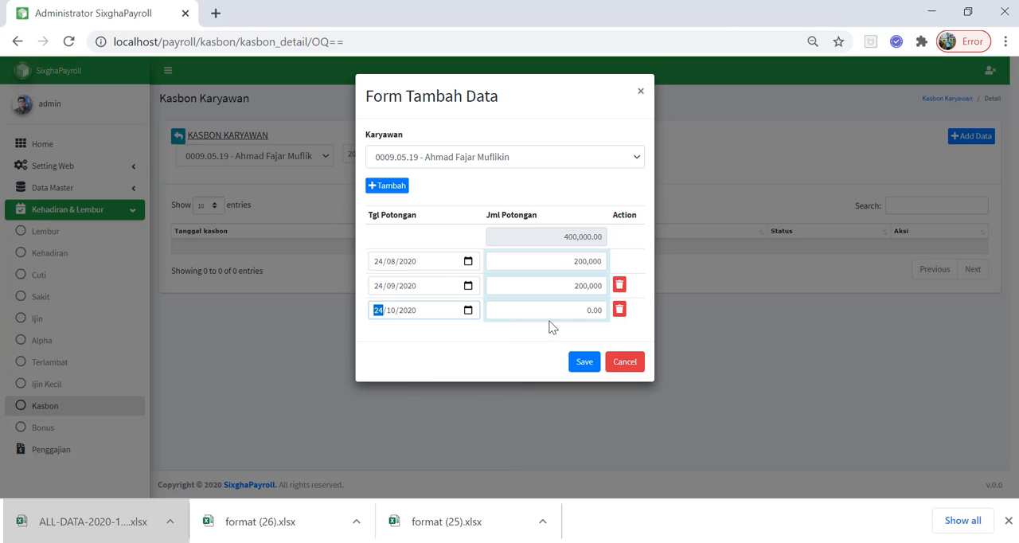
{"action": "left_click", "coordinate": [579, 310]}
{"action": "type", "text": "1000000"}
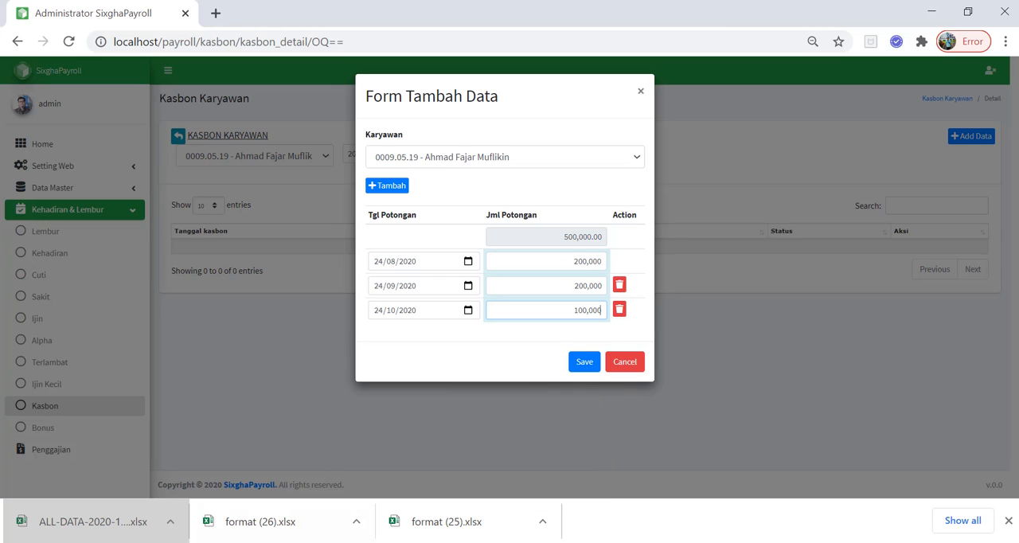
{"action": "left_click", "coordinate": [587, 364]}
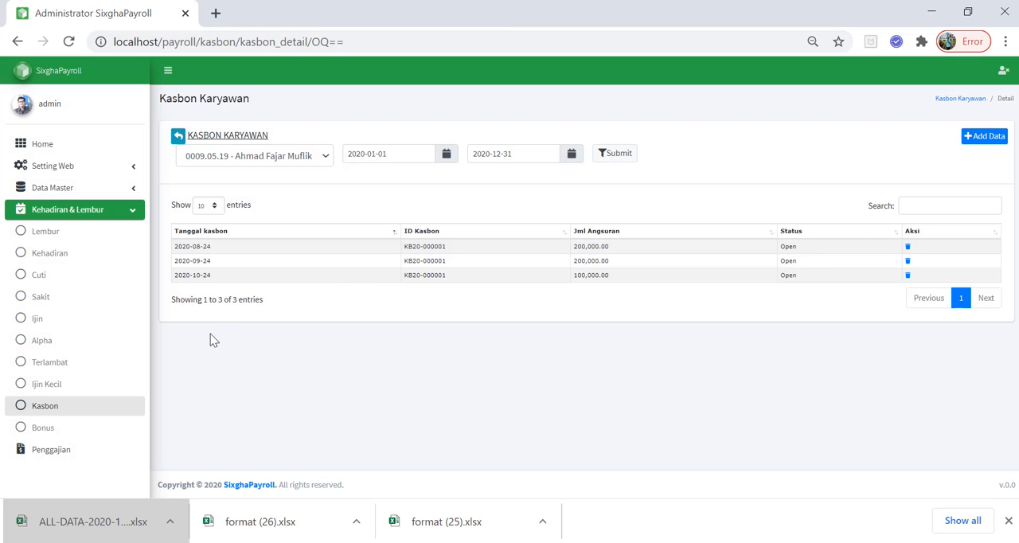
Review the totals in the Kasbon list and open the bonus details of the tenth listed employee
{"action": "left_click", "coordinate": [61, 414]}
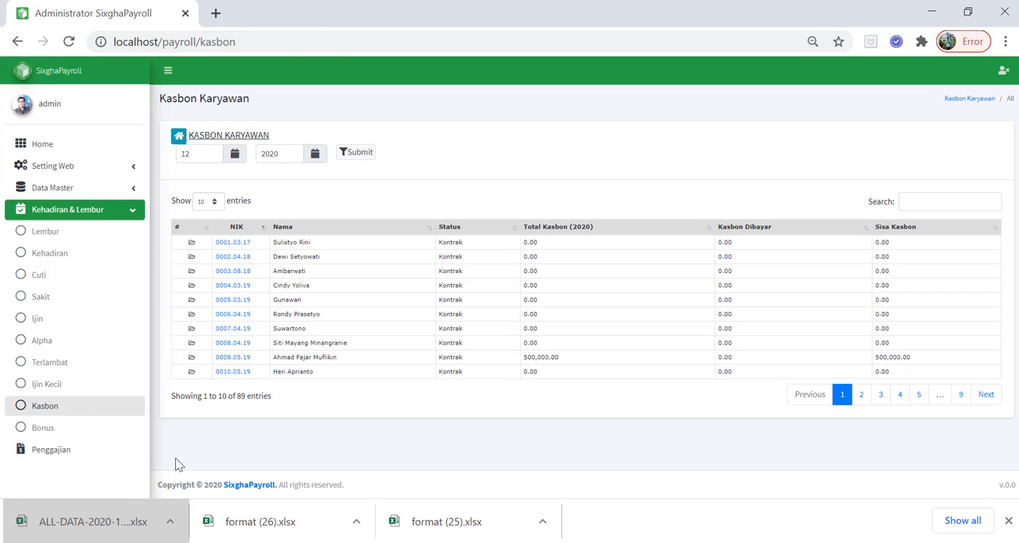
{"action": "left_click", "coordinate": [53, 430]}
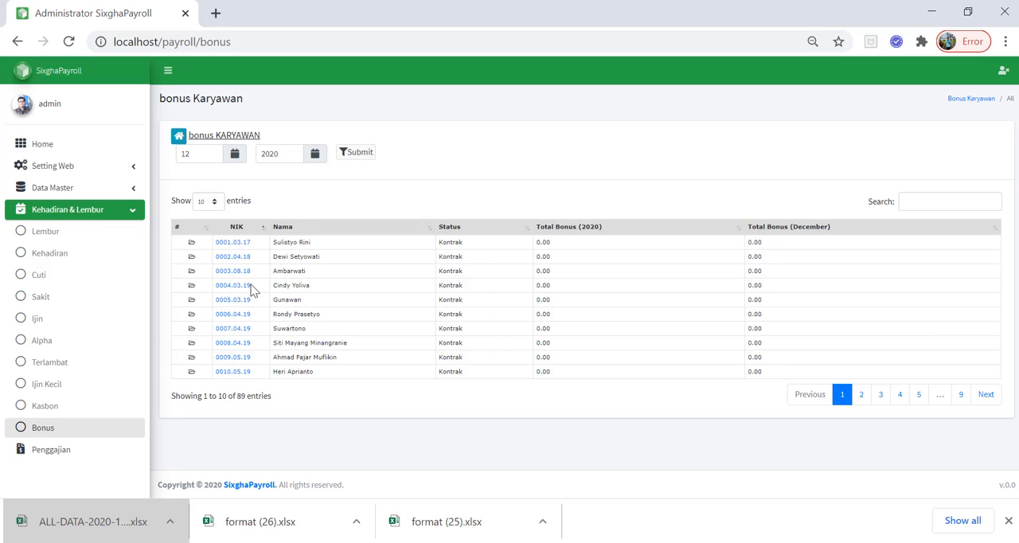
{"action": "left_click", "coordinate": [233, 372]}
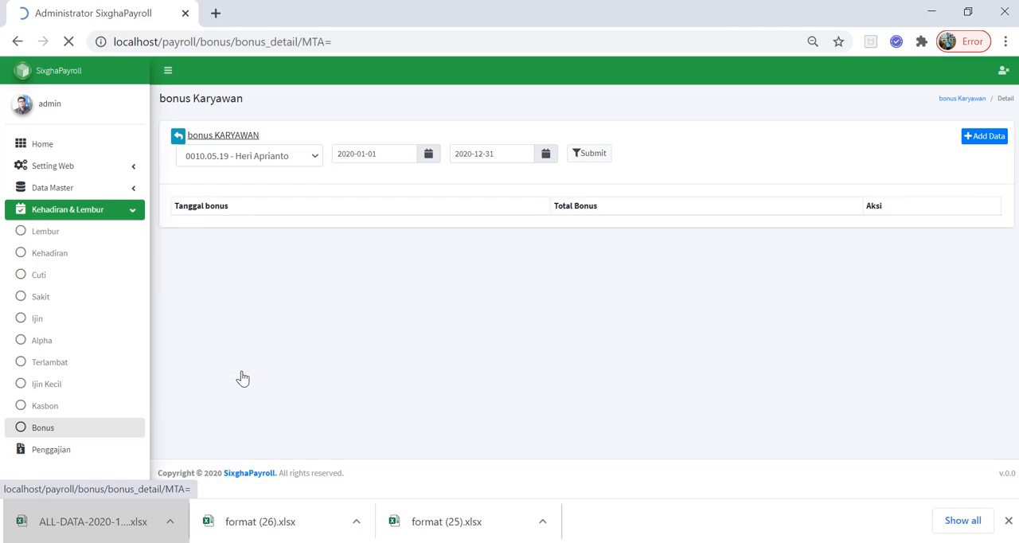
Start a new bonus entry for the same employee with 24/08/2020 as Tanggal bonus
{"action": "left_click", "coordinate": [987, 136]}
{"action": "left_click", "coordinate": [516, 164]}
{"action": "left_click", "coordinate": [509, 175]}
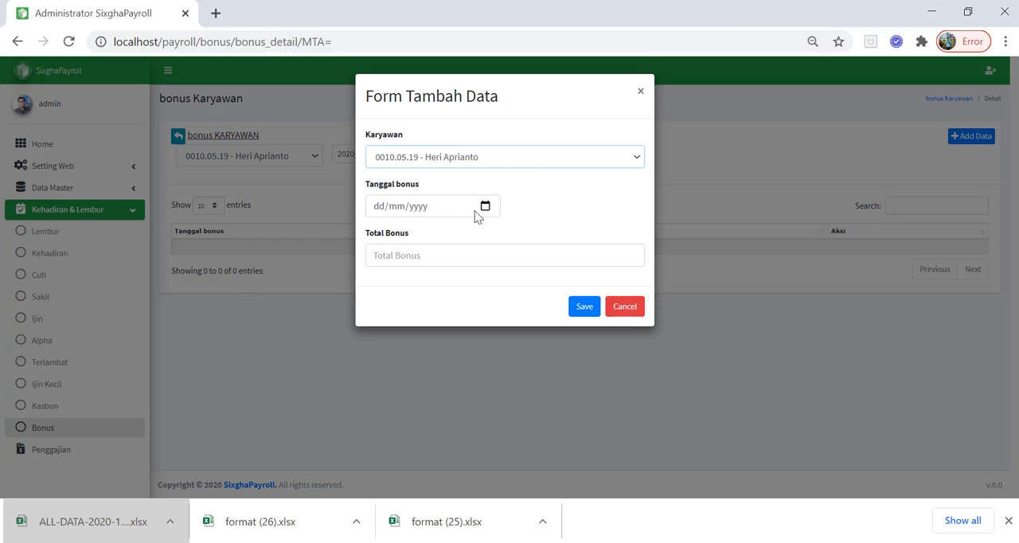
{"action": "left_click", "coordinate": [485, 205]}
{"action": "left_click", "coordinate": [462, 232]}
{"action": "left_click", "coordinate": [462, 231]}
{"action": "left_click", "coordinate": [462, 231]}
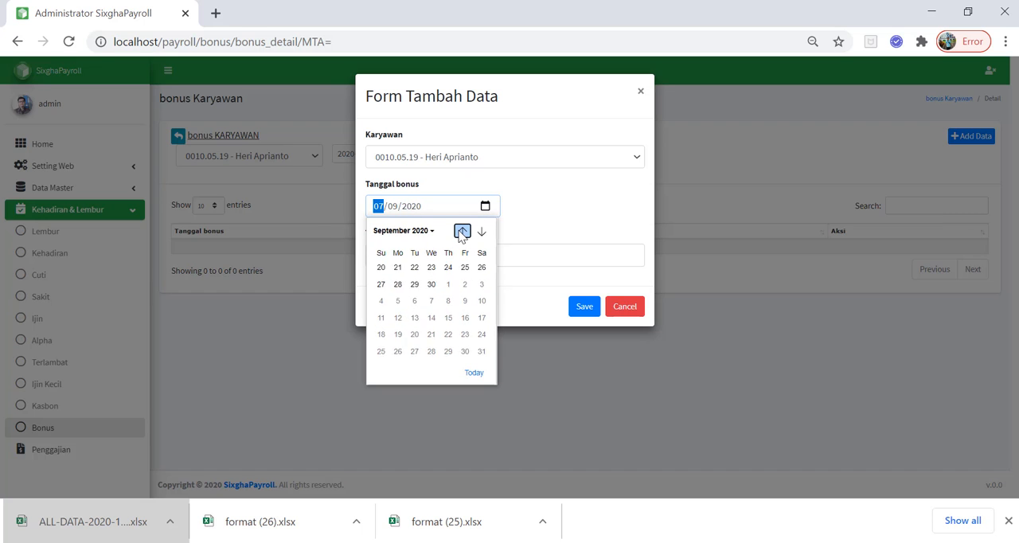
{"action": "left_click", "coordinate": [461, 231]}
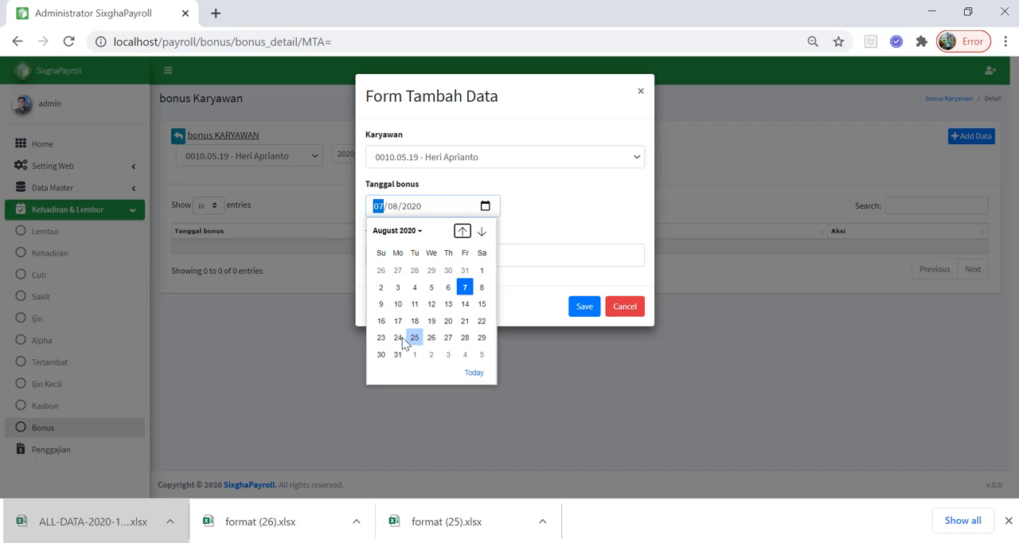
{"action": "left_click", "coordinate": [398, 338]}
Set Total Bonus to 500,000 and save the bonus entry
{"action": "left_click", "coordinate": [427, 256]}
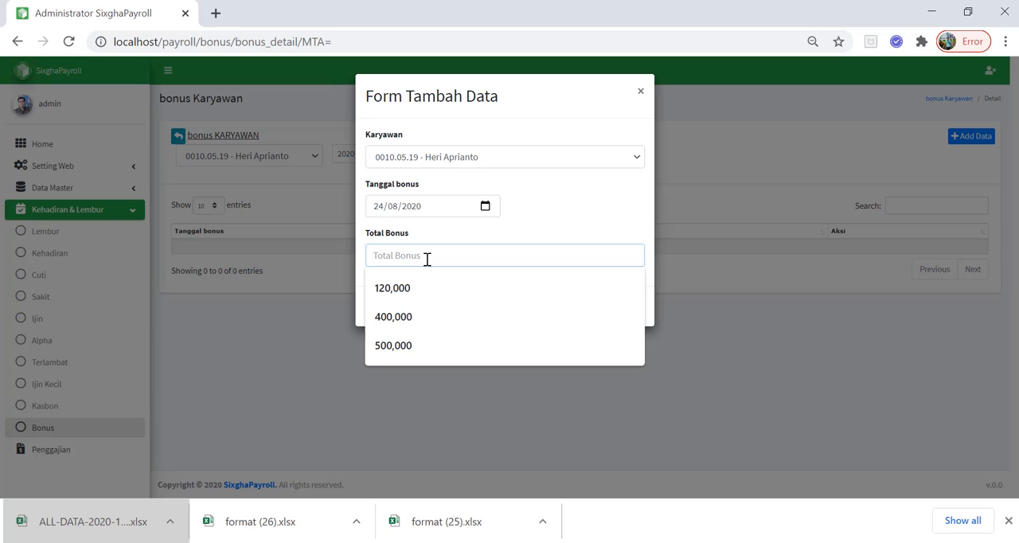
{"action": "type", "text": "500,00"}
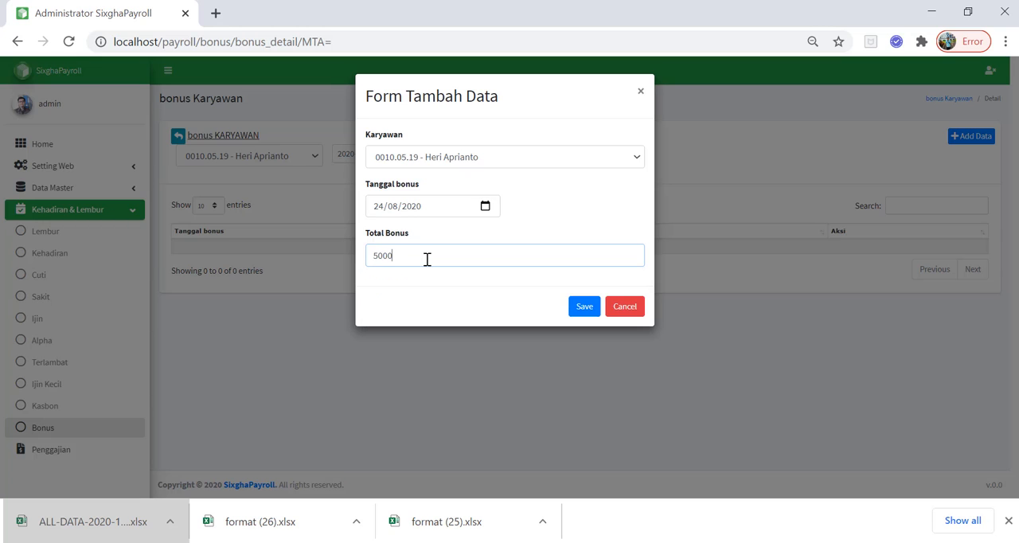
{"action": "type", "text": "0"}
{"action": "left_click", "coordinate": [589, 307]}
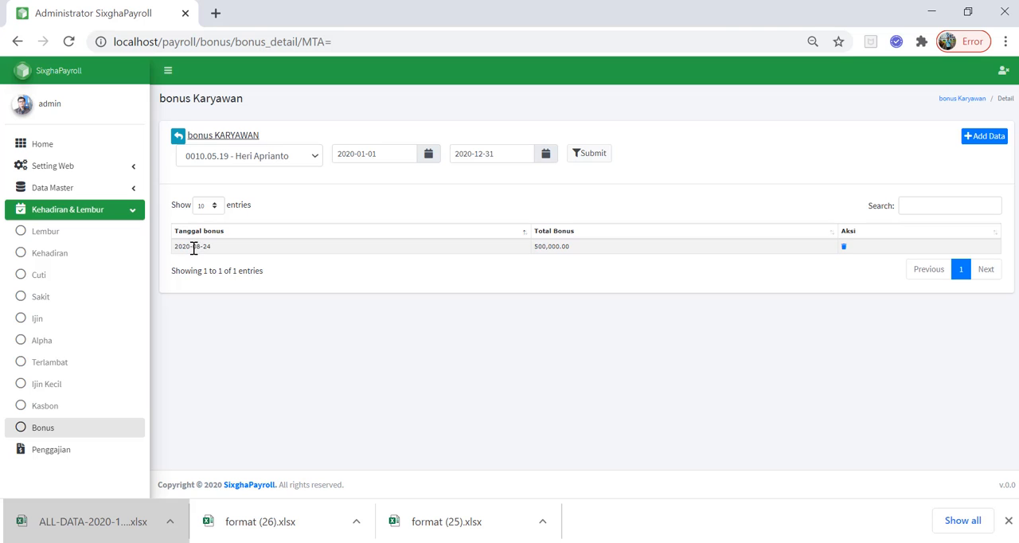
Check the employee's 2020 total in the Bonus list and open the Penggajian page by way of the Ijin Kecil list
{"action": "left_click", "coordinate": [55, 430]}
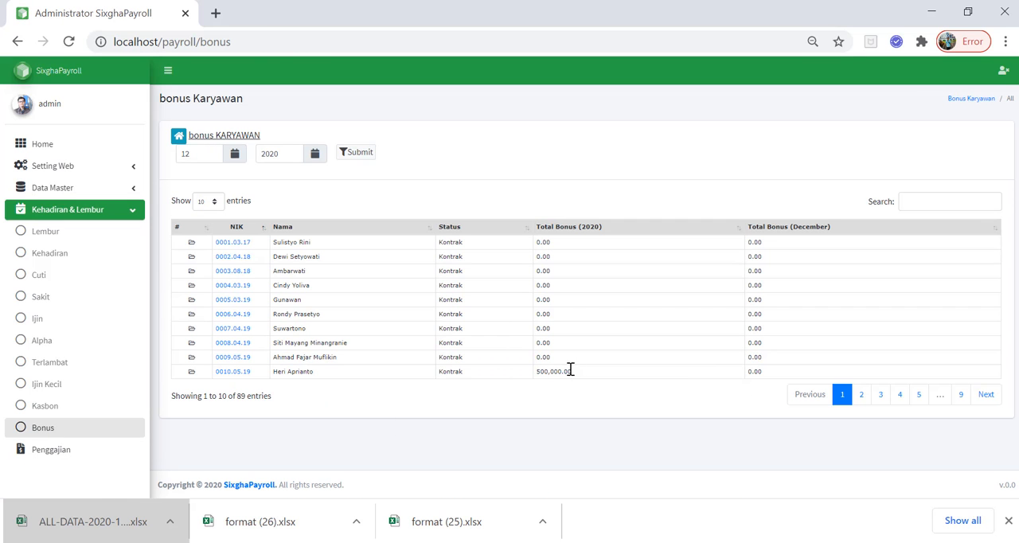
{"action": "left_click_drag", "start_coordinate": [571, 371], "coordinate": [541, 371]}
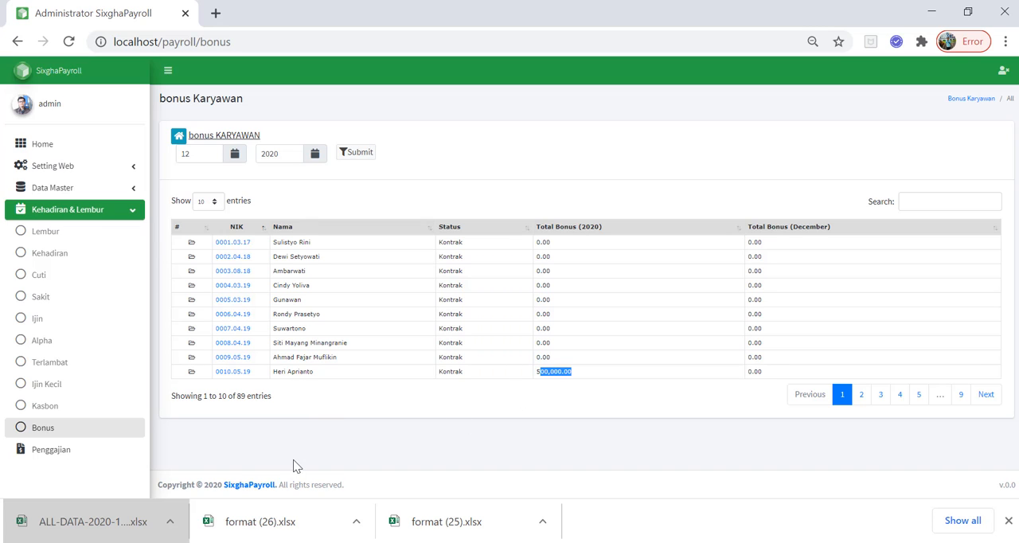
{"action": "left_click", "coordinate": [52, 384]}
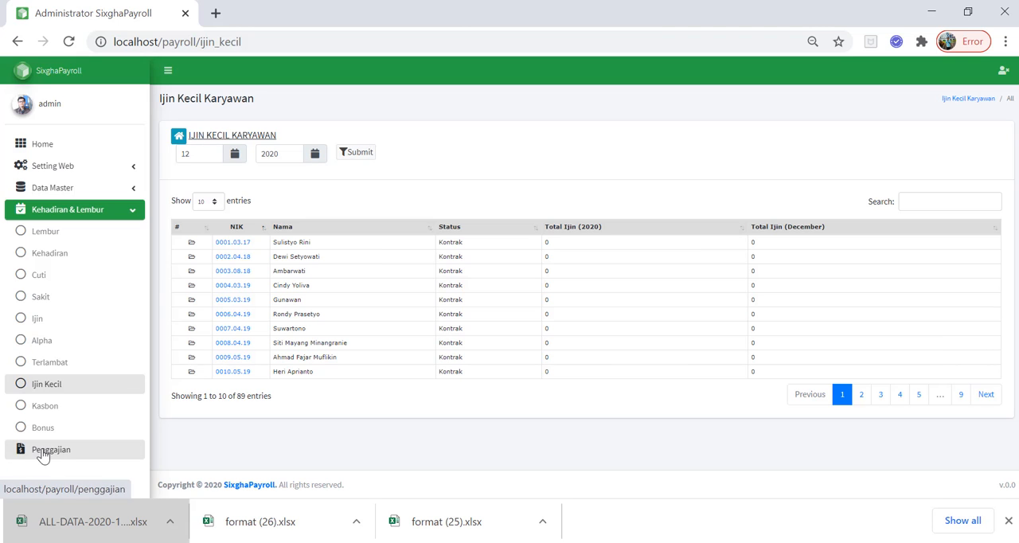
{"action": "left_click", "coordinate": [43, 450]}
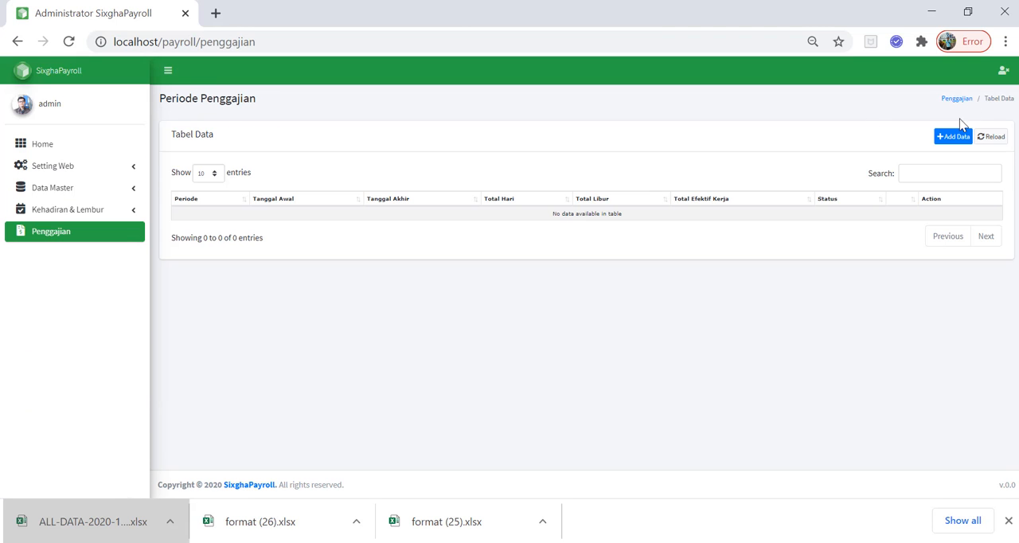
Start a new payroll period entry with 202008 as Periode Penggajian
{"action": "left_click", "coordinate": [952, 141]}
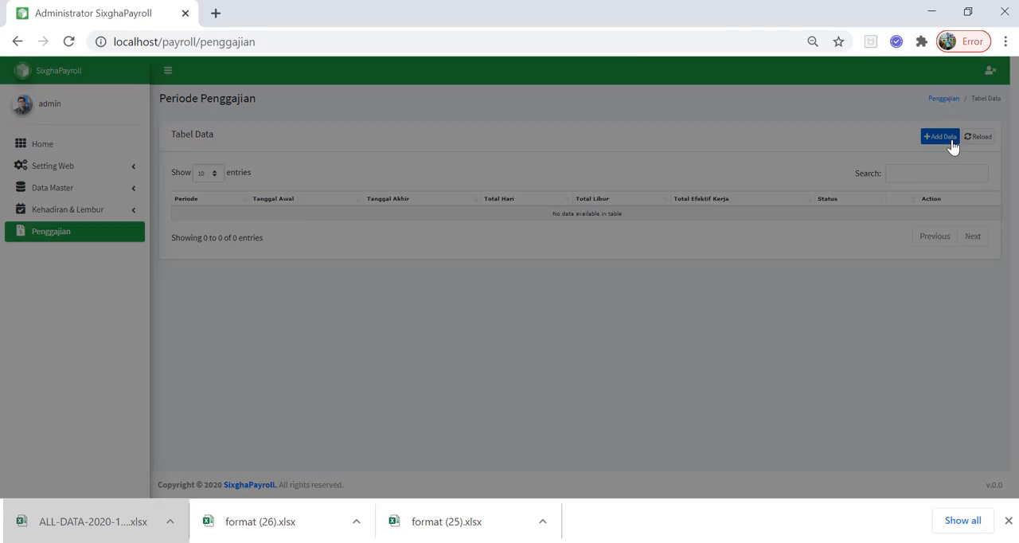
{"action": "left_click", "coordinate": [412, 157]}
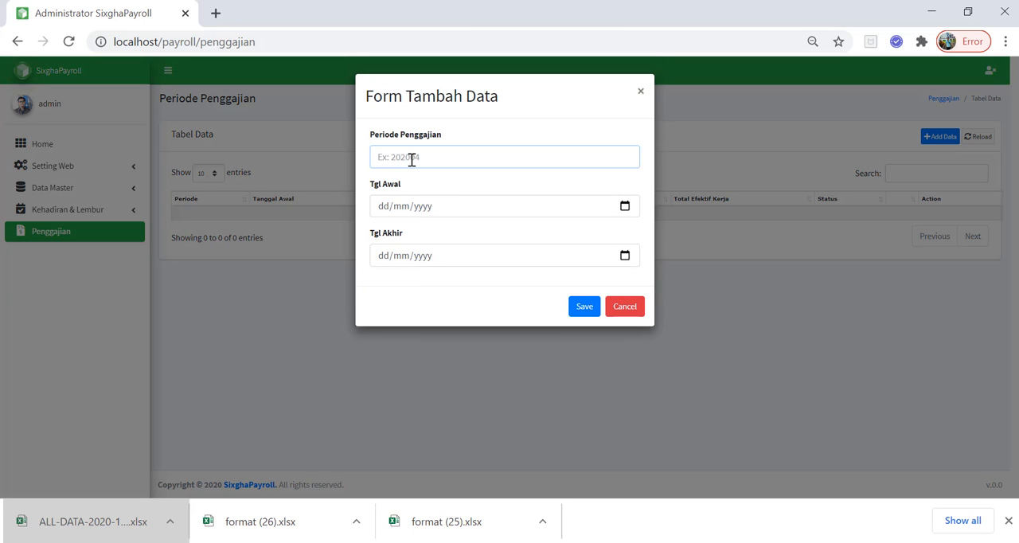
{"action": "type", "text": "2"}
{"action": "key", "text": "BackSpace"}
{"action": "type", "text": "202008"}
Set Tgl Awal of the new payroll period to 25/07/2020
{"action": "left_click", "coordinate": [629, 208]}
{"action": "left_click", "coordinate": [467, 231]}
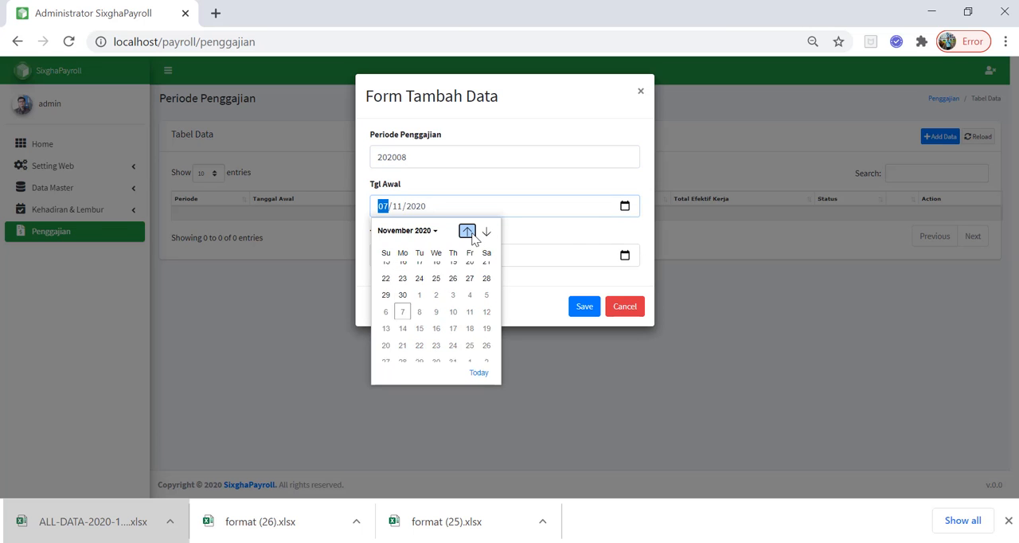
{"action": "left_click", "coordinate": [468, 231]}
{"action": "left_click", "coordinate": [467, 231]}
{"action": "left_click", "coordinate": [469, 233]}
{"action": "left_click", "coordinate": [469, 232]}
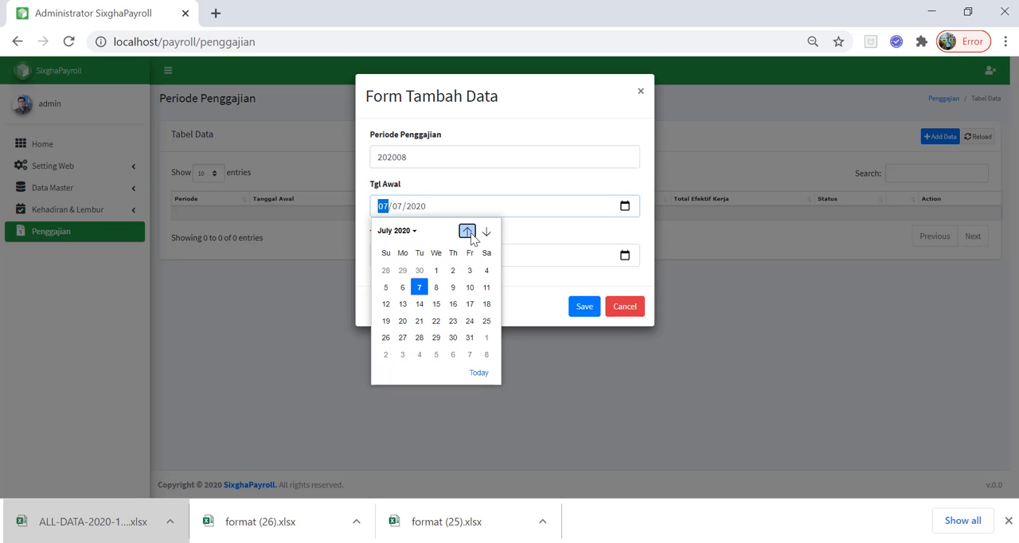
{"action": "left_click", "coordinate": [486, 321]}
Set Tgl Akhir of the new payroll period to 24/08/2020
{"action": "left_click", "coordinate": [625, 256]}
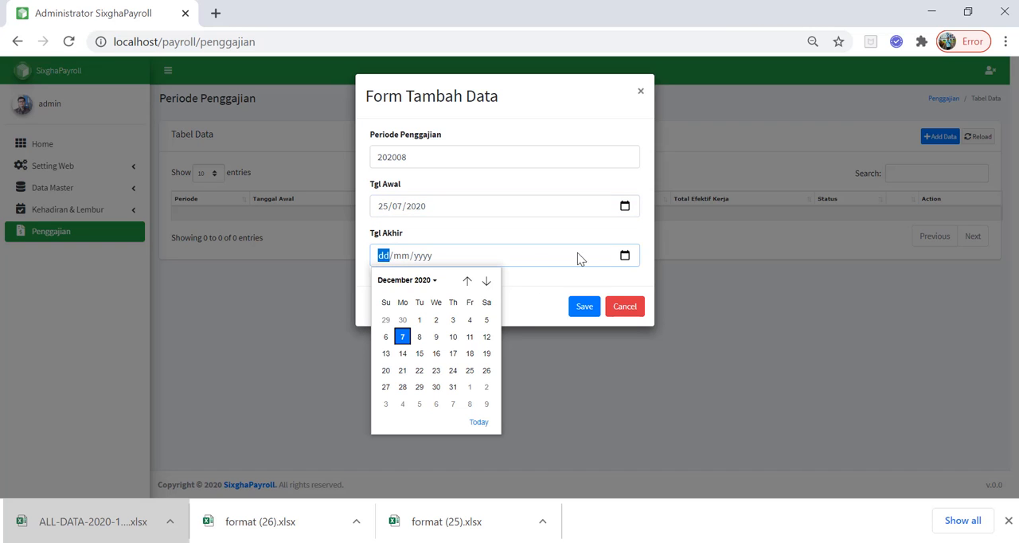
{"action": "left_click", "coordinate": [487, 281]}
{"action": "left_click", "coordinate": [467, 281]}
{"action": "left_click", "coordinate": [468, 281]}
{"action": "left_click", "coordinate": [467, 281]}
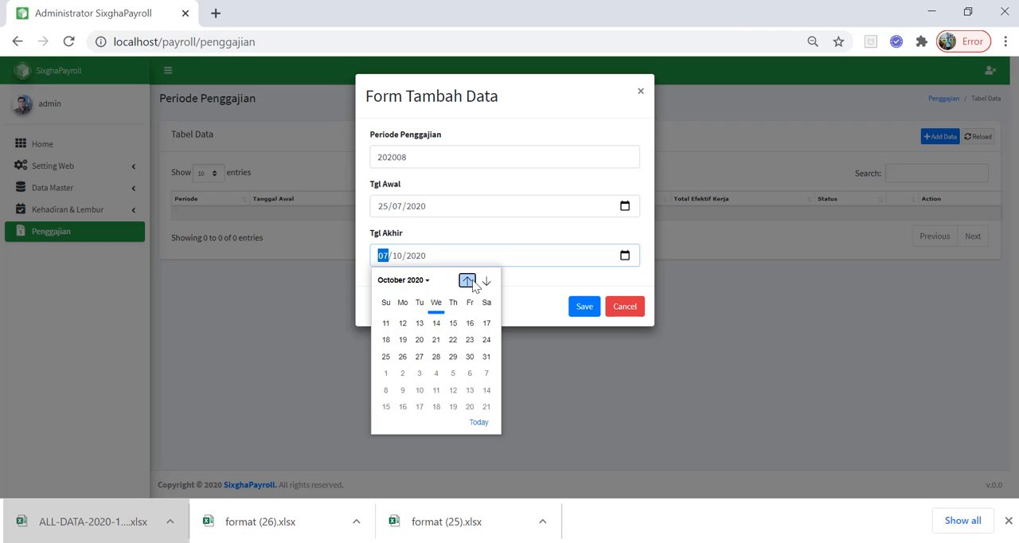
{"action": "left_click", "coordinate": [468, 281]}
{"action": "left_click", "coordinate": [467, 281]}
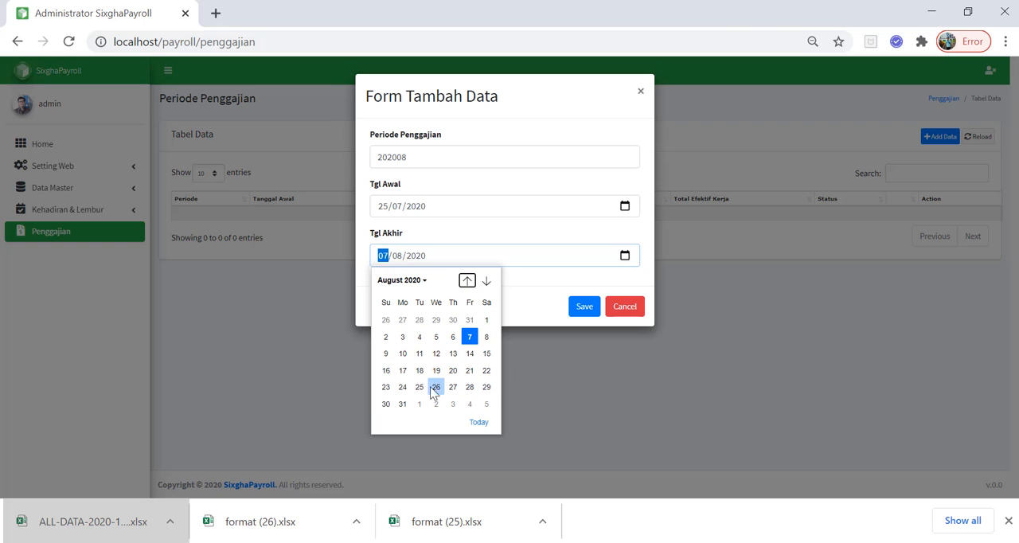
{"action": "left_click", "coordinate": [403, 387]}
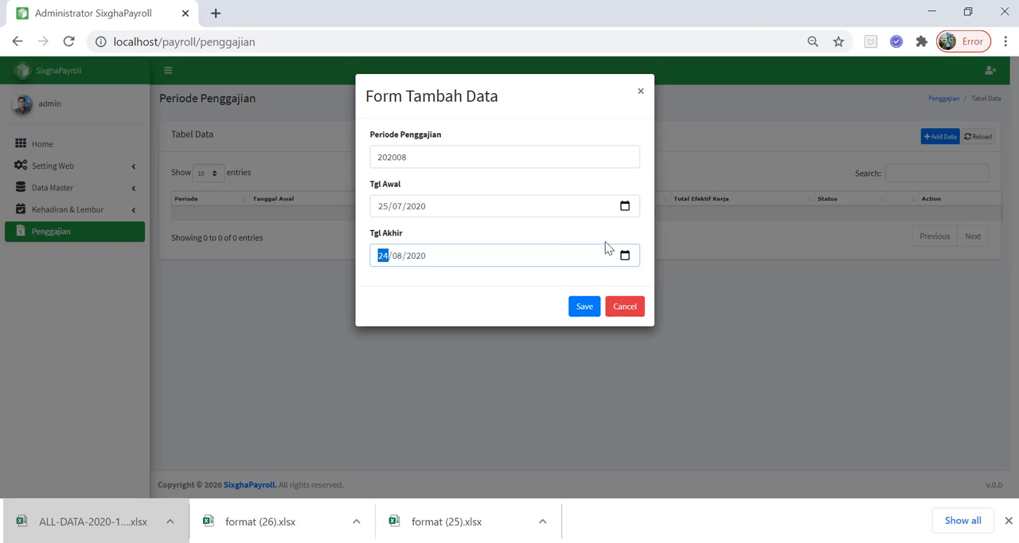
Set Tgl Akhir to 25/08/2020 and save the payroll period
{"action": "left_click", "coordinate": [625, 207]}
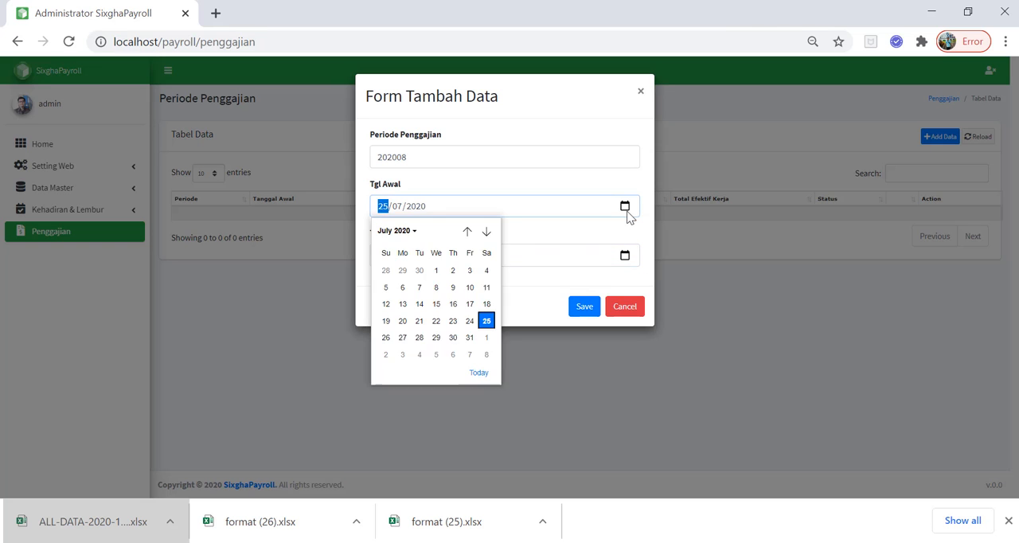
{"action": "left_click", "coordinate": [625, 255]}
{"action": "left_click", "coordinate": [419, 387]}
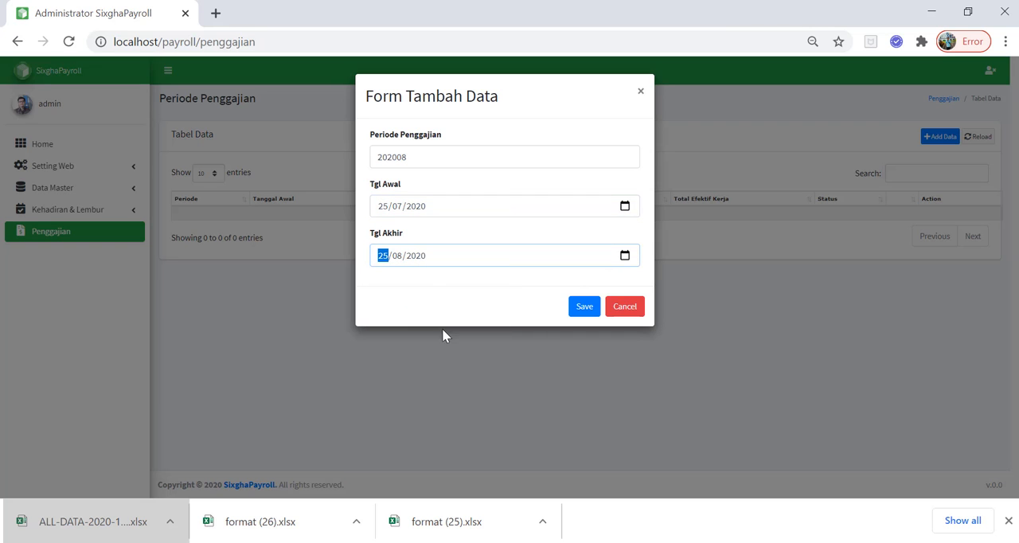
{"action": "left_click", "coordinate": [426, 317]}
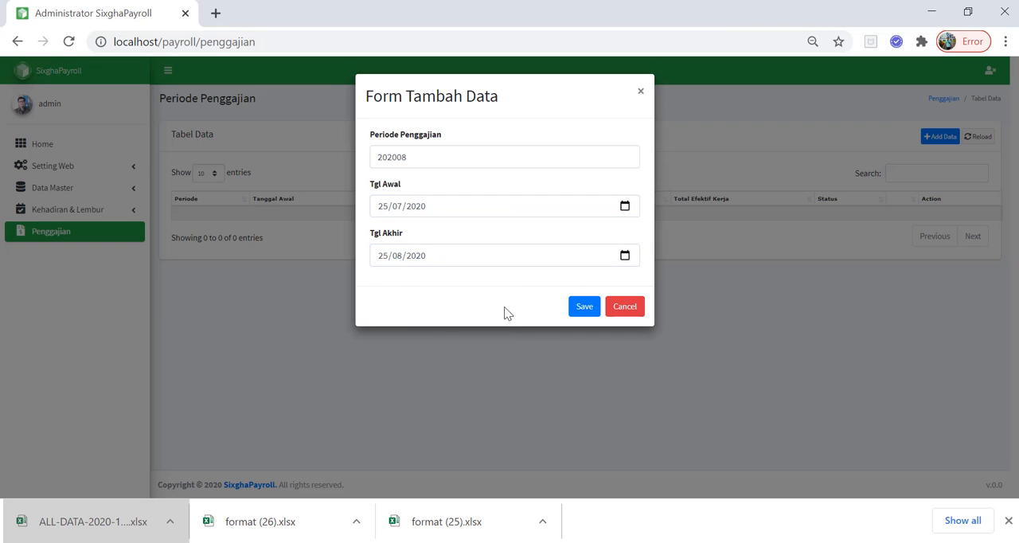
{"action": "left_click", "coordinate": [587, 309]}
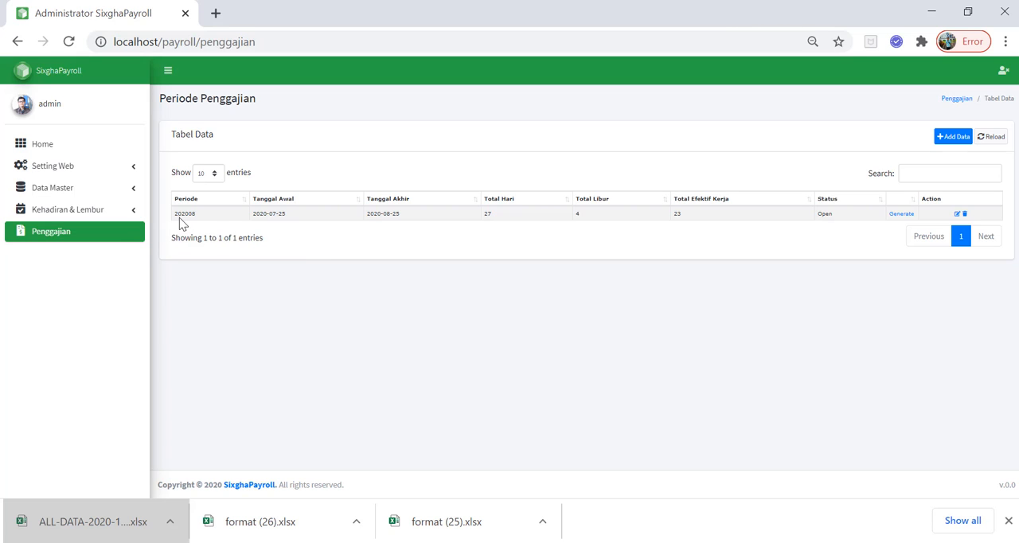
Compare the day totals of period 202008 with the August 2020 holidays in Kalender Libur Kerja and return to the Penggajian page
{"action": "left_click_drag", "start_coordinate": [177, 213], "coordinate": [209, 215]}
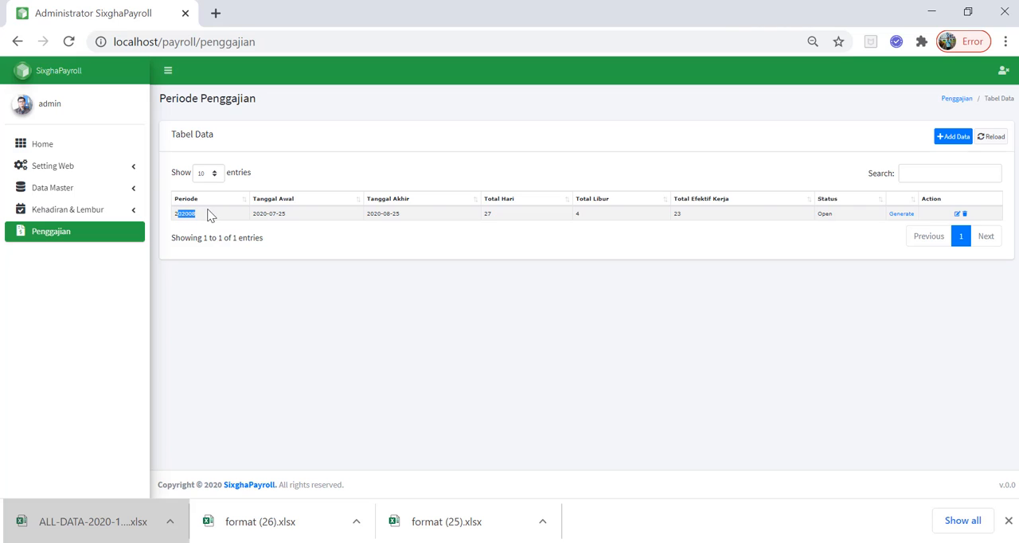
{"action": "left_click", "coordinate": [379, 261]}
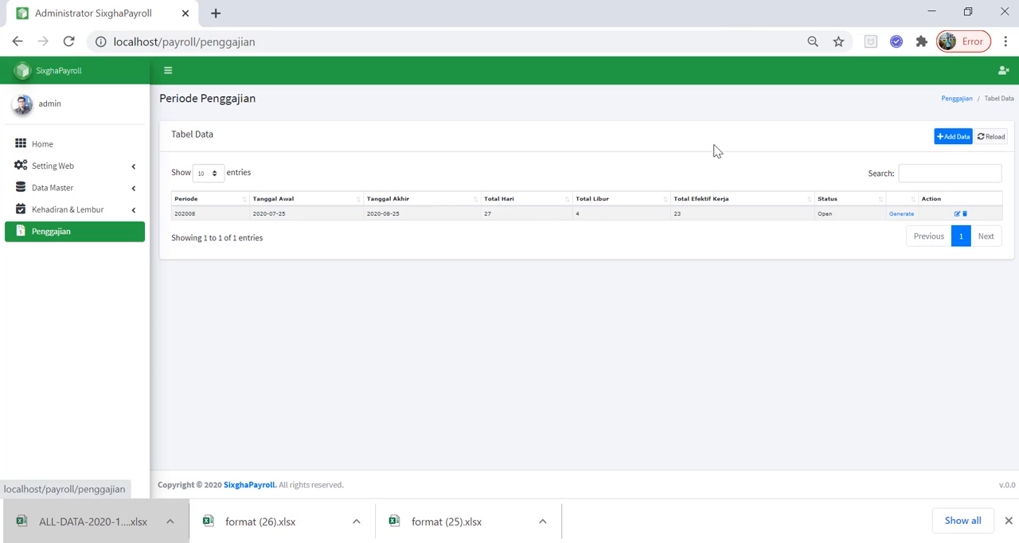
{"action": "left_click", "coordinate": [136, 188]}
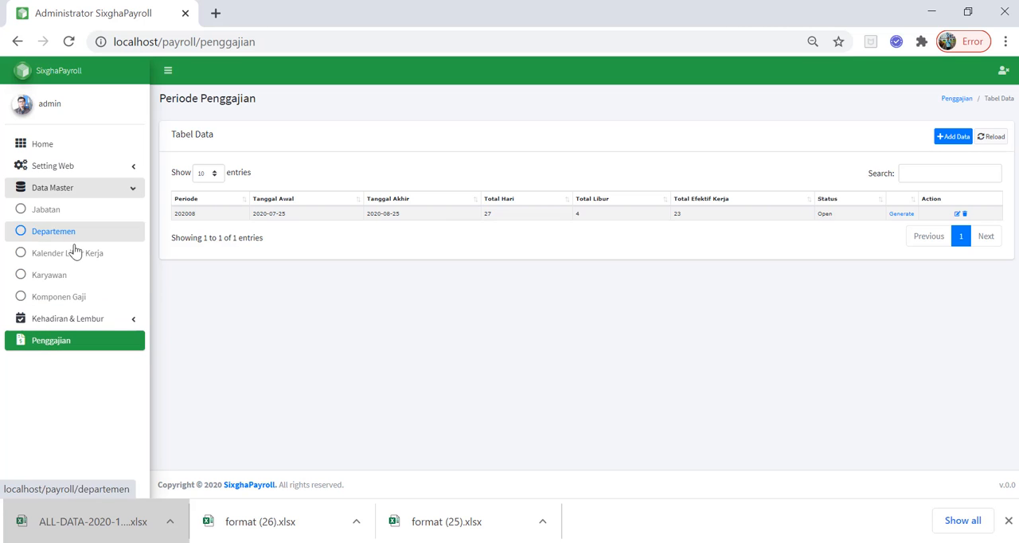
{"action": "left_click", "coordinate": [72, 263]}
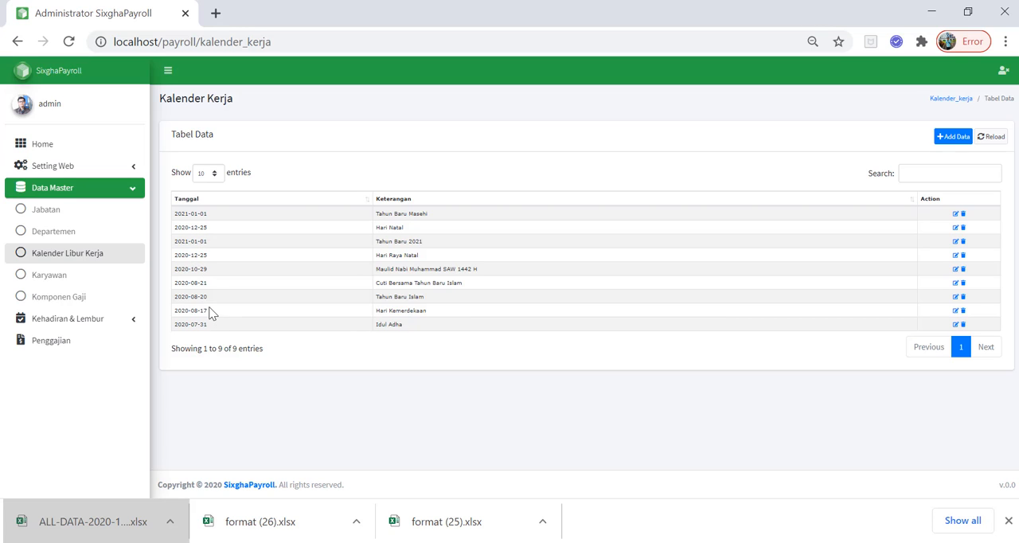
{"action": "left_click_drag", "start_coordinate": [210, 321], "coordinate": [190, 282]}
{"action": "left_click", "coordinate": [17, 42]}
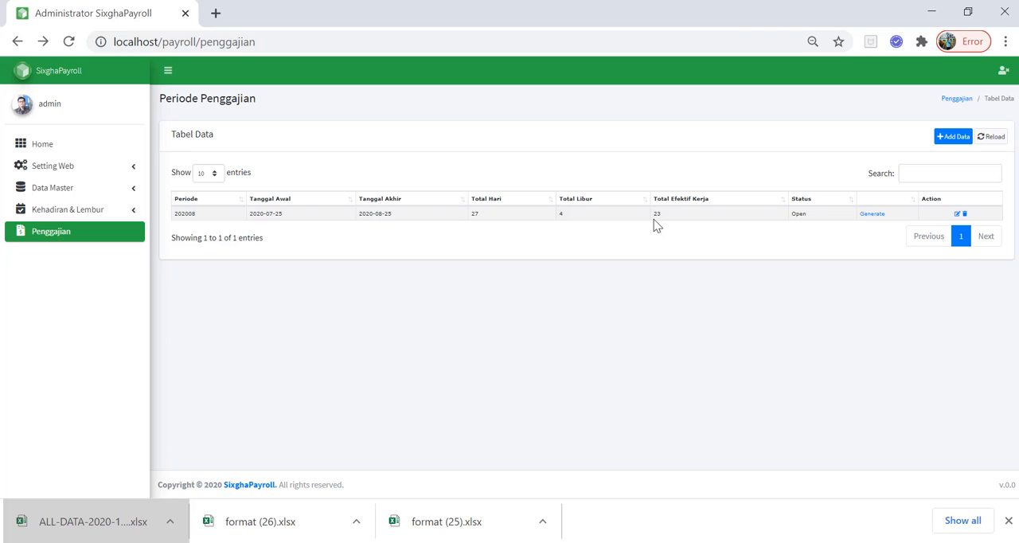
Check the effective working days of period 202008, generate its payroll and dismiss the browser's downloads bar
{"action": "double_click", "coordinate": [655, 216]}
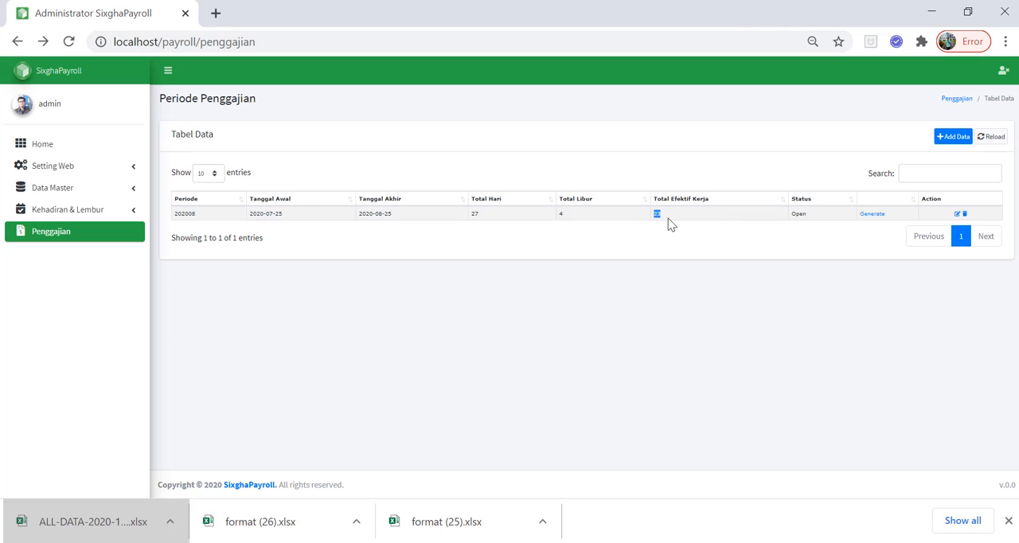
{"action": "left_click", "coordinate": [873, 216]}
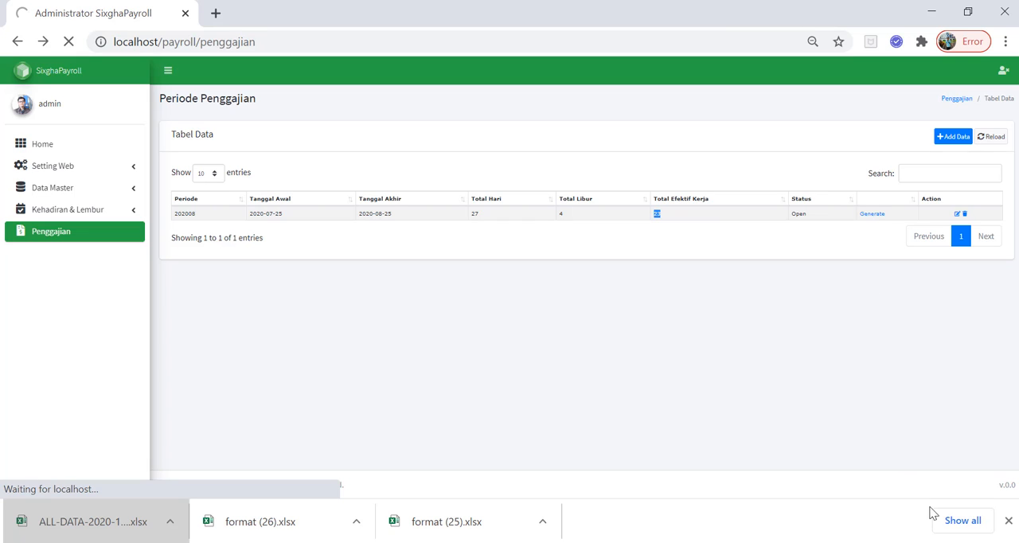
{"action": "left_click", "coordinate": [1009, 521]}
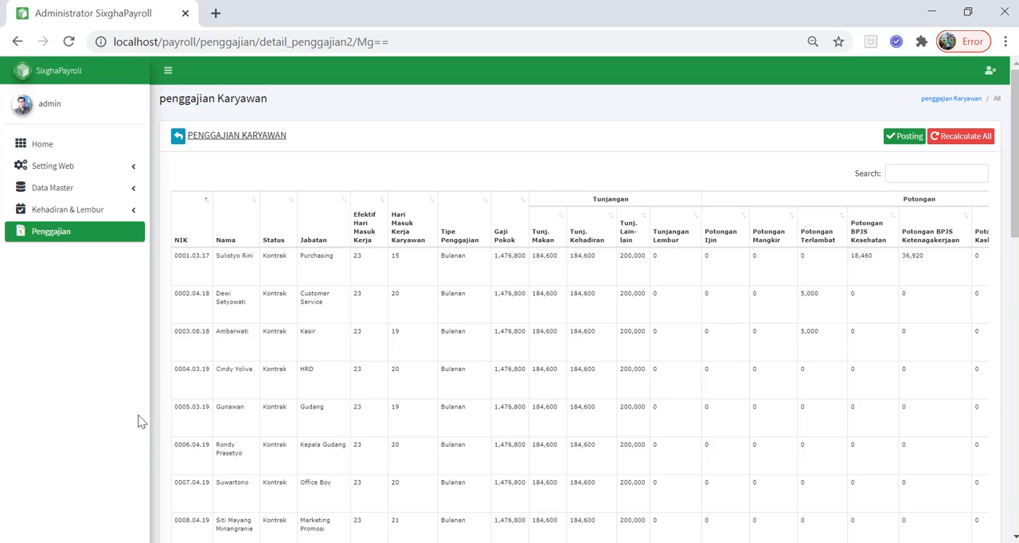
Look through the generated payroll rows of all employees
{"action": "scroll", "coordinate": [254, 325], "scroll_direction": "down", "scroll_amount": 10}
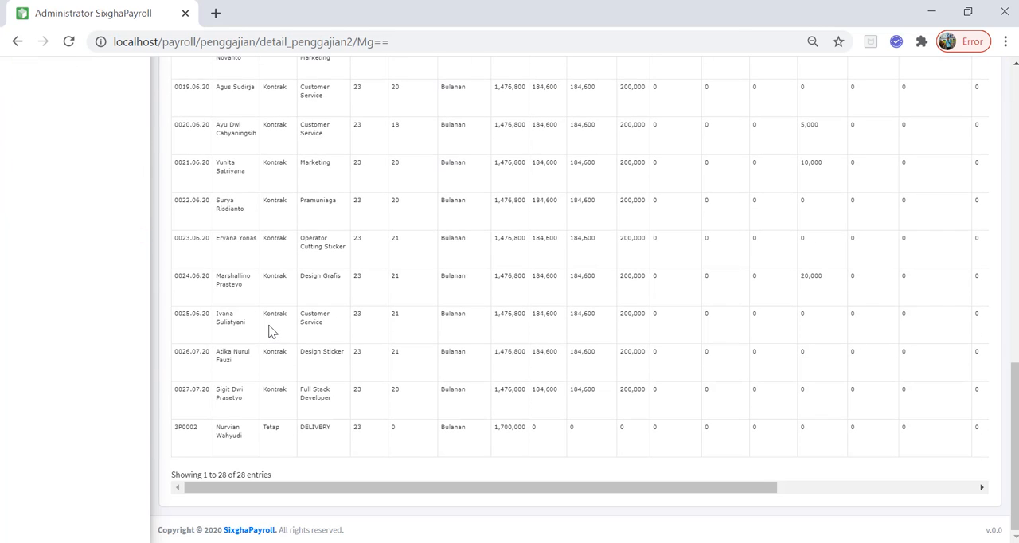
{"action": "scroll", "coordinate": [290, 343], "scroll_direction": "up", "scroll_amount": 5}
{"action": "scroll", "coordinate": [290, 343], "scroll_direction": "down", "scroll_amount": 5}
{"action": "scroll", "coordinate": [290, 343], "scroll_direction": "up", "scroll_amount": 7}
{"action": "scroll", "coordinate": [293, 344], "scroll_direction": "up", "scroll_amount": 4}
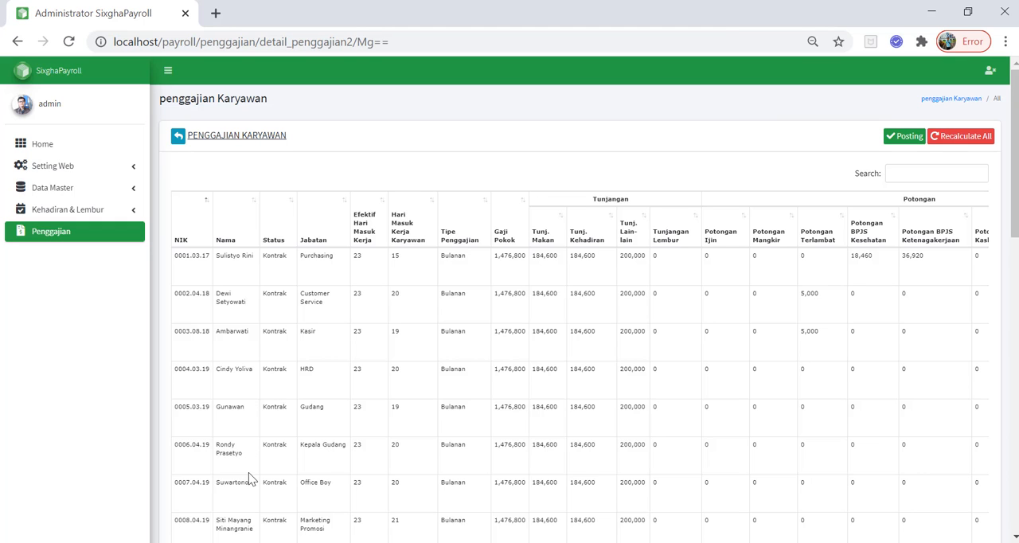
{"action": "scroll", "coordinate": [249, 478], "scroll_direction": "down", "scroll_amount": 2}
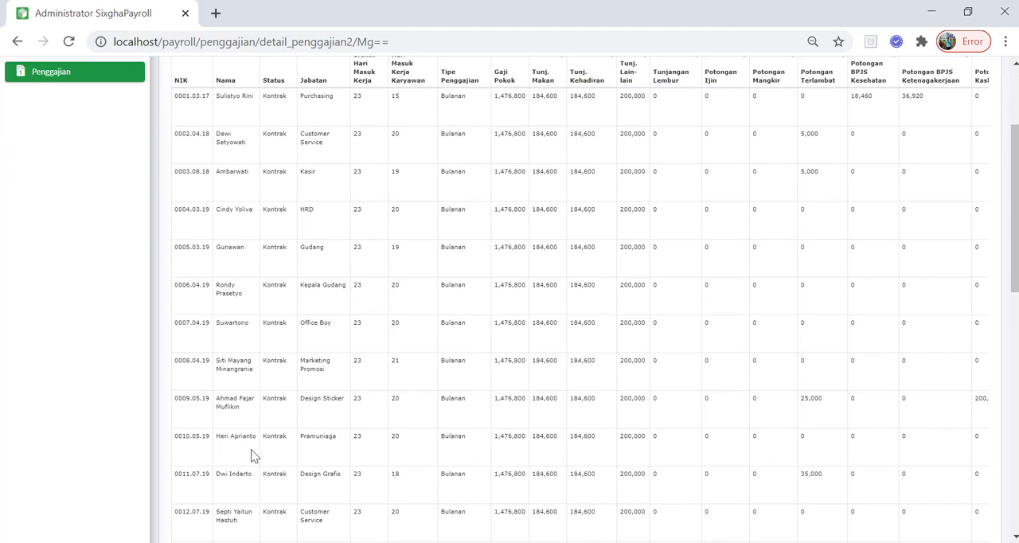
{"action": "scroll", "coordinate": [251, 455], "scroll_direction": "up", "scroll_amount": 2}
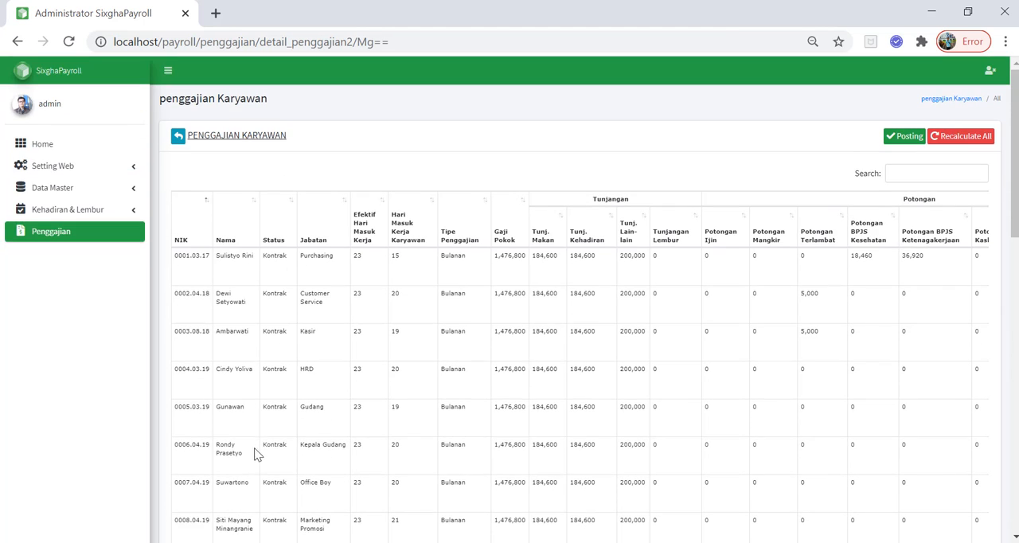
Check the paid and remaining amounts in the Kasbon list and reopen the payroll details of period 202008
{"action": "left_click", "coordinate": [103, 217]}
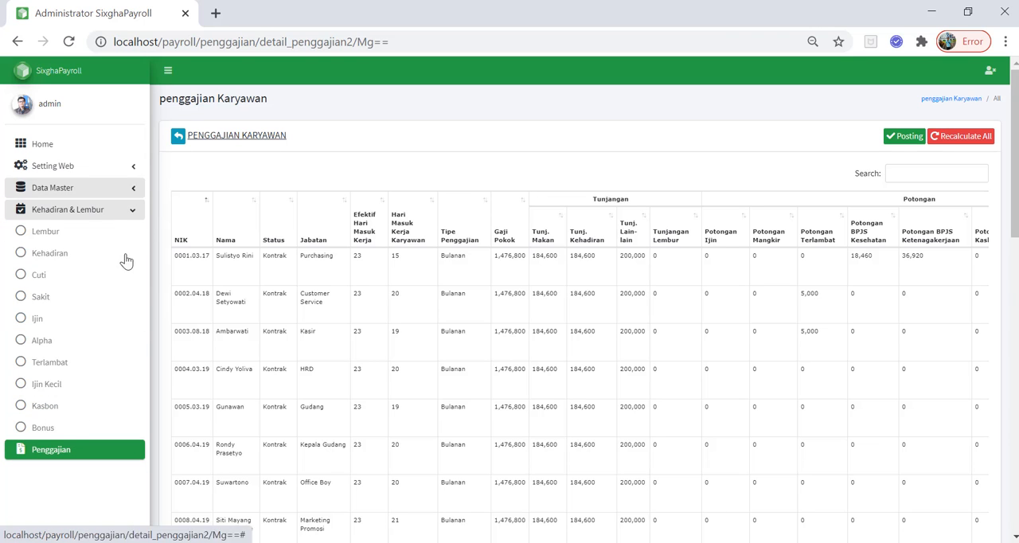
{"action": "scroll", "coordinate": [210, 354], "scroll_direction": "down", "scroll_amount": 2}
{"action": "left_click", "coordinate": [55, 250]}
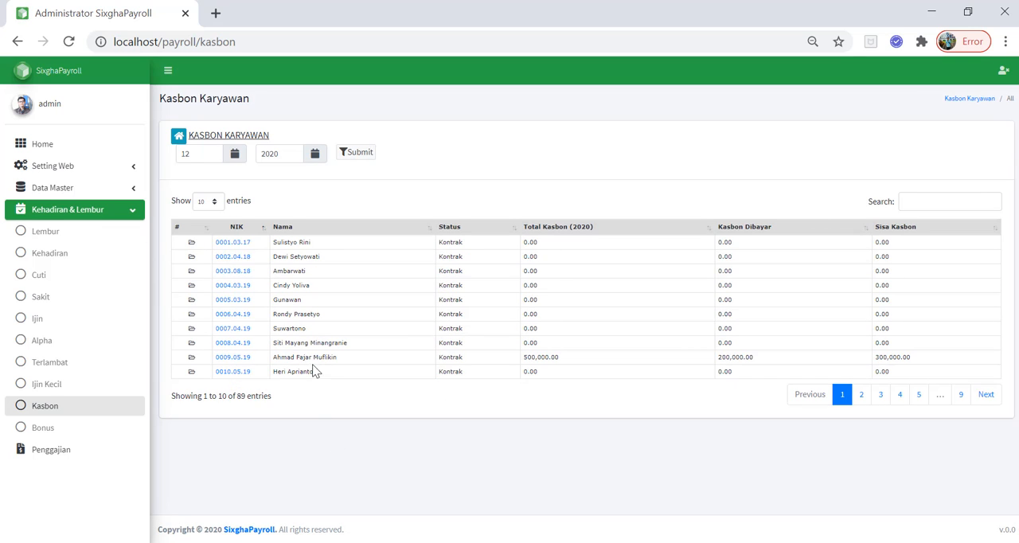
{"action": "left_click", "coordinate": [90, 457]}
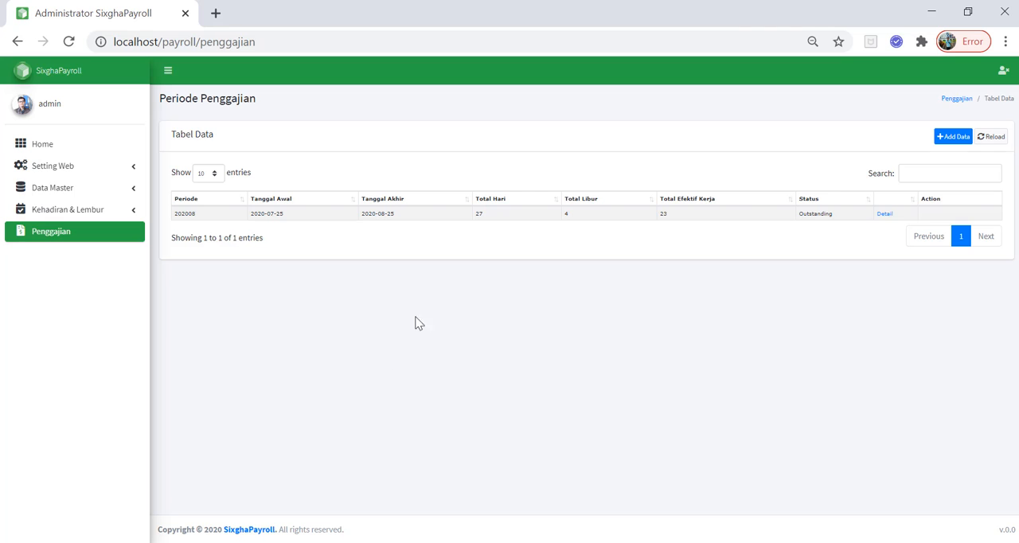
{"action": "left_click", "coordinate": [885, 213]}
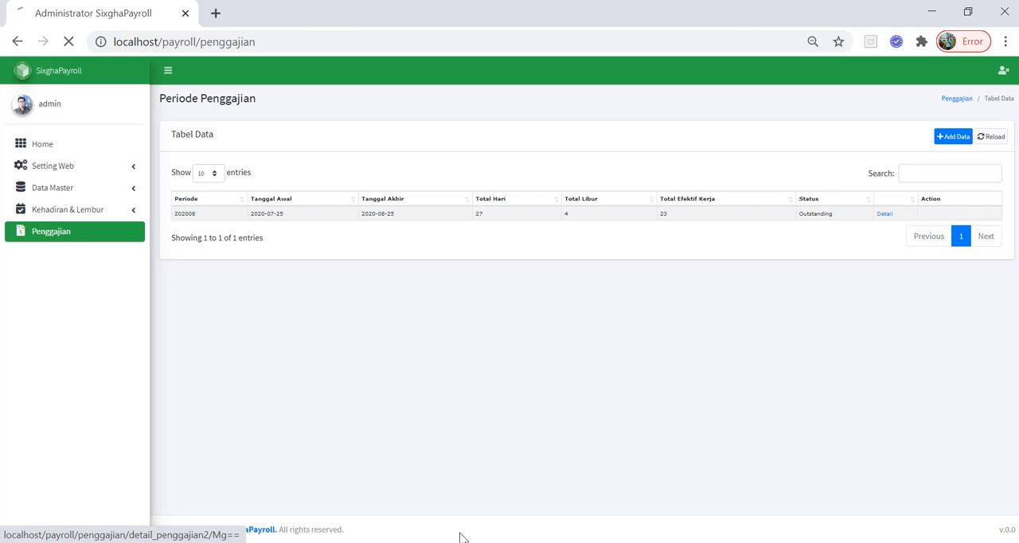
Search the payroll page for the row of the employee with the cash advance
{"action": "key", "text": "ctrl+f"}
{"action": "type", "text": "a"}
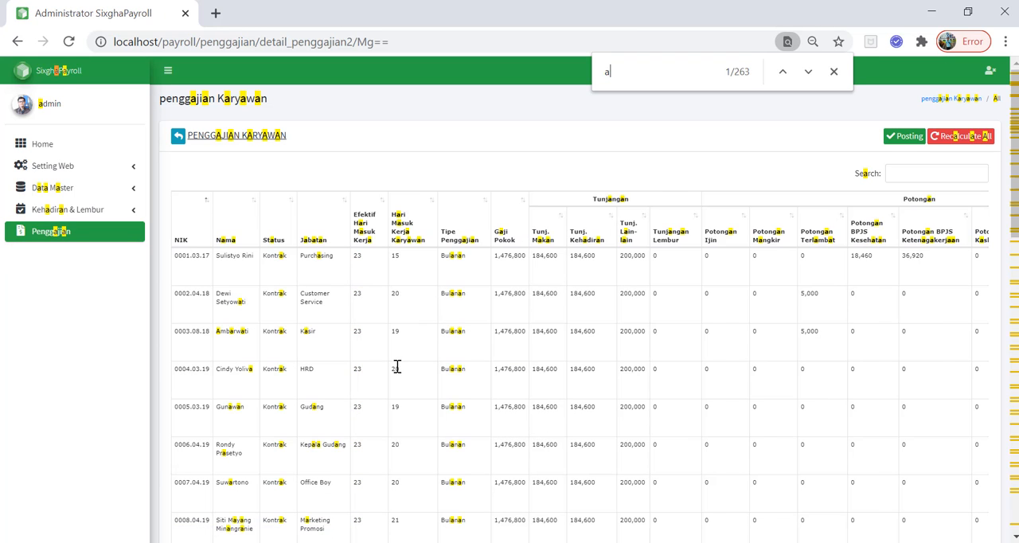
{"action": "type", "text": "hma"}
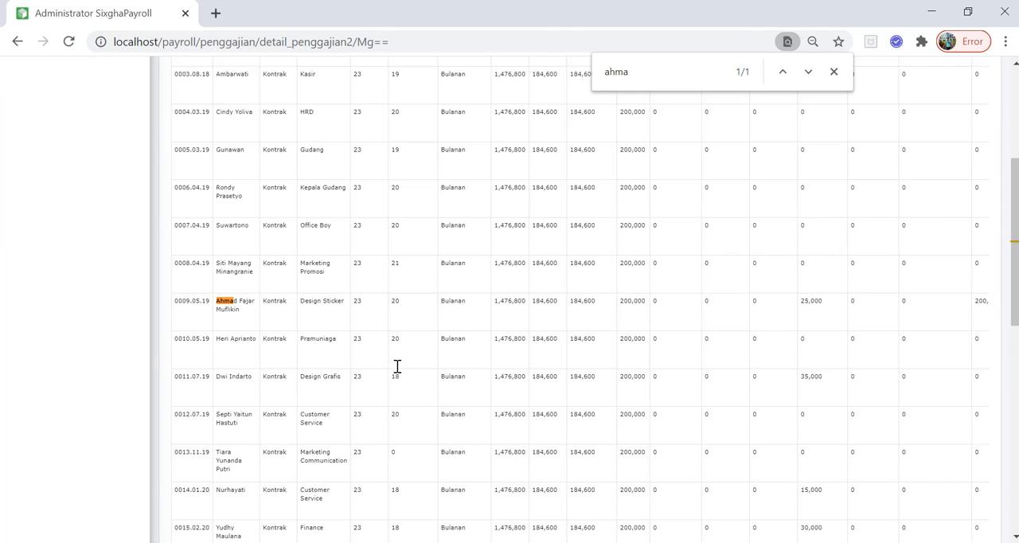
{"action": "key", "text": "Escape"}
{"action": "left_click", "coordinate": [769, 305]}
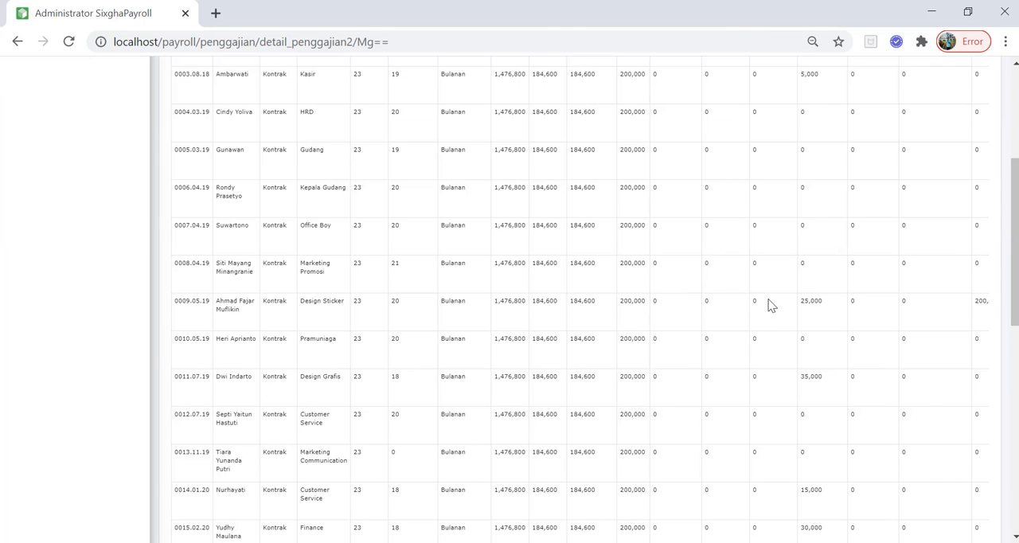
Examine the Potongan Kasbon, Bonus and Total gaji yg didapat columns of the employee payroll table
{"action": "scroll", "coordinate": [814, 320], "scroll_direction": "up", "scroll_amount": 3}
{"action": "scroll", "coordinate": [816, 324], "scroll_direction": "down", "scroll_amount": 1}
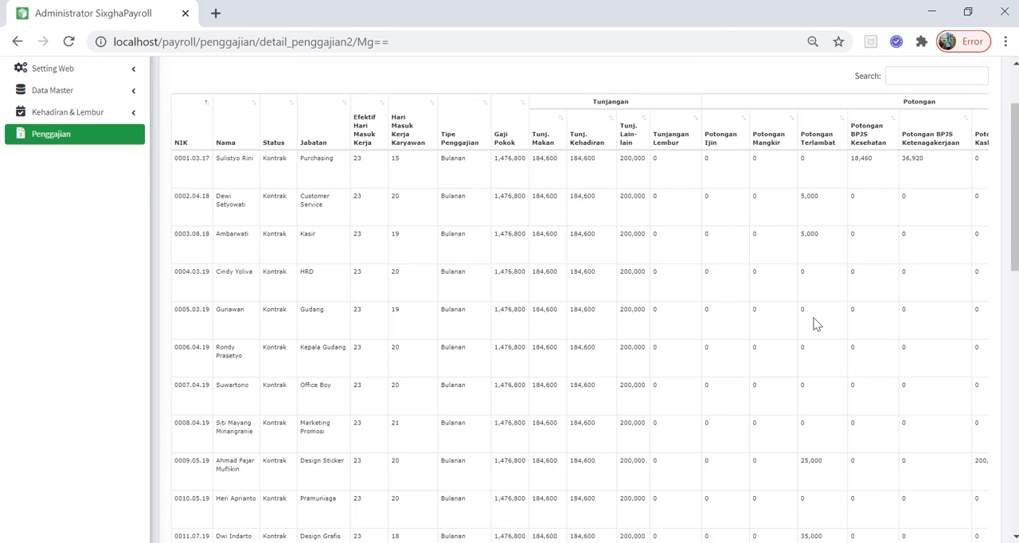
{"action": "scroll", "coordinate": [815, 323], "scroll_direction": "right", "scroll_amount": 2}
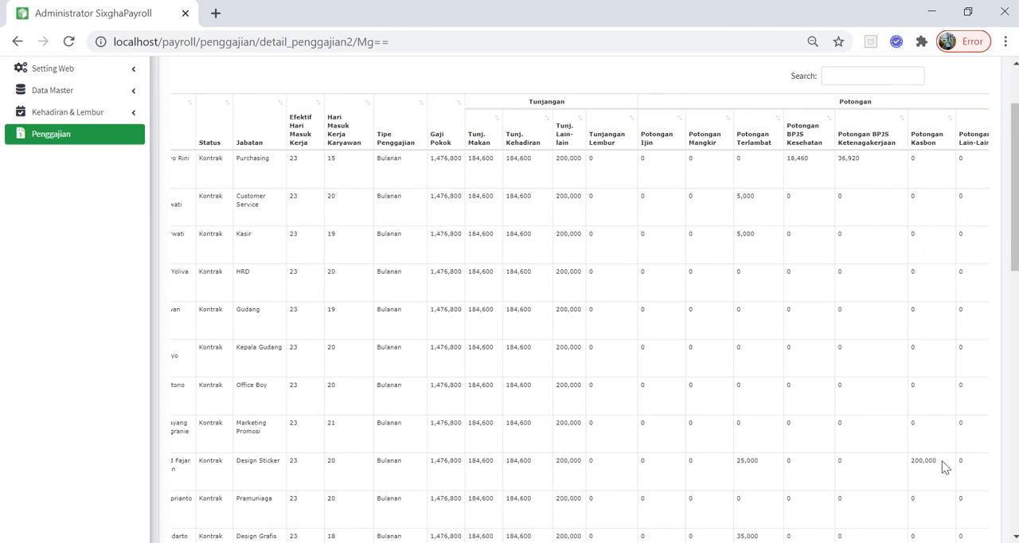
{"action": "scroll", "coordinate": [946, 468], "scroll_direction": "right", "scroll_amount": 6}
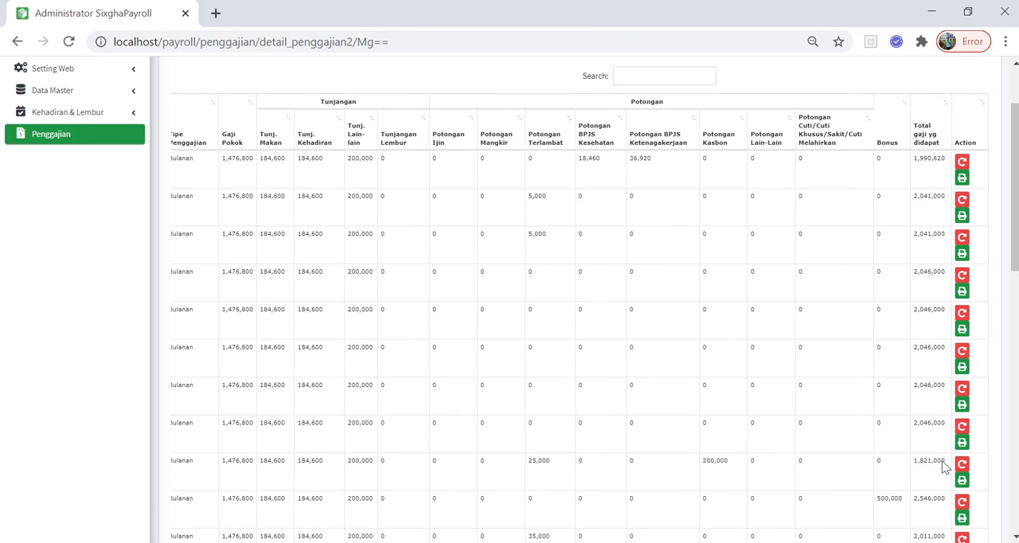
{"action": "scroll", "coordinate": [945, 468], "scroll_direction": "left", "scroll_amount": 1}
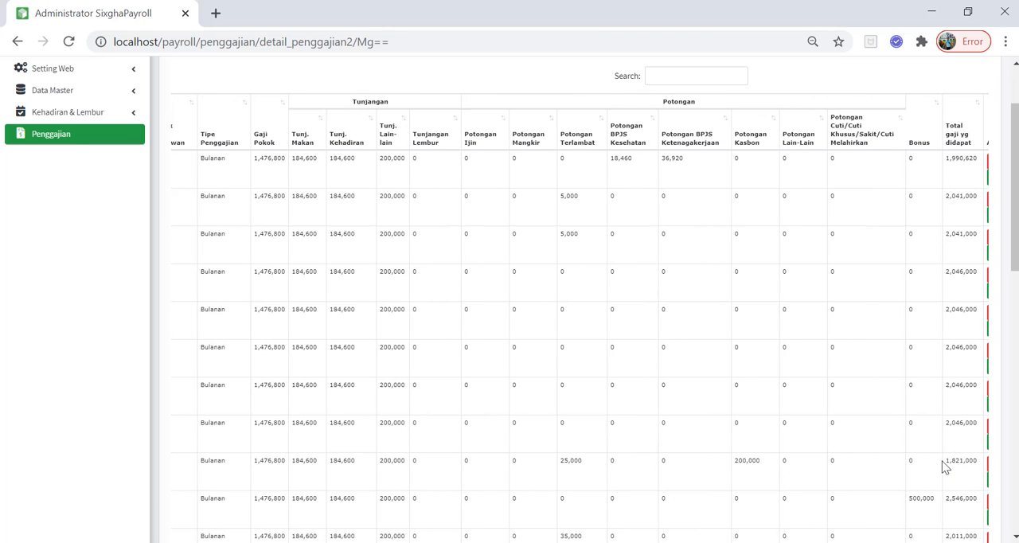
{"action": "scroll", "coordinate": [945, 468], "scroll_direction": "left", "scroll_amount": 7}
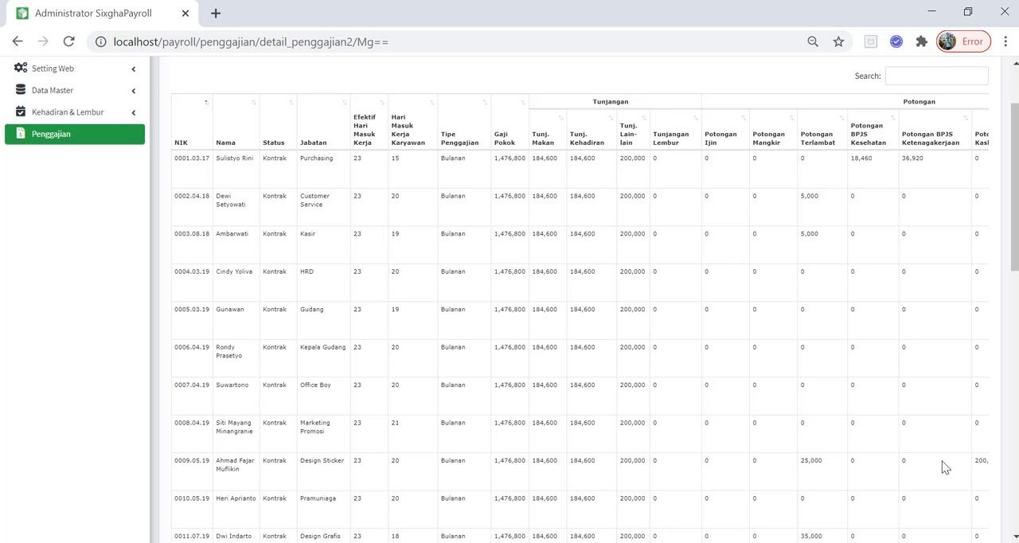
Examine the Tunjangan, Potongan, Bonus and Total gaji yg didapat columns down to the last employee row of the payroll table
{"action": "scroll", "coordinate": [945, 468], "scroll_direction": "right", "scroll_amount": 8}
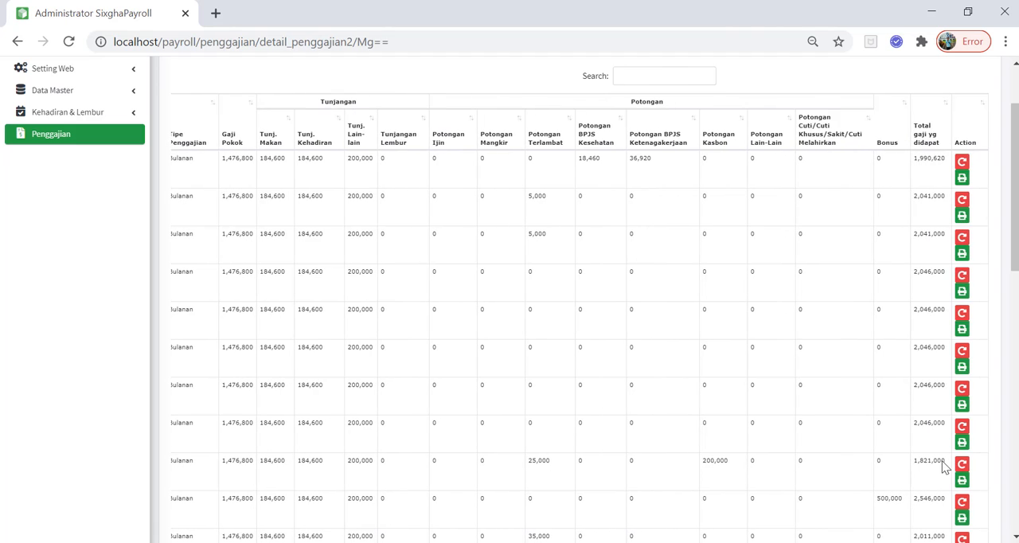
{"action": "scroll", "coordinate": [660, 383], "scroll_direction": "up", "scroll_amount": 2}
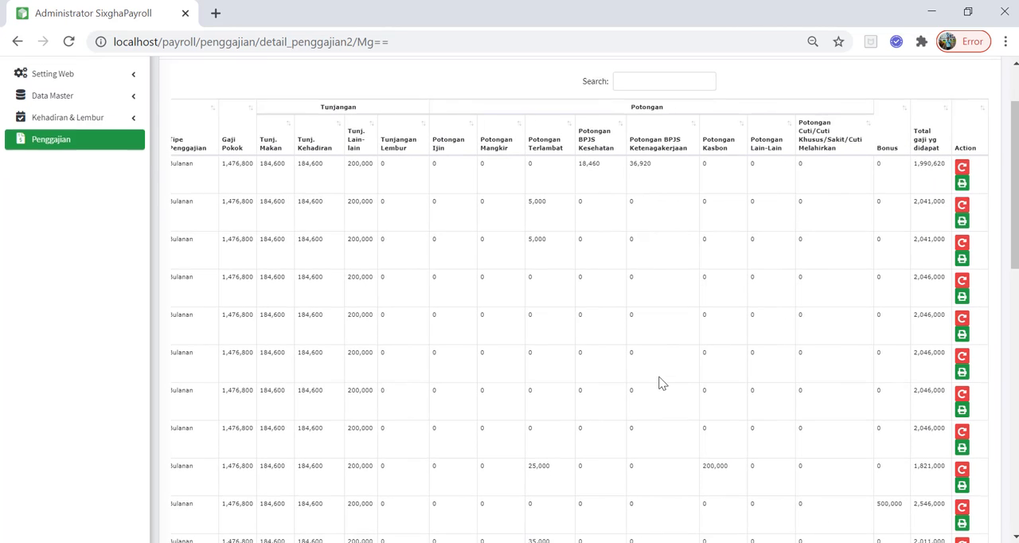
{"action": "scroll", "coordinate": [634, 289], "scroll_direction": "left", "scroll_amount": 8}
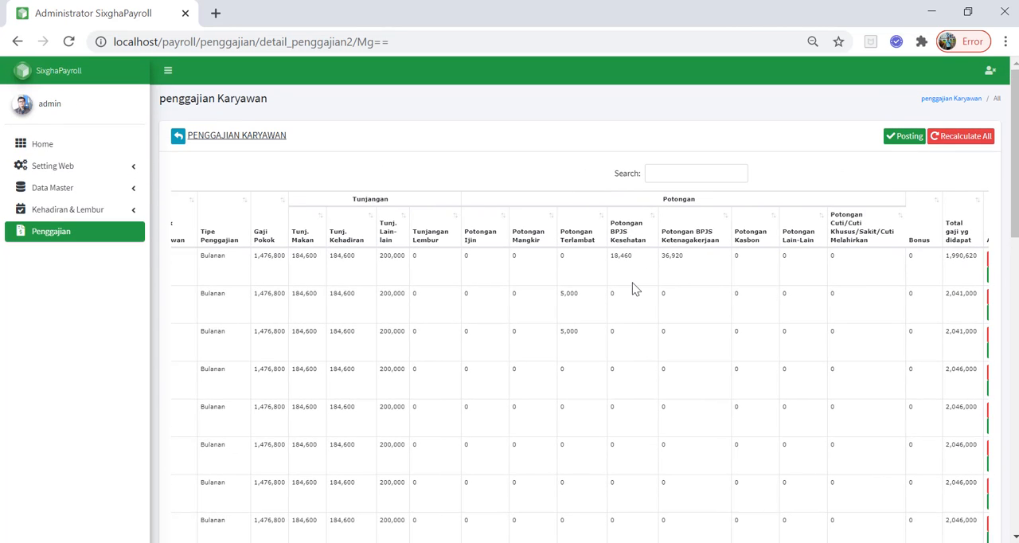
{"action": "left_click", "coordinate": [76, 212]}
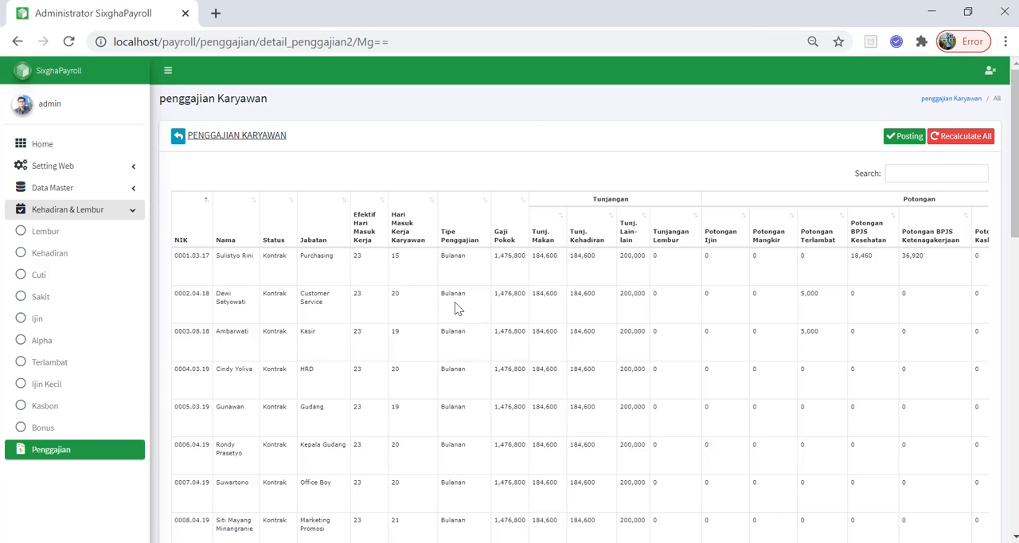
{"action": "scroll", "coordinate": [455, 304], "scroll_direction": "right", "scroll_amount": 5}
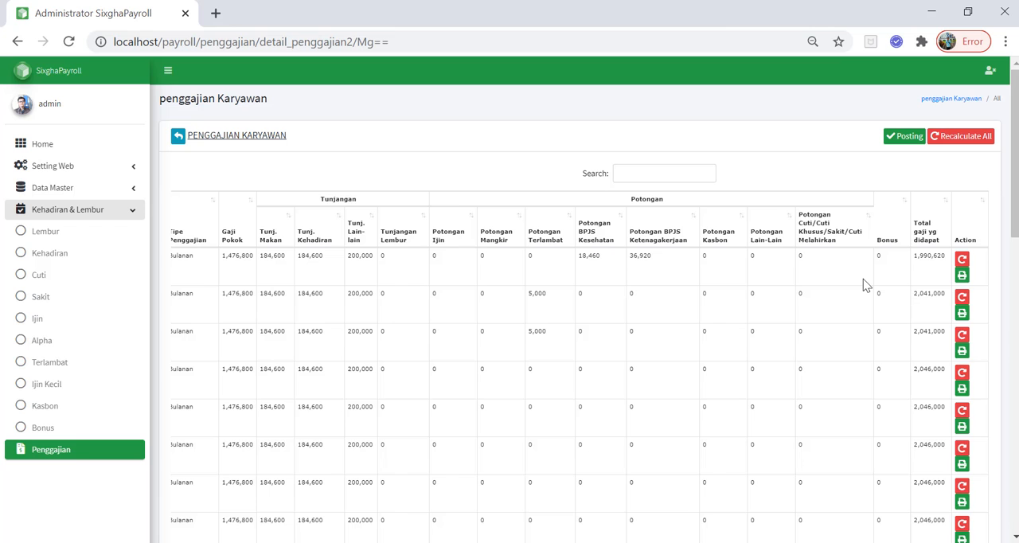
{"action": "scroll", "coordinate": [864, 279], "scroll_direction": "left", "scroll_amount": 10}
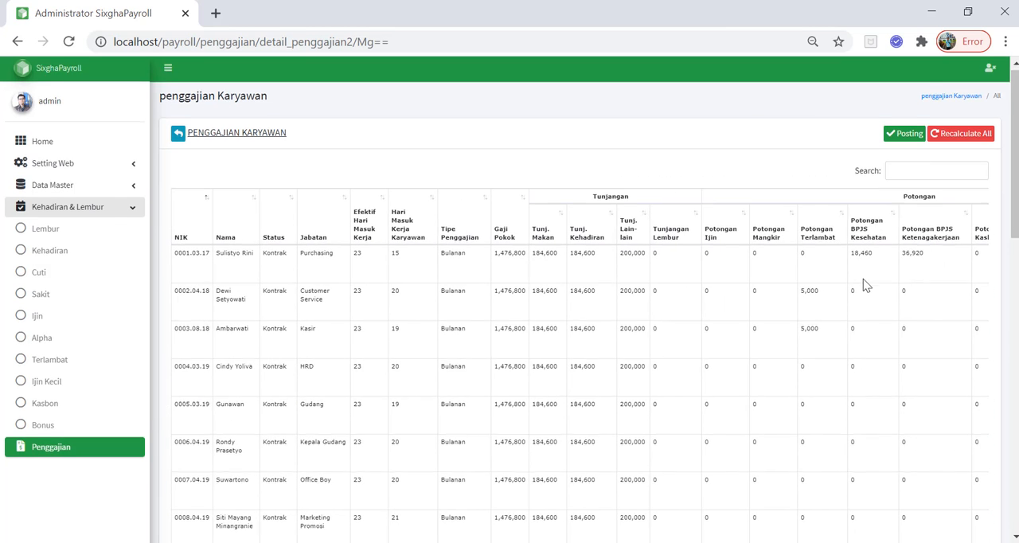
{"action": "scroll", "coordinate": [866, 285], "scroll_direction": "down", "scroll_amount": 10}
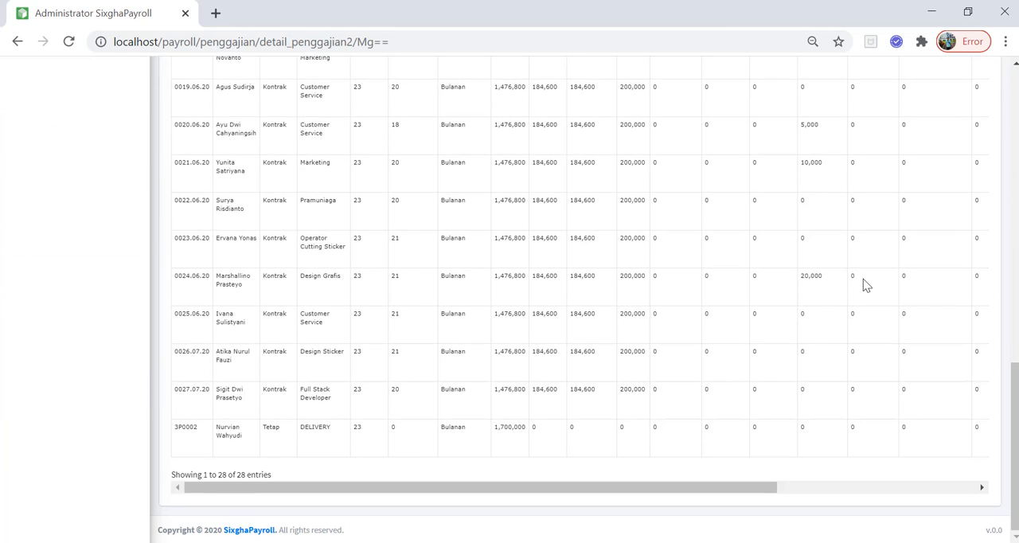
{"action": "scroll", "coordinate": [866, 285], "scroll_direction": "right", "scroll_amount": 1}
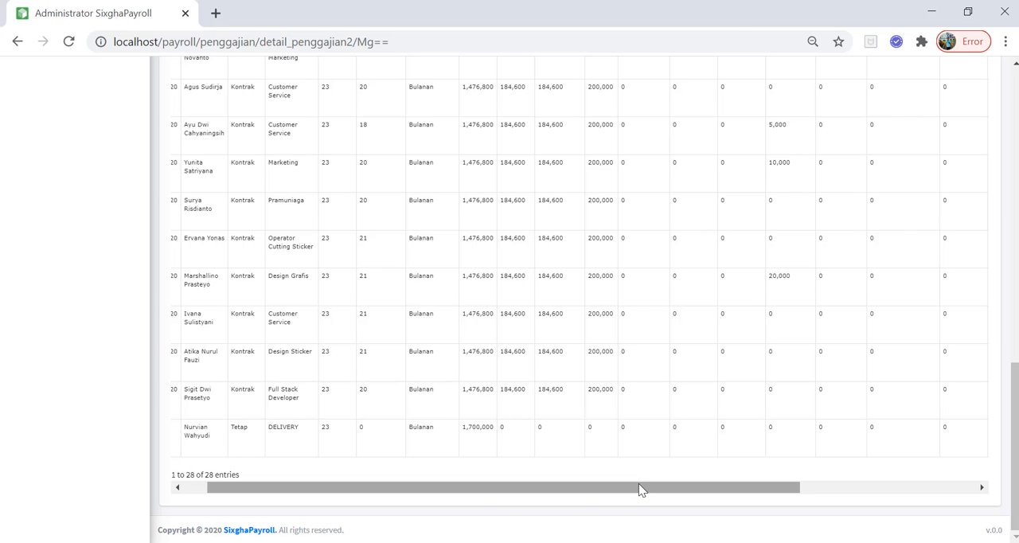
{"action": "left_click_drag", "start_coordinate": [638, 484], "coordinate": [458, 497]}
{"action": "left_click_drag", "start_coordinate": [621, 490], "coordinate": [433, 523]}
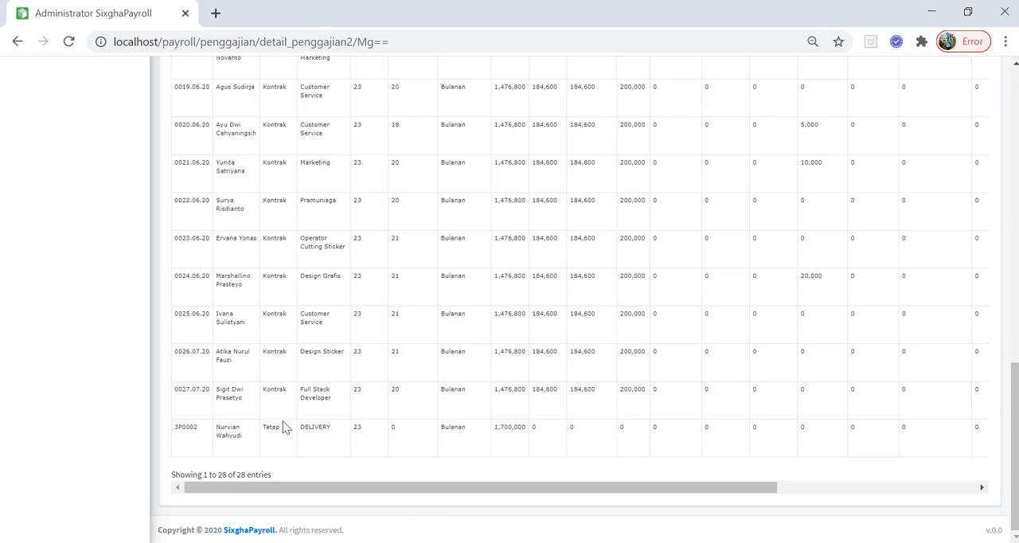
{"action": "scroll", "coordinate": [20, 307], "scroll_direction": "up", "scroll_amount": 14}
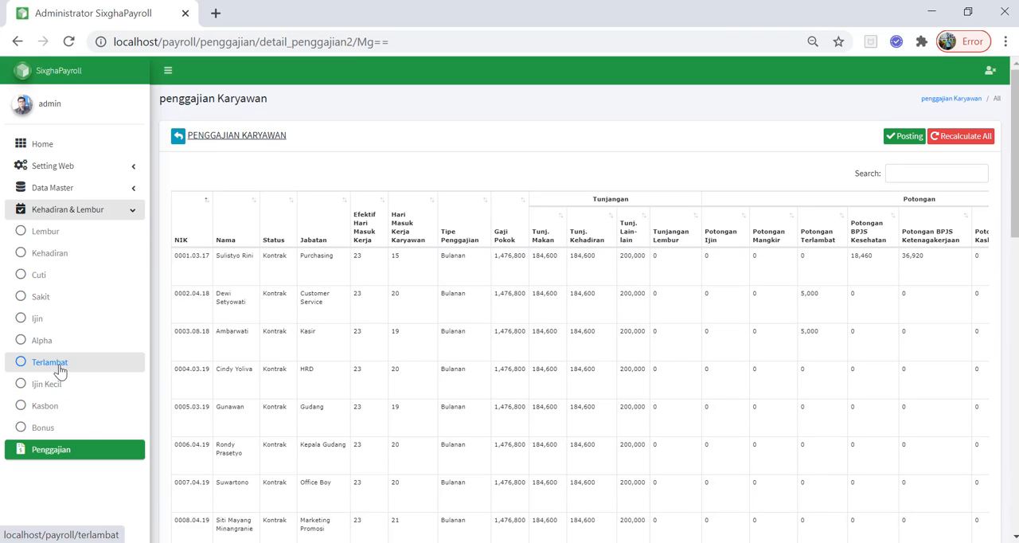
Search the Terlambat list for the Full Stack Developer employee by name and open that employee's lateness records
{"action": "left_click", "coordinate": [61, 364]}
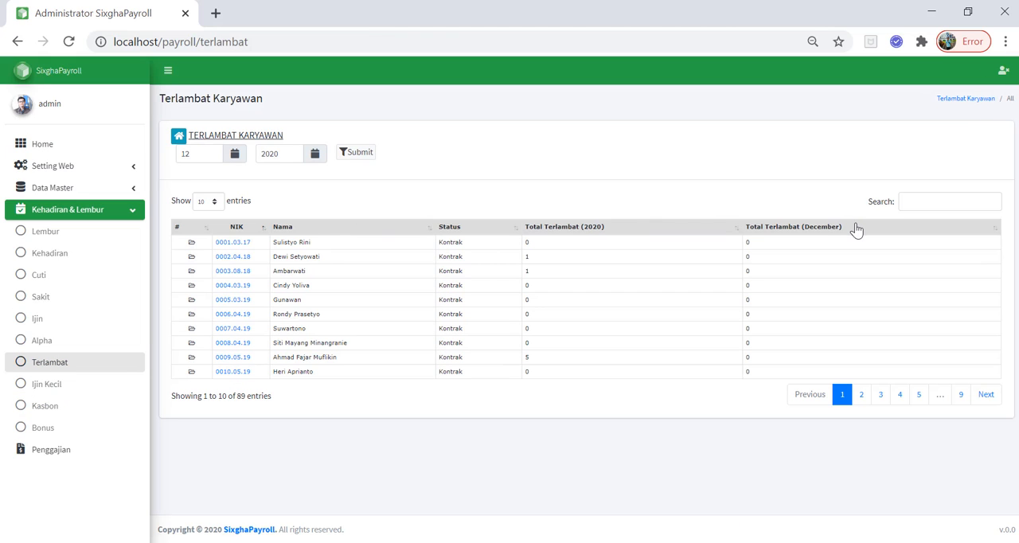
{"action": "left_click", "coordinate": [936, 199]}
{"action": "type", "text": "sigit"}
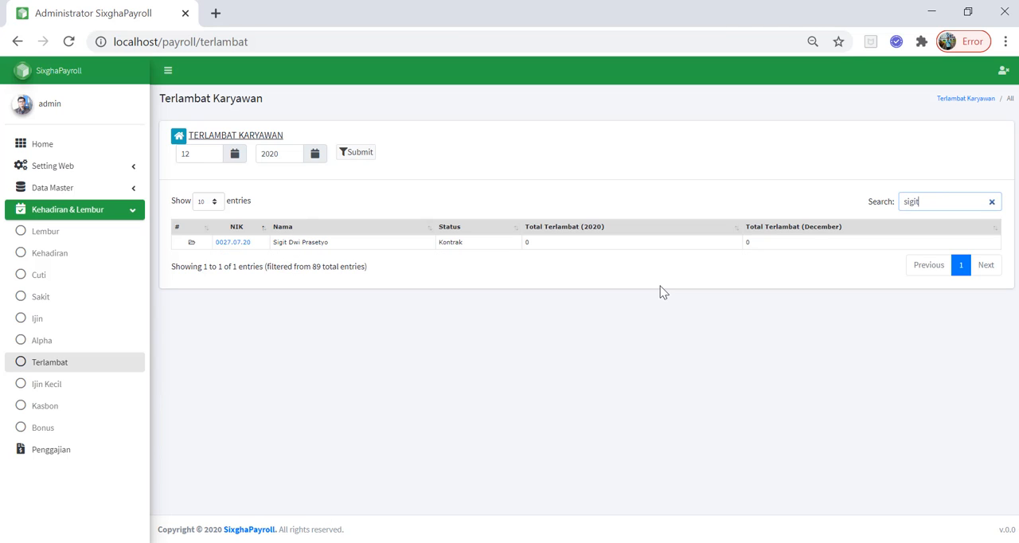
{"action": "left_click", "coordinate": [234, 243]}
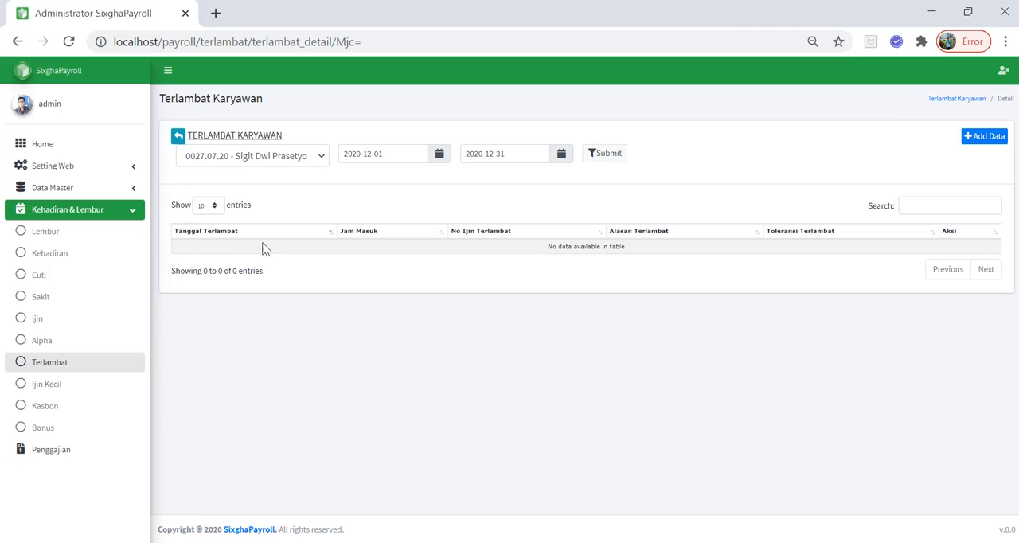
Start a new lateness record for the employee with the Tanggal Terlambat 24/08/2020
{"action": "left_click", "coordinate": [988, 137]}
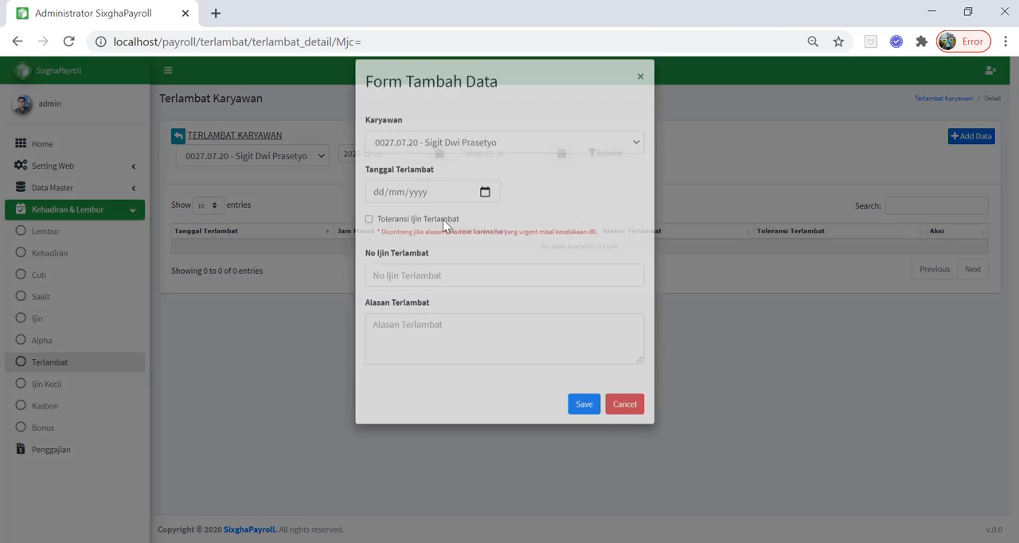
{"action": "left_click", "coordinate": [484, 207]}
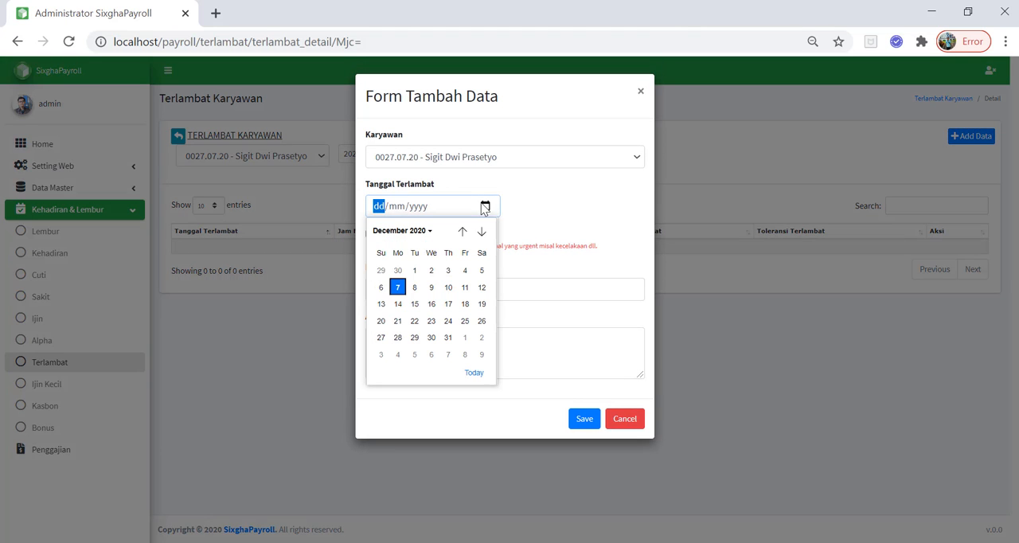
{"action": "left_click", "coordinate": [462, 231]}
{"action": "left_click", "coordinate": [462, 230]}
{"action": "left_click", "coordinate": [462, 230]}
{"action": "left_click", "coordinate": [461, 231]}
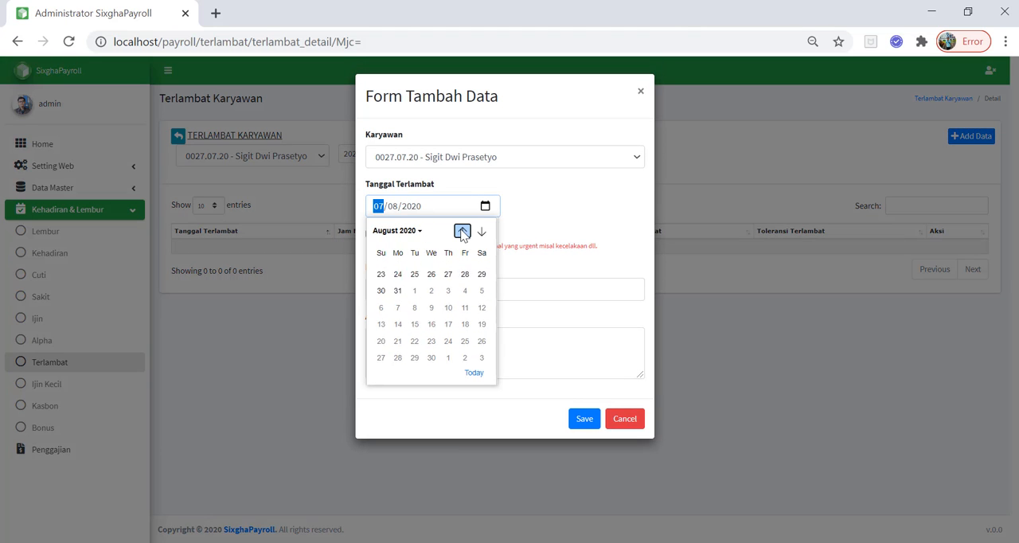
{"action": "left_click", "coordinate": [397, 338]}
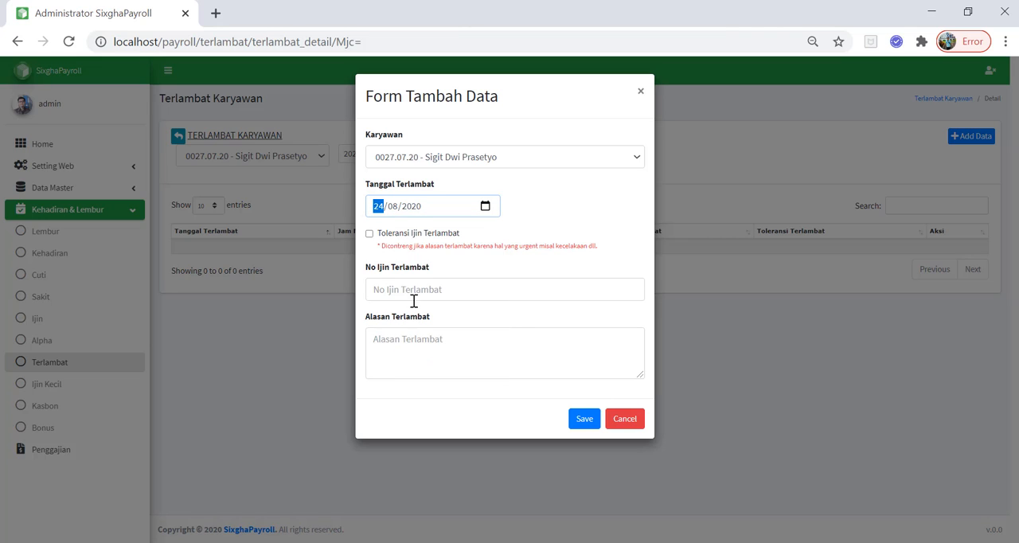
Enter XX1 as No Ijin Terlambat and Pecah Ban as Alasan Terlambat, and save the lateness record
{"action": "left_click", "coordinate": [413, 293]}
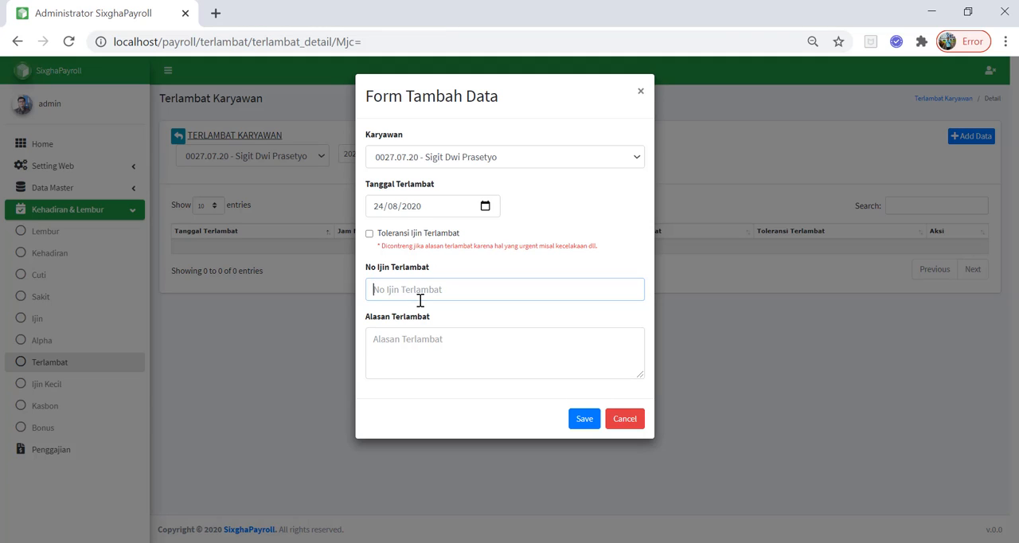
{"action": "type", "text": "XX1"}
{"action": "left_click", "coordinate": [424, 338]}
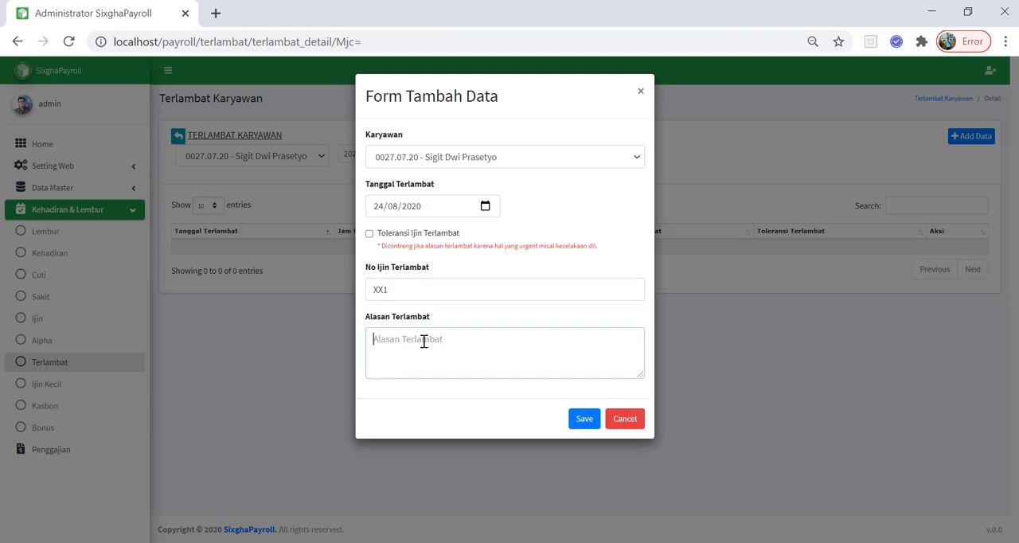
{"action": "type", "text": "Ban"}
{"action": "key", "text": "BackSpace"}
{"action": "key", "text": "BackSpace"}
{"action": "key", "text": "BackSpace"}
{"action": "type", "text": "P"}
{"action": "left_click", "coordinate": [574, 419]}
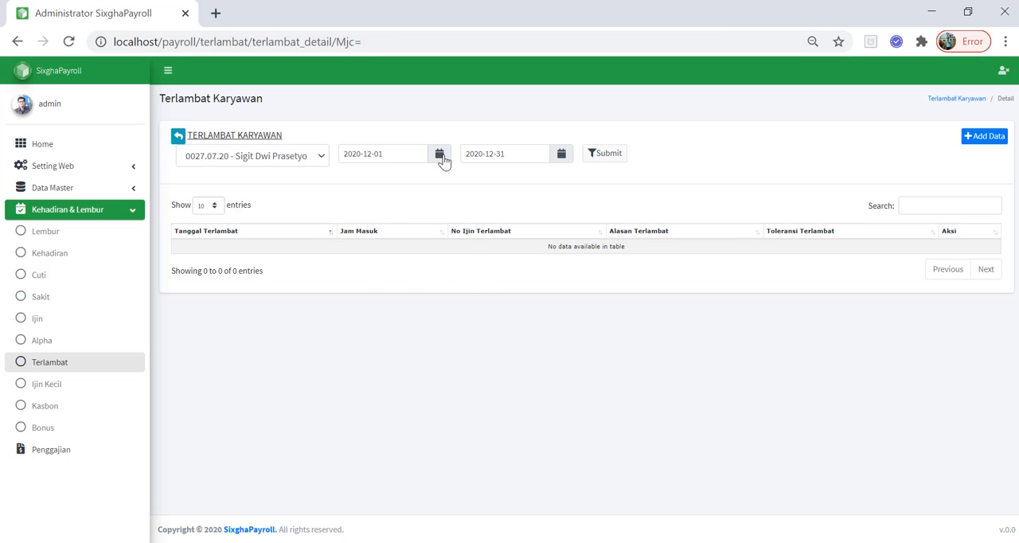
{"action": "left_click", "coordinate": [442, 158]}
{"action": "left_click", "coordinate": [362, 177]}
{"action": "left_click", "coordinate": [362, 176]}
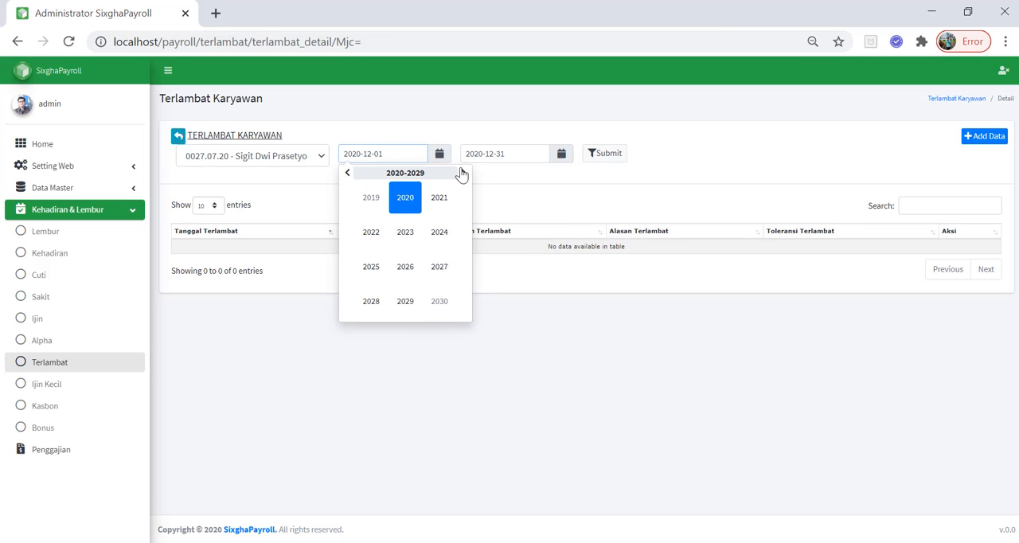
{"action": "left_click", "coordinate": [534, 125]}
{"action": "left_click", "coordinate": [438, 159]}
{"action": "left_click", "coordinate": [346, 175]}
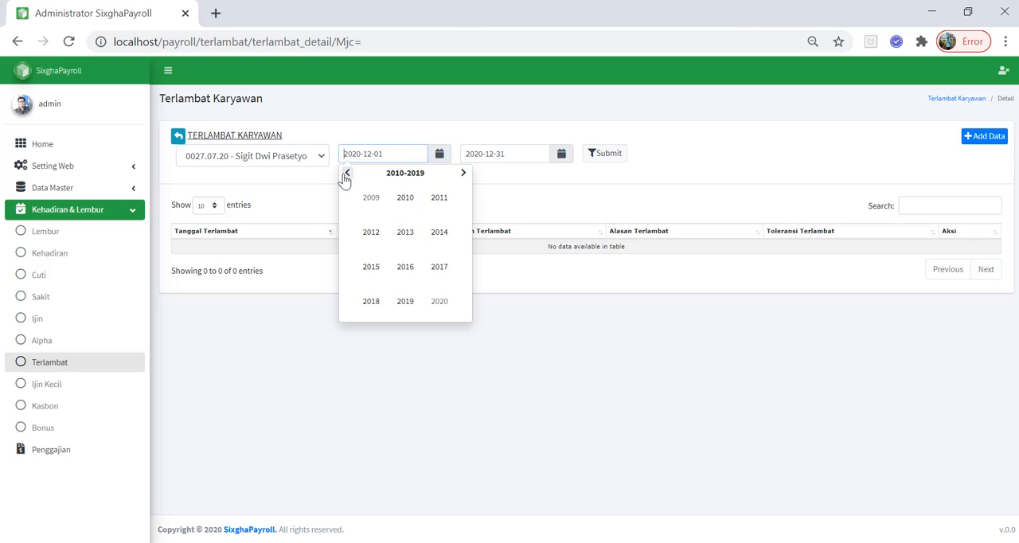
{"action": "left_click", "coordinate": [465, 177]}
{"action": "left_click", "coordinate": [465, 177]}
{"action": "left_click", "coordinate": [68, 40]}
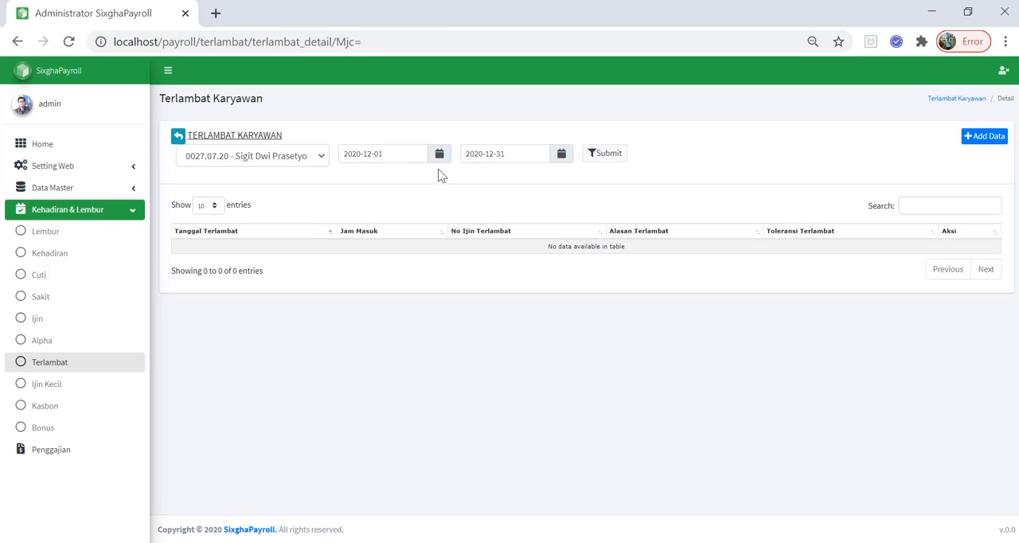
Filter the employee's lateness records with the start date 2020-07-01, keeping the end date 2020-12-31
{"action": "left_click", "coordinate": [439, 159]}
{"action": "left_click", "coordinate": [348, 176]}
{"action": "left_click", "coordinate": [347, 176]}
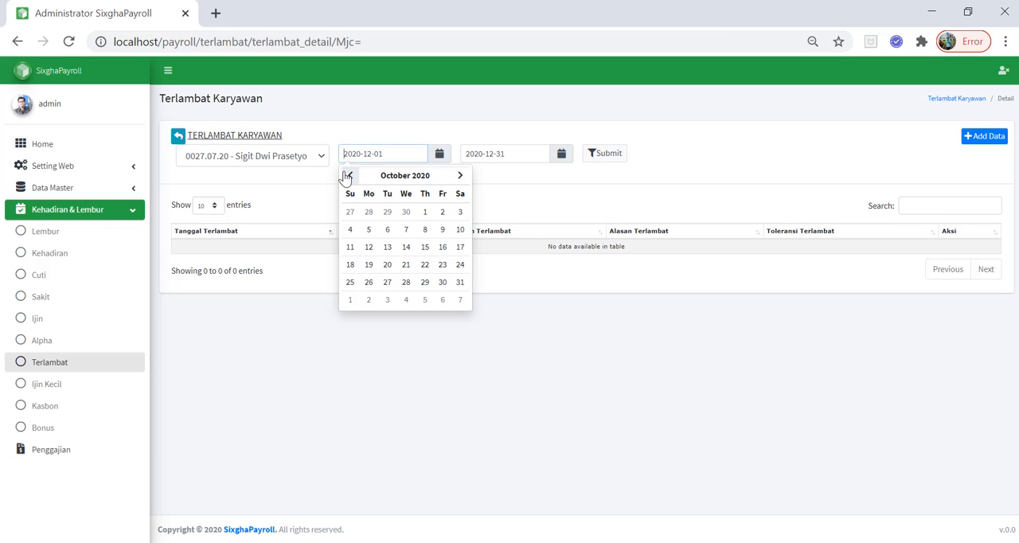
{"action": "left_click", "coordinate": [348, 176]}
{"action": "left_click", "coordinate": [347, 176]}
{"action": "left_click", "coordinate": [348, 176]}
{"action": "left_click", "coordinate": [406, 212]}
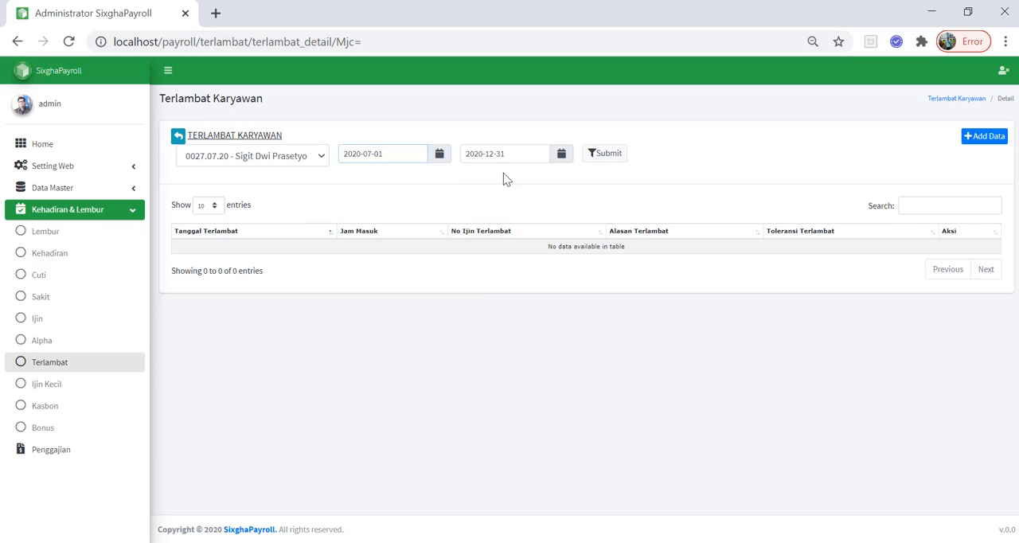
{"action": "left_click", "coordinate": [594, 156]}
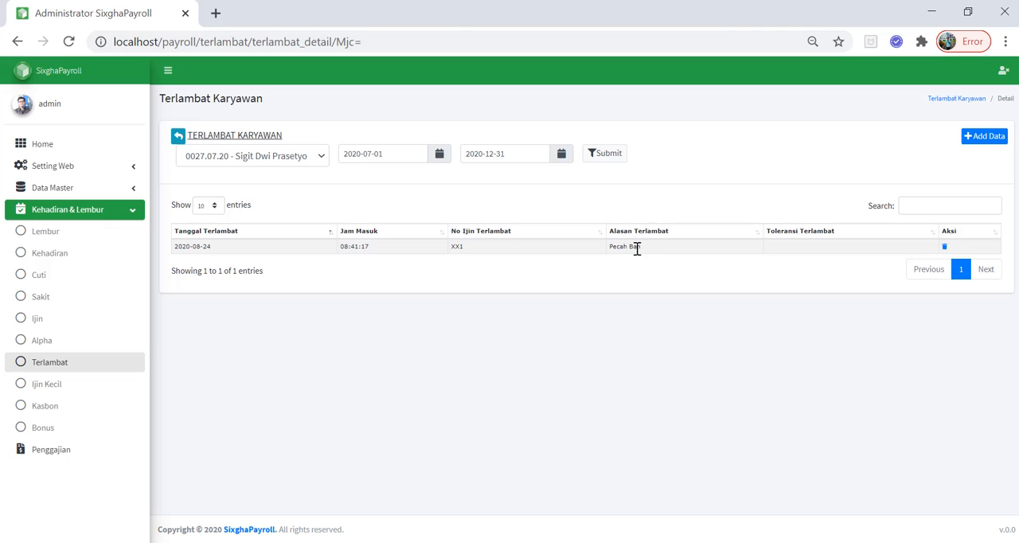
Open the payroll details of period 202008 and recalculate the salary of the Full Stack Developer employee
{"action": "left_click", "coordinate": [66, 451]}
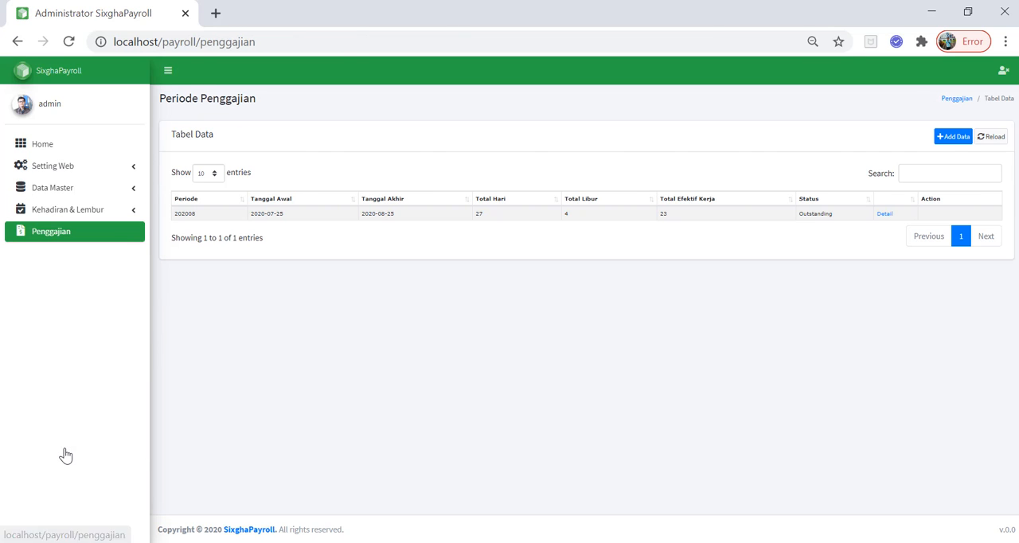
{"action": "left_click", "coordinate": [884, 214]}
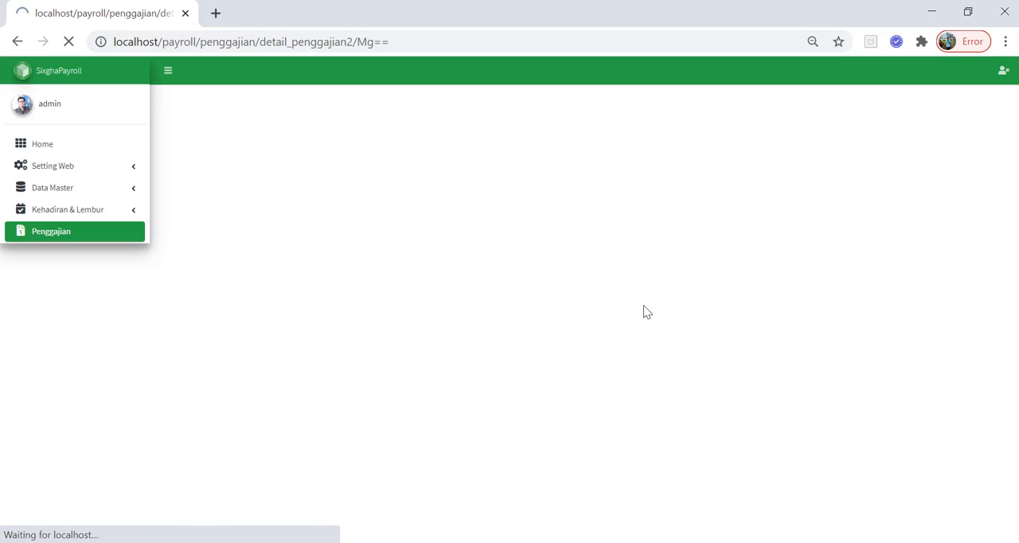
{"action": "scroll", "coordinate": [643, 335], "scroll_direction": "down", "scroll_amount": 7}
{"action": "scroll", "coordinate": [642, 356], "scroll_direction": "down", "scroll_amount": 4}
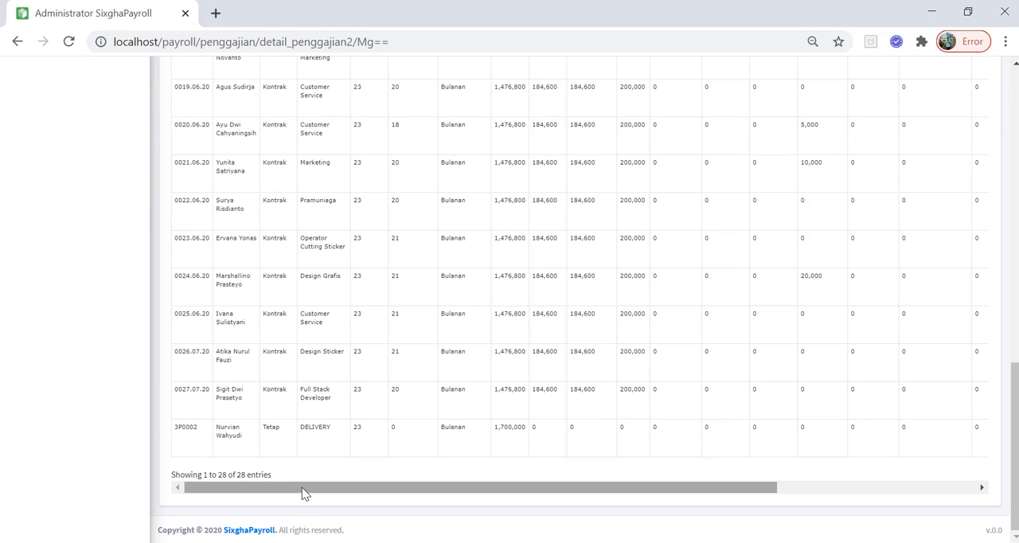
{"action": "left_click_drag", "start_coordinate": [302, 487], "coordinate": [596, 498]}
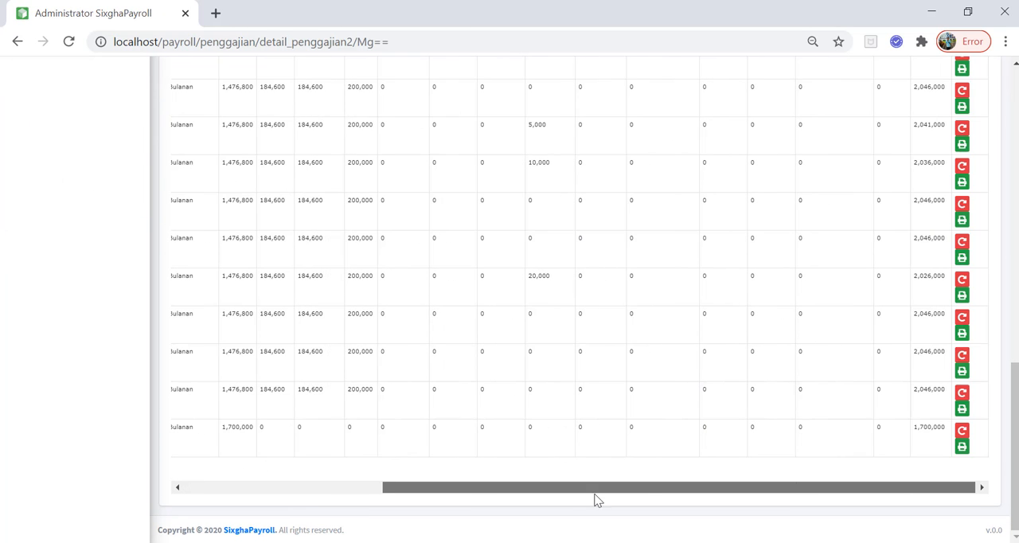
{"action": "left_click", "coordinate": [963, 393]}
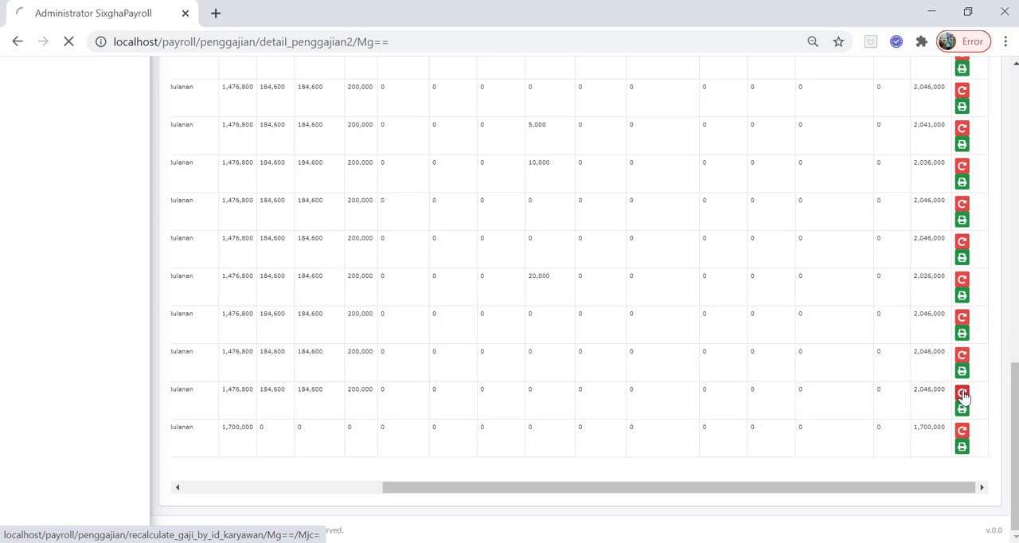
Check the Potongan Terlambat amount in the Full Stack Developer's payroll row and return to the start of the payroll page
{"action": "scroll", "coordinate": [883, 420], "scroll_direction": "down", "scroll_amount": 10}
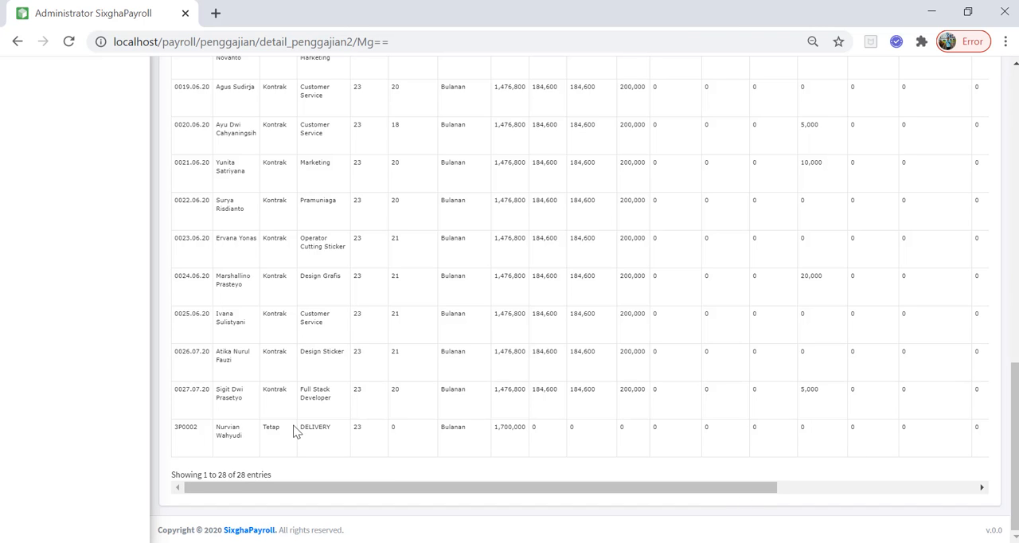
{"action": "double_click", "coordinate": [806, 389]}
{"action": "left_click_drag", "start_coordinate": [1016, 446], "coordinate": [1014, 418]}
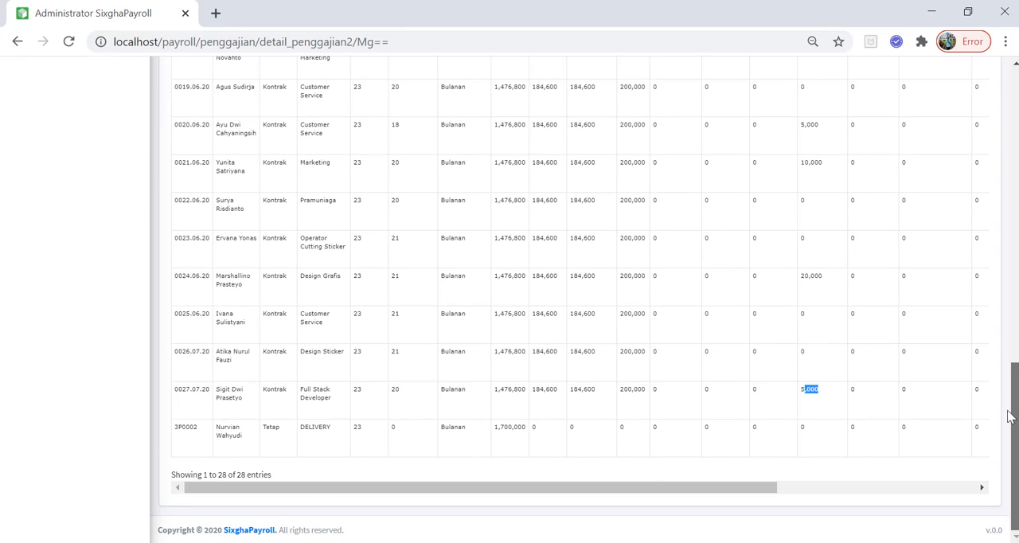
{"action": "left_click_drag", "start_coordinate": [659, 493], "coordinate": [491, 495]}
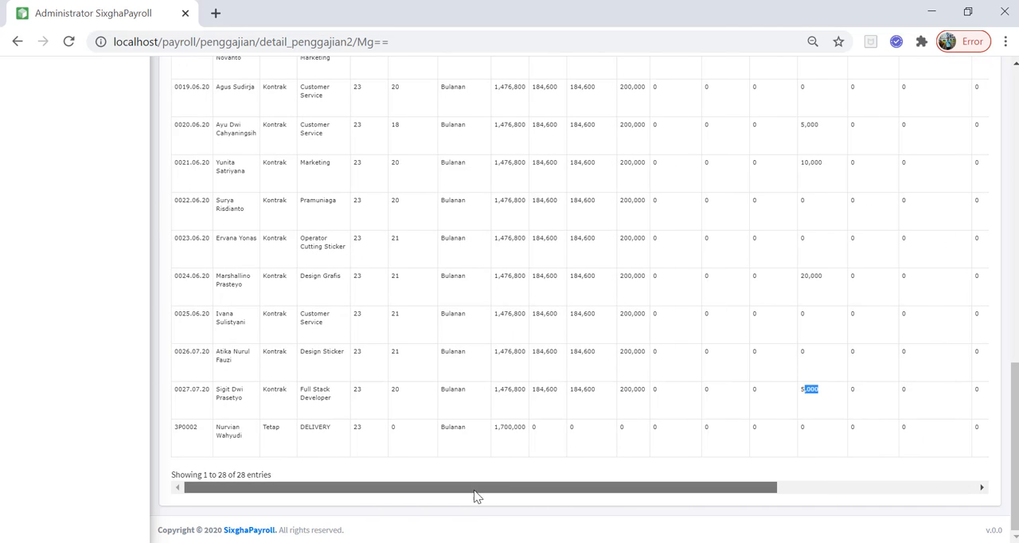
{"action": "left_click_drag", "start_coordinate": [1015, 390], "coordinate": [1015, 100]}
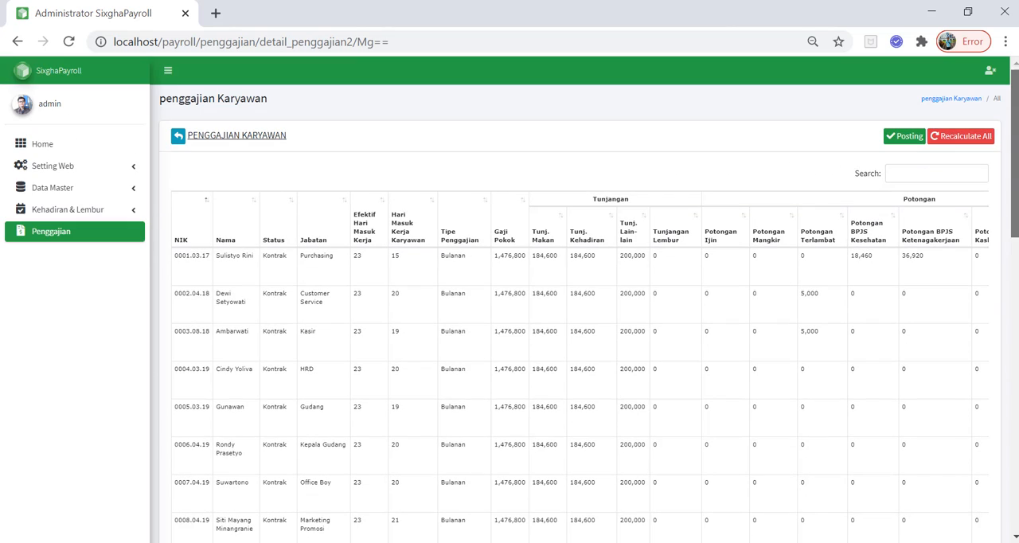
View the edit form of the Potongan Terlambat component in the Komponen Gaji master data and close it without changes
{"action": "left_click", "coordinate": [57, 186]}
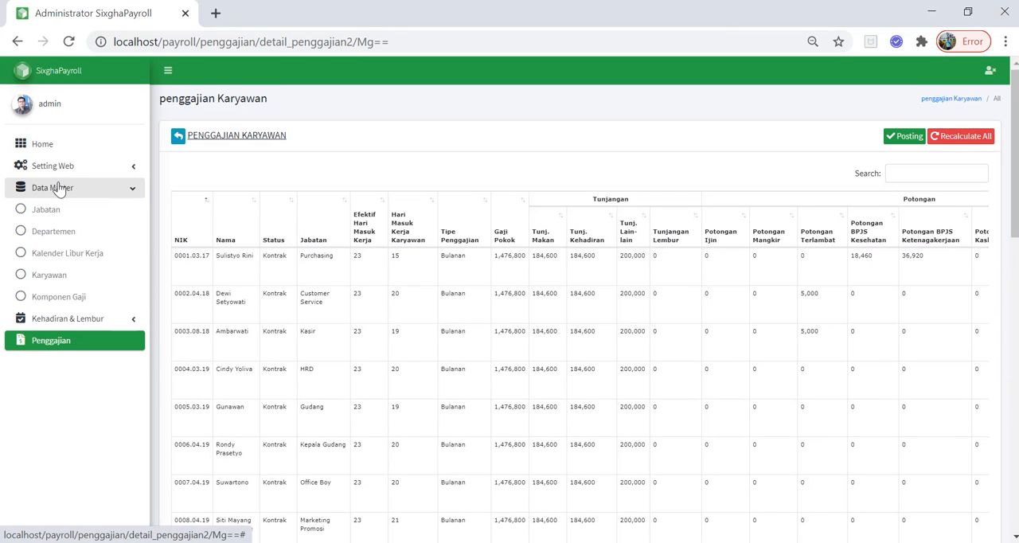
{"action": "left_click", "coordinate": [59, 298]}
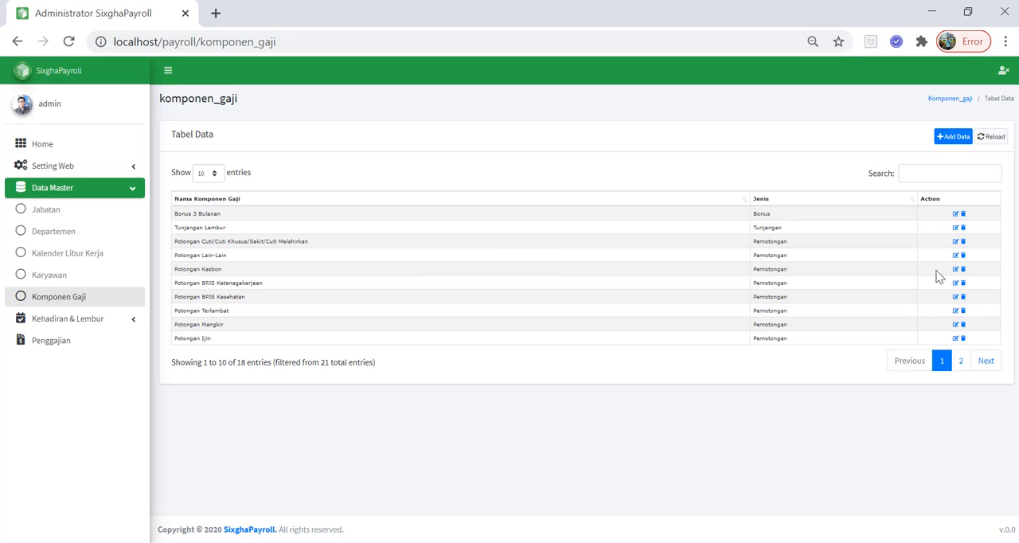
{"action": "left_click", "coordinate": [956, 310]}
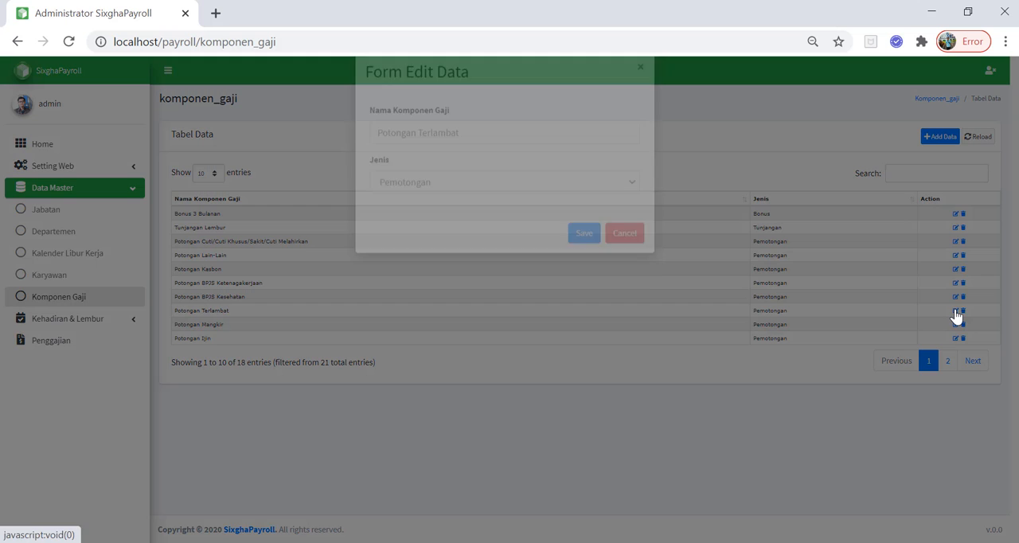
{"action": "left_click", "coordinate": [642, 93]}
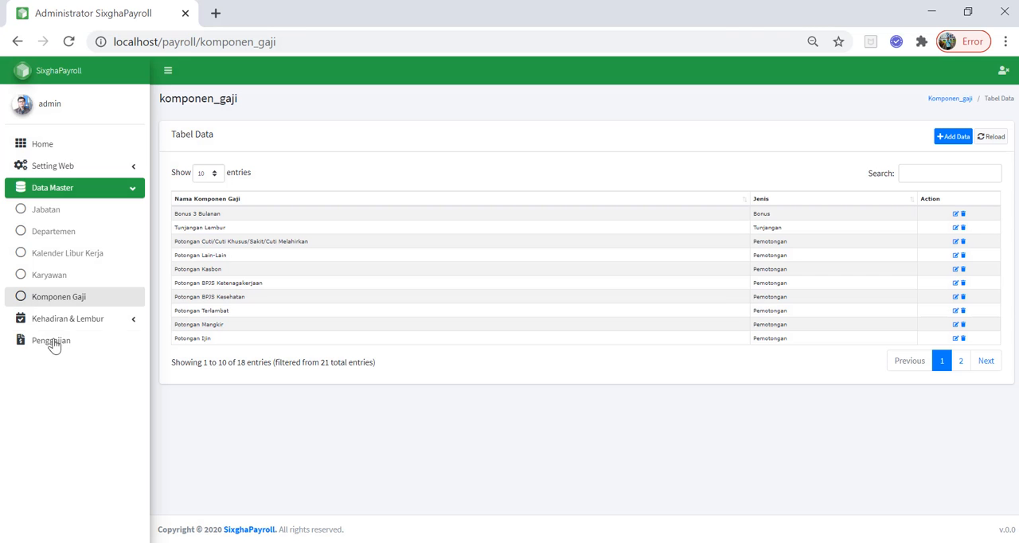
View the Terlambat Karyawan list for 12/2020 and return to the payroll details
{"action": "left_click", "coordinate": [75, 327]}
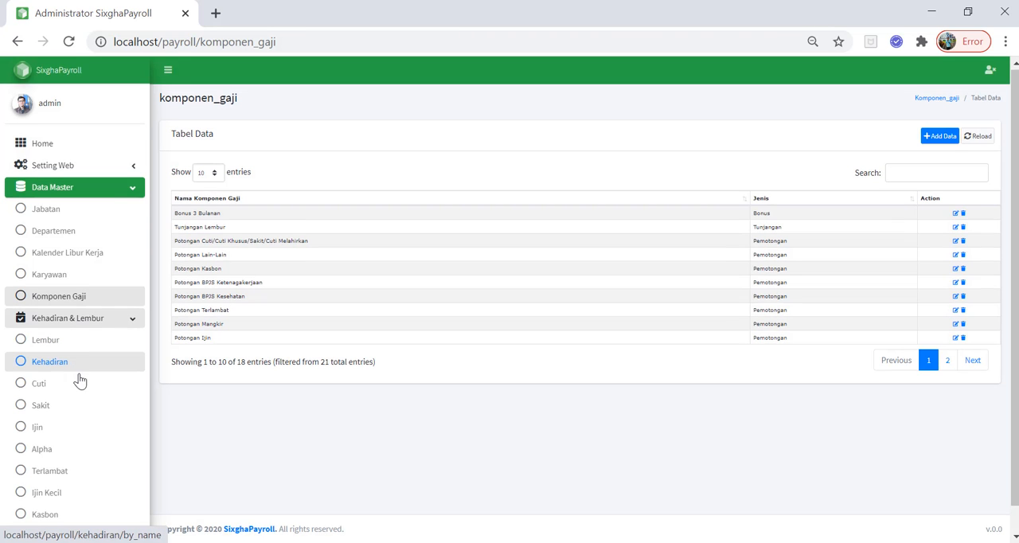
{"action": "scroll", "coordinate": [75, 382], "scroll_direction": "down", "scroll_amount": 1}
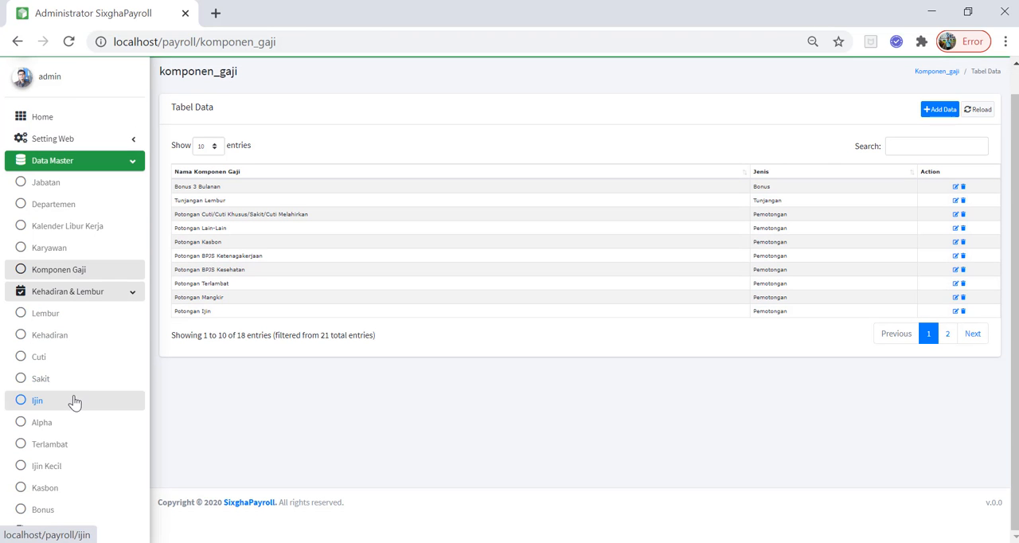
{"action": "left_click", "coordinate": [60, 448]}
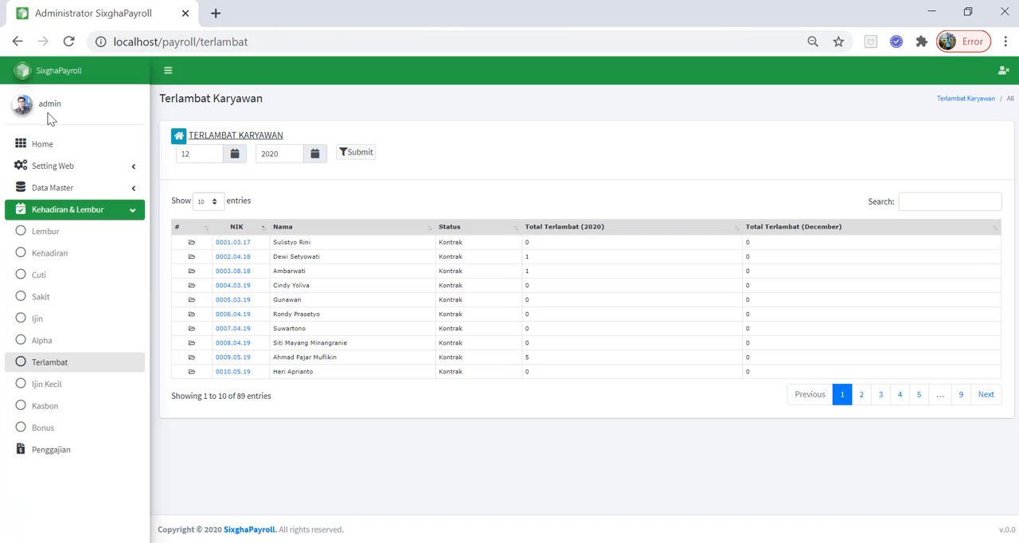
{"action": "left_click", "coordinate": [19, 42]}
{"action": "left_click", "coordinate": [20, 43]}
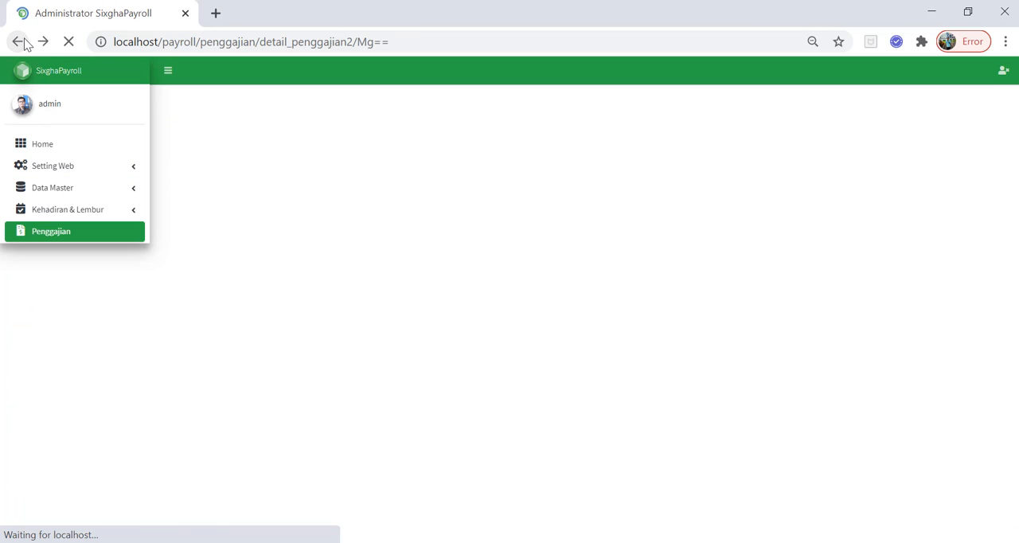
Examine the allowances, deductions and total salary in the Full Stack Developer's payroll row
{"action": "scroll", "coordinate": [446, 334], "scroll_direction": "down", "scroll_amount": 12}
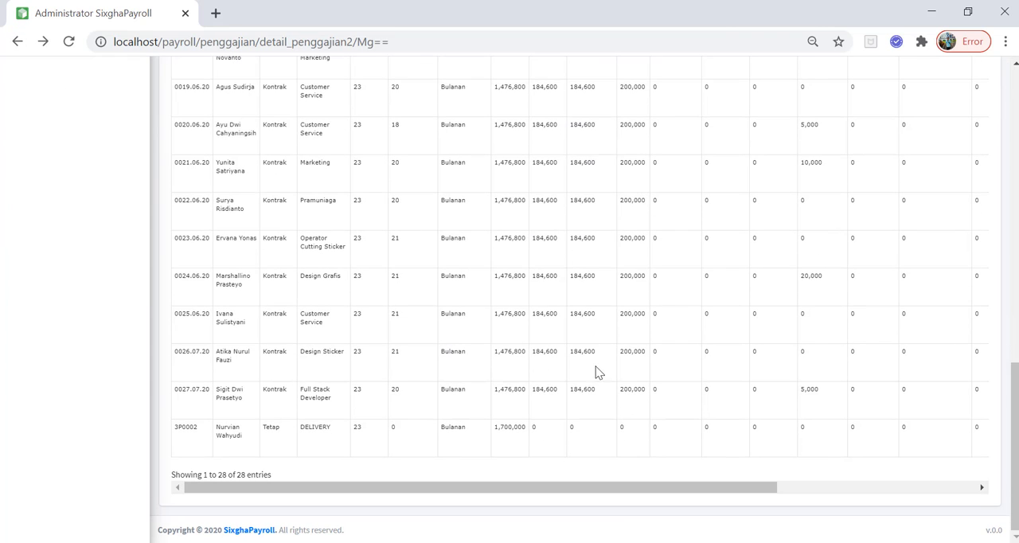
{"action": "left_click_drag", "start_coordinate": [664, 486], "coordinate": [475, 520]}
{"action": "scroll", "coordinate": [811, 391], "scroll_direction": "right", "scroll_amount": 6}
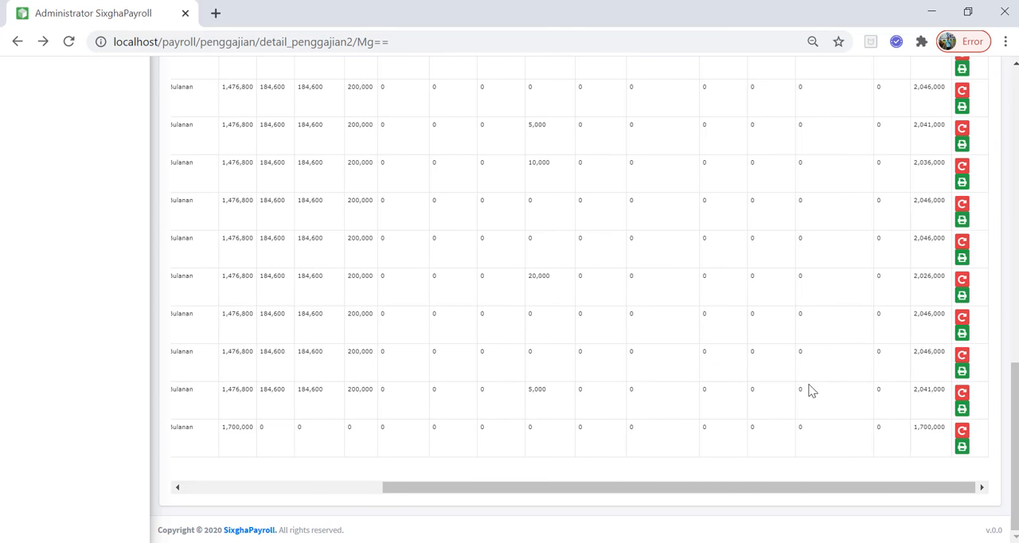
{"action": "scroll", "coordinate": [810, 390], "scroll_direction": "left", "scroll_amount": 6}
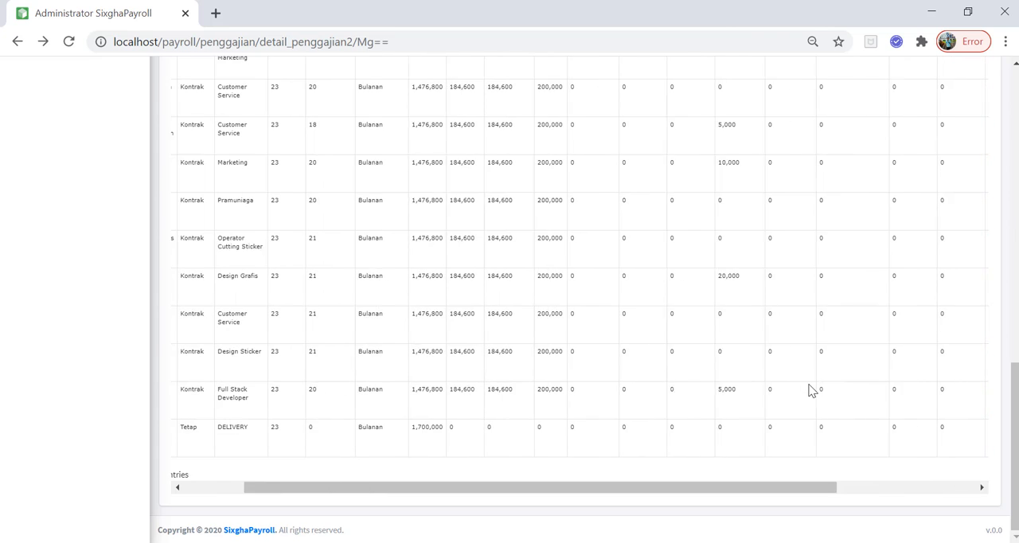
{"action": "scroll", "coordinate": [64, 409], "scroll_direction": "up", "scroll_amount": 10}
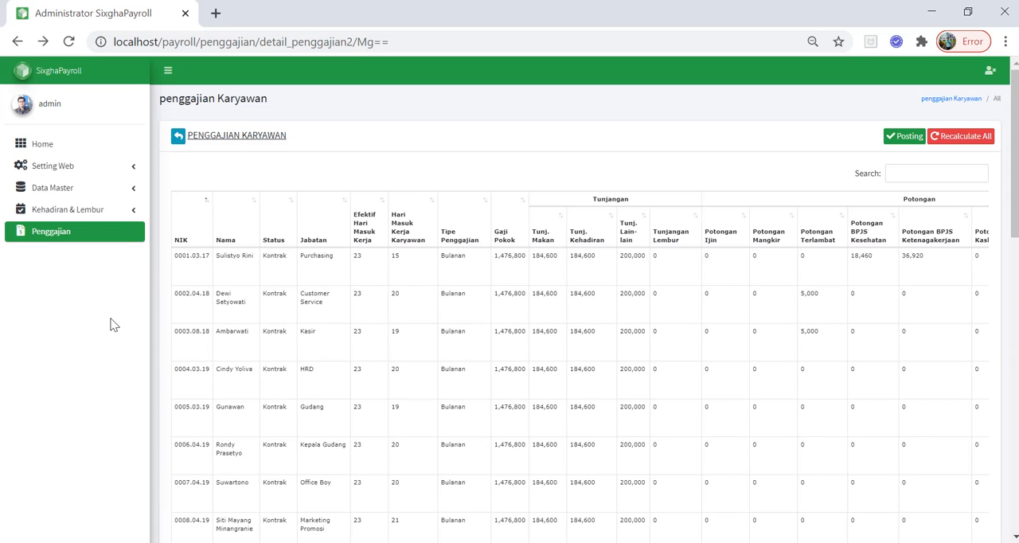
Check which employee has a bonus in the Bonus Karyawan list and return to the payroll details
{"action": "left_click", "coordinate": [115, 209]}
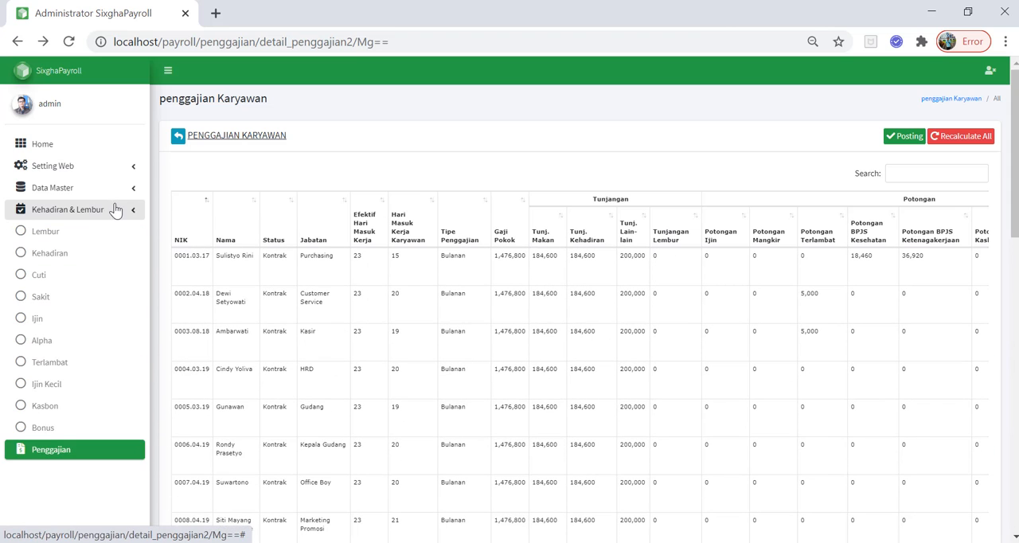
{"action": "left_click", "coordinate": [62, 430]}
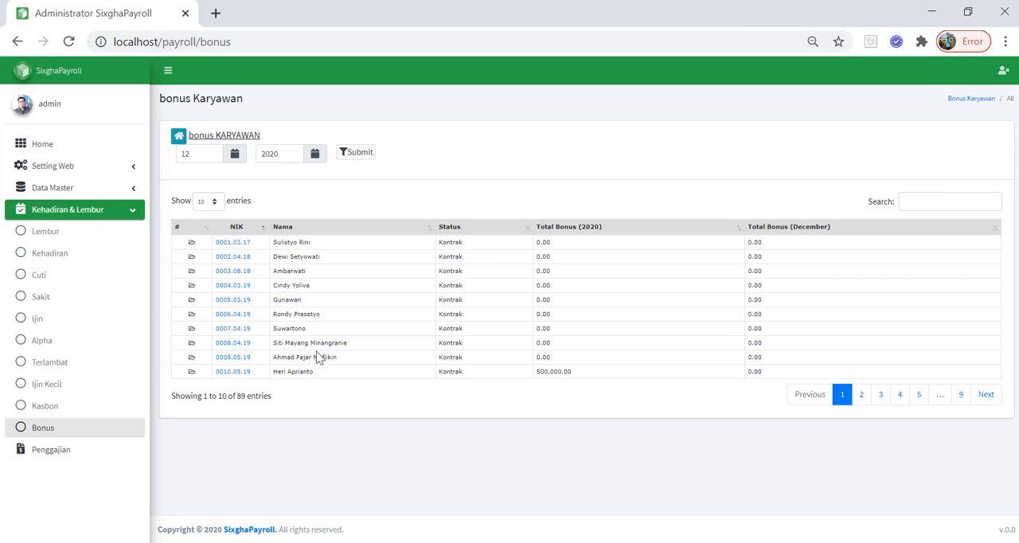
{"action": "left_click", "coordinate": [18, 42]}
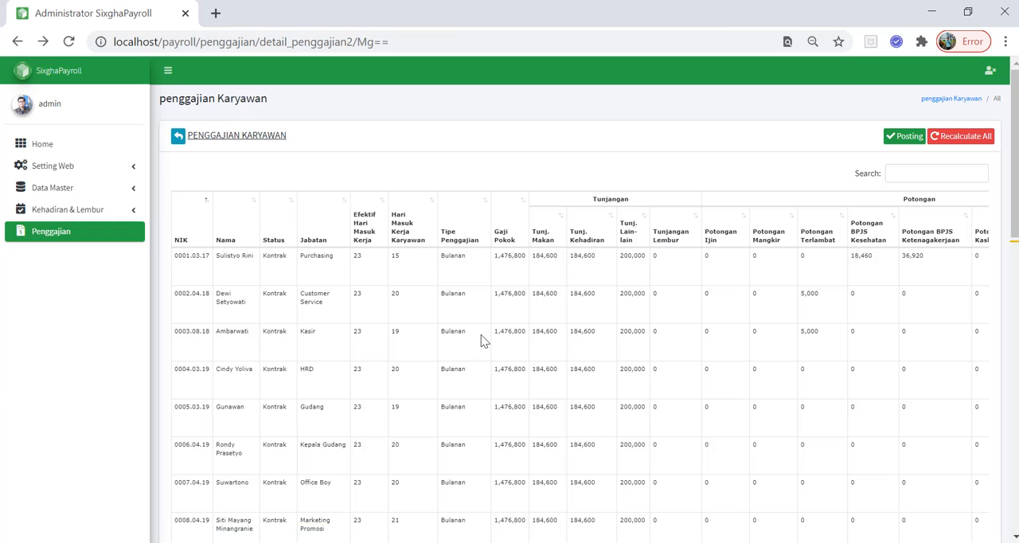
Find the bonus recipient's row in the payroll details by name and check its Bonus amount
{"action": "key", "text": "ctrl+f"}
{"action": "type", "text": "her"}
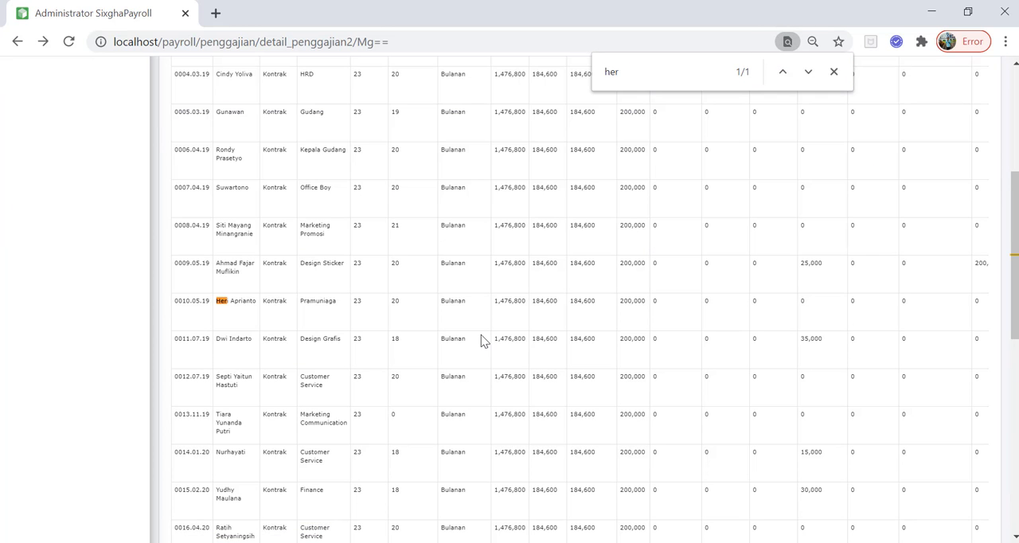
{"action": "key", "text": "Escape"}
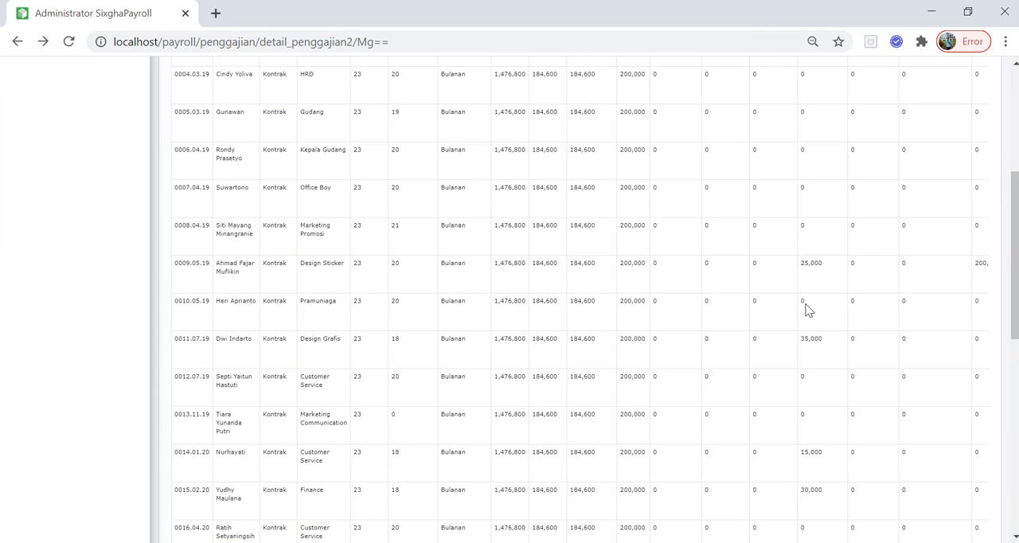
{"action": "scroll", "coordinate": [806, 309], "scroll_direction": "right", "scroll_amount": 6}
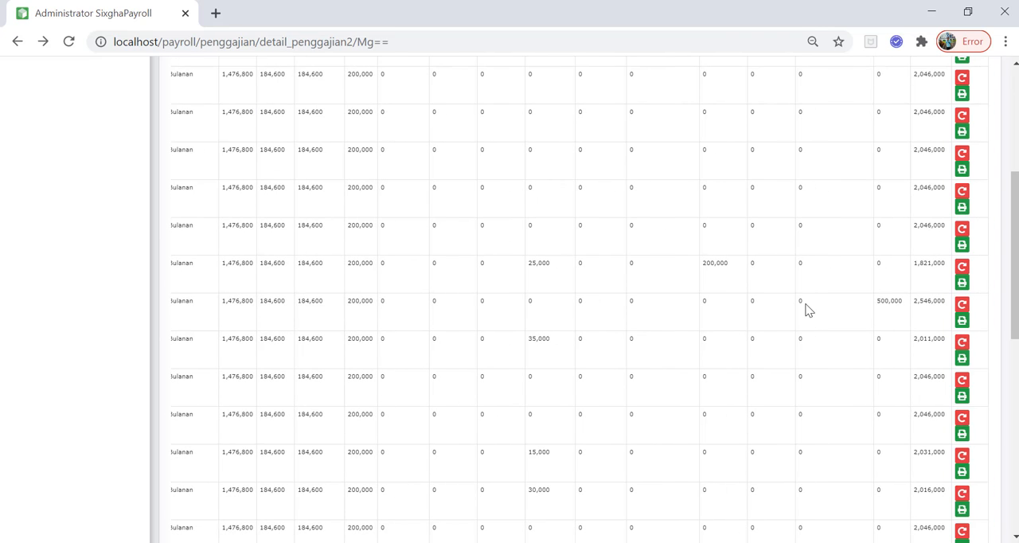
{"action": "left_click_drag", "start_coordinate": [876, 303], "coordinate": [920, 304]}
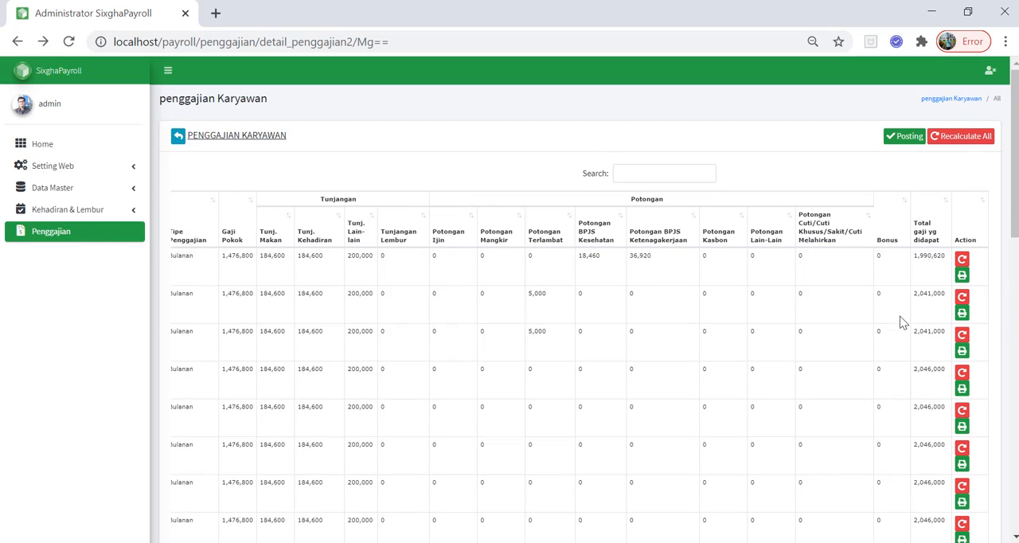
{"action": "scroll", "coordinate": [927, 287], "scroll_direction": "down", "scroll_amount": 3}
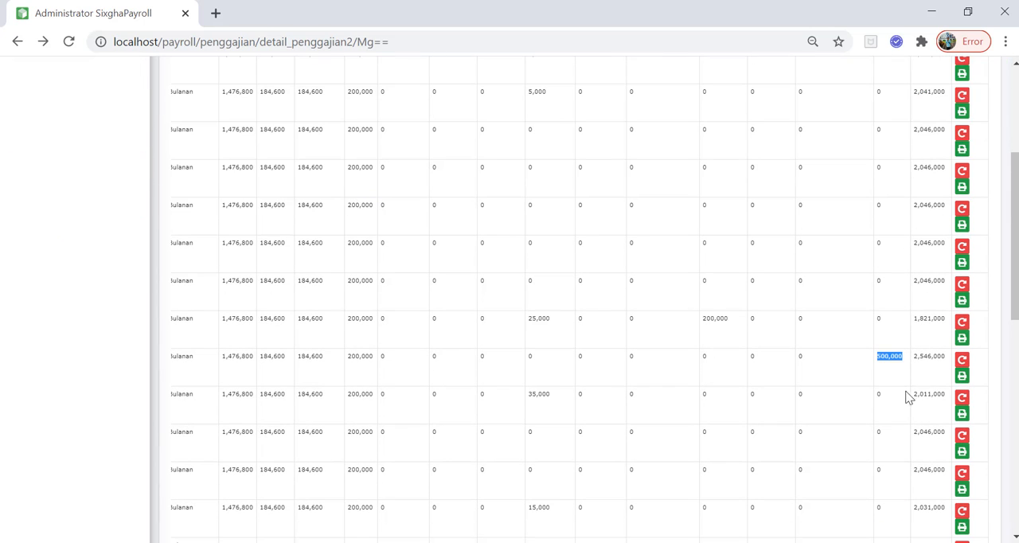
Download the salary slip of the Pramuniaga employee with the bonus and open it in Excel
{"action": "left_click", "coordinate": [963, 376]}
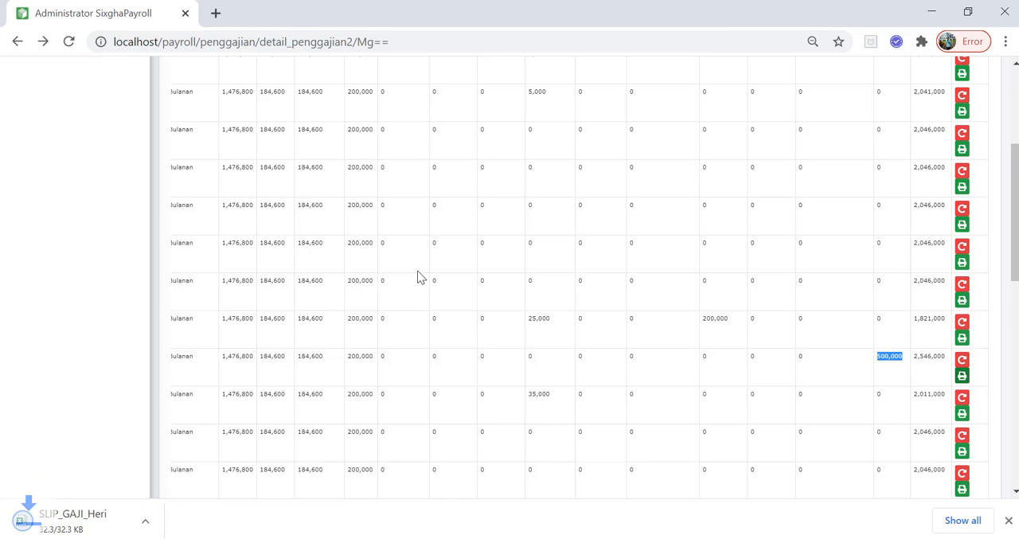
{"action": "left_click", "coordinate": [76, 519]}
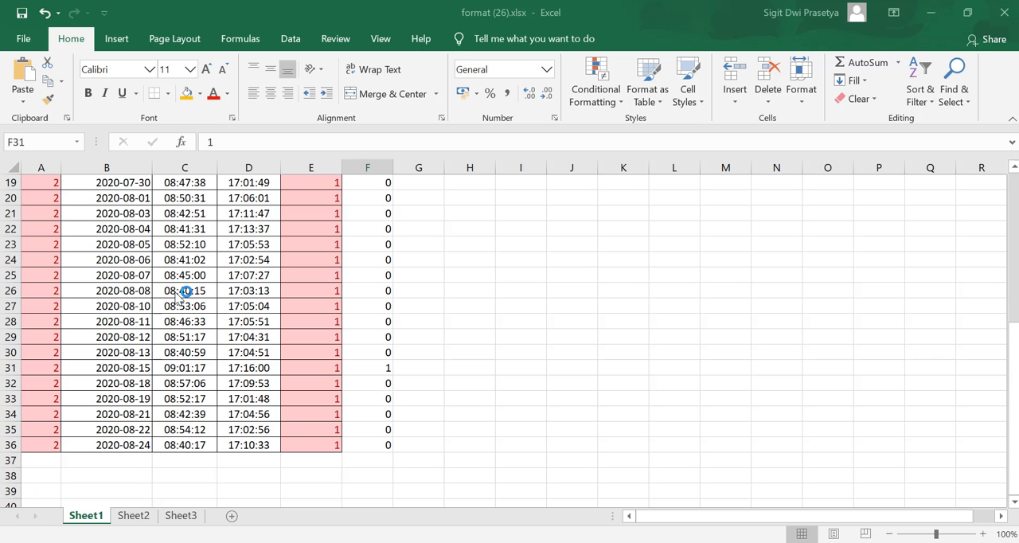
{"action": "left_click", "coordinate": [250, 275]}
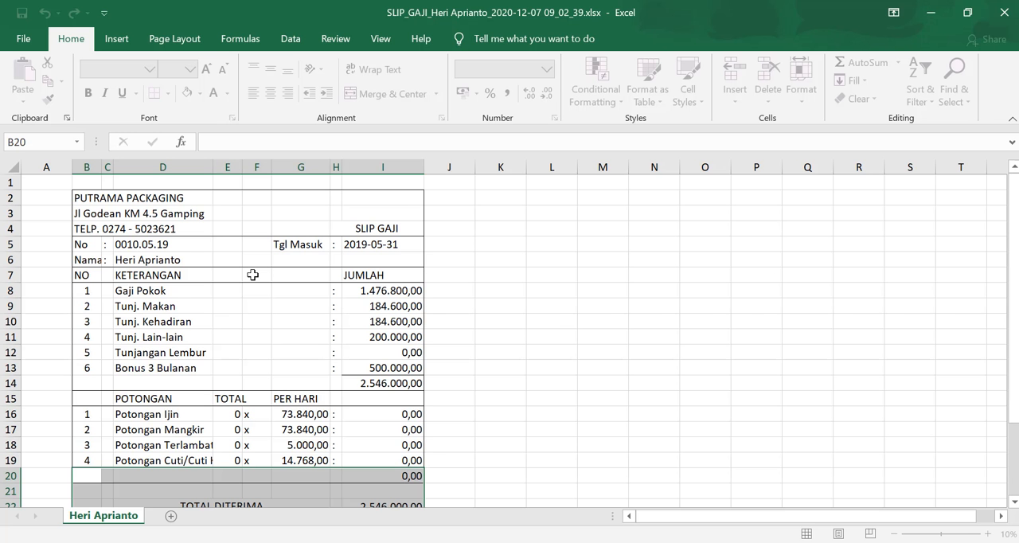
Review the allowances, Bonus 3 Bulanan, deductions and total received on the salary slip, and return to the payroll page in Chrome
{"action": "scroll", "coordinate": [178, 341], "scroll_direction": "down", "scroll_amount": 3}
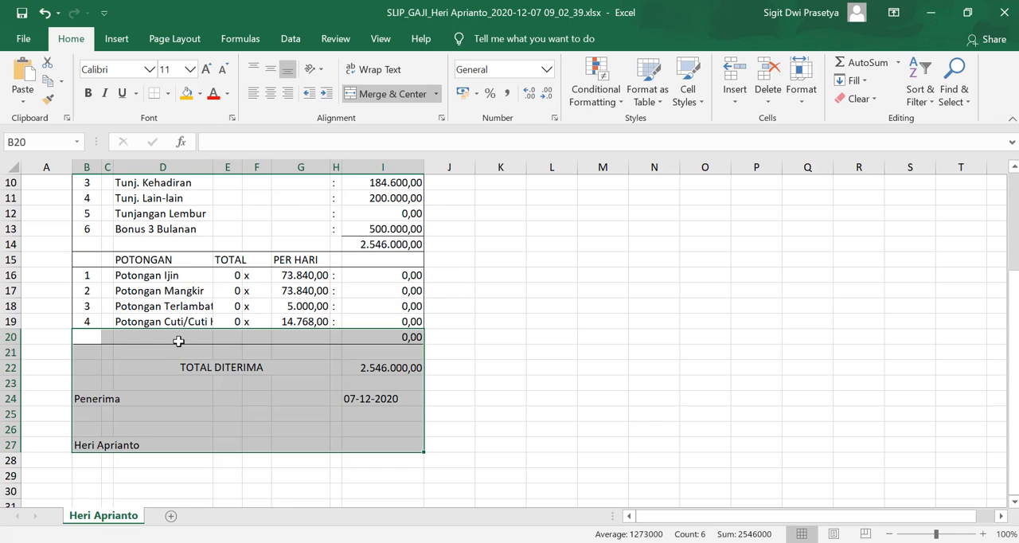
{"action": "left_click", "coordinate": [196, 318]}
{"action": "scroll", "coordinate": [198, 319], "scroll_direction": "up", "scroll_amount": 3}
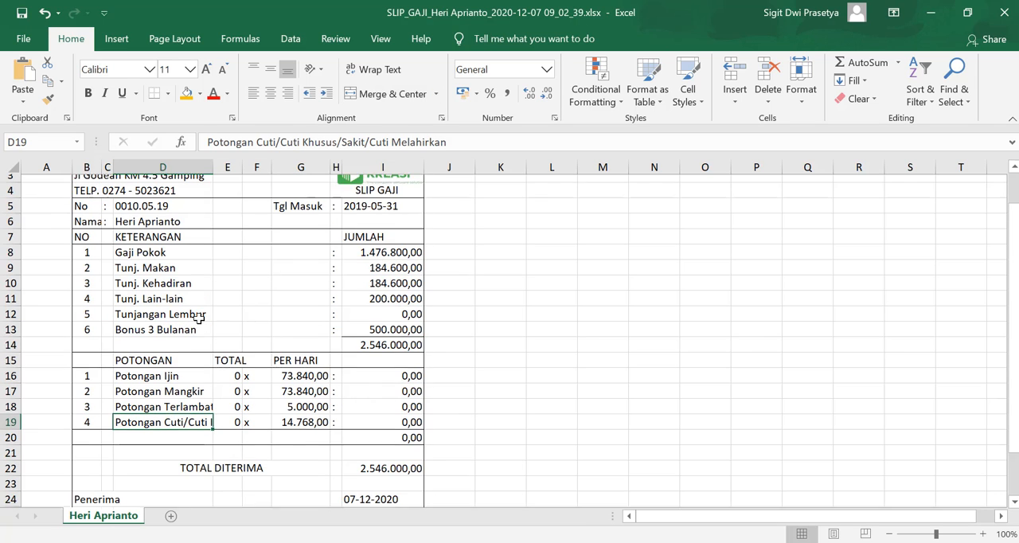
{"action": "scroll", "coordinate": [199, 319], "scroll_direction": "down", "scroll_amount": 4}
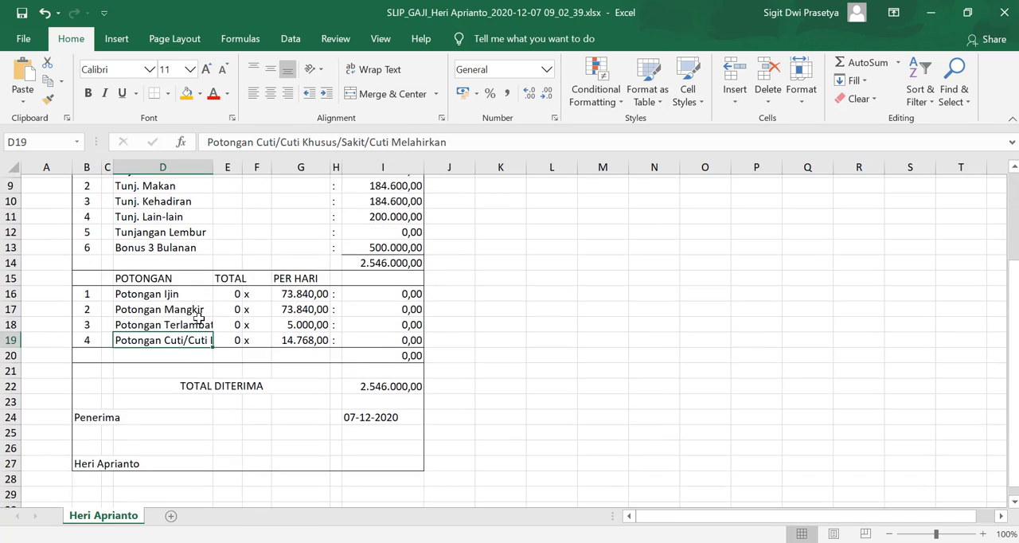
{"action": "scroll", "coordinate": [200, 320], "scroll_direction": "up", "scroll_amount": 4}
{"action": "scroll", "coordinate": [202, 321], "scroll_direction": "down", "scroll_amount": 1}
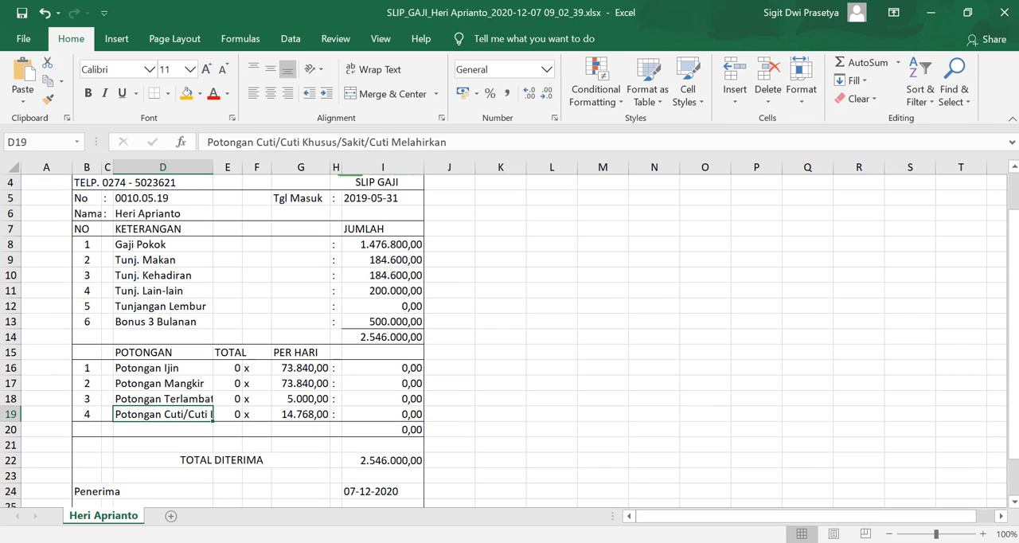
{"action": "left_click", "coordinate": [931, 13]}
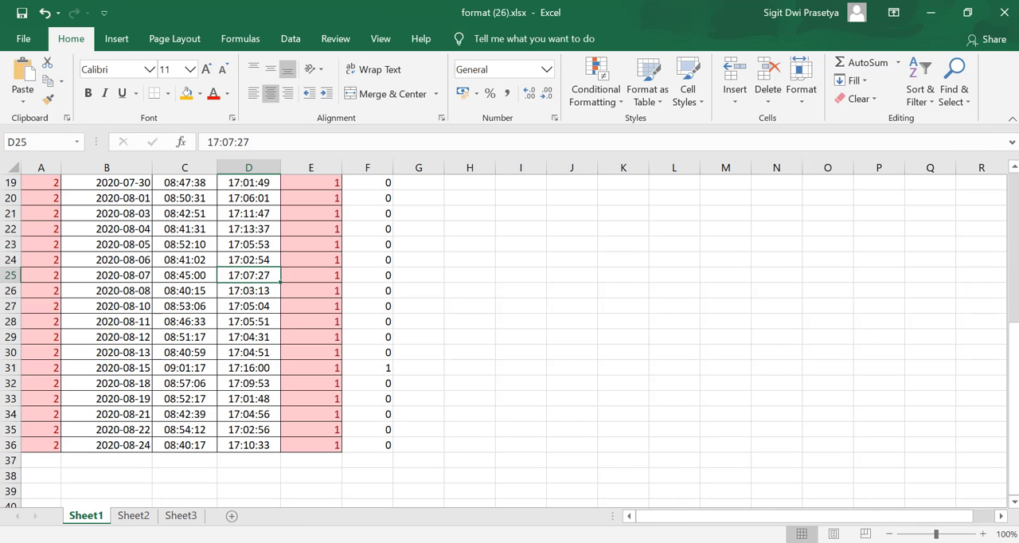
{"action": "left_click", "coordinate": [931, 13]}
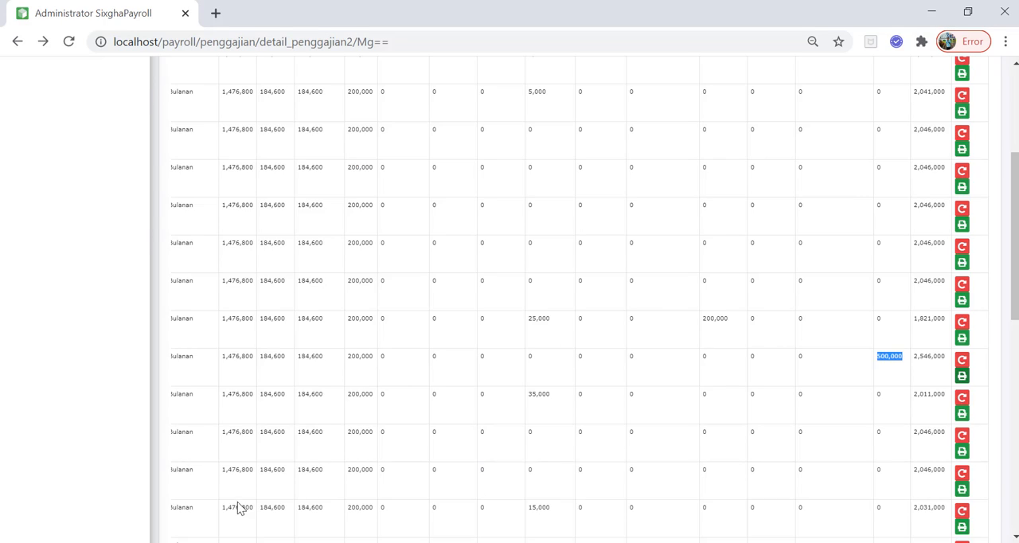
Review the Kasbon installments of the Design Sticker employee with an outstanding cash advance and return to the Kasbon Karyawan list
{"action": "scroll", "coordinate": [239, 509], "scroll_direction": "up", "scroll_amount": 3}
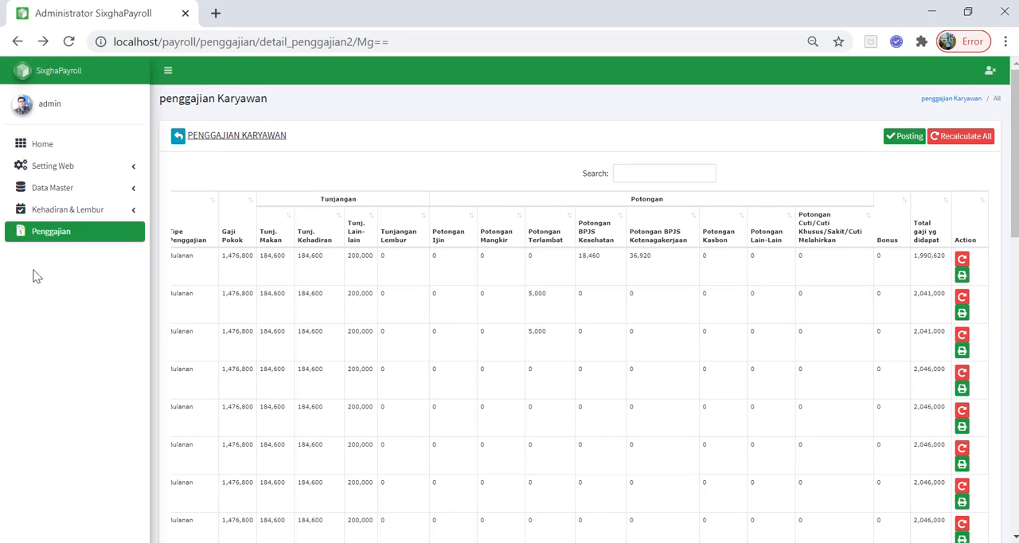
{"action": "left_click", "coordinate": [71, 211]}
{"action": "left_click", "coordinate": [44, 409]}
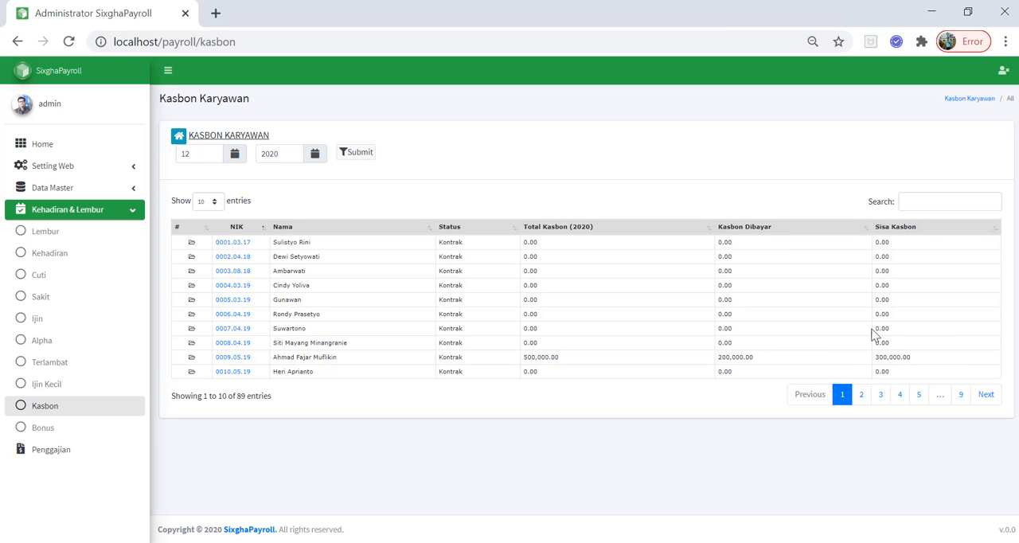
{"action": "left_click", "coordinate": [237, 357]}
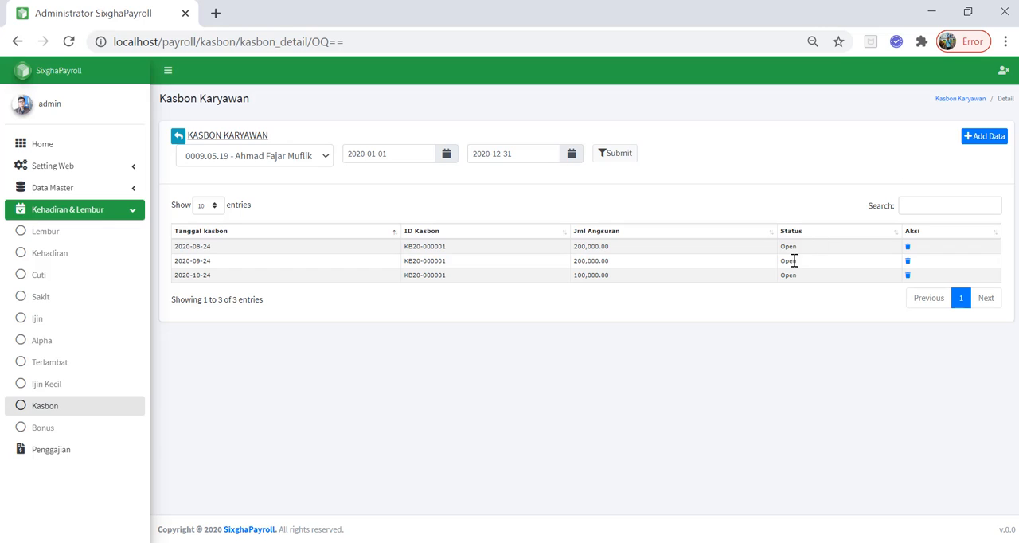
{"action": "left_click", "coordinate": [17, 42]}
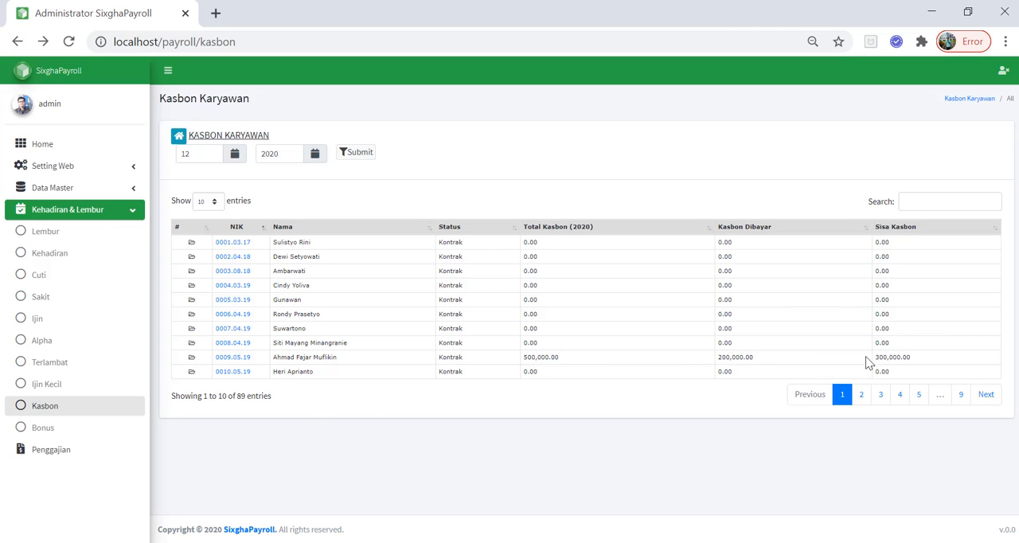
Open the payroll details of period 202008 from the Periode Penggajian list
{"action": "left_click", "coordinate": [70, 450]}
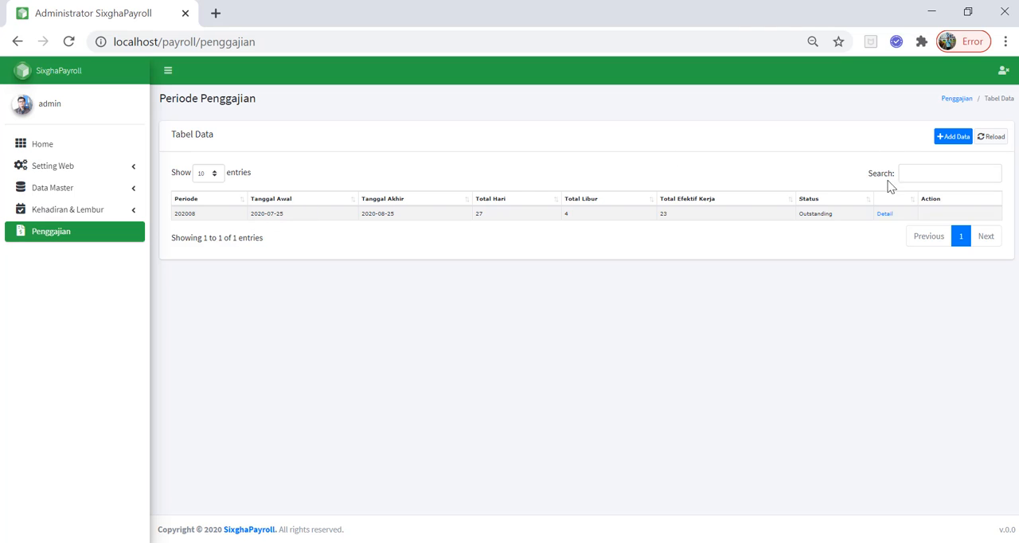
{"action": "left_click", "coordinate": [884, 213]}
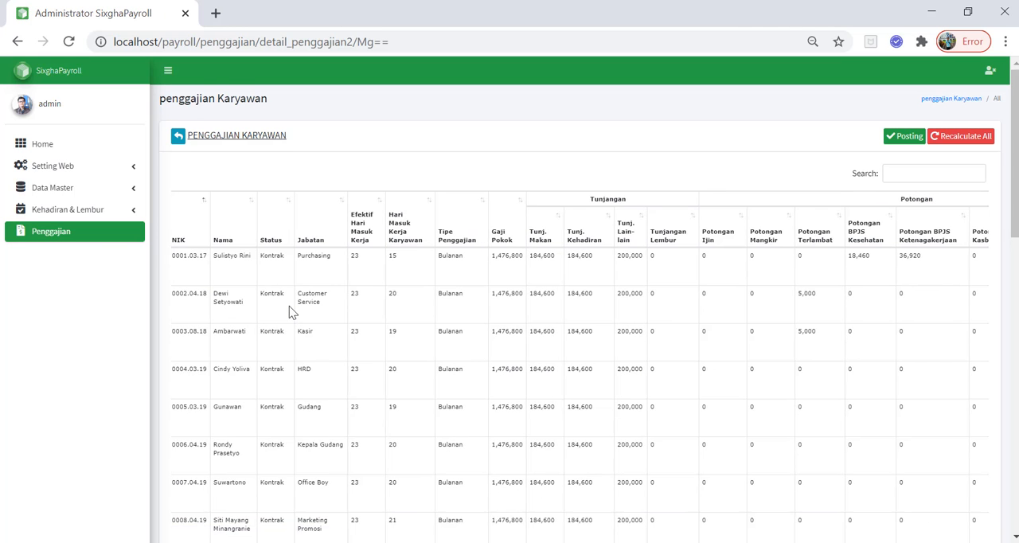
Check the salary, allowance and deduction columns of the 202008 payroll and post it
{"action": "scroll", "coordinate": [290, 310], "scroll_direction": "right", "scroll_amount": 5}
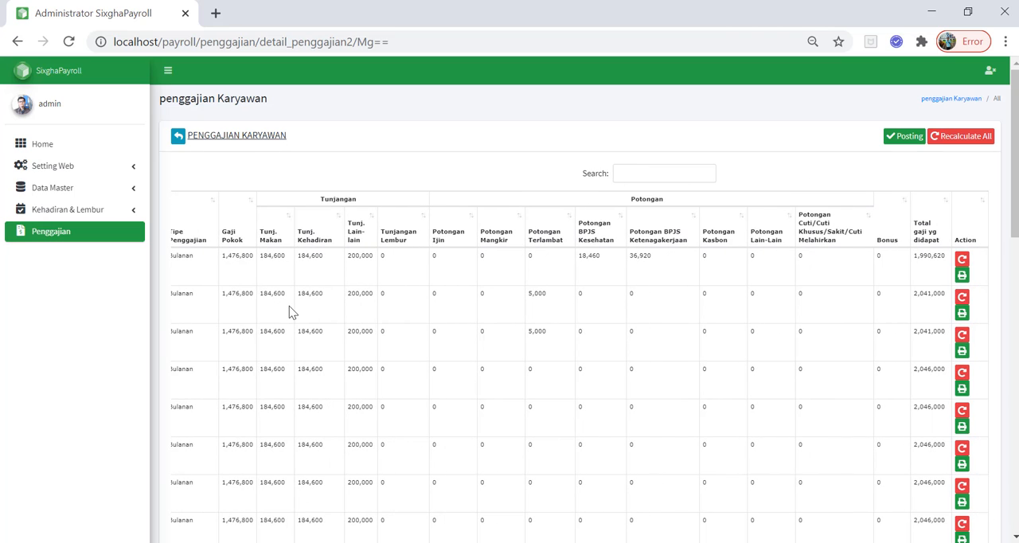
{"action": "scroll", "coordinate": [289, 306], "scroll_direction": "left", "scroll_amount": 5}
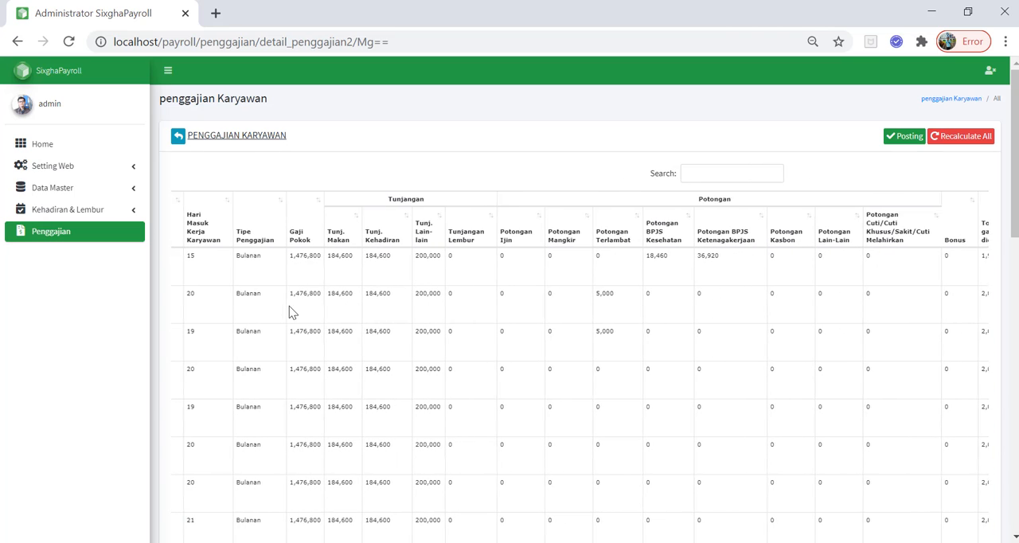
{"action": "scroll", "coordinate": [289, 306], "scroll_direction": "right", "scroll_amount": 5}
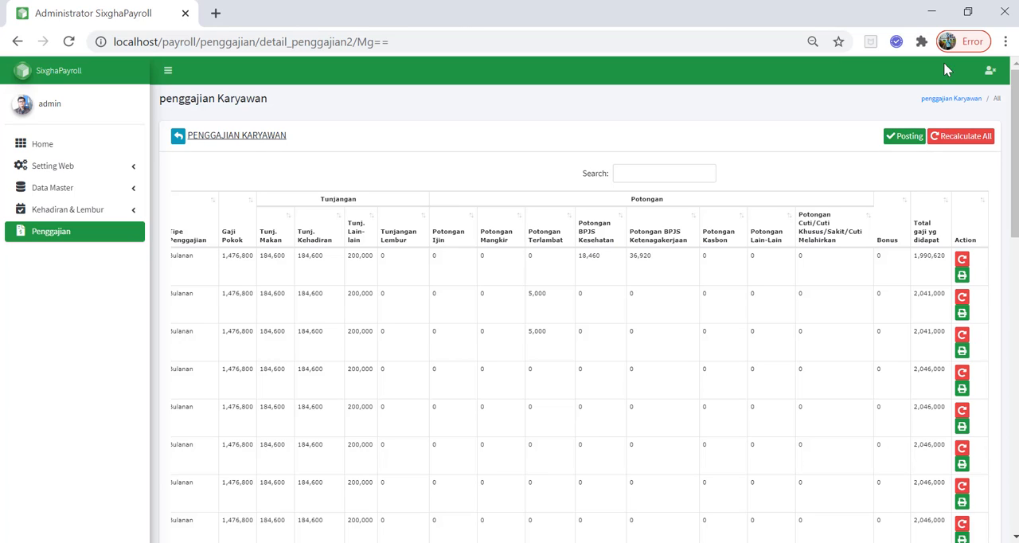
{"action": "left_click", "coordinate": [910, 137]}
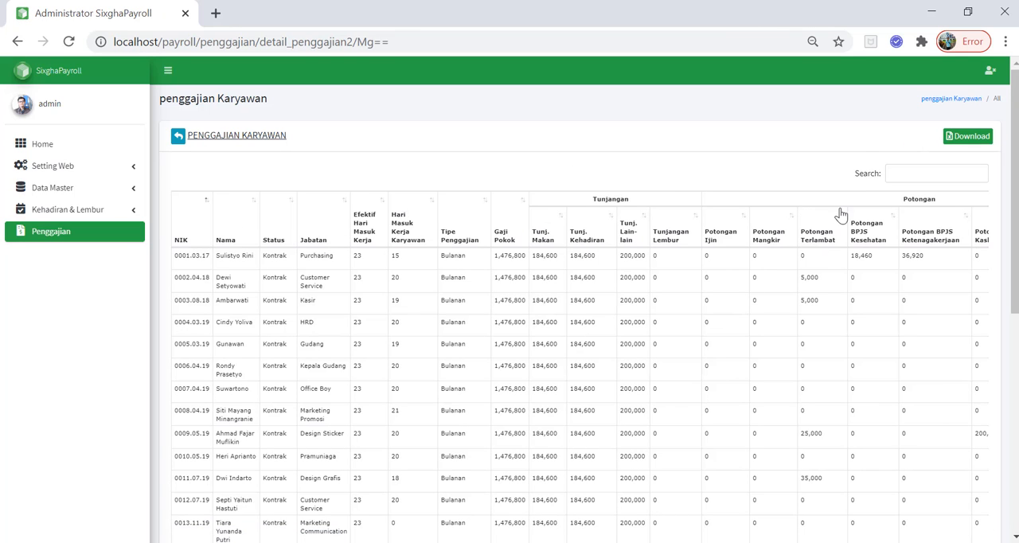
Download the posted payroll of all employees as an Excel file and open it despite the format mismatch
{"action": "left_click", "coordinate": [982, 139]}
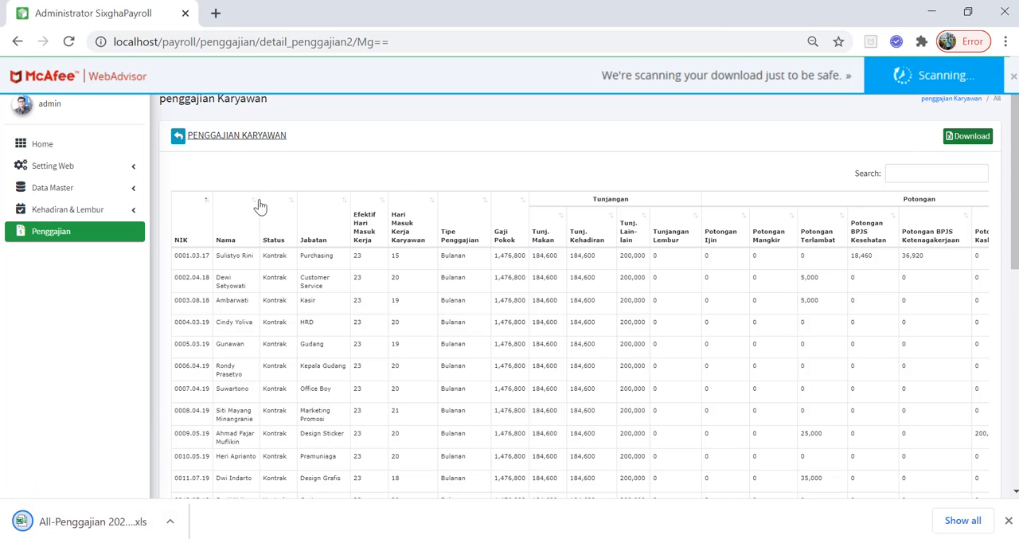
{"action": "left_click", "coordinate": [68, 524]}
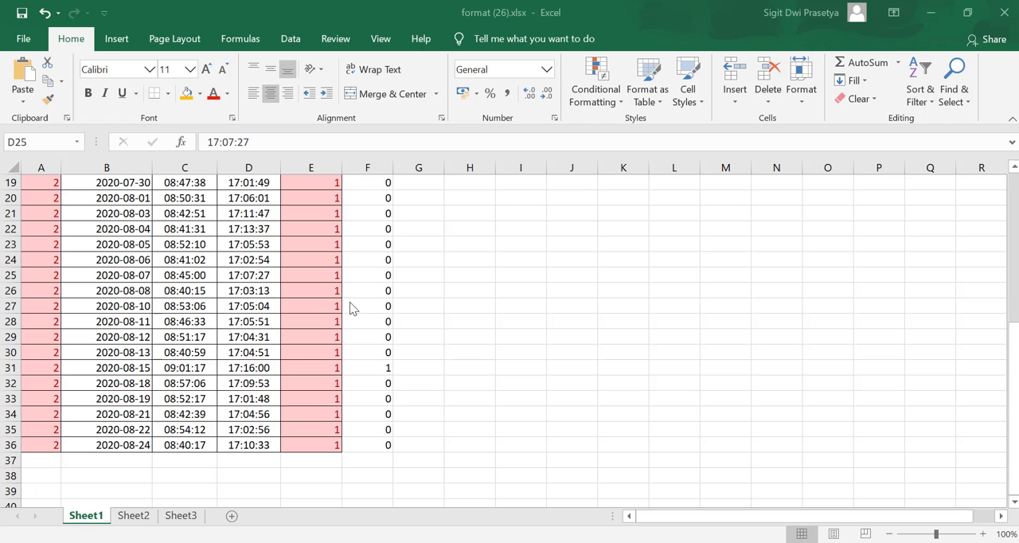
{"action": "left_click", "coordinate": [350, 303]}
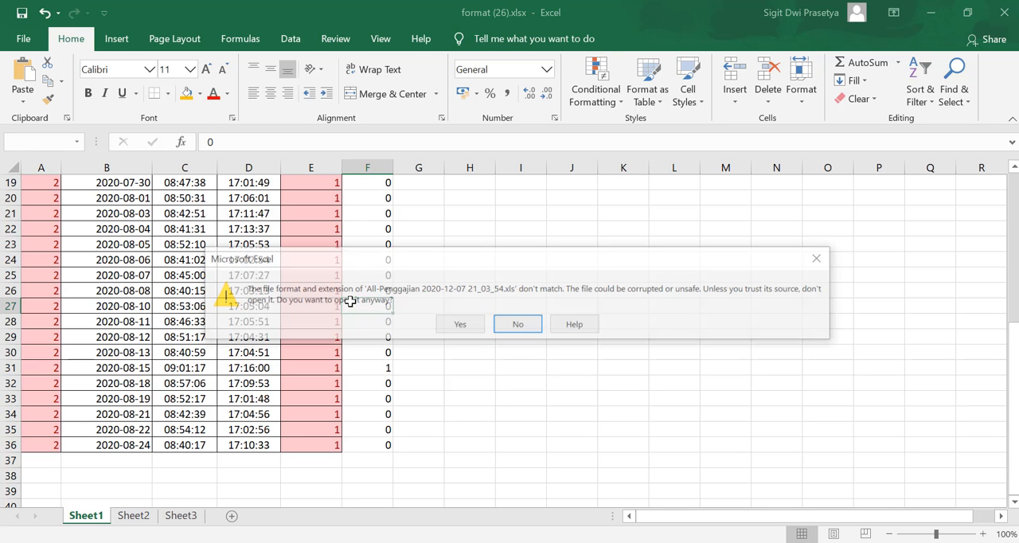
{"action": "left_click", "coordinate": [457, 324]}
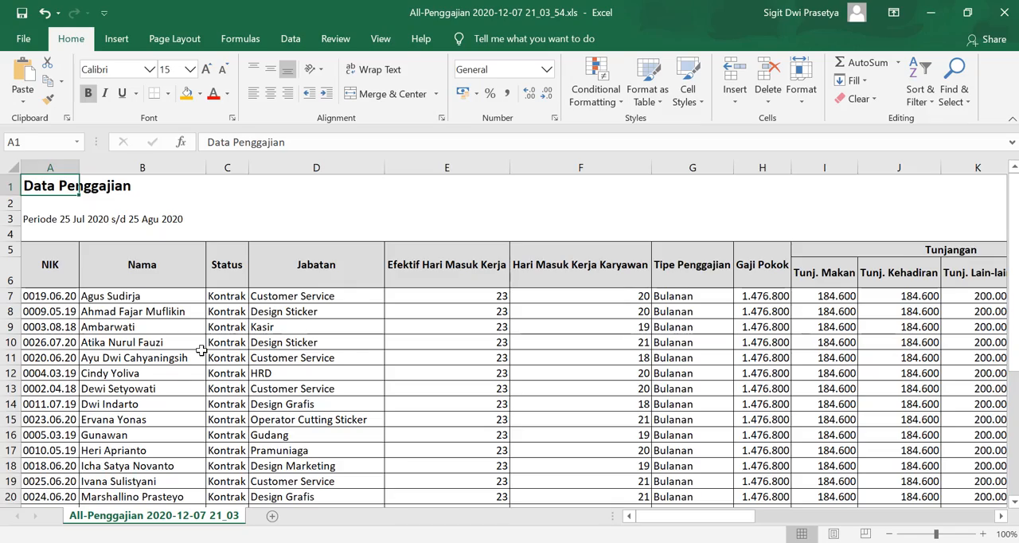
Review the employee rows, deductions and total salary columns in the All-Penggajian workbook and return to the payroll page in Chrome
{"action": "scroll", "coordinate": [206, 351], "scroll_direction": "up", "scroll_amount": 6}
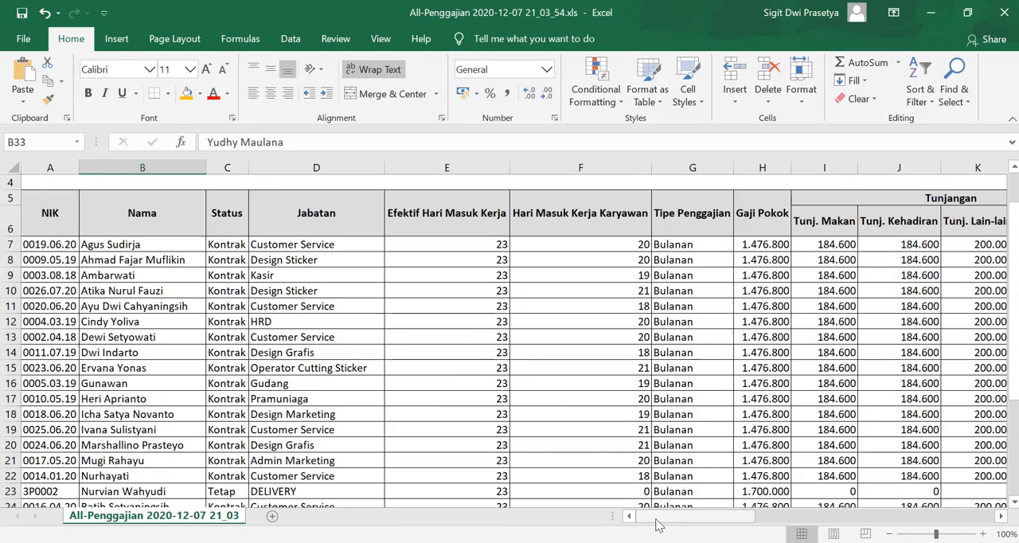
{"action": "scroll", "coordinate": [521, 466], "scroll_direction": "right", "scroll_amount": 10}
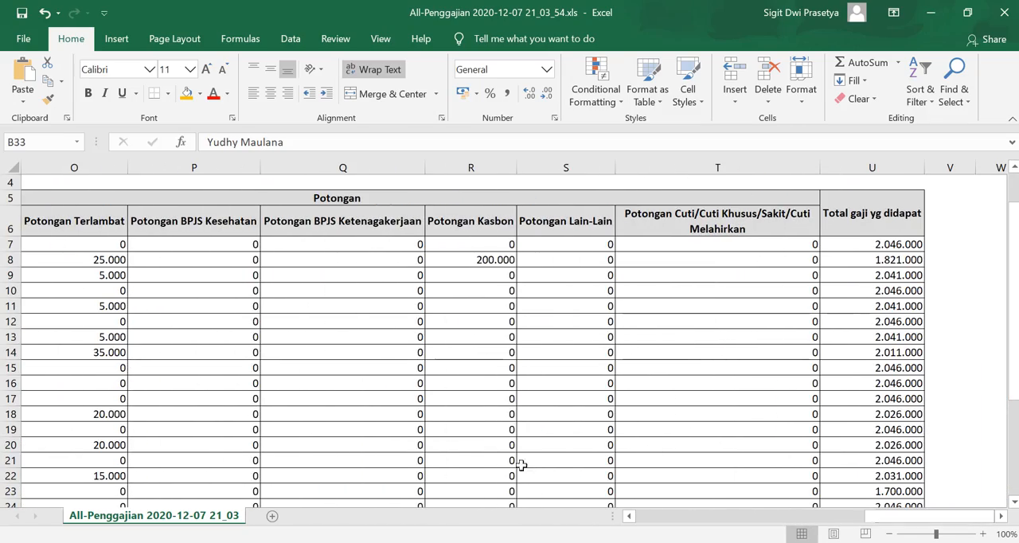
{"action": "left_click", "coordinate": [424, 542]}
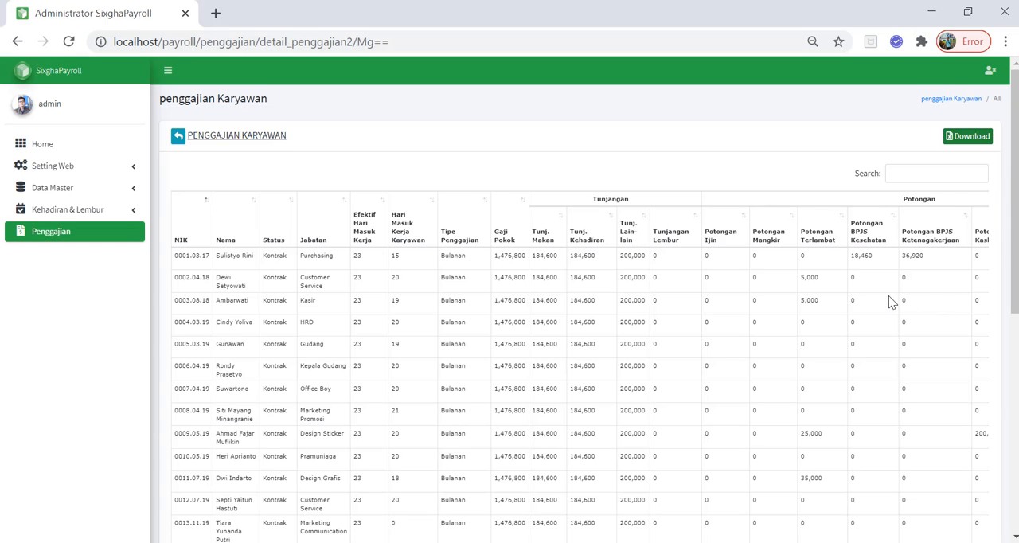
Examine the allowances, deductions, bonus and total salary of all employees in the posted payroll table
{"action": "scroll", "coordinate": [890, 301], "scroll_direction": "right", "scroll_amount": 5}
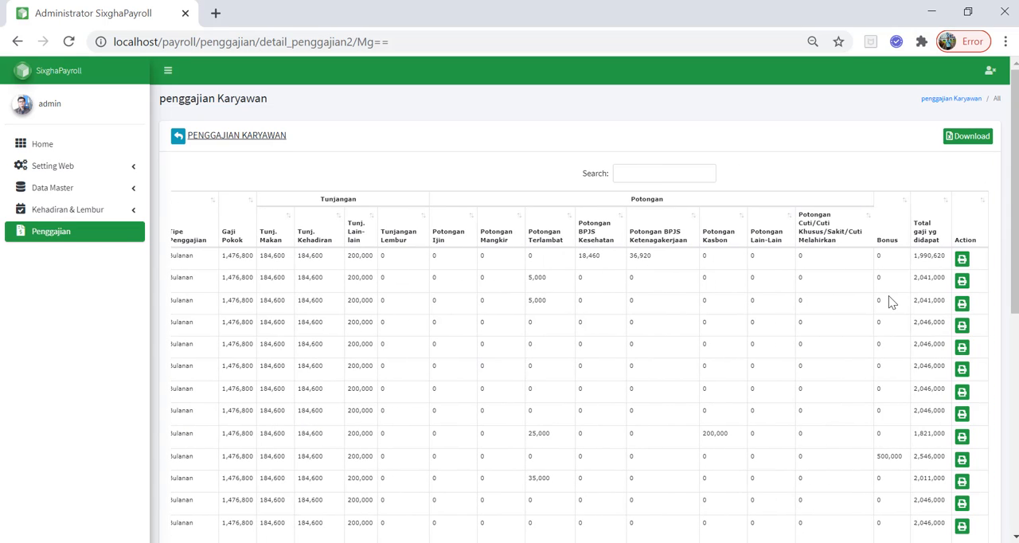
{"action": "scroll", "coordinate": [890, 301], "scroll_direction": "down", "scroll_amount": 10}
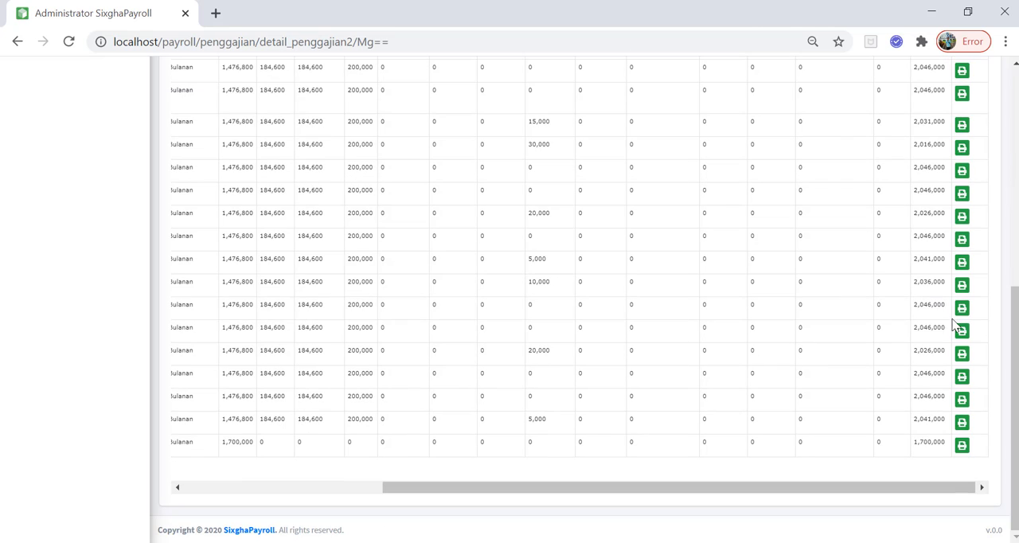
{"action": "left_click_drag", "start_coordinate": [945, 488], "coordinate": [292, 500]}
{"action": "scroll", "coordinate": [291, 494], "scroll_direction": "up", "scroll_amount": 6}
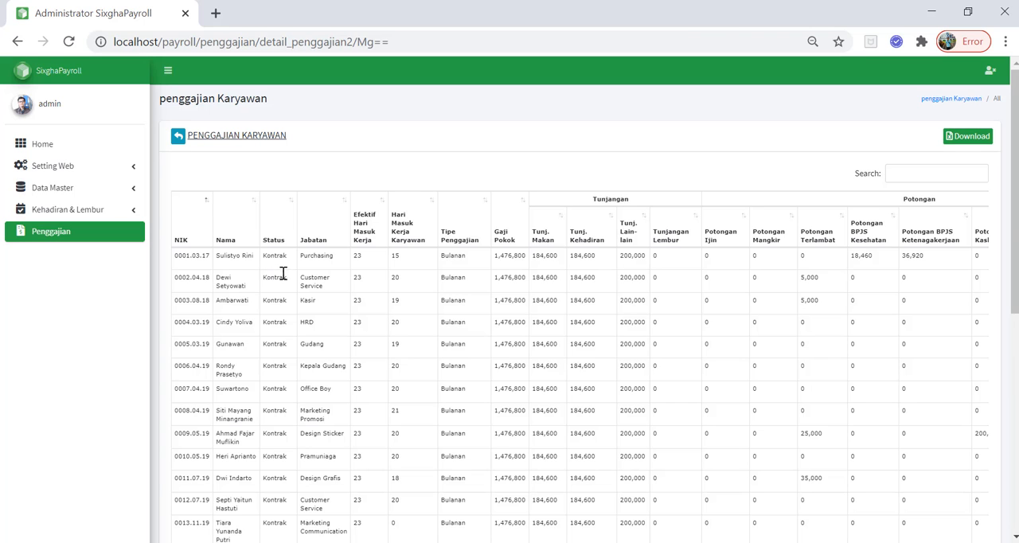
{"action": "scroll", "coordinate": [747, 272], "scroll_direction": "right", "scroll_amount": 5}
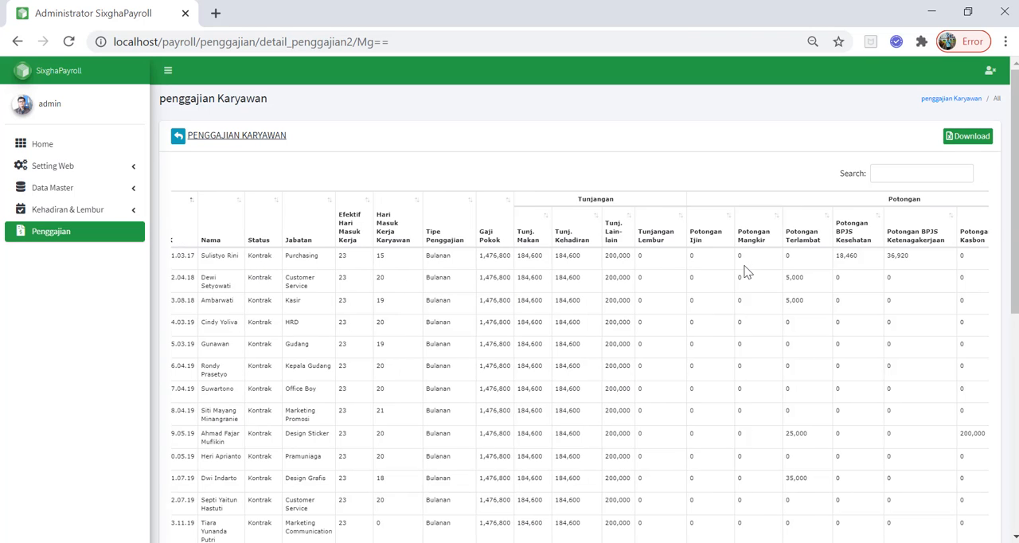
{"action": "scroll", "coordinate": [747, 271], "scroll_direction": "left", "scroll_amount": 3}
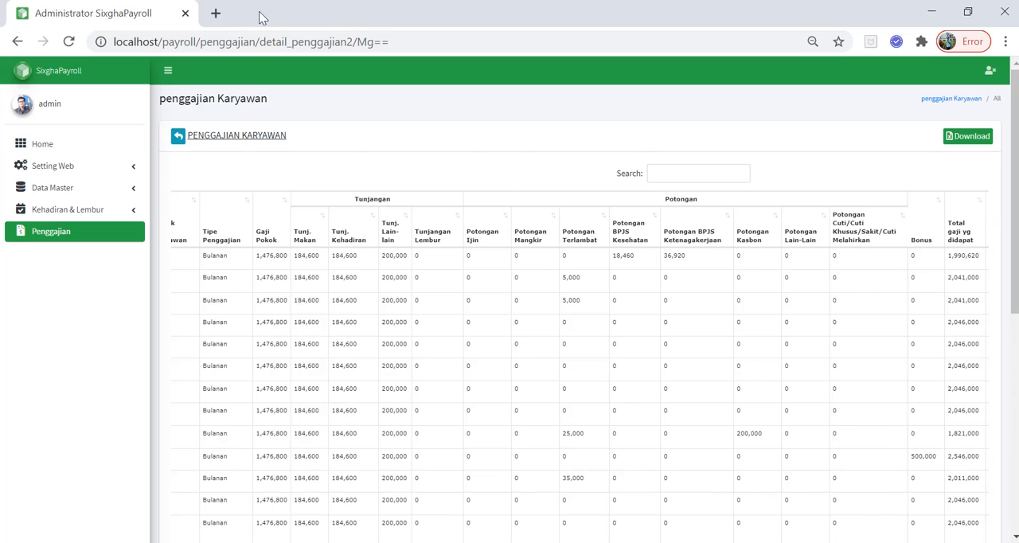
Review the Kasbon balance and installments of the Design Sticker employee, and go to the Periode Penggajian list
{"action": "left_click", "coordinate": [56, 211]}
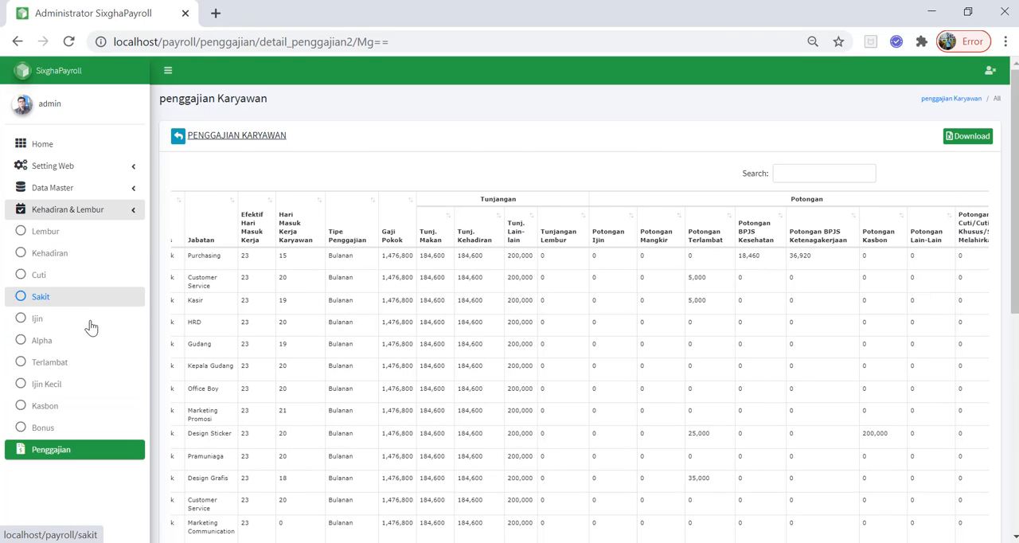
{"action": "left_click", "coordinate": [62, 408]}
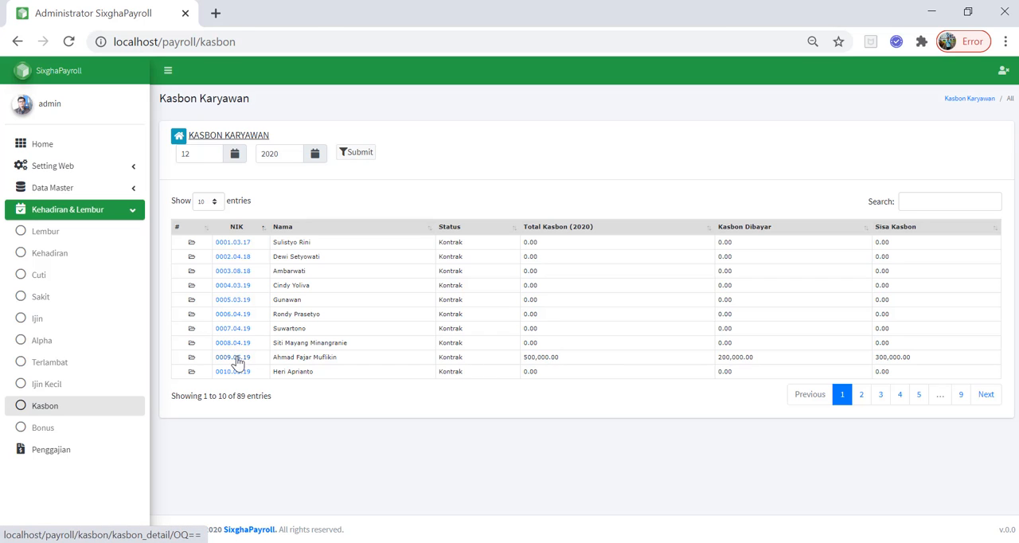
{"action": "left_click", "coordinate": [233, 356]}
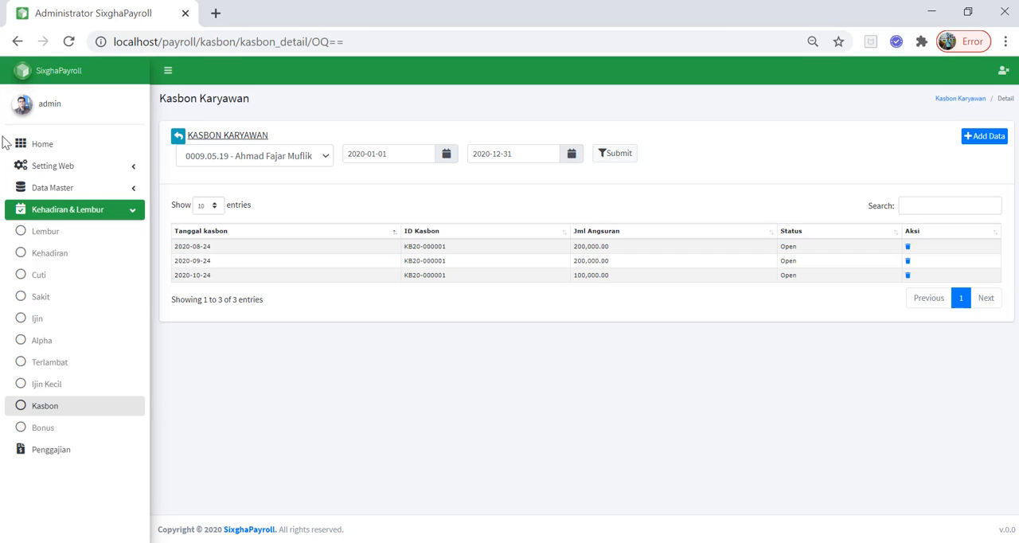
{"action": "left_click", "coordinate": [17, 42]}
{"action": "left_click", "coordinate": [66, 451]}
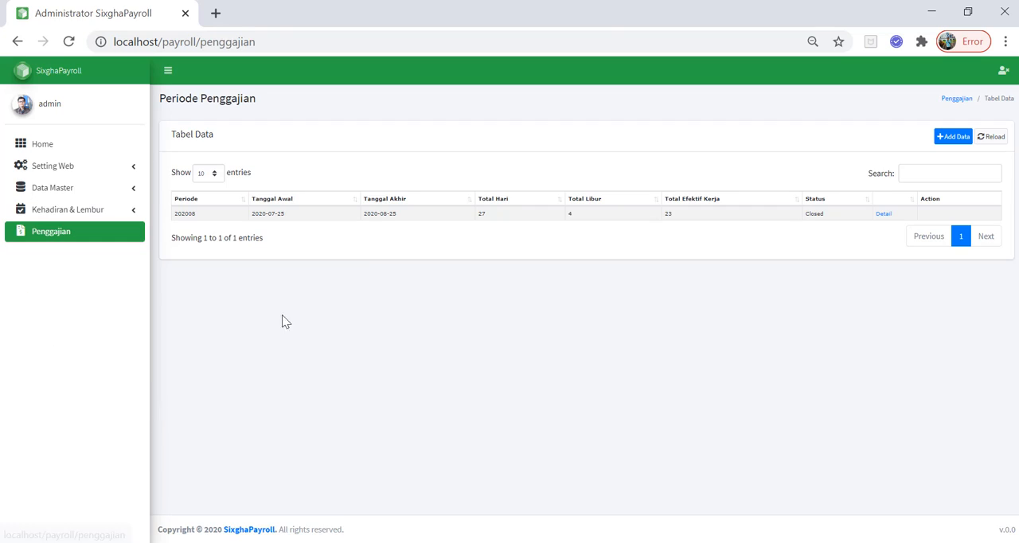